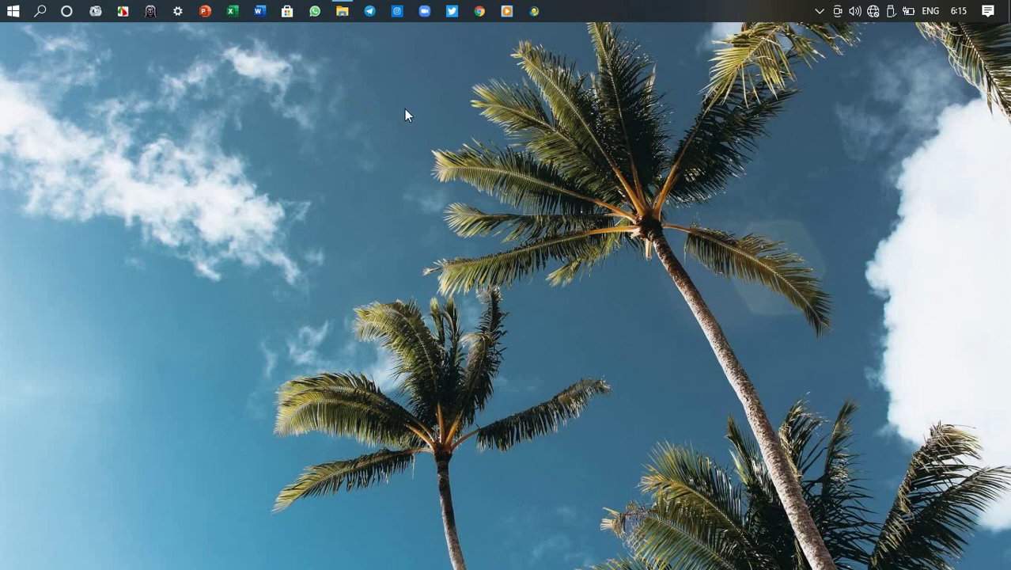
Review the practice videos and logo image in the latihan AP CS6 folder on the SD card, and minimize the folder window.
{"action": "left_click", "coordinate": [343, 11]}
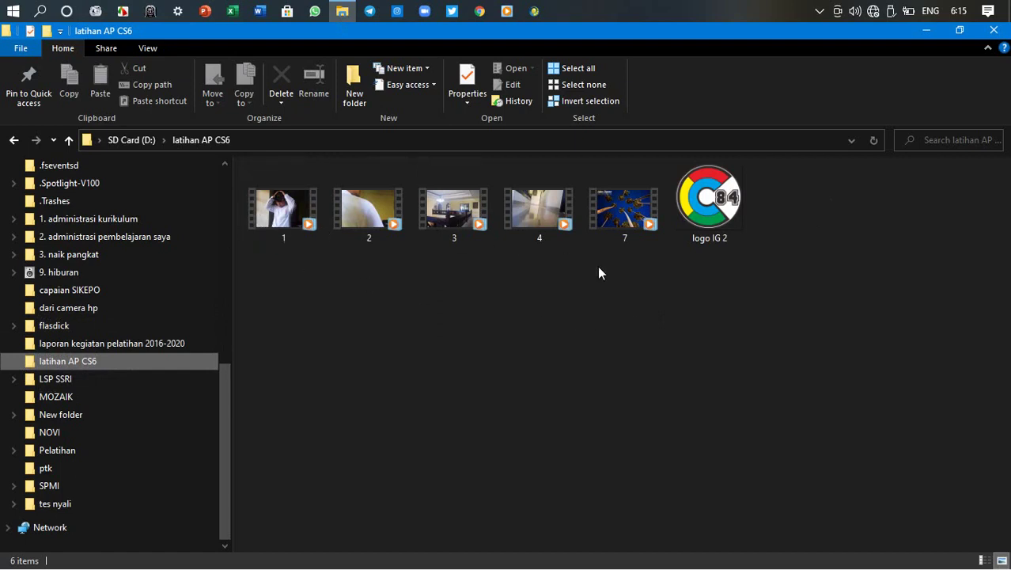
{"action": "mouse_move", "coordinate": [632, 225]}
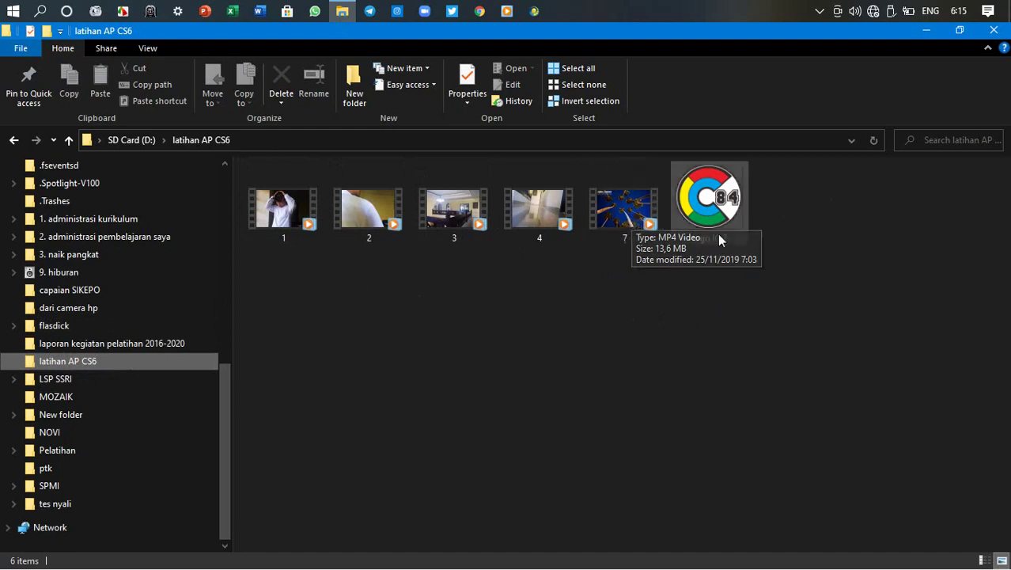
{"action": "left_click", "coordinate": [829, 326]}
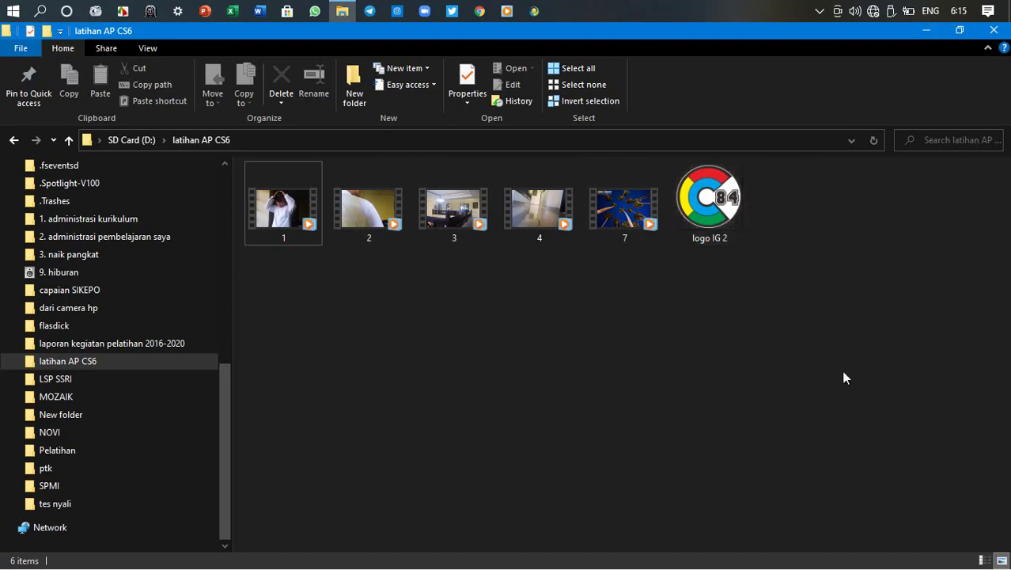
{"action": "left_click", "coordinate": [925, 29]}
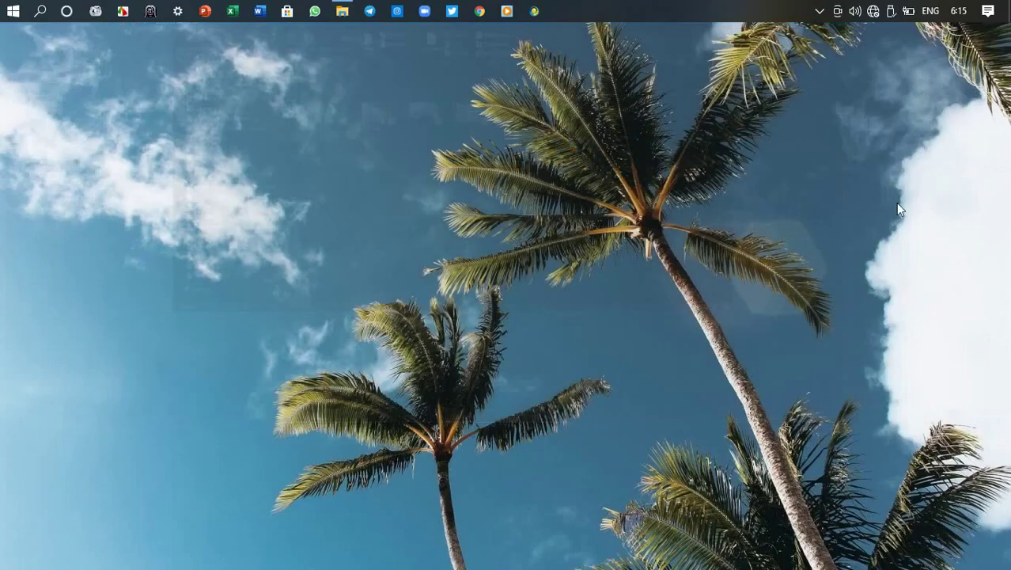
Launch Adobe Premiere Pro CS6 from the Adobe Master Collection CS6 program group.
{"action": "left_click", "coordinate": [9, 11]}
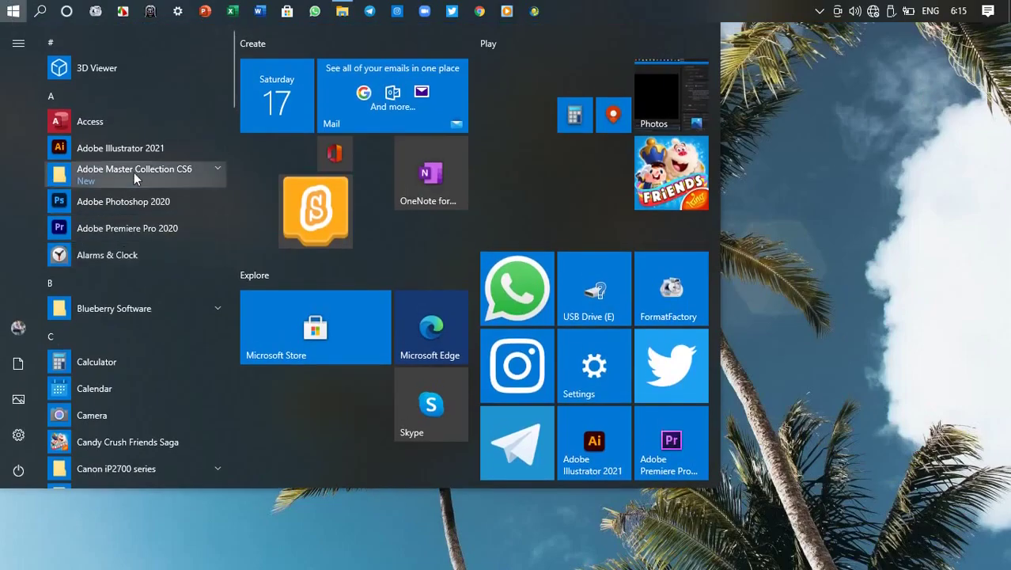
{"action": "left_click", "coordinate": [134, 172]}
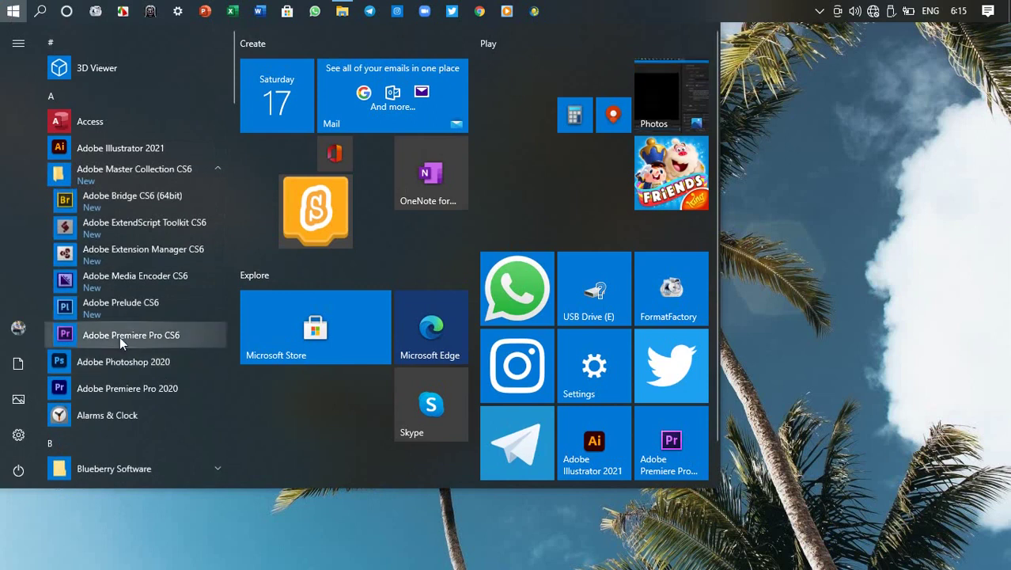
{"action": "left_click", "coordinate": [120, 336]}
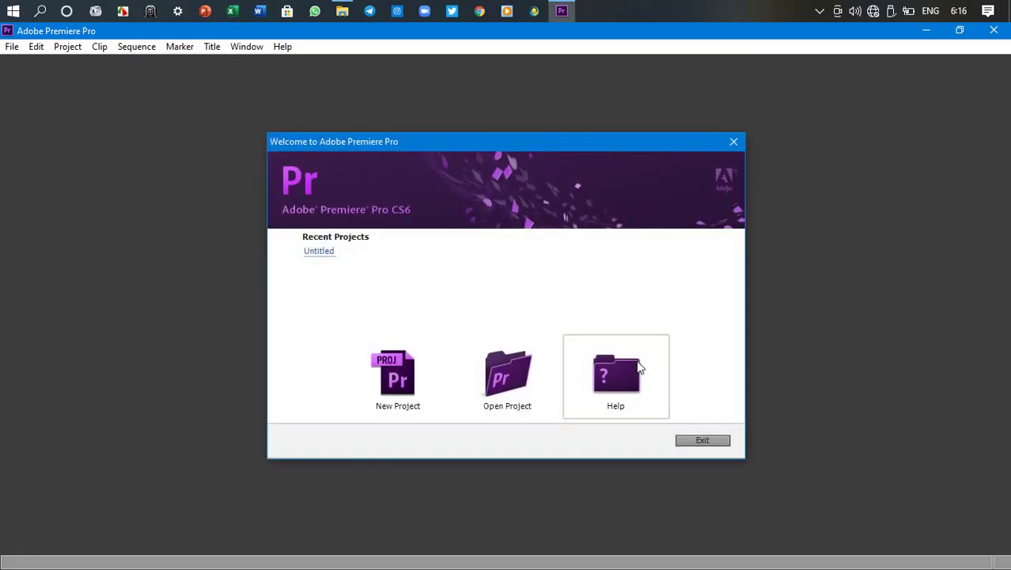
Start a new project and set its location to the folder D:\latihan AP CS6.
{"action": "left_click", "coordinate": [388, 379]}
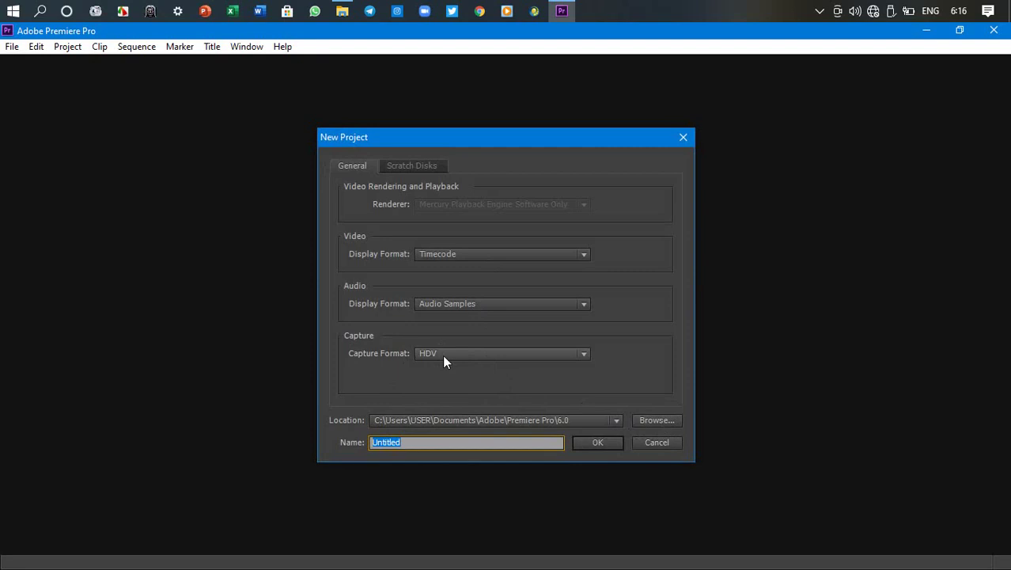
{"action": "left_click", "coordinate": [657, 425]}
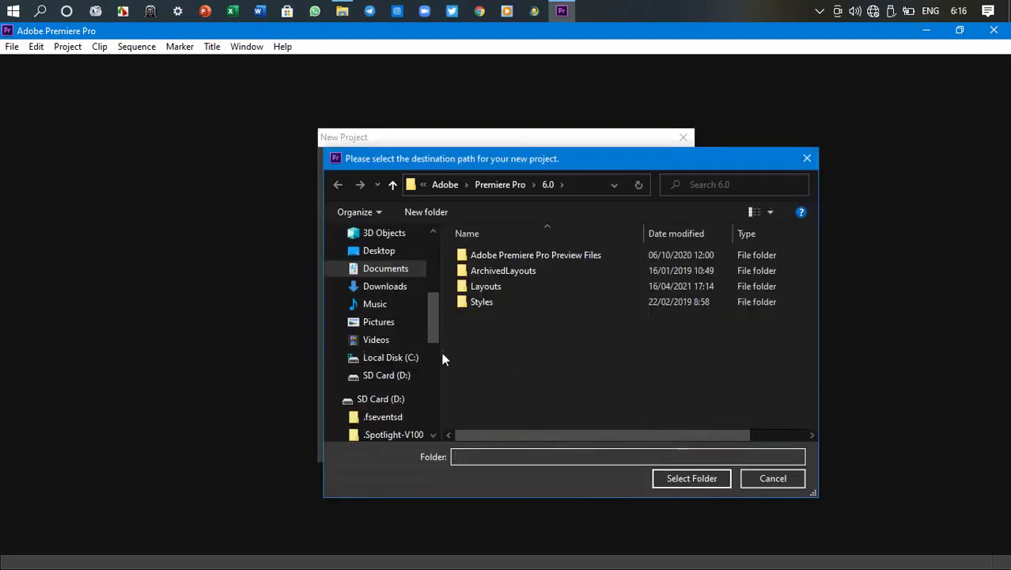
{"action": "scroll", "coordinate": [406, 373], "scroll_direction": "down", "scroll_amount": 4}
{"action": "scroll", "coordinate": [407, 372], "scroll_direction": "down", "scroll_amount": 1}
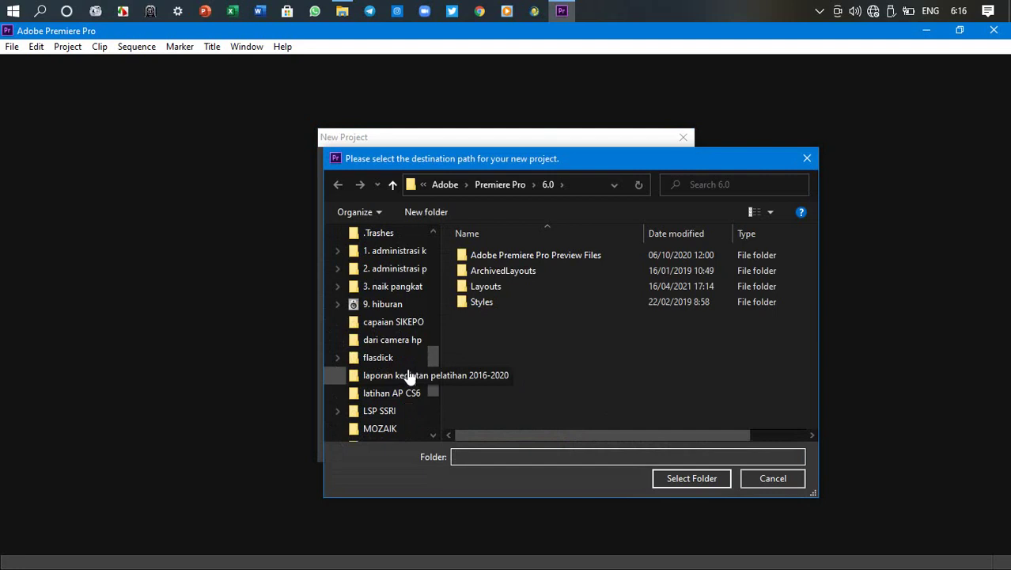
{"action": "left_click", "coordinate": [382, 399]}
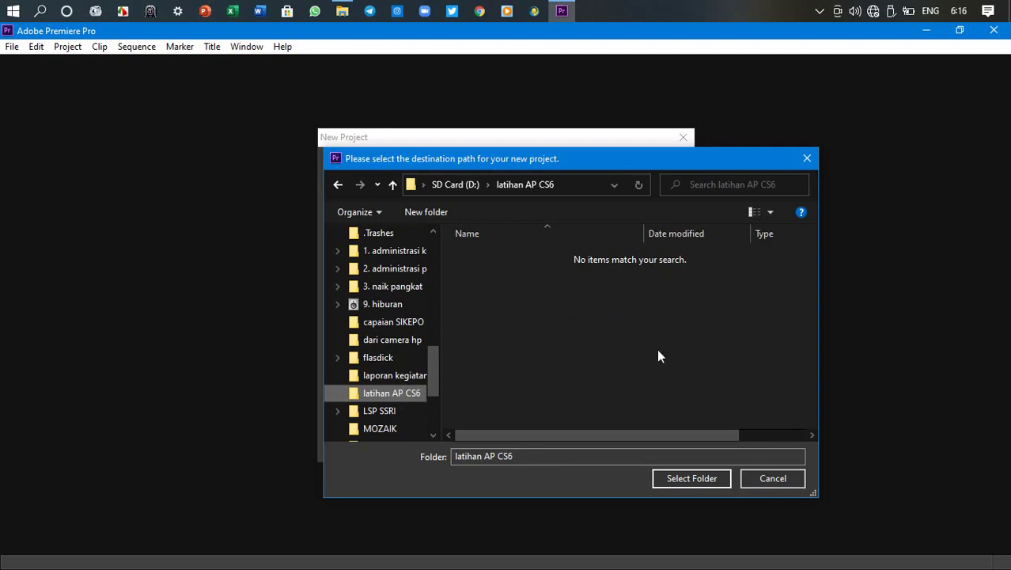
{"action": "left_click", "coordinate": [693, 478]}
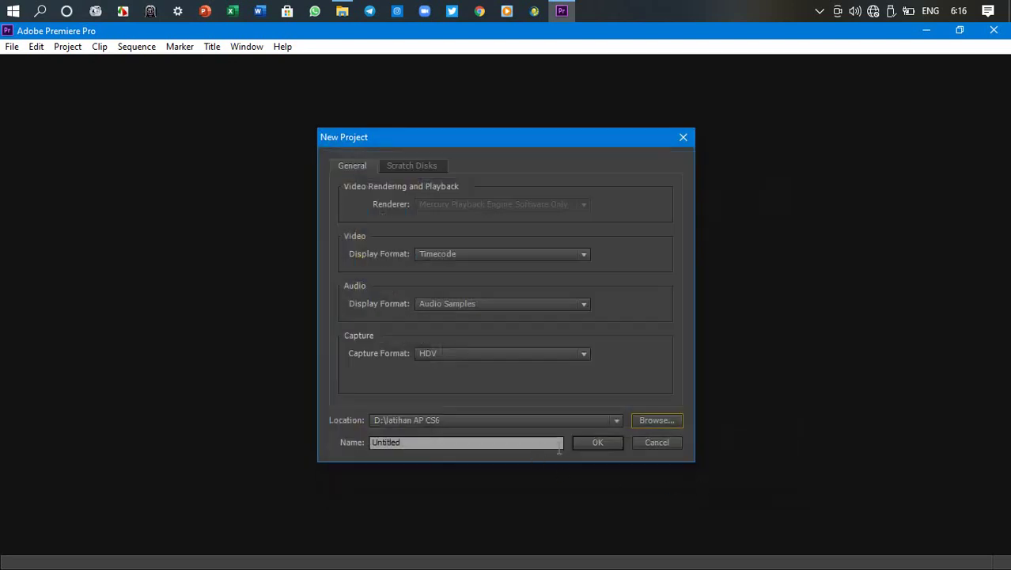
Name the project latihan and confirm the project settings.
{"action": "left_click", "coordinate": [508, 442]}
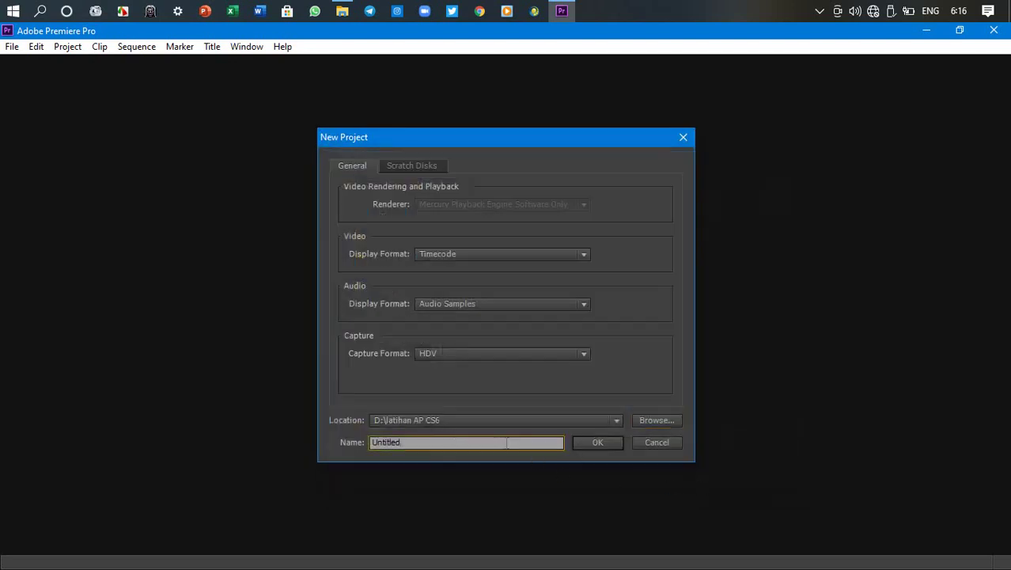
{"action": "left_click_drag", "start_coordinate": [481, 441], "coordinate": [363, 428]}
{"action": "type", "text": "latihan"}
{"action": "left_click", "coordinate": [599, 442]}
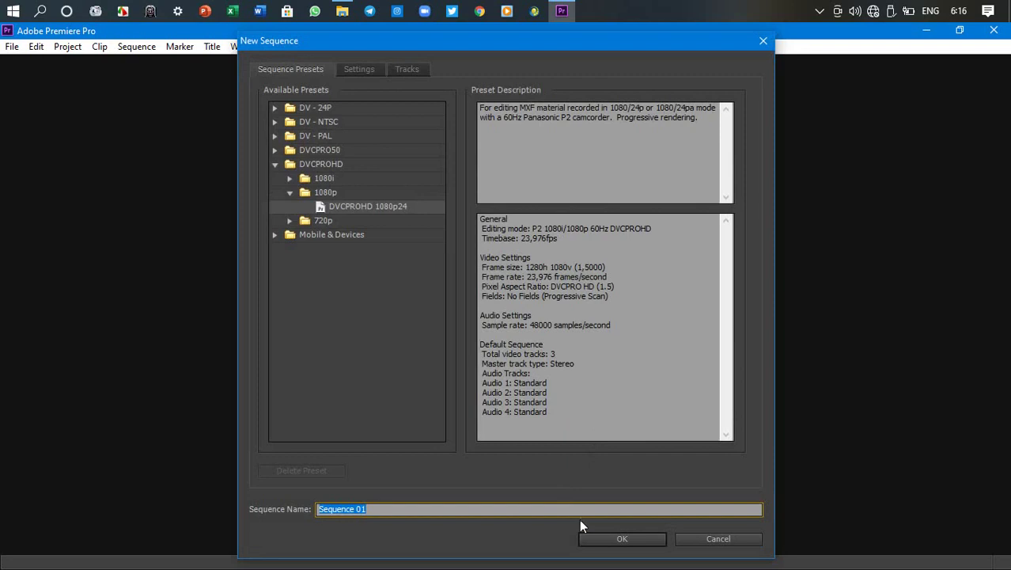
Look over the DVCPROHD sequence presets and examine the detailed file properties of video 1 in the latihan AP CS6 folder.
{"action": "left_click", "coordinate": [274, 164]}
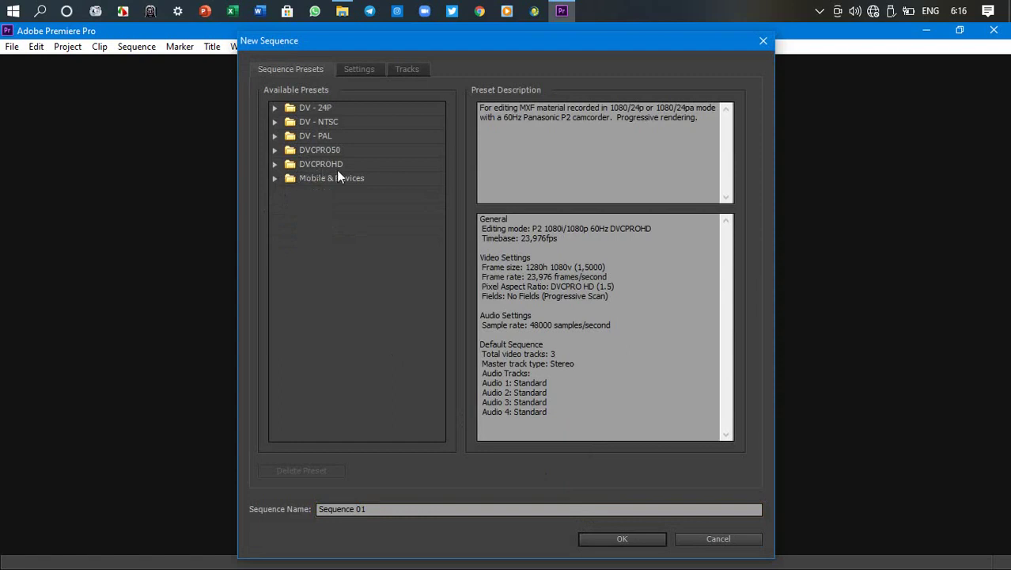
{"action": "left_click", "coordinate": [275, 164]}
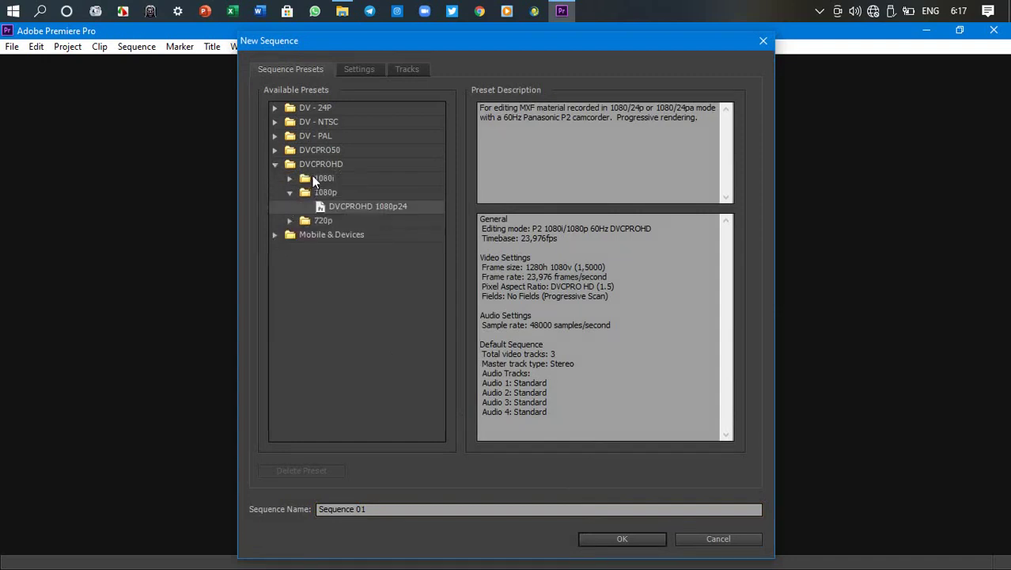
{"action": "mouse_move", "coordinate": [342, 10]}
{"action": "left_click", "coordinate": [353, 73]}
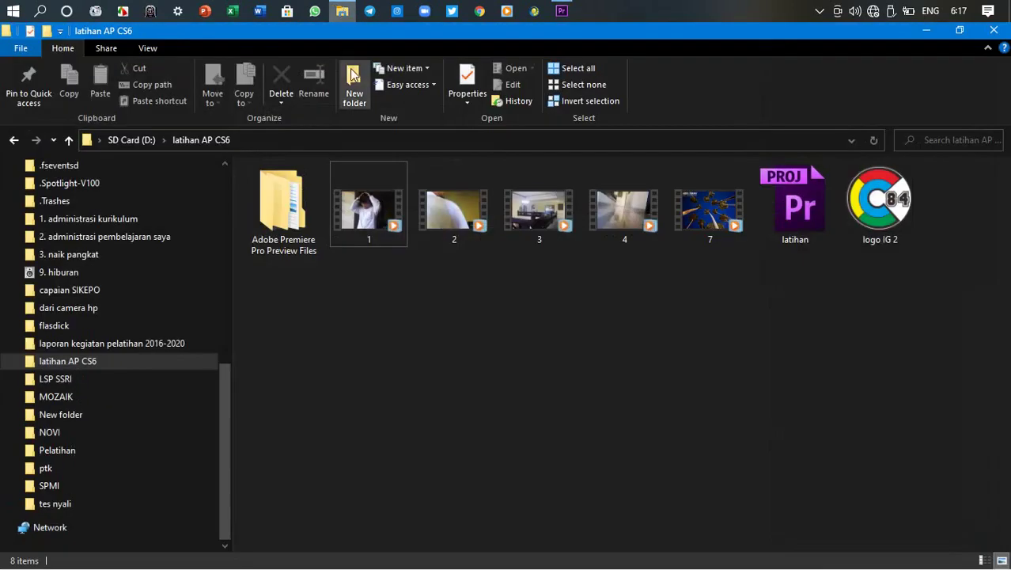
{"action": "left_click", "coordinate": [371, 212]}
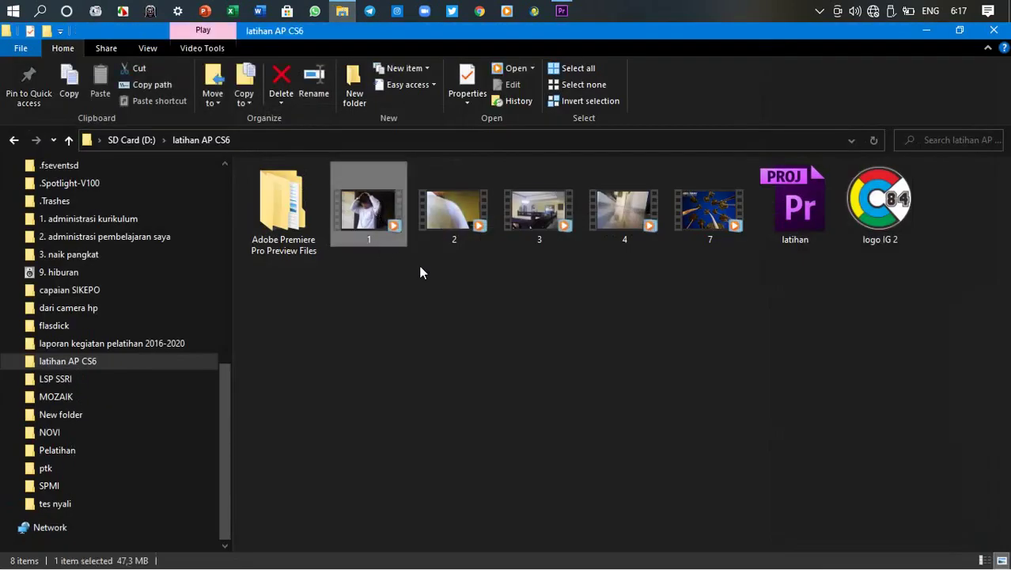
{"action": "right_click", "coordinate": [362, 218]}
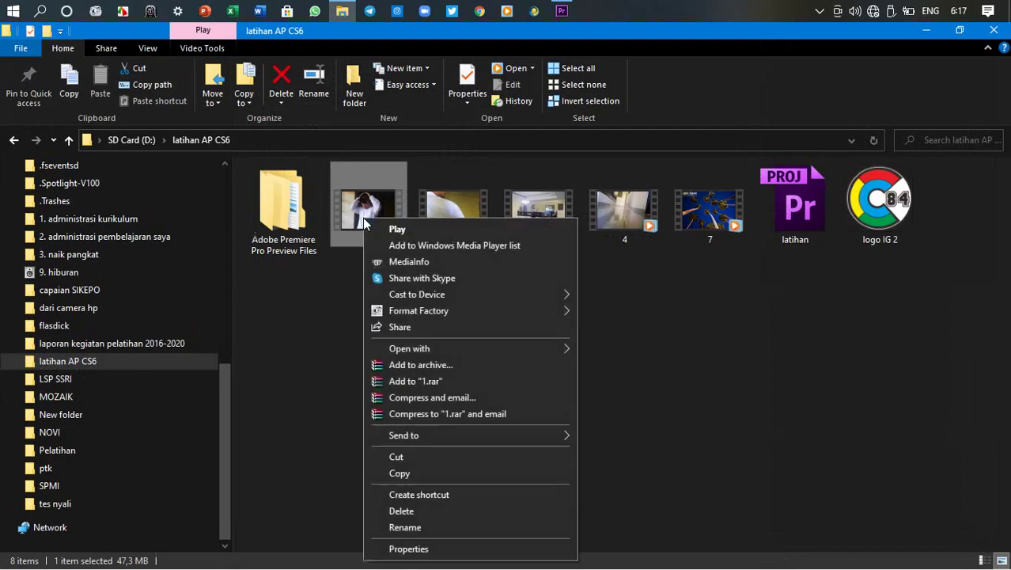
{"action": "left_click", "coordinate": [424, 551]}
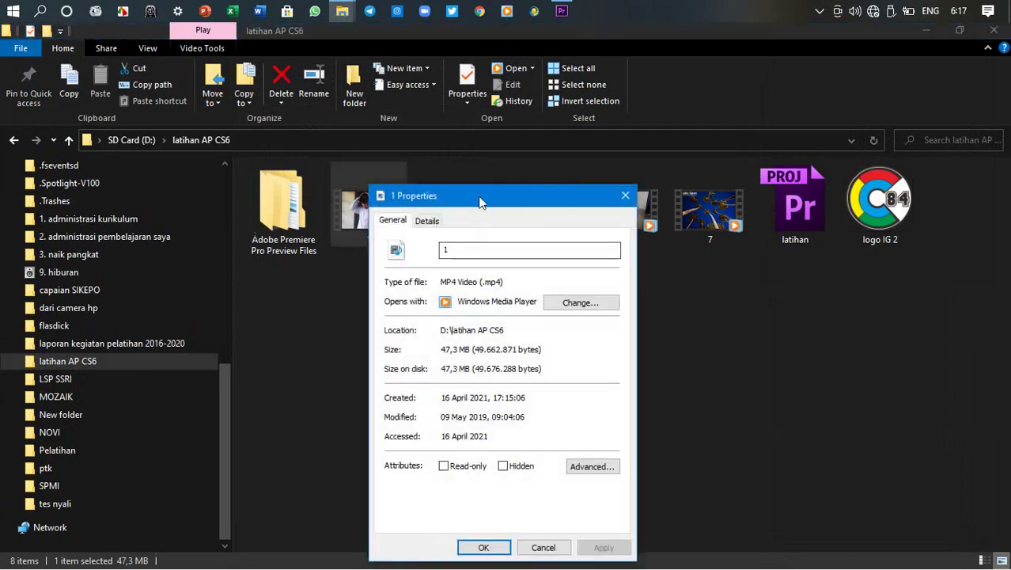
{"action": "left_click_drag", "start_coordinate": [479, 202], "coordinate": [529, 86]}
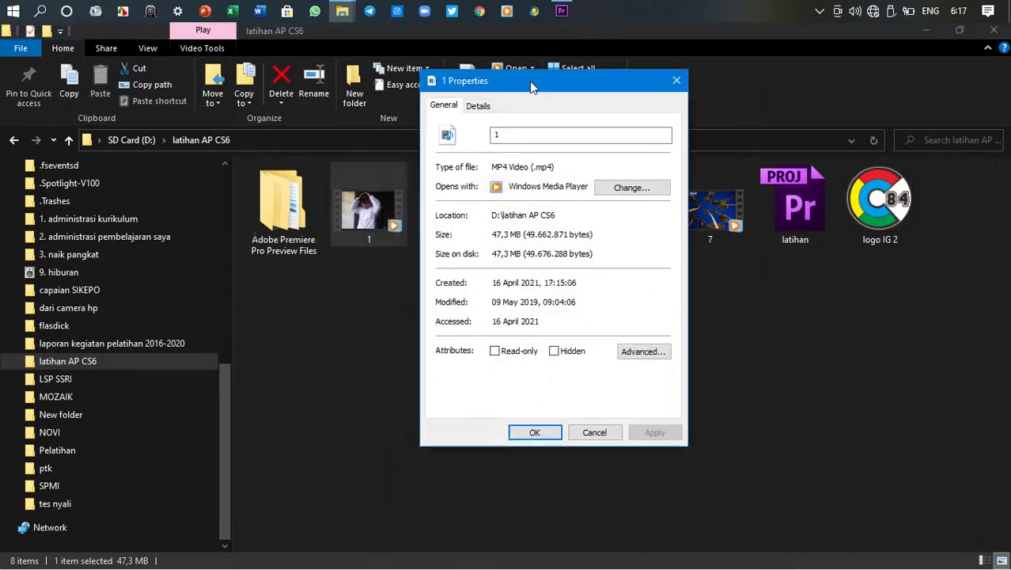
{"action": "left_click", "coordinate": [479, 106]}
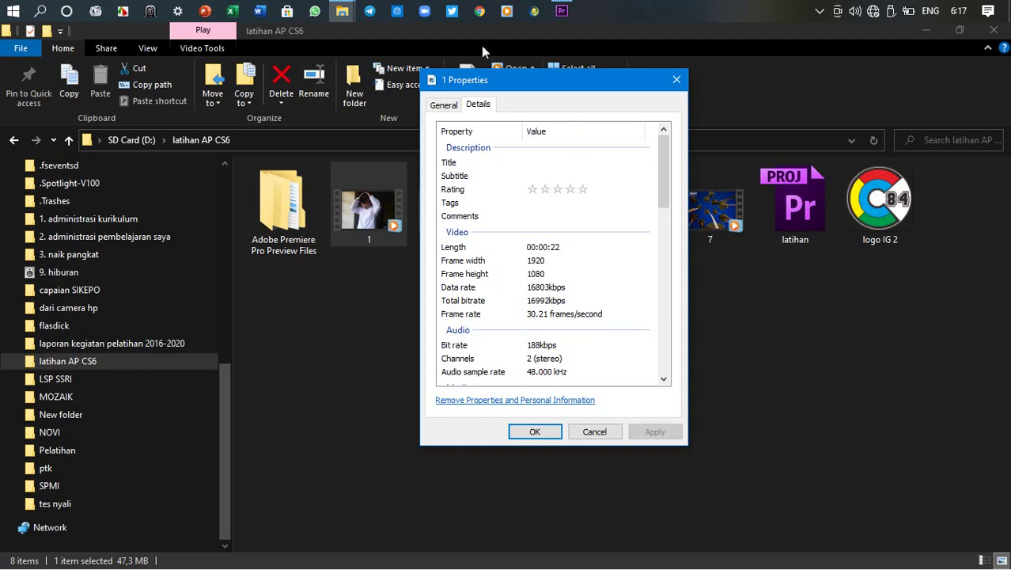
Return to Premiere Pro and create Sequence 01 with the DVCPROHD 1080p24 preset.
{"action": "left_click", "coordinate": [562, 11]}
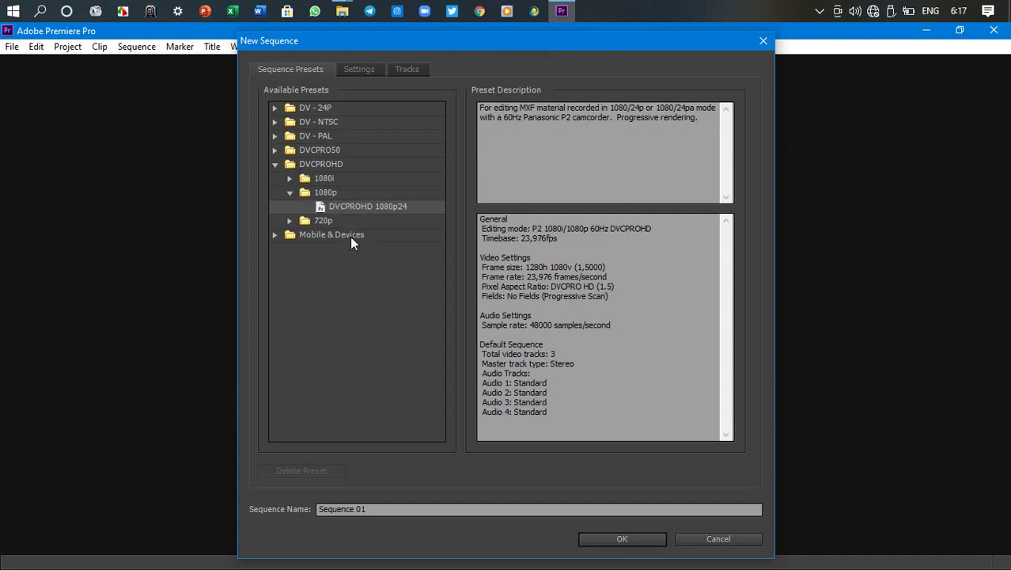
{"action": "left_click", "coordinate": [615, 544]}
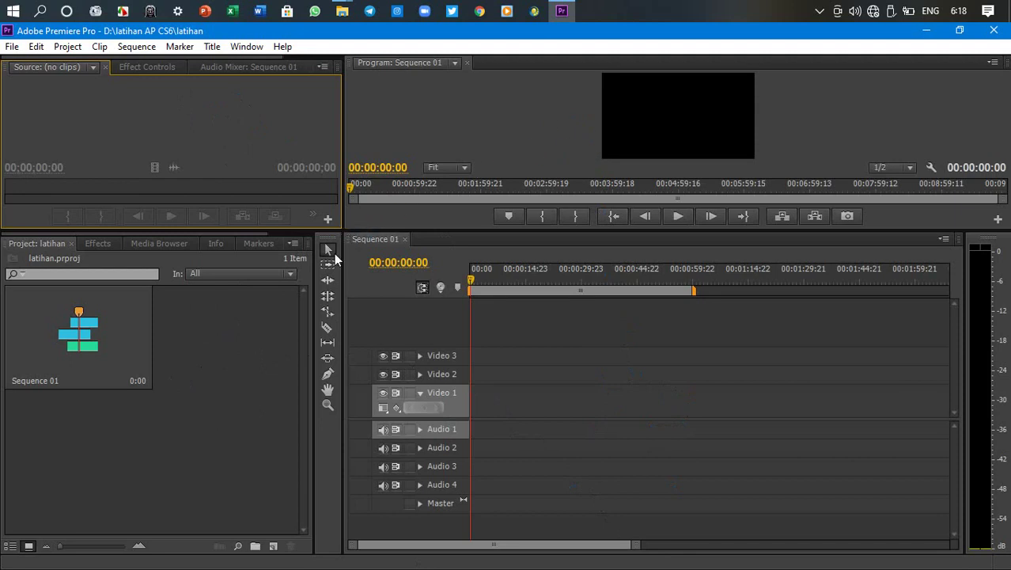
{"action": "left_click", "coordinate": [345, 13]}
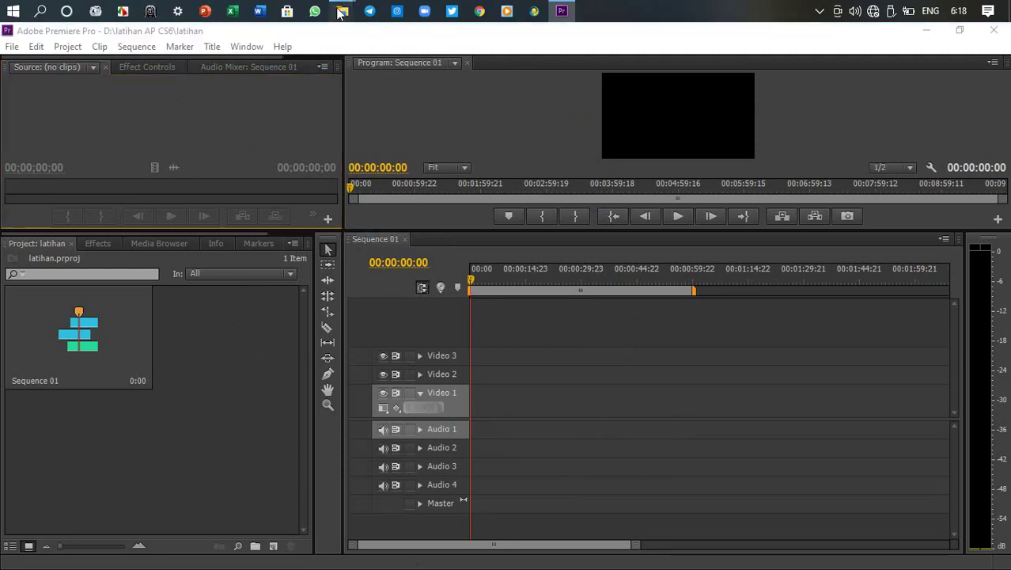
{"action": "left_click", "coordinate": [561, 366]}
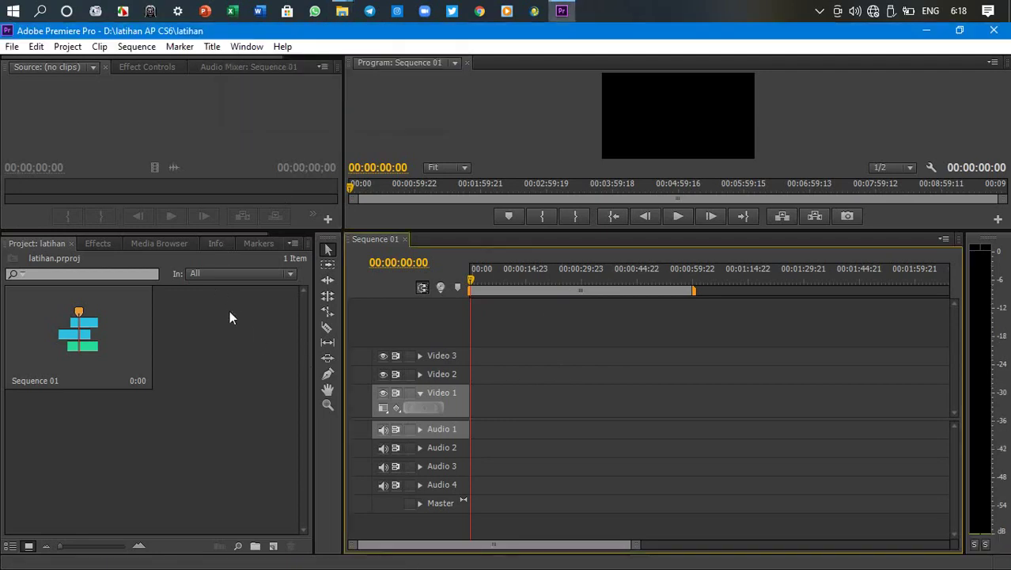
{"action": "left_click", "coordinate": [11, 48]}
{"action": "mouse_move", "coordinate": [93, 396]}
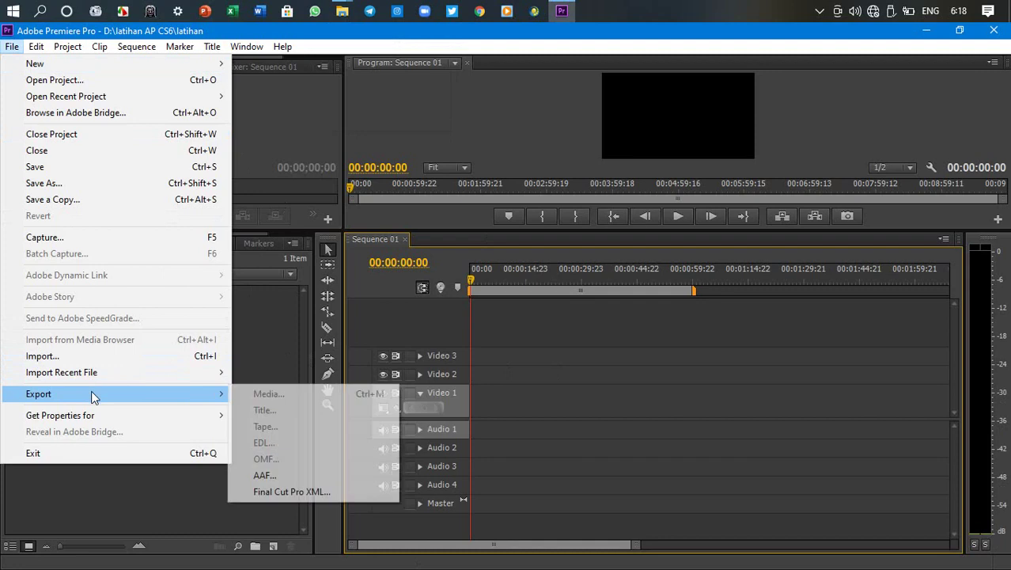
{"action": "left_click", "coordinate": [253, 333]}
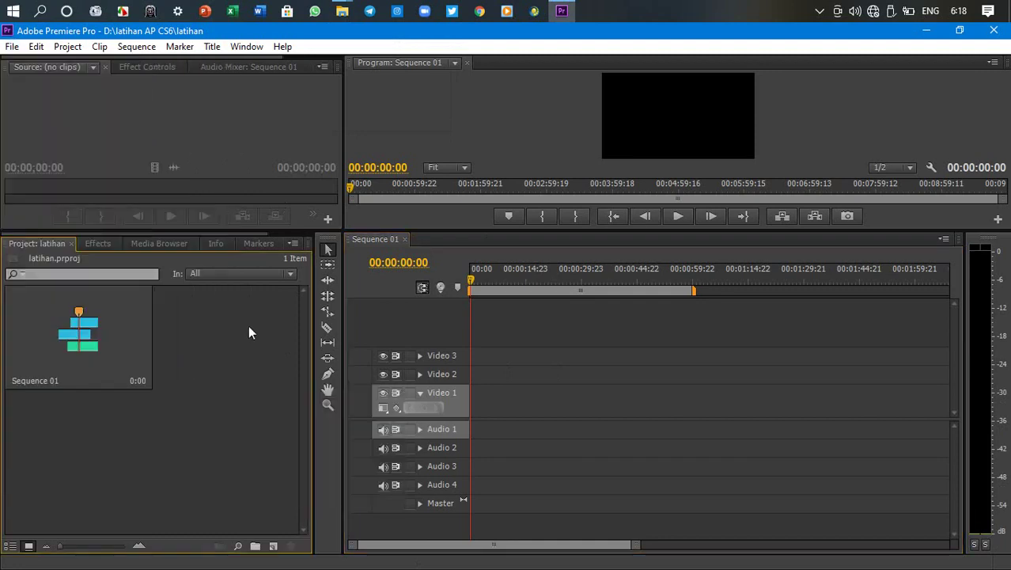
Import videos 1, 2, 3, 4 and 7 together with the image logo IG 2 into the project.
{"action": "left_click", "coordinate": [12, 47]}
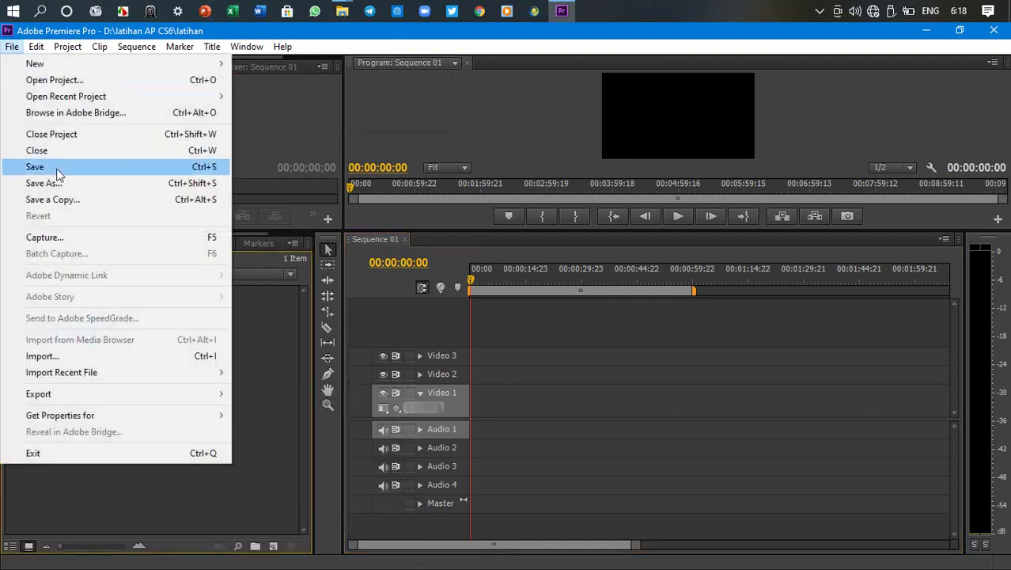
{"action": "left_click", "coordinate": [100, 353]}
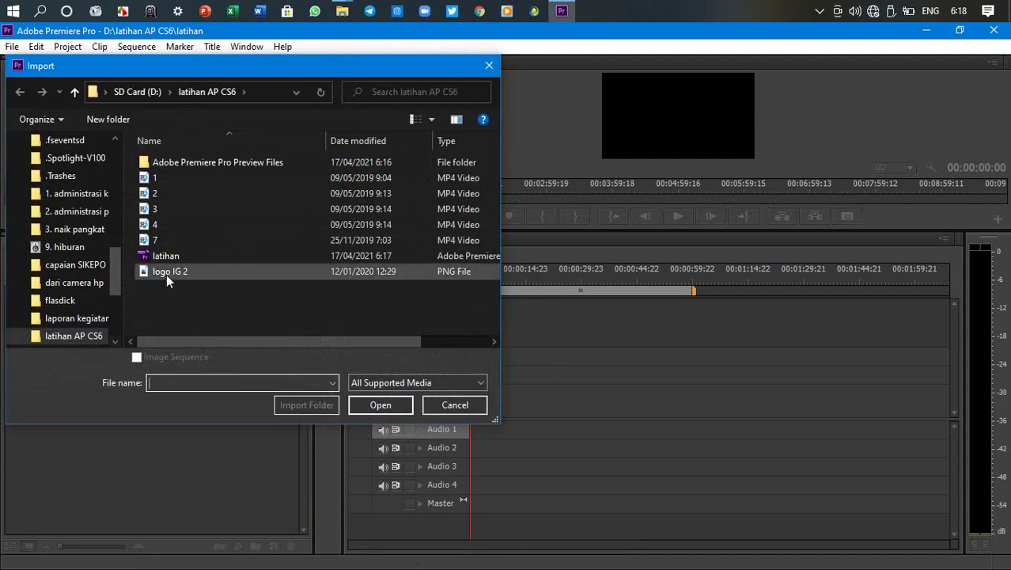
{"action": "left_click", "coordinate": [163, 179]}
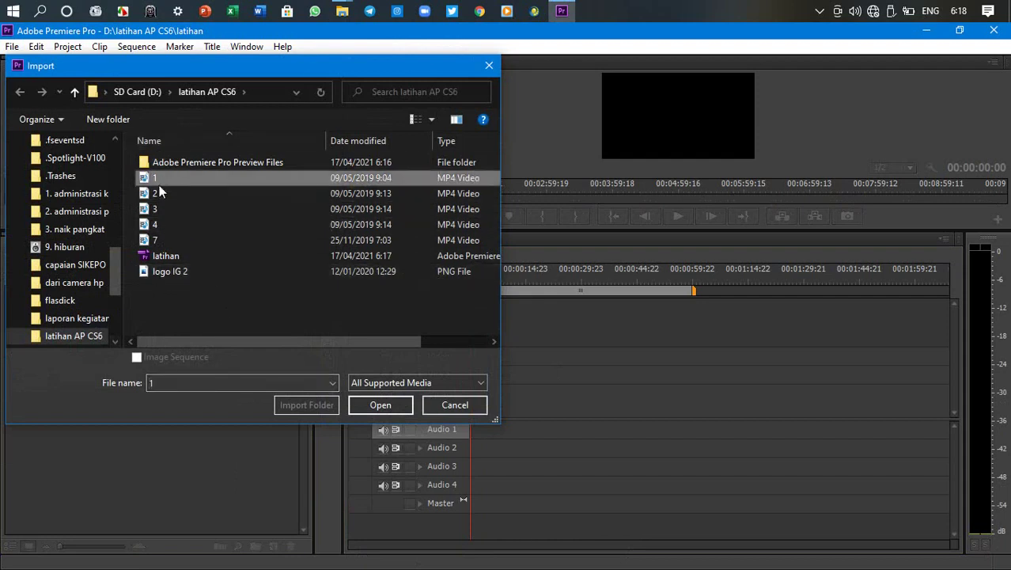
{"action": "left_click", "coordinate": [163, 239], "text": "shift"}
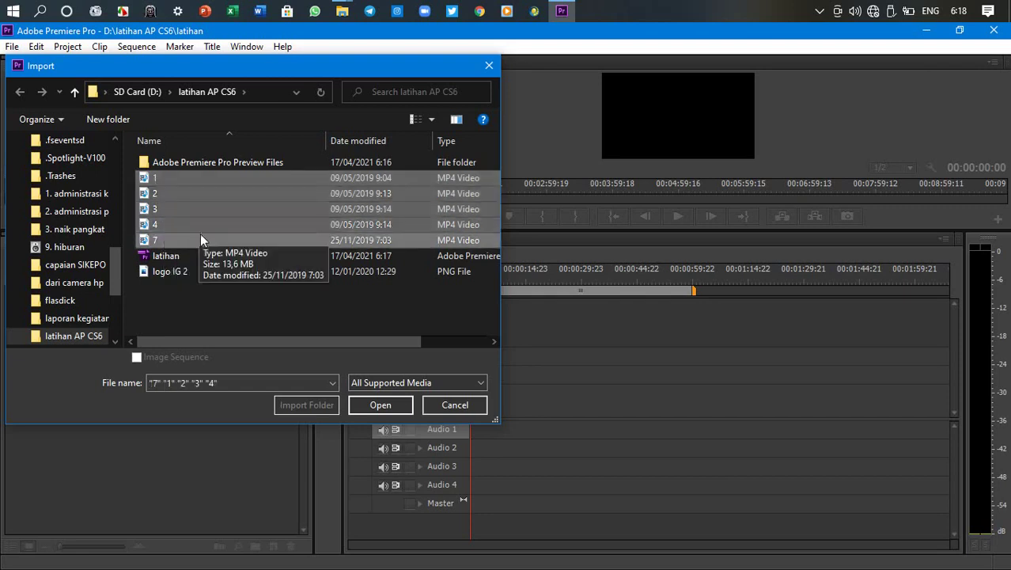
{"action": "left_click", "coordinate": [170, 272], "text": "ctrl"}
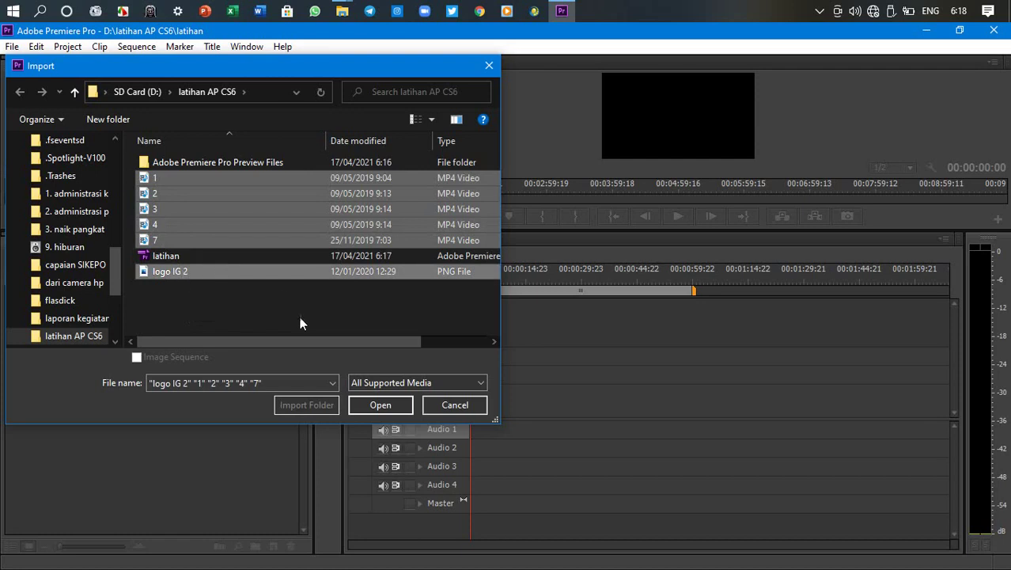
{"action": "left_click", "coordinate": [368, 404]}
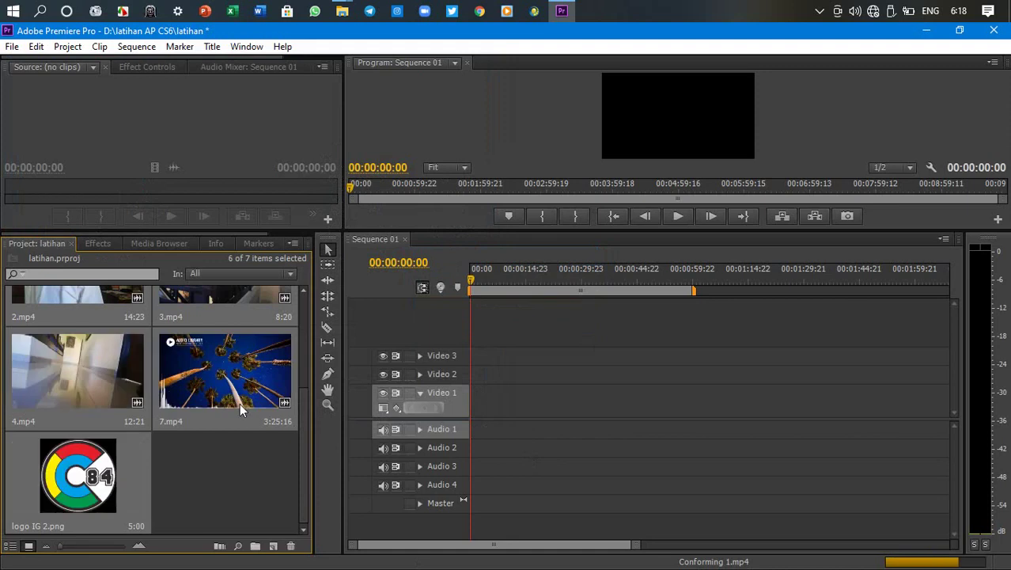
{"action": "scroll", "coordinate": [239, 395], "scroll_direction": "down", "scroll_amount": 1}
{"action": "scroll", "coordinate": [240, 391], "scroll_direction": "down", "scroll_amount": 1}
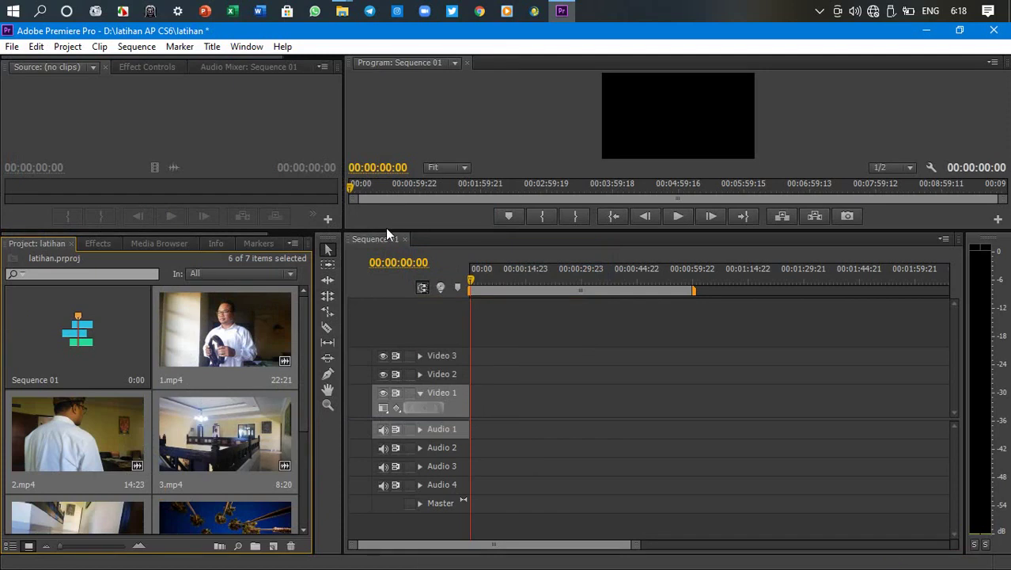
Enlarge the monitor area above the project and timeline, and load 1.mp4 into the Source monitor.
{"action": "left_click_drag", "start_coordinate": [387, 233], "coordinate": [388, 254]}
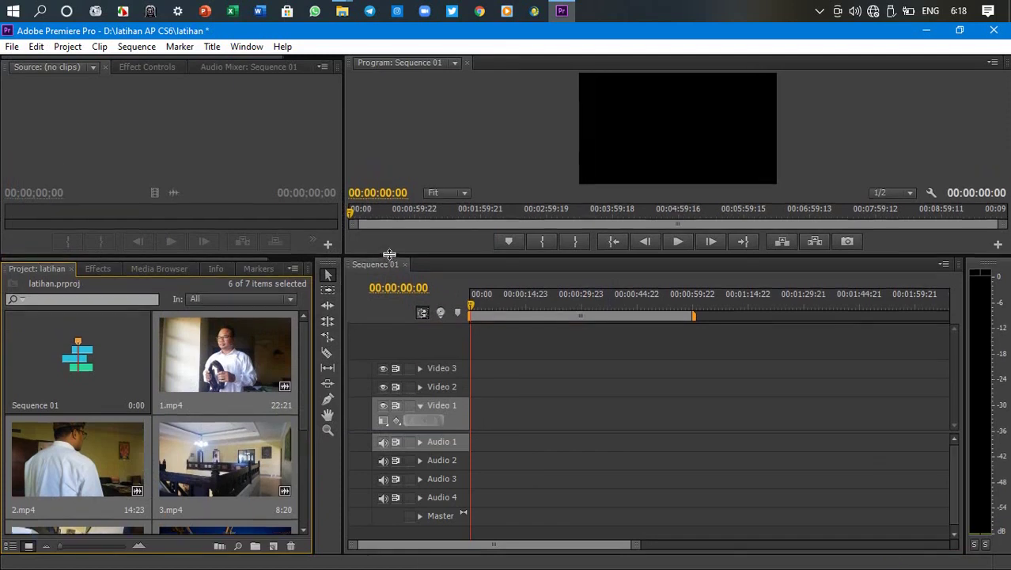
{"action": "double_click", "coordinate": [252, 360]}
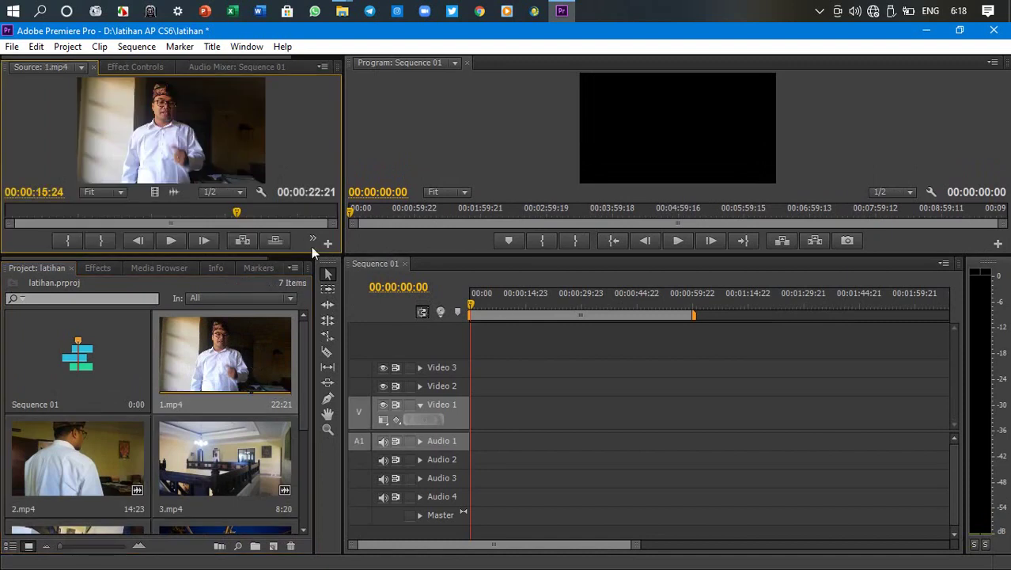
{"action": "left_click_drag", "start_coordinate": [316, 256], "coordinate": [315, 272]}
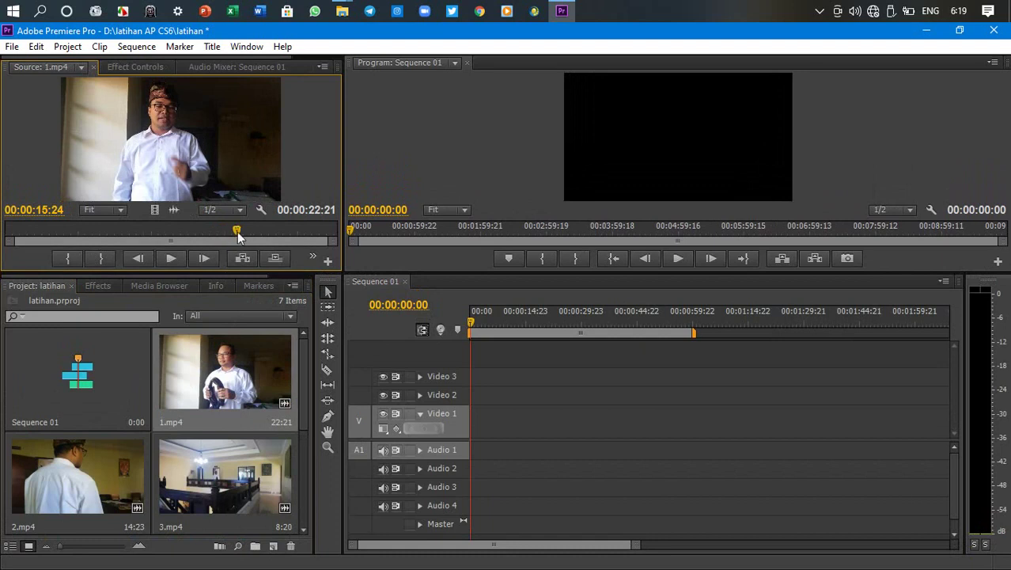
Preview 1.mp4 from its beginning and mark its In point at 00:00:03:28.
{"action": "left_click_drag", "start_coordinate": [241, 232], "coordinate": [5, 231]}
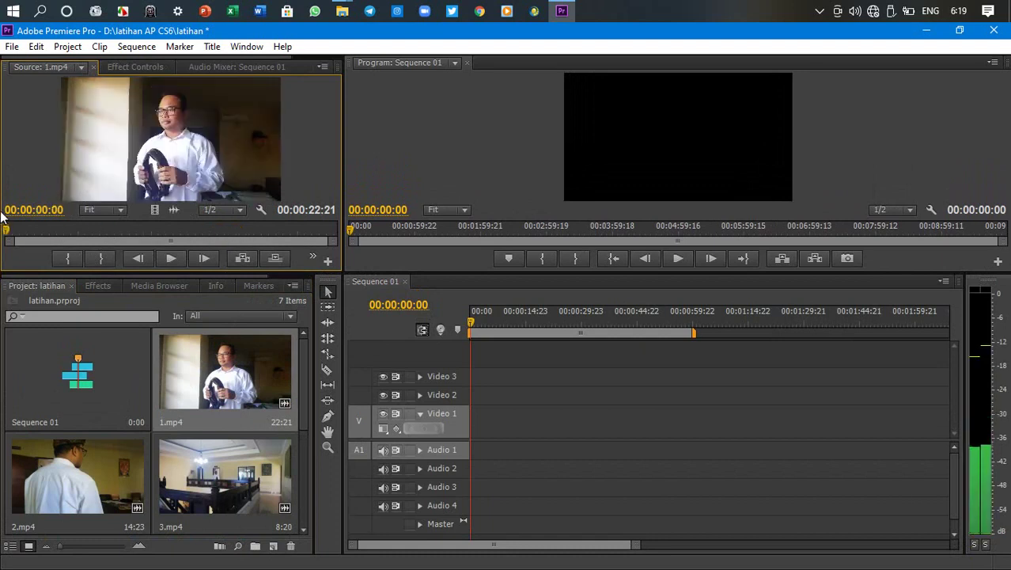
{"action": "key", "text": "space"}
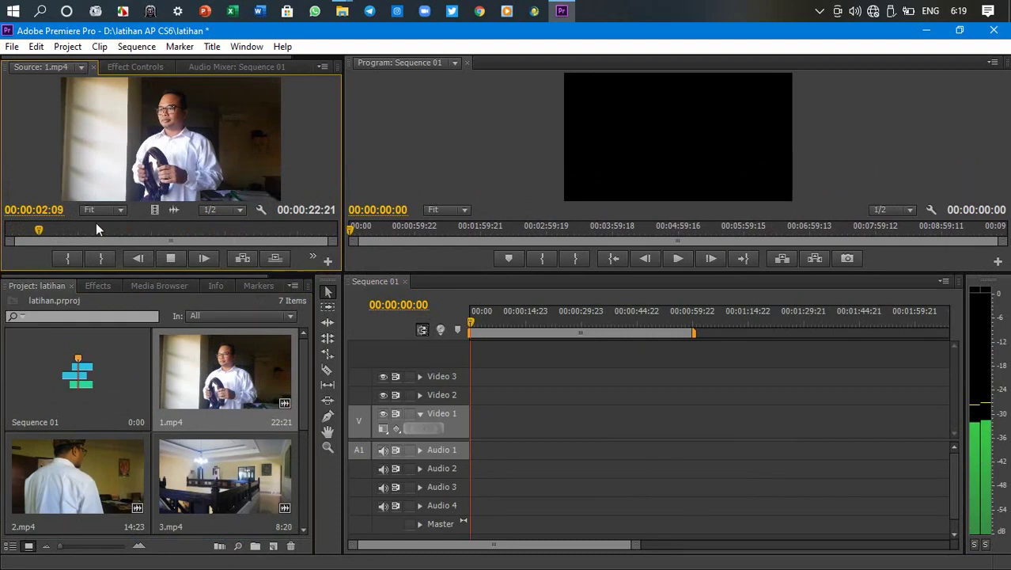
{"action": "key", "text": "space"}
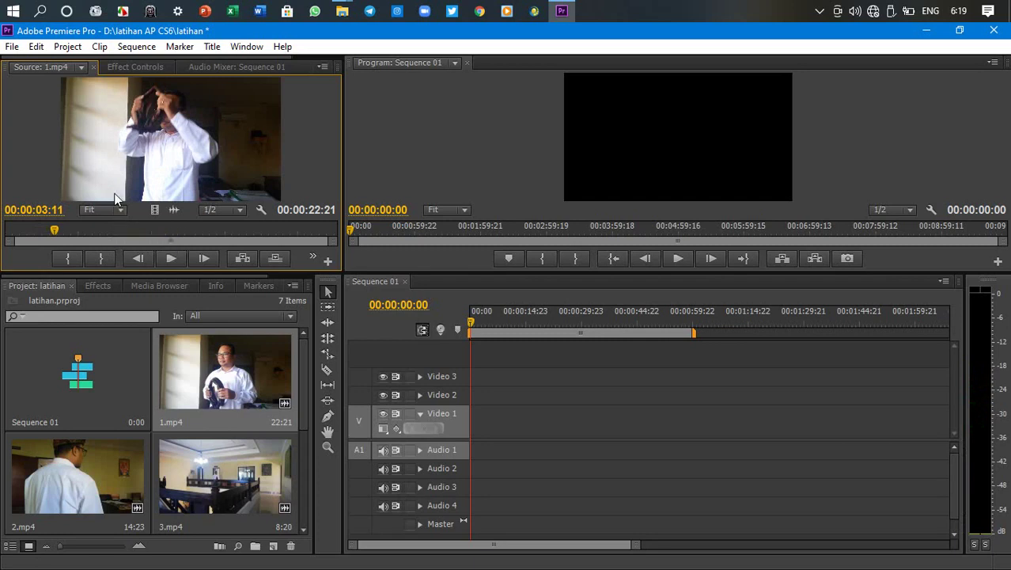
{"action": "left_click", "coordinate": [34, 228]}
{"action": "key", "text": "space"}
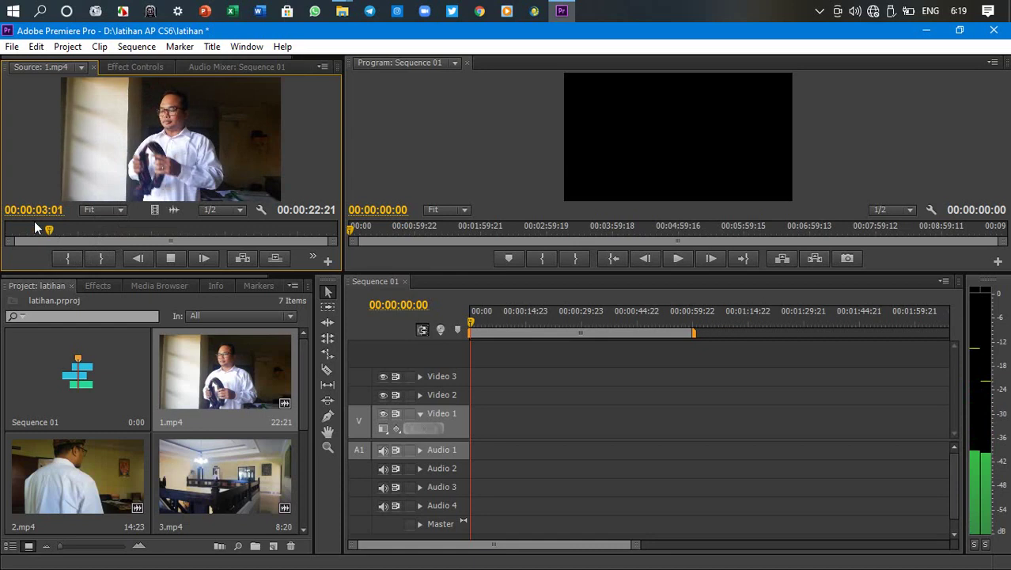
{"action": "key", "text": "space"}
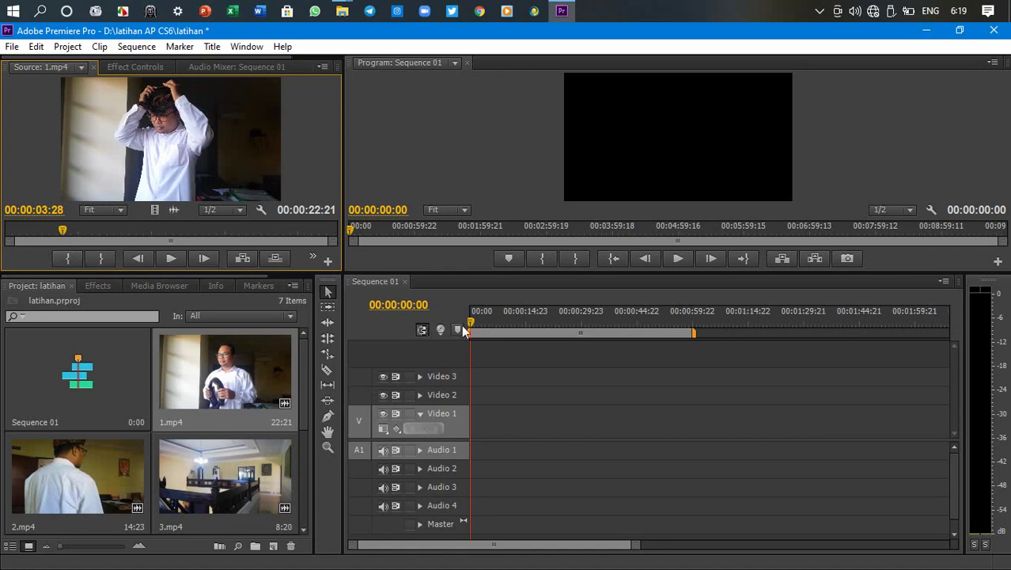
{"action": "key", "text": "i"}
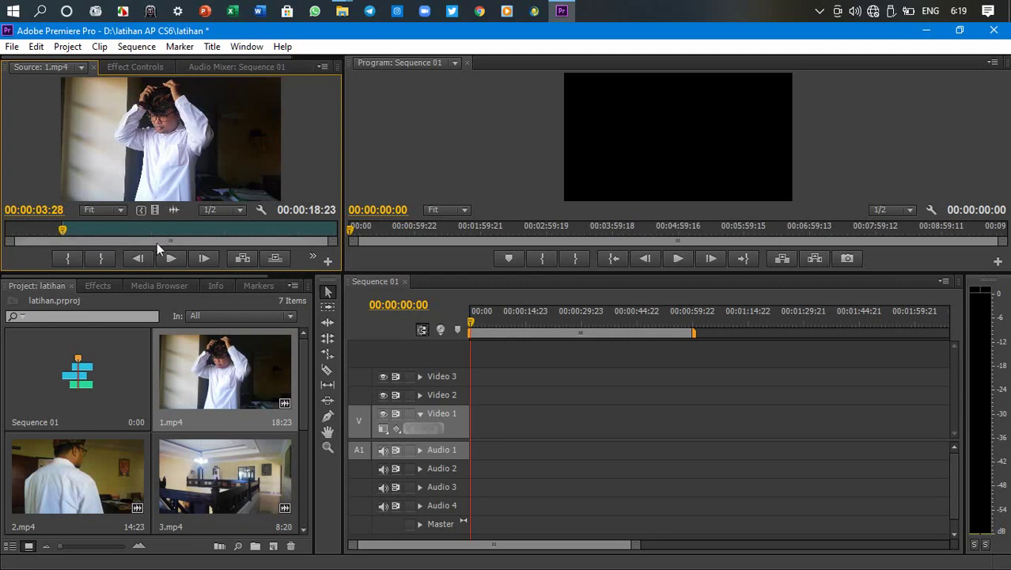
Mark the Out point of 1.mp4 at 00:00:19:07 and place the clip on Video 1 at about 00:00:05:04, keeping the existing sequence settings.
{"action": "key", "text": "space"}
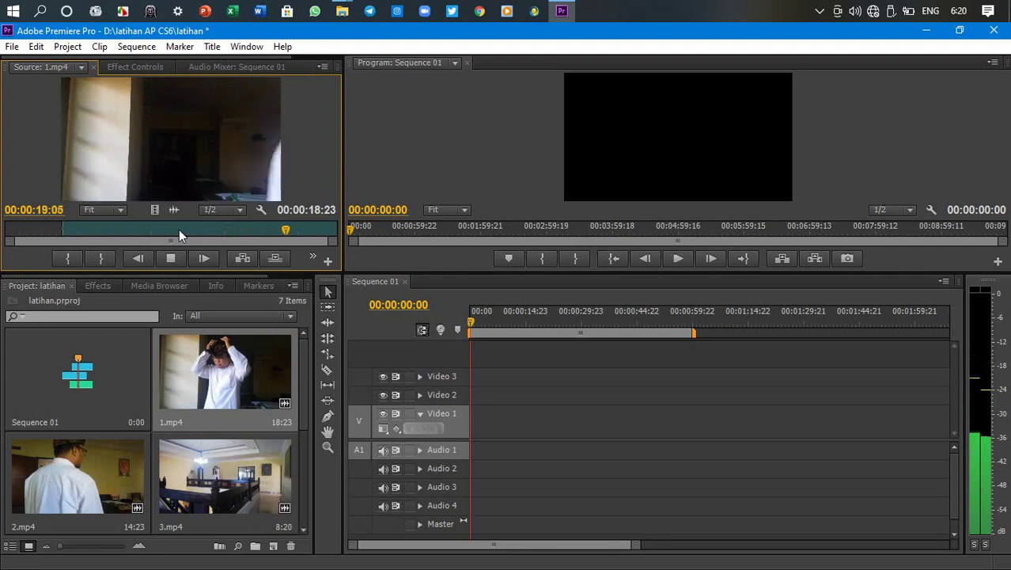
{"action": "key", "text": "space"}
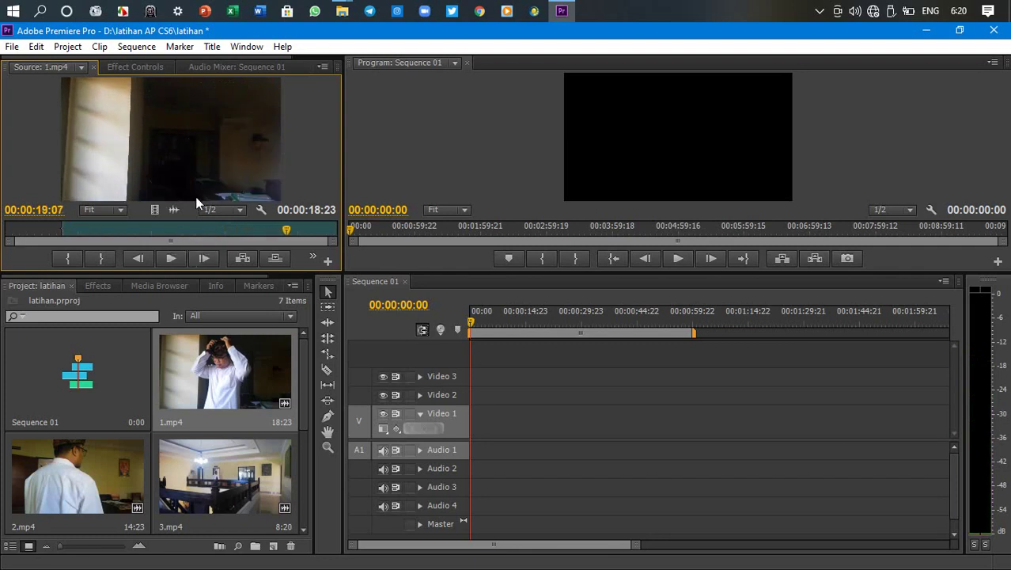
{"action": "left_click", "coordinate": [102, 258]}
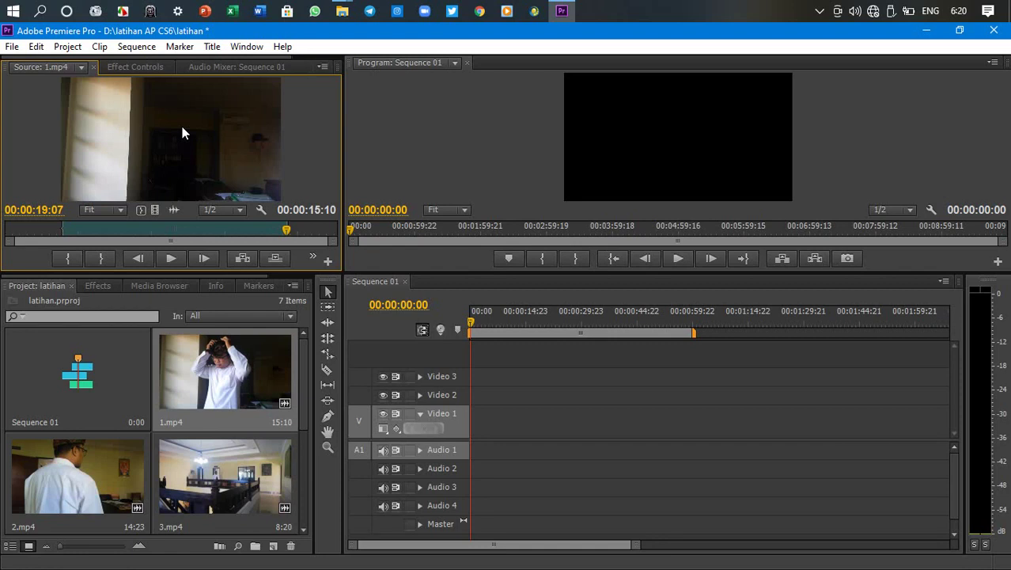
{"action": "left_click_drag", "start_coordinate": [182, 133], "coordinate": [490, 437]}
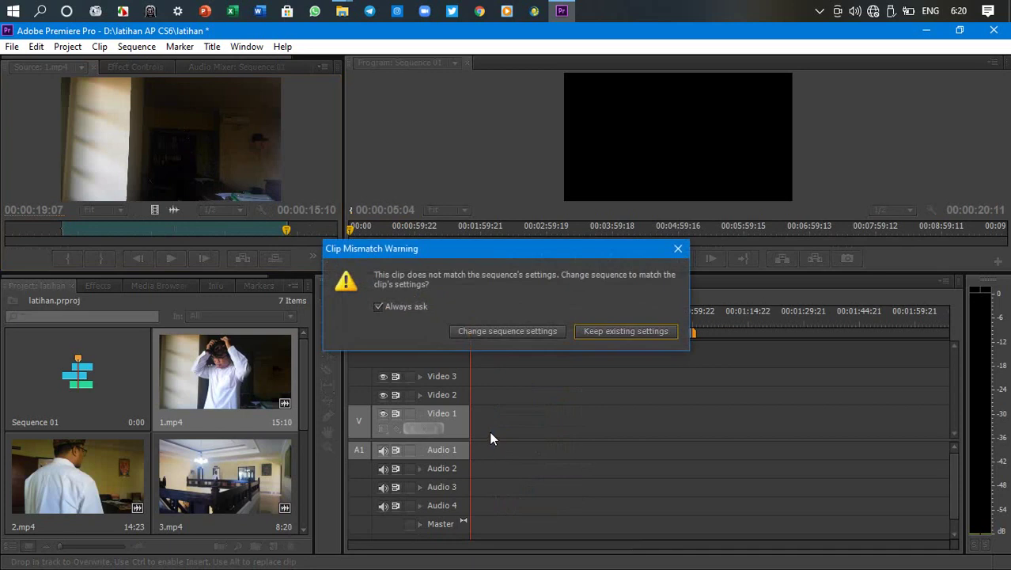
{"action": "left_click", "coordinate": [627, 331]}
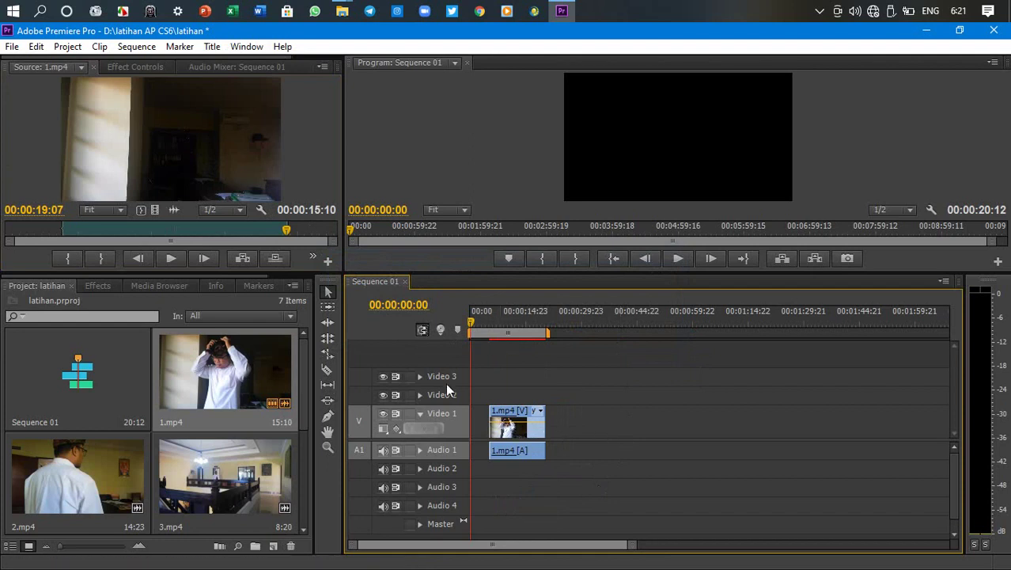
Load 2.mp4 into the Source monitor, preview it, and mark its In point at 00:00:07:08.
{"action": "scroll", "coordinate": [195, 365], "scroll_direction": "down", "scroll_amount": 2}
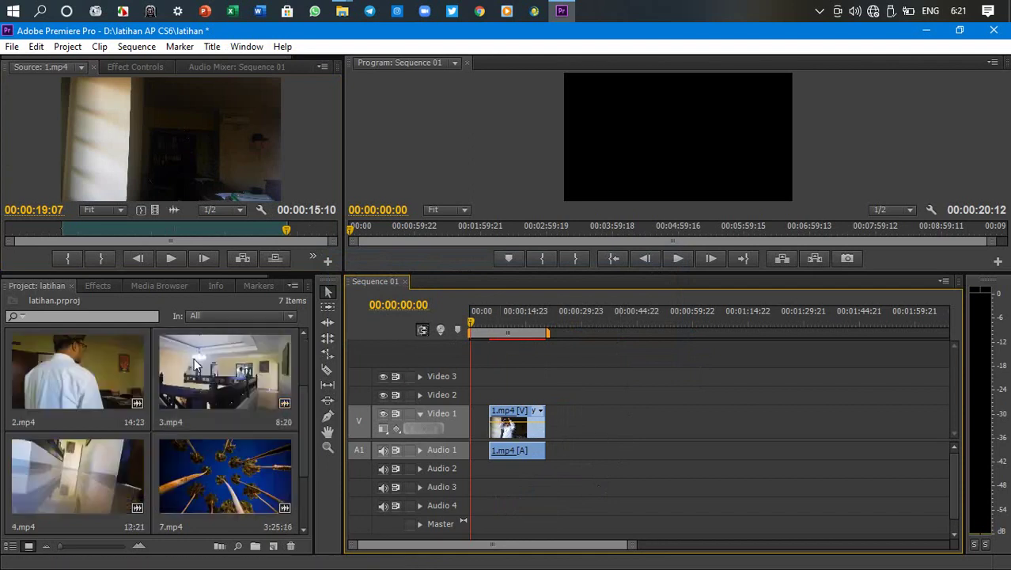
{"action": "double_click", "coordinate": [97, 362]}
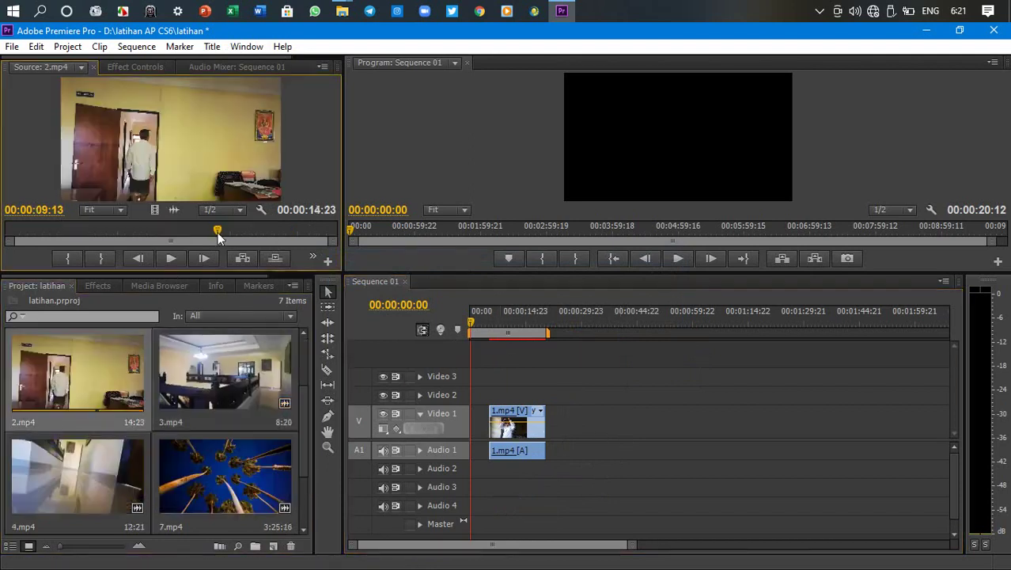
{"action": "left_click_drag", "start_coordinate": [220, 236], "coordinate": [118, 228]}
{"action": "key", "text": "space"}
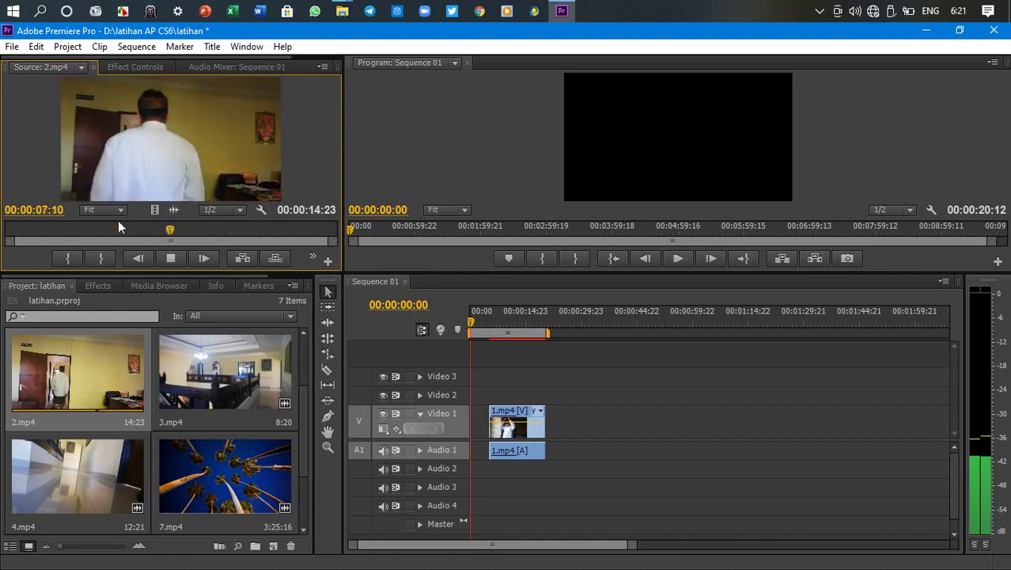
{"action": "key", "text": "space"}
{"action": "left_click_drag", "start_coordinate": [181, 229], "coordinate": [169, 233]}
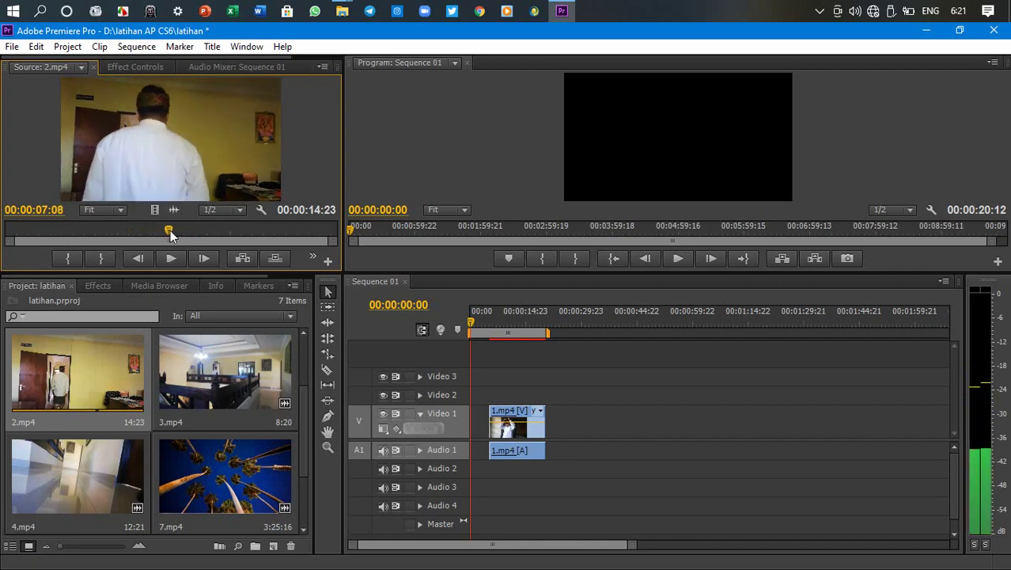
{"action": "left_click", "coordinate": [62, 255]}
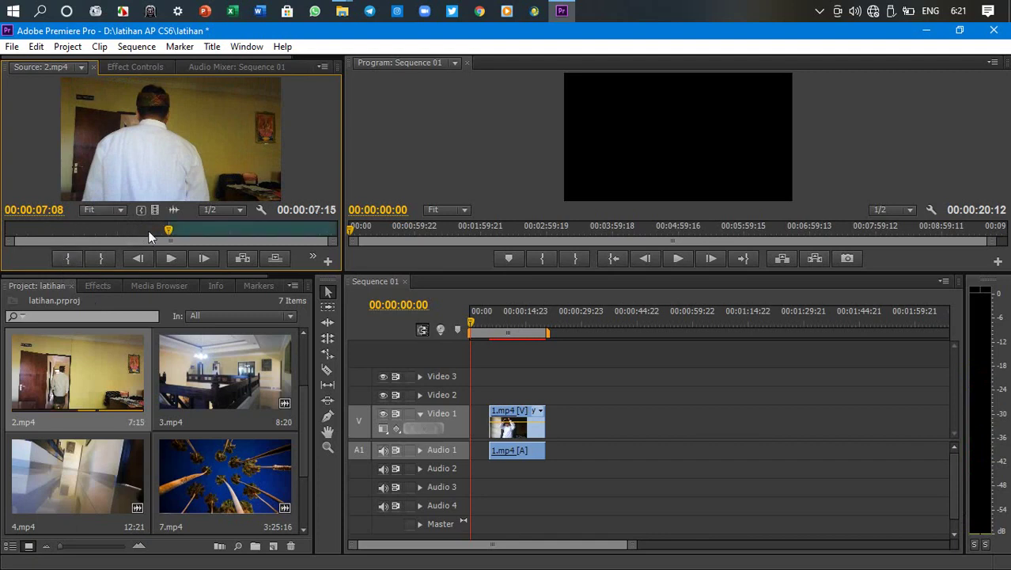
Mark the Out point of 2.mp4 at 00:00:11:19 and place only its video on Video 1 directly after 1.mp4.
{"action": "left_click", "coordinate": [172, 259]}
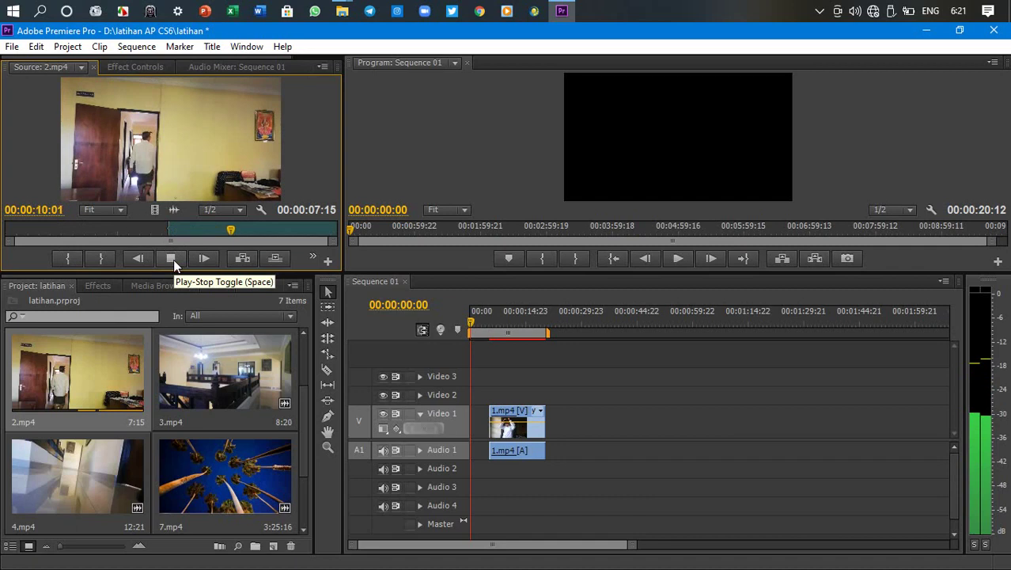
{"action": "left_click", "coordinate": [174, 259]}
{"action": "left_click", "coordinate": [174, 259]}
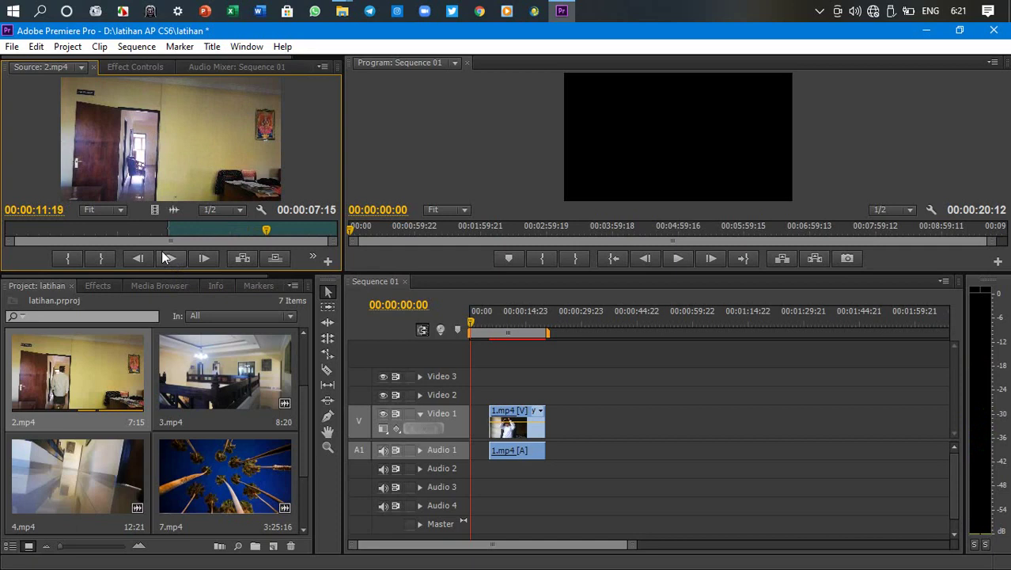
{"action": "key", "text": "o"}
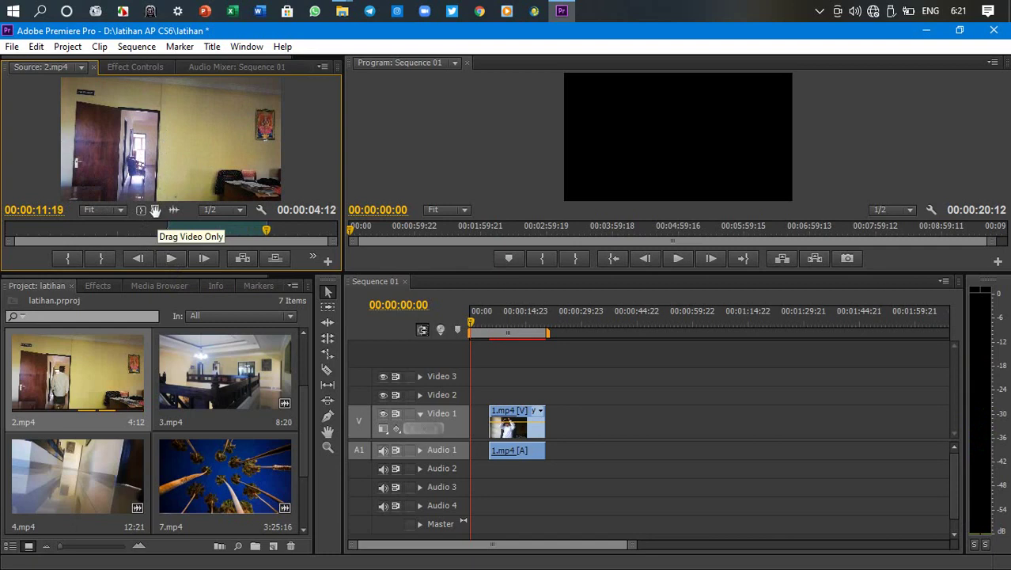
{"action": "left_click_drag", "start_coordinate": [177, 239], "coordinate": [554, 424]}
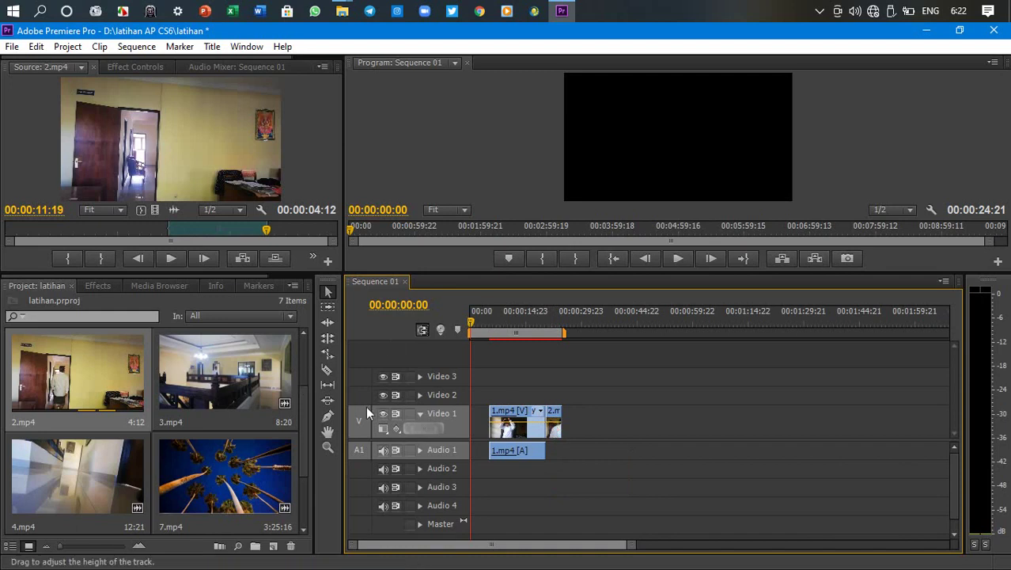
Load 3.mp4 into the Source monitor, preview it, and mark its In point at 00:00:02:19.
{"action": "double_click", "coordinate": [205, 397]}
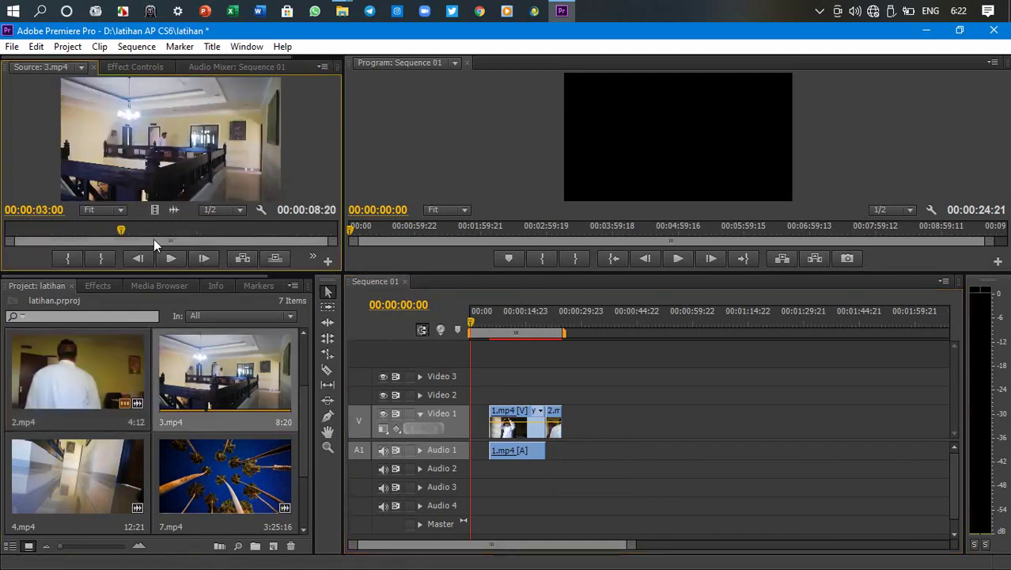
{"action": "left_click", "coordinate": [169, 256]}
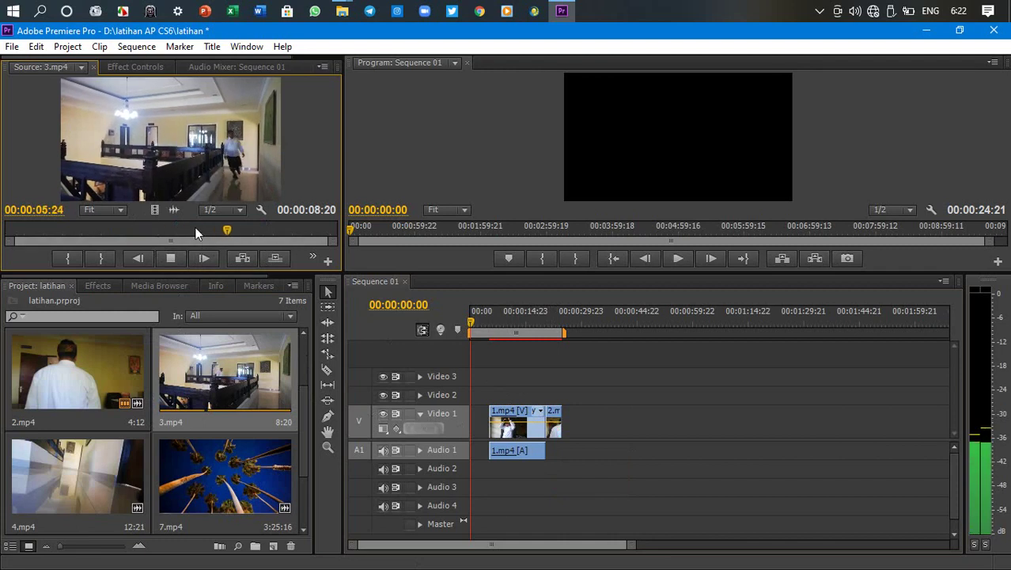
{"action": "left_click", "coordinate": [237, 231]}
{"action": "left_click_drag", "start_coordinate": [237, 231], "coordinate": [106, 230]}
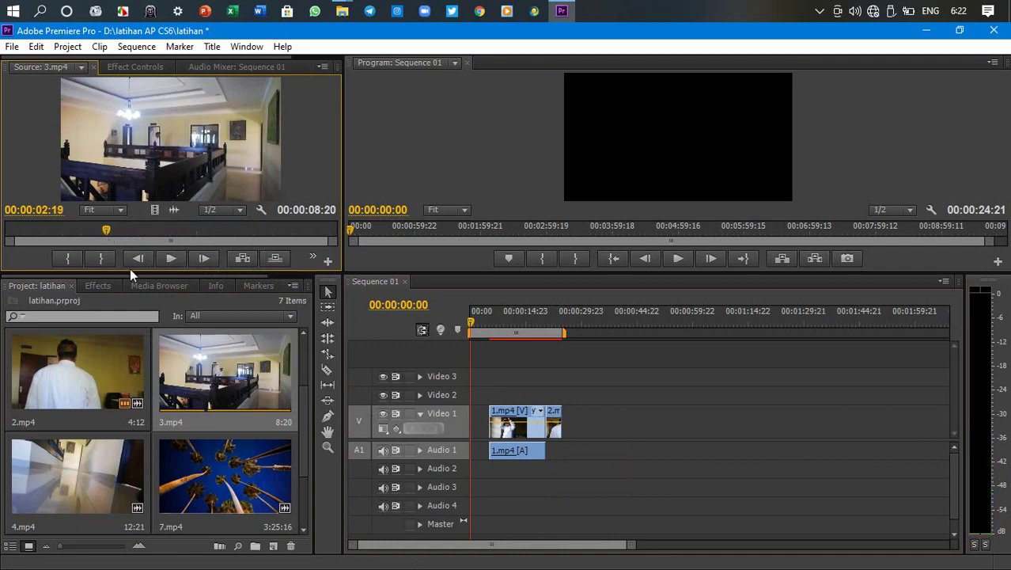
{"action": "key", "text": "i"}
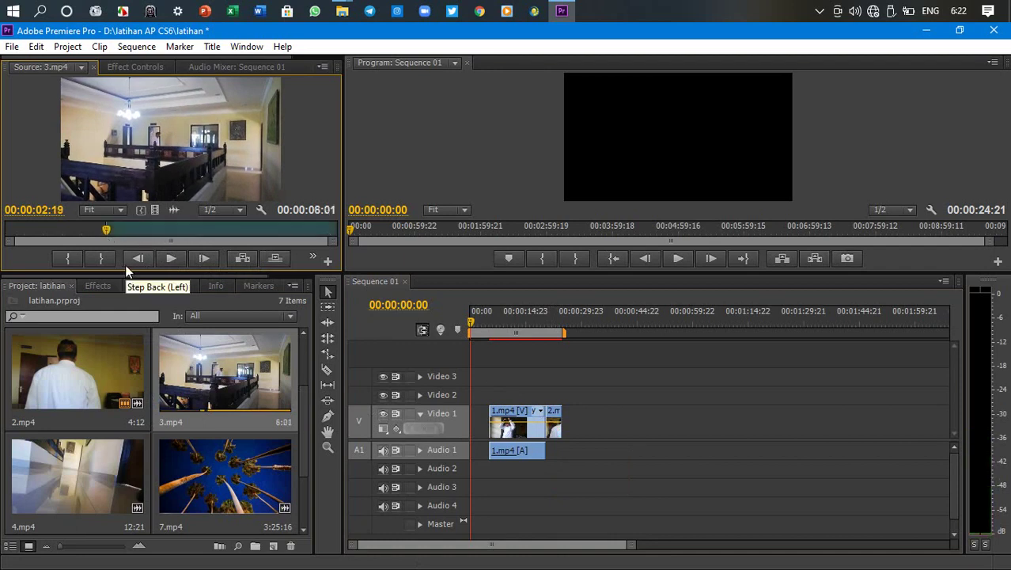
Mark the Out point of 3.mp4 at 00:00:05:00 and place only its video on Video 1 directly after 2.mp4.
{"action": "left_click", "coordinate": [174, 262]}
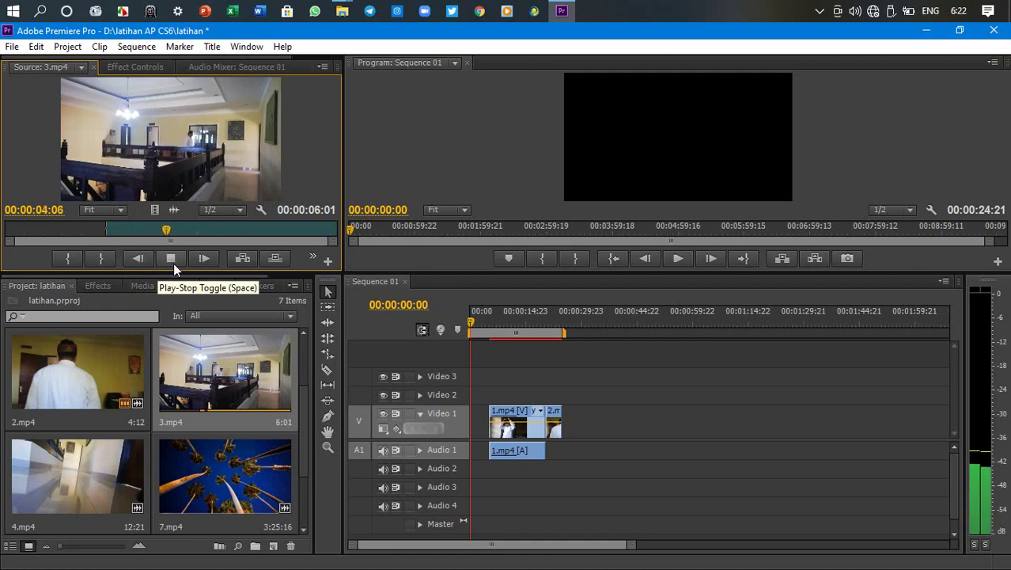
{"action": "left_click", "coordinate": [173, 263]}
{"action": "left_click", "coordinate": [173, 263]}
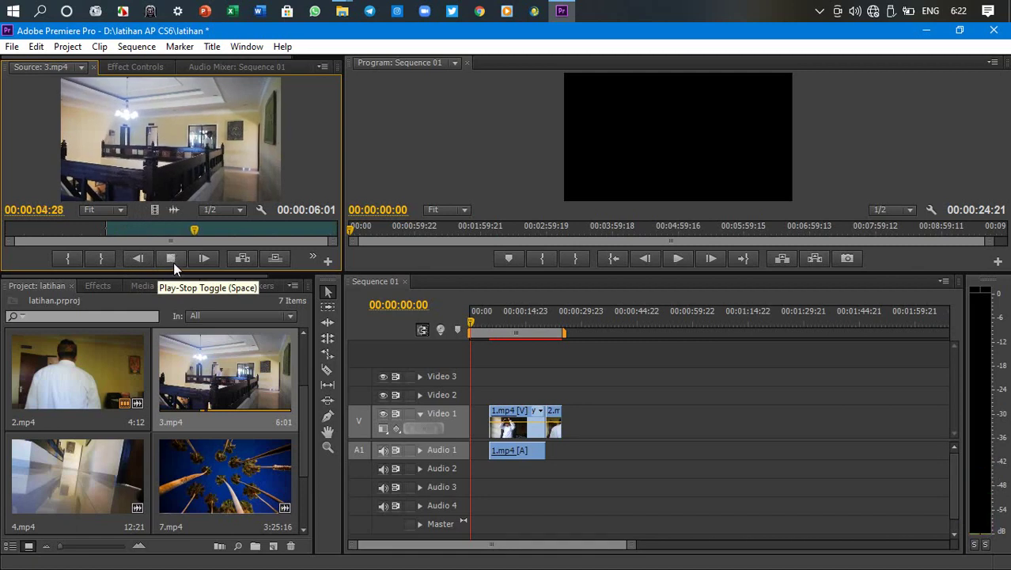
{"action": "left_click", "coordinate": [172, 262]}
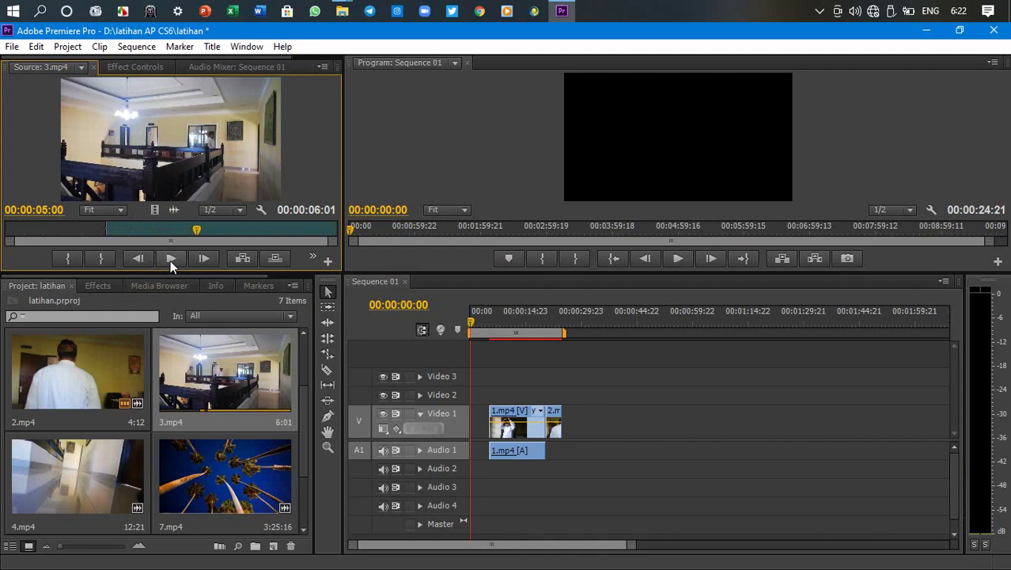
{"action": "key", "text": "o"}
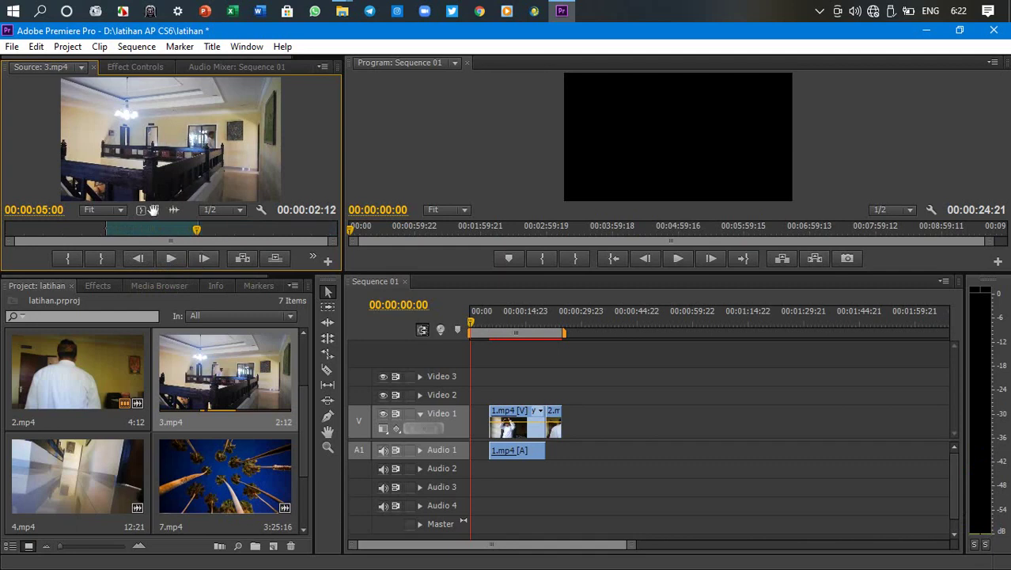
{"action": "left_click_drag", "start_coordinate": [152, 209], "coordinate": [573, 427]}
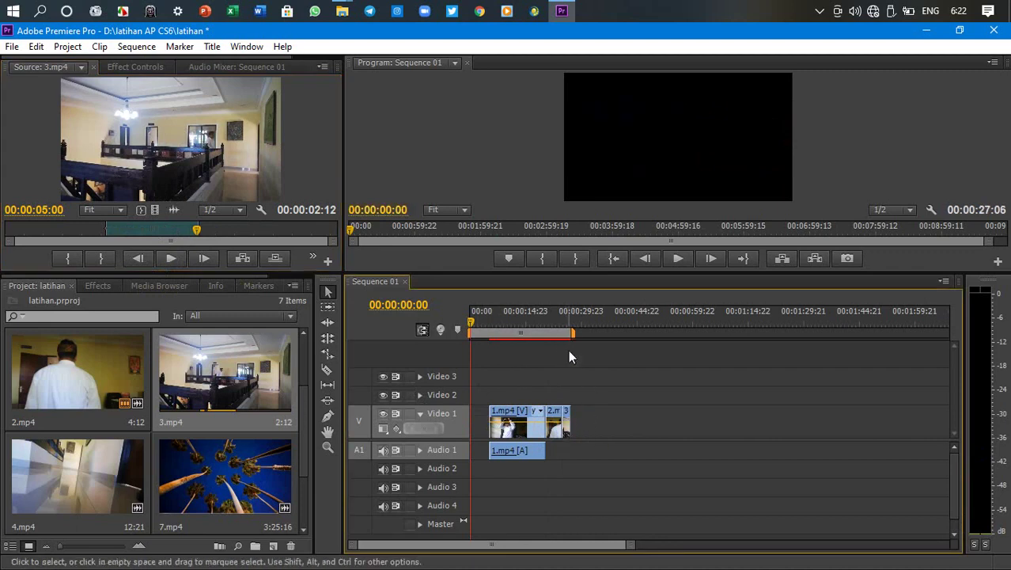
Preview 4.mp4 in the Source monitor, then reopen 3.mp4 there to check its marked ending.
{"action": "scroll", "coordinate": [145, 424], "scroll_direction": "down", "scroll_amount": 2}
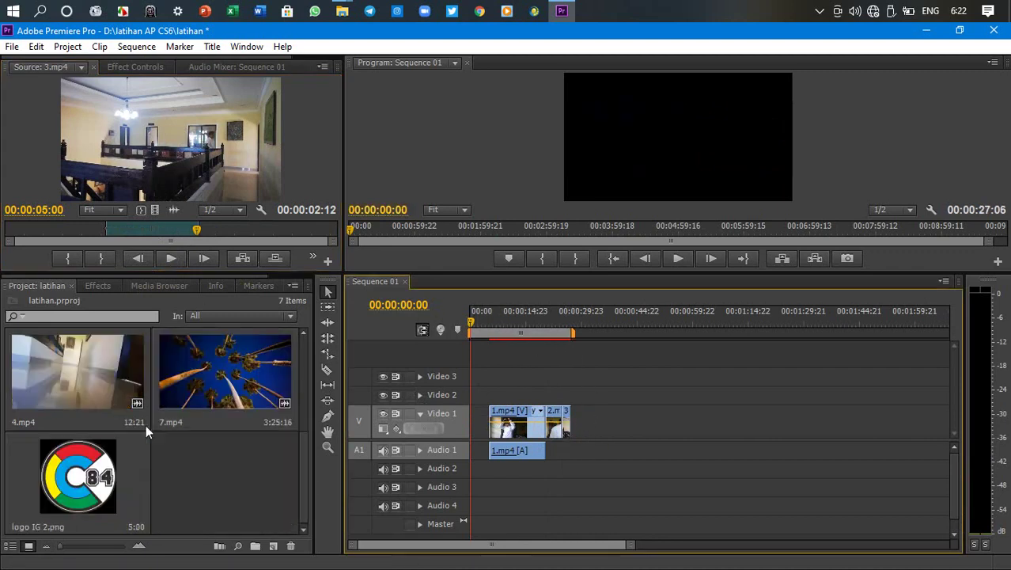
{"action": "double_click", "coordinate": [104, 394]}
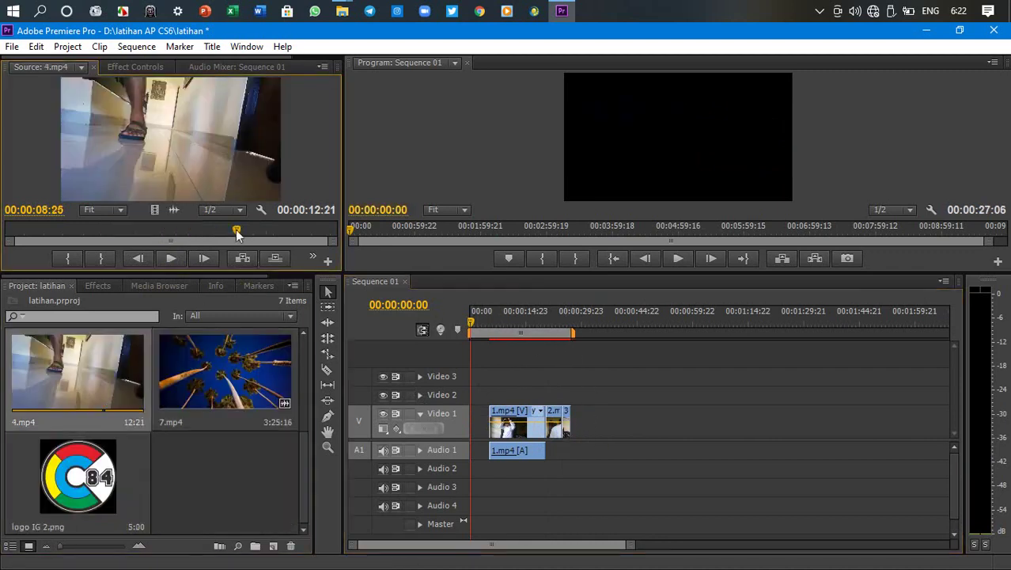
{"action": "left_click_drag", "start_coordinate": [236, 232], "coordinate": [95, 227]}
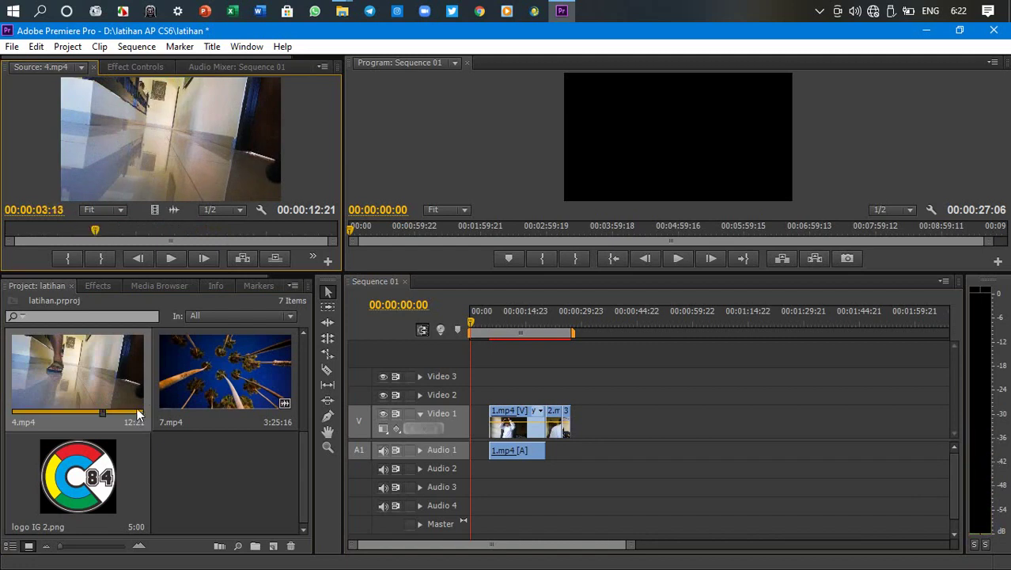
{"action": "scroll", "coordinate": [137, 414], "scroll_direction": "up", "scroll_amount": 2}
{"action": "double_click", "coordinate": [207, 376]}
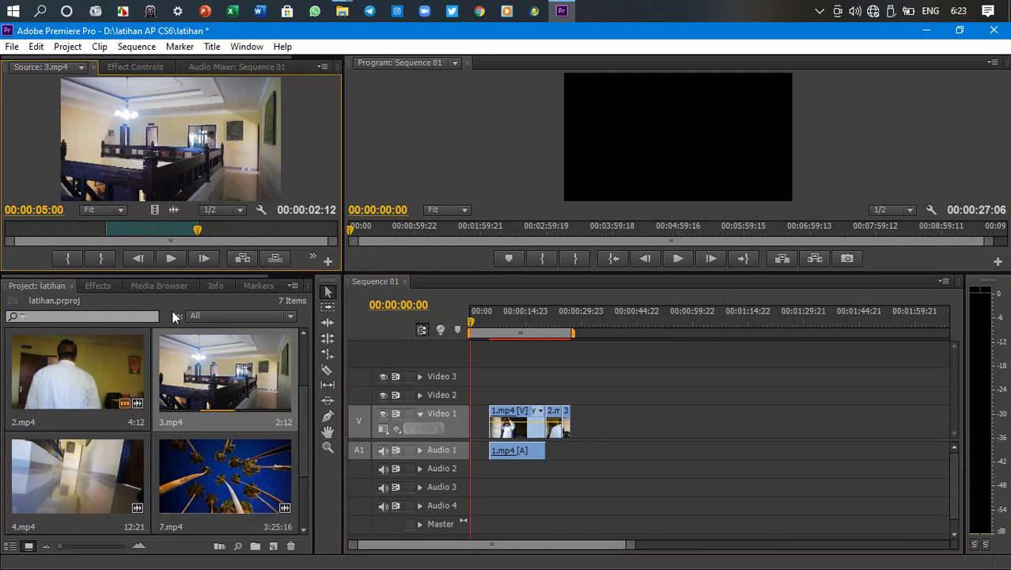
Load 4.mp4 into the Source monitor again and mark its In point at 00:00:03:11.
{"action": "scroll", "coordinate": [177, 377], "scroll_direction": "down", "scroll_amount": 2}
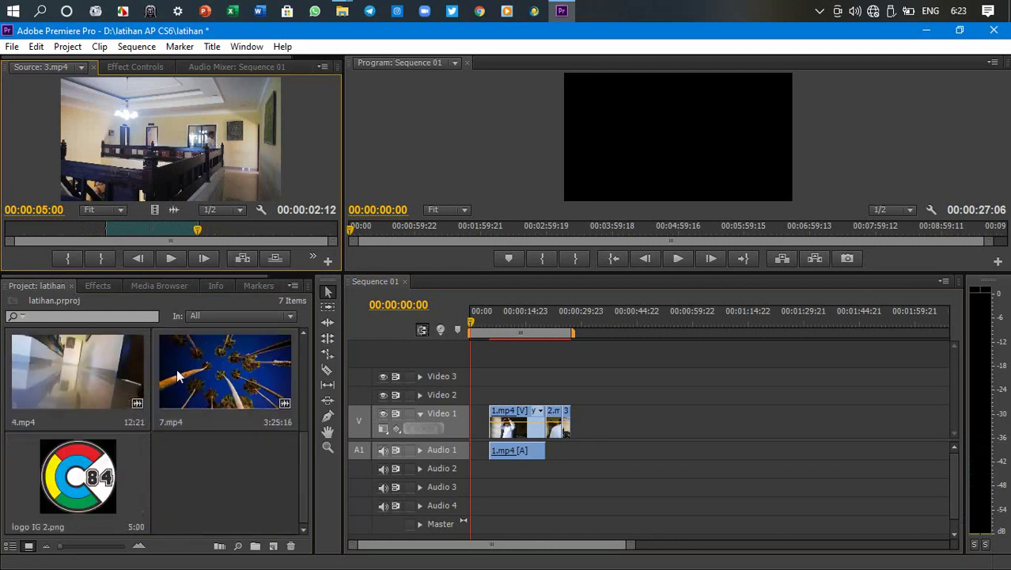
{"action": "double_click", "coordinate": [127, 380]}
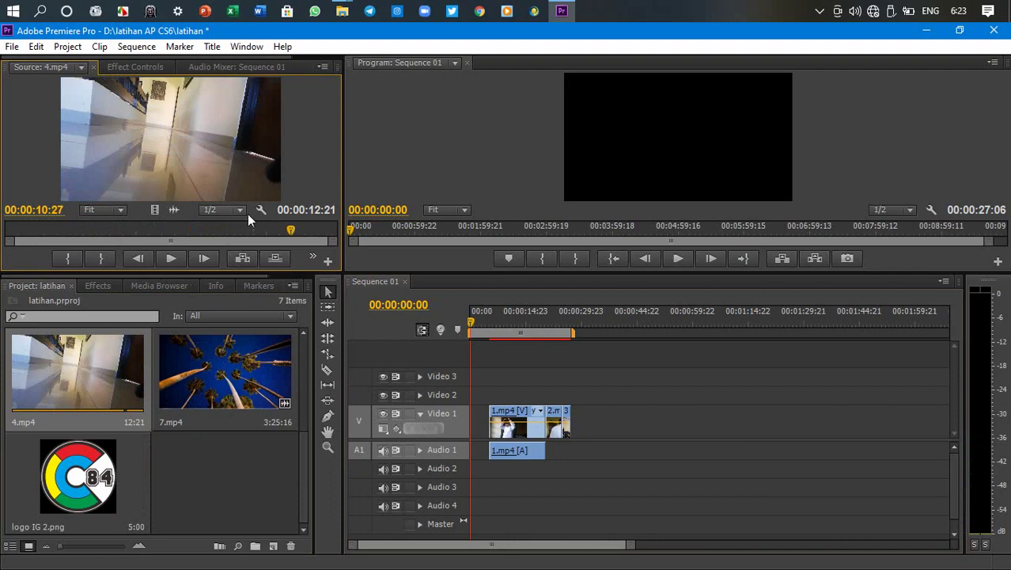
{"action": "left_click_drag", "start_coordinate": [291, 230], "coordinate": [95, 214]}
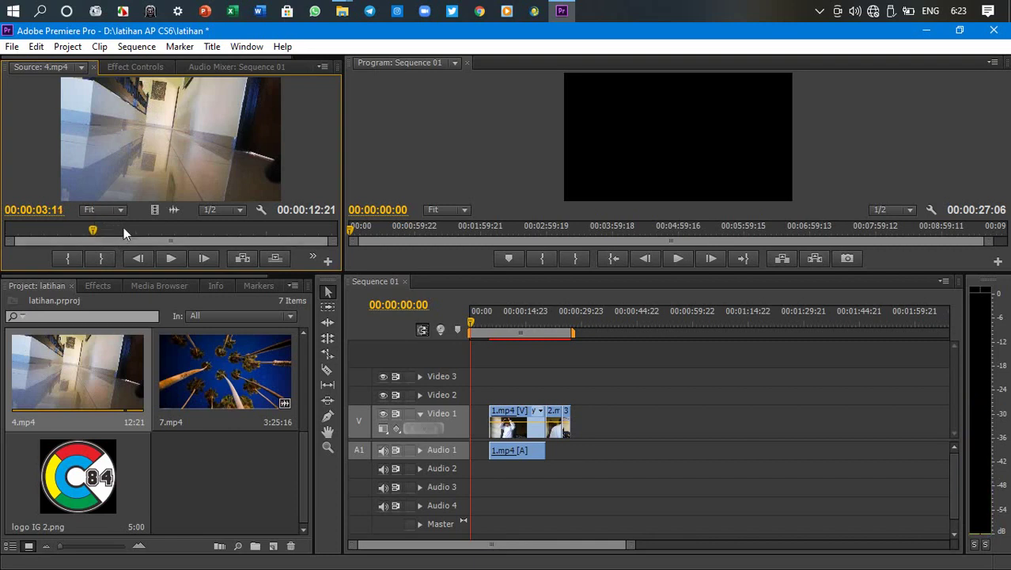
{"action": "key", "text": "i"}
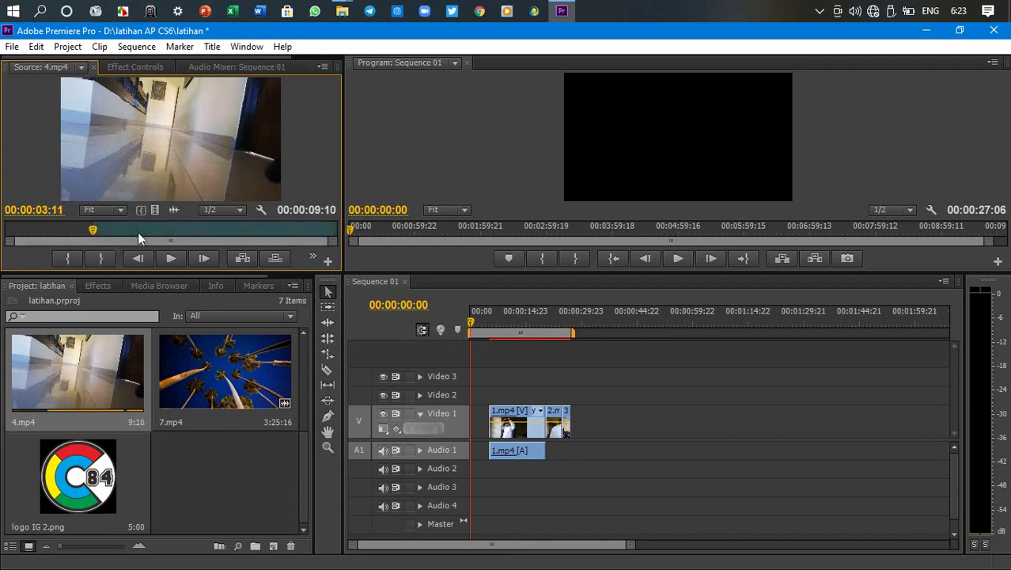
Mark the Out point of 4.mp4 at 00:00:09:15 and place only its video on Video 1 directly after 3.mp4.
{"action": "key", "text": "space"}
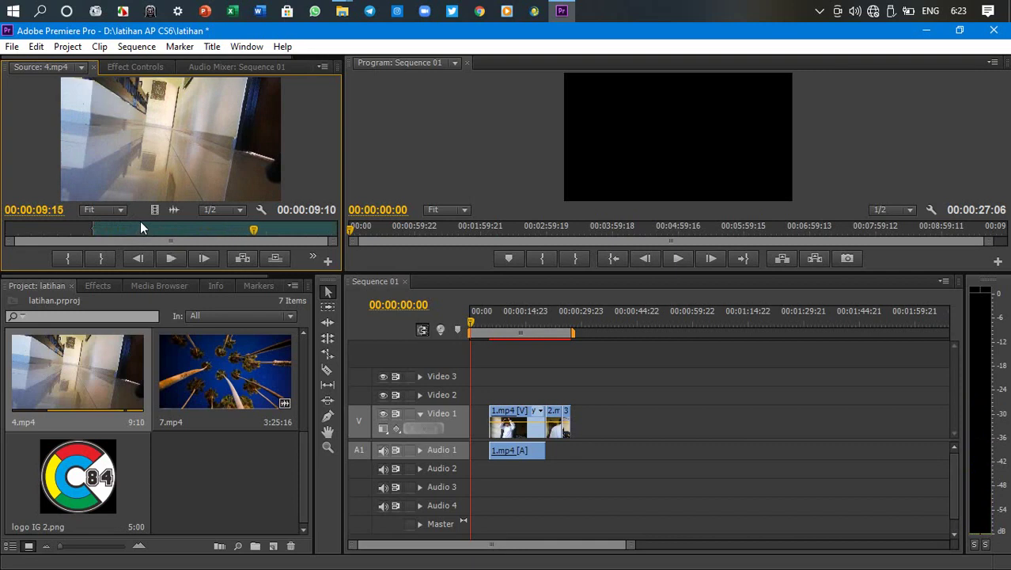
{"action": "key", "text": "o"}
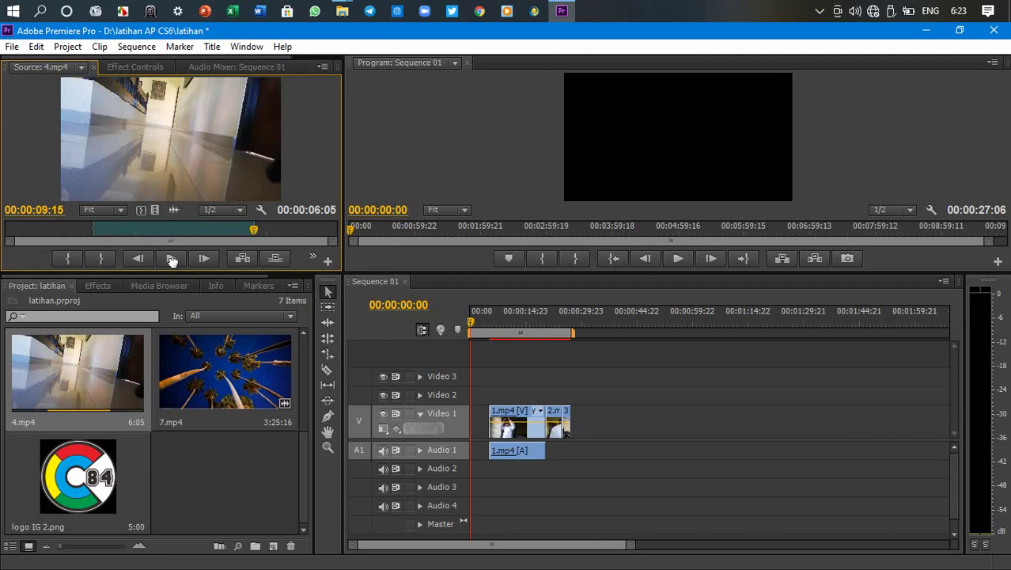
{"action": "left_click_drag", "start_coordinate": [171, 260], "coordinate": [587, 434]}
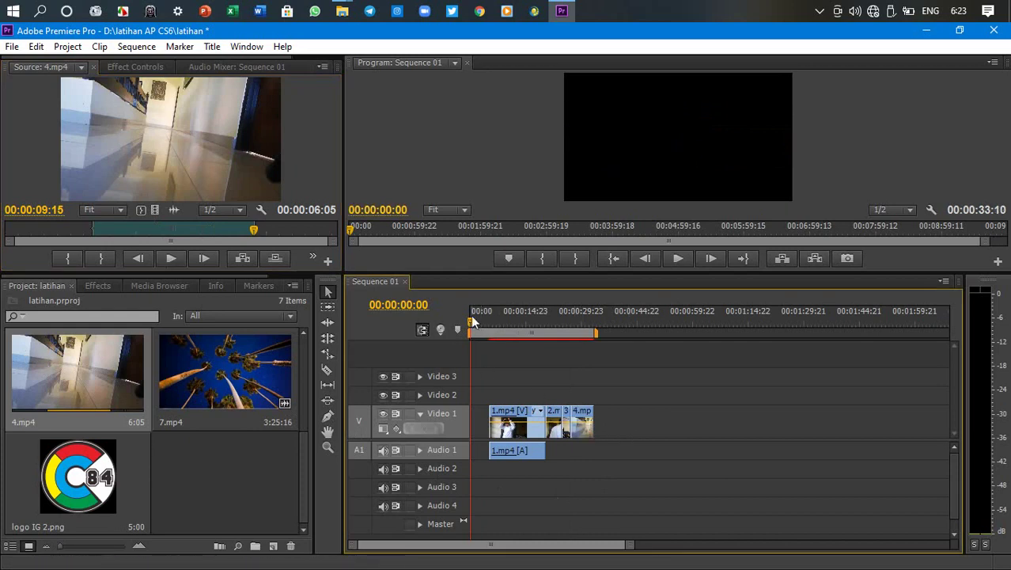
Play Sequence 01 from the start of 1.mp4 to its end and return the playhead to 00:00:05:05.
{"action": "mouse_move", "coordinate": [471, 322]}
{"action": "left_mouse_down"}
{"action": "mouse_move", "coordinate": [530, 323]}
{"action": "mouse_move", "coordinate": [489, 325]}
{"action": "left_mouse_up"}
{"action": "key", "text": "space"}
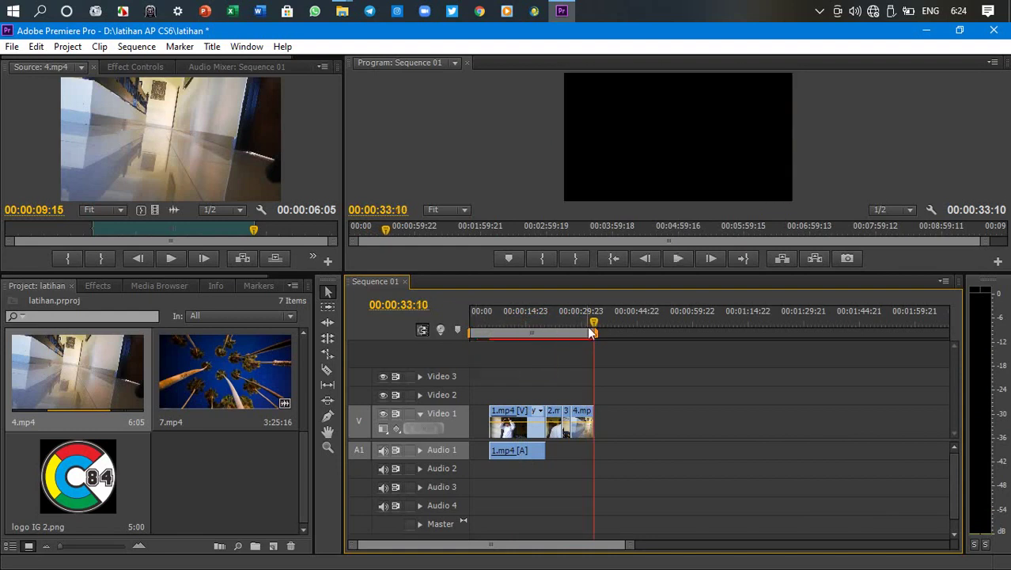
{"action": "left_click_drag", "start_coordinate": [594, 330], "coordinate": [486, 325]}
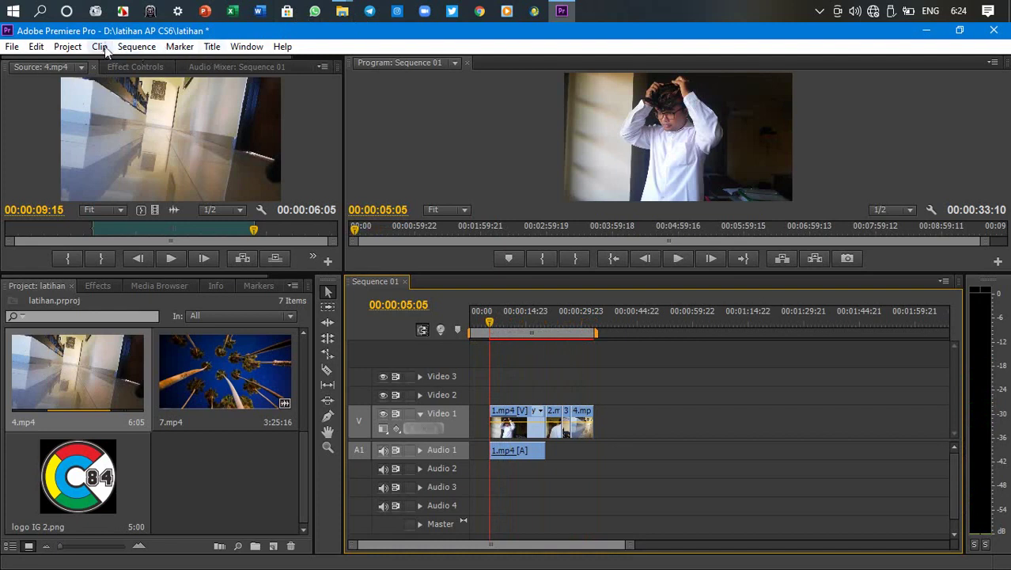
Create a new default still title named opnening with the suggested video settings.
{"action": "left_click", "coordinate": [216, 49]}
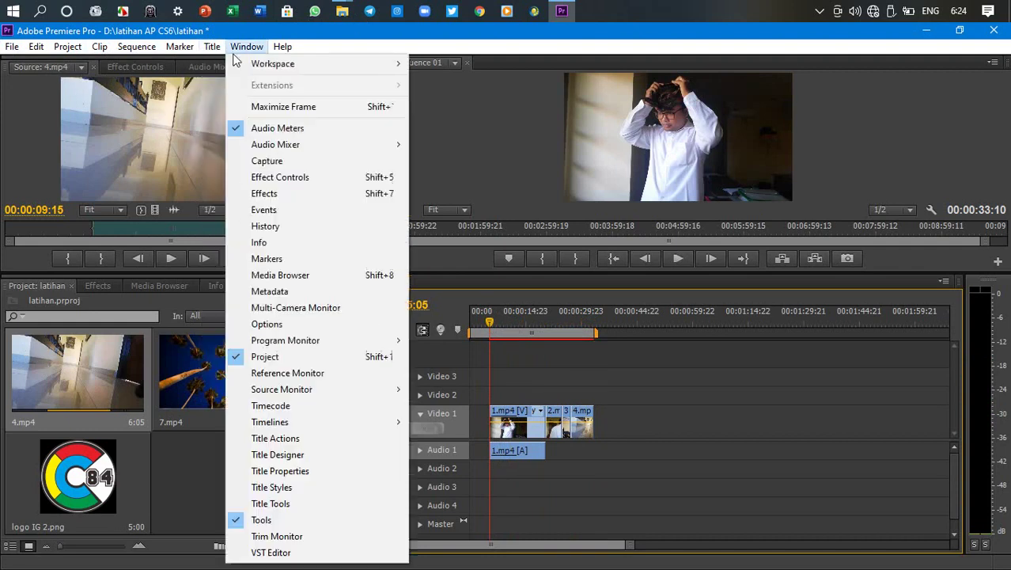
{"action": "left_click", "coordinate": [216, 49]}
{"action": "left_click", "coordinate": [216, 49]}
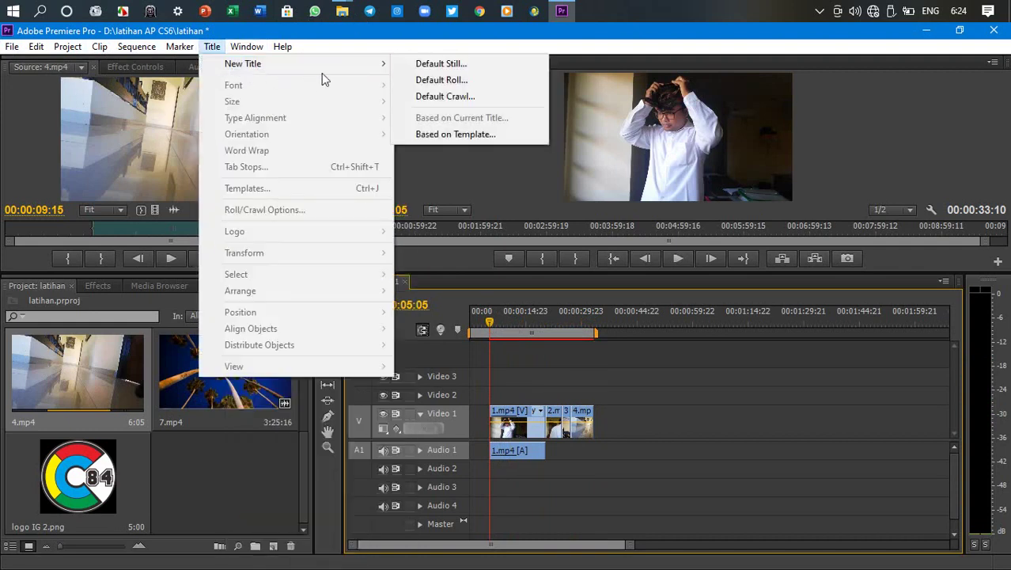
{"action": "mouse_move", "coordinate": [384, 65]}
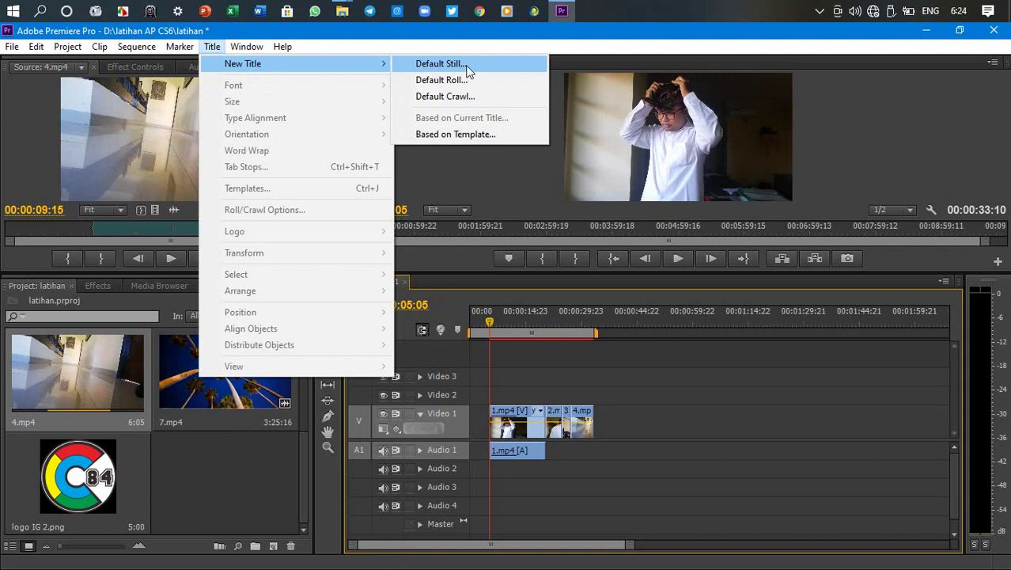
{"action": "left_click", "coordinate": [441, 64]}
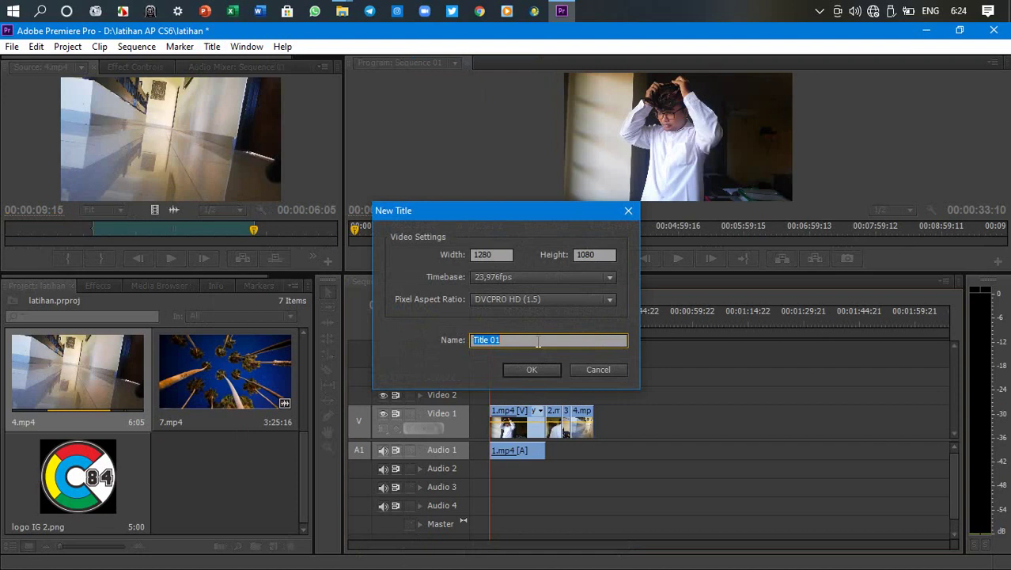
{"action": "type", "text": "Ju"}
{"action": "key", "text": "BackSpace"}
{"action": "key", "text": "BackSpace"}
{"action": "type", "text": "b"}
{"action": "left_click", "coordinate": [524, 371]}
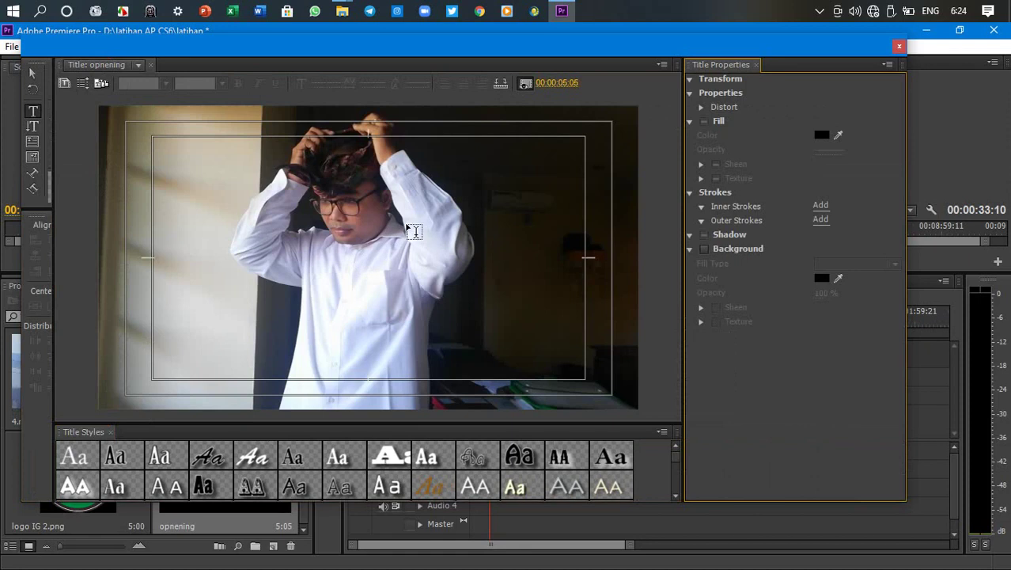
Add the text GRADUATION to the title and move it to about X 993, Y 404.7.
{"action": "left_click", "coordinate": [323, 204]}
{"action": "left_click", "coordinate": [323, 204]}
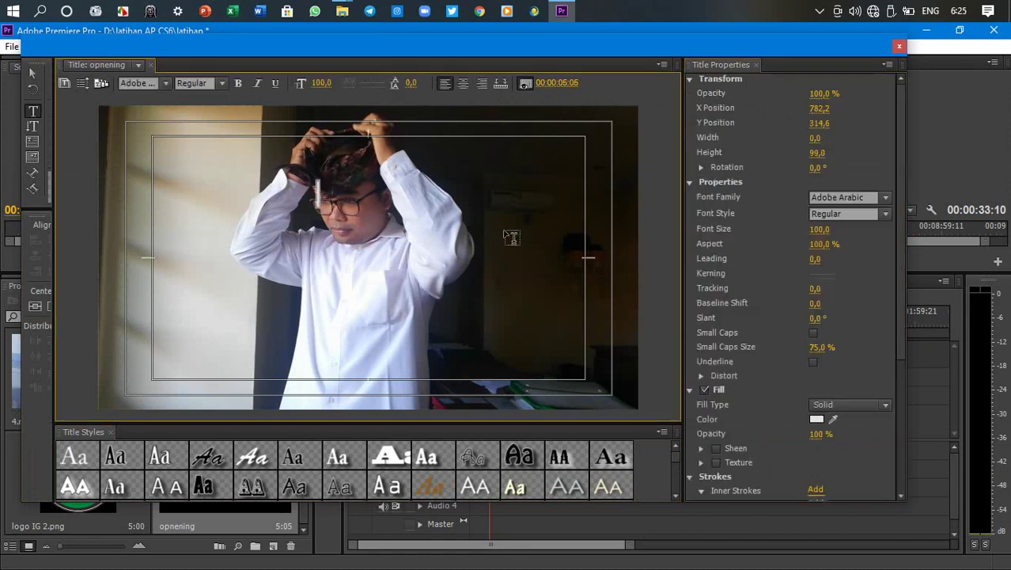
{"action": "type", "text": "GRAD"}
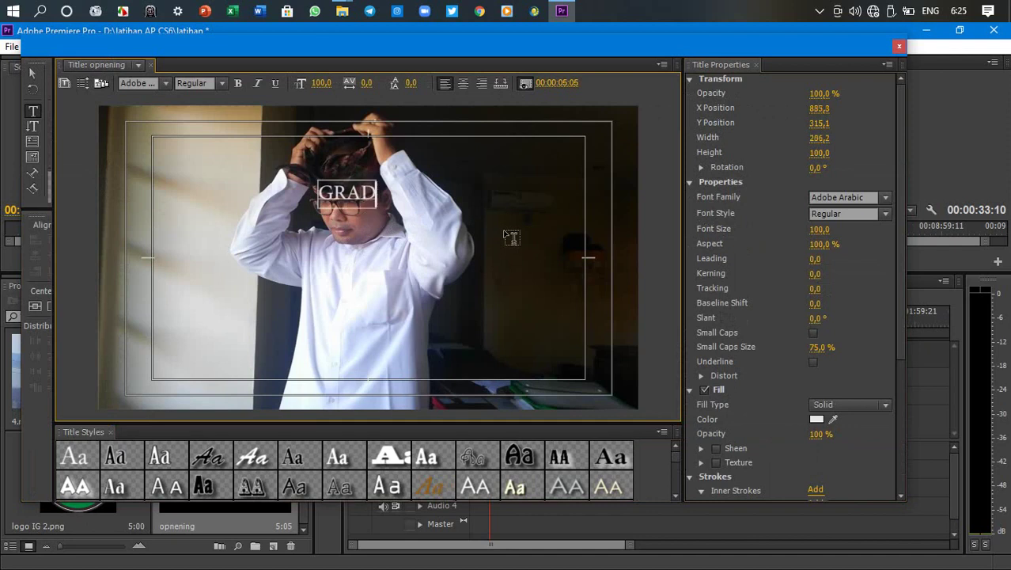
{"action": "type", "text": "UATION"}
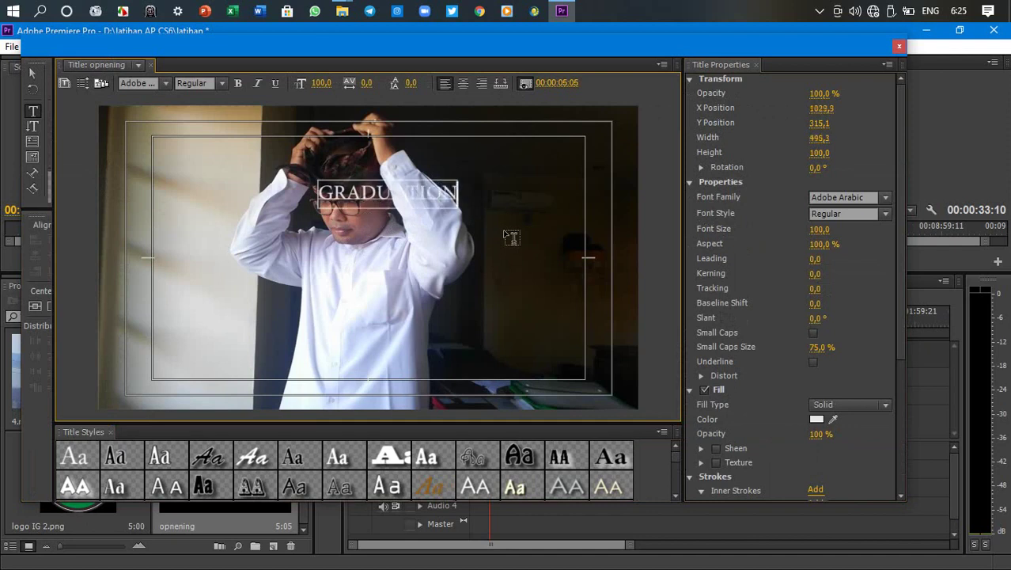
{"action": "left_click", "coordinate": [32, 73]}
{"action": "left_click_drag", "start_coordinate": [393, 196], "coordinate": [383, 224]}
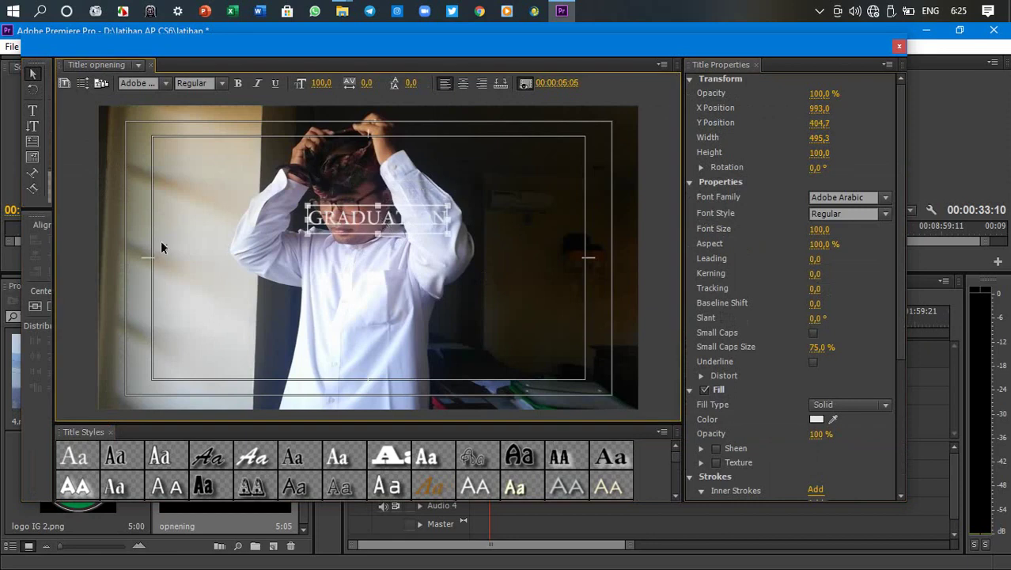
{"action": "left_click", "coordinate": [397, 300]}
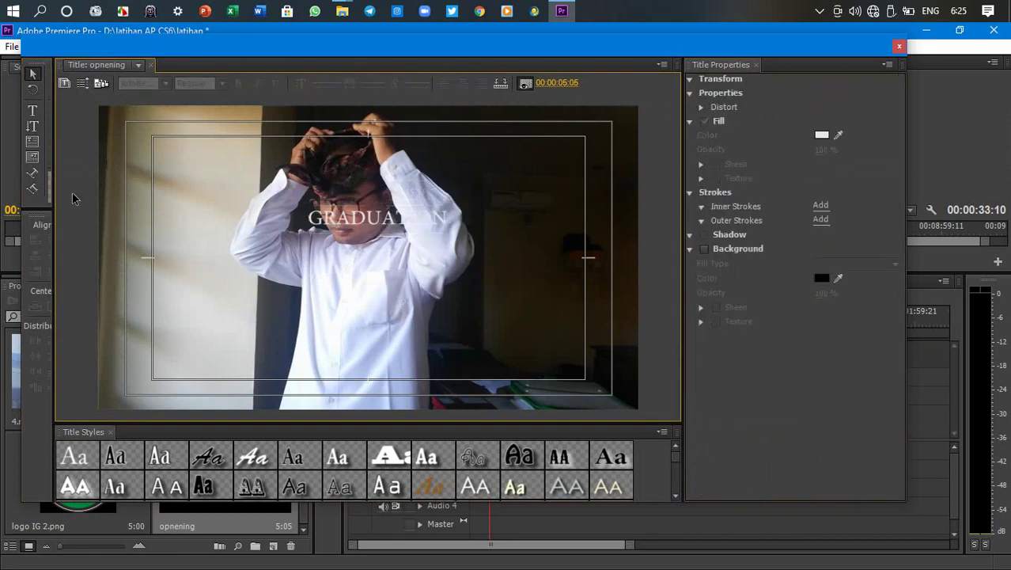
Add the text SMKN 1 SUKAWATI below GRADUATION, move it to about X 965, Y 531, and close the title editor.
{"action": "left_click", "coordinate": [32, 111]}
{"action": "left_click", "coordinate": [369, 251]}
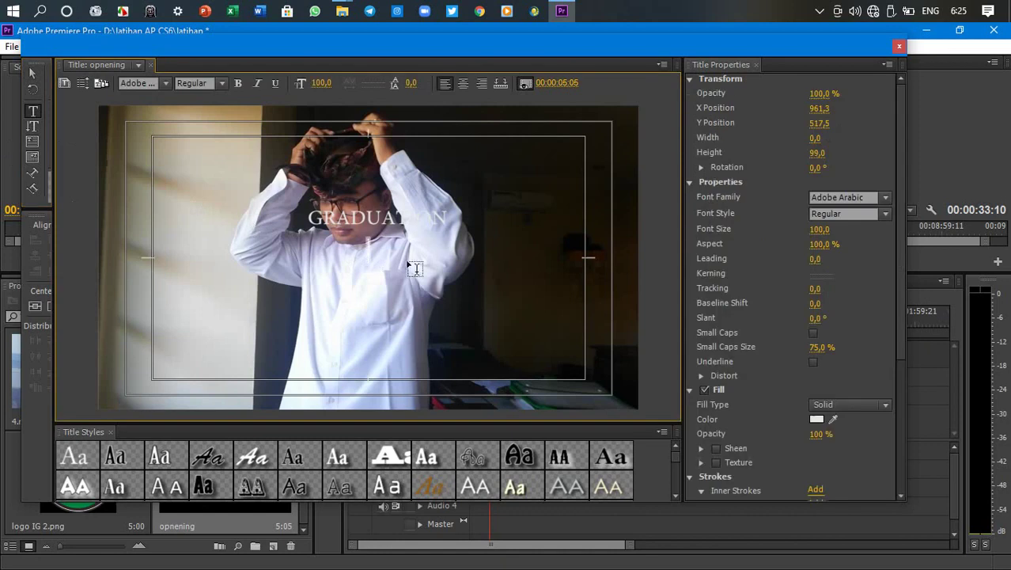
{"action": "type", "text": "SM"}
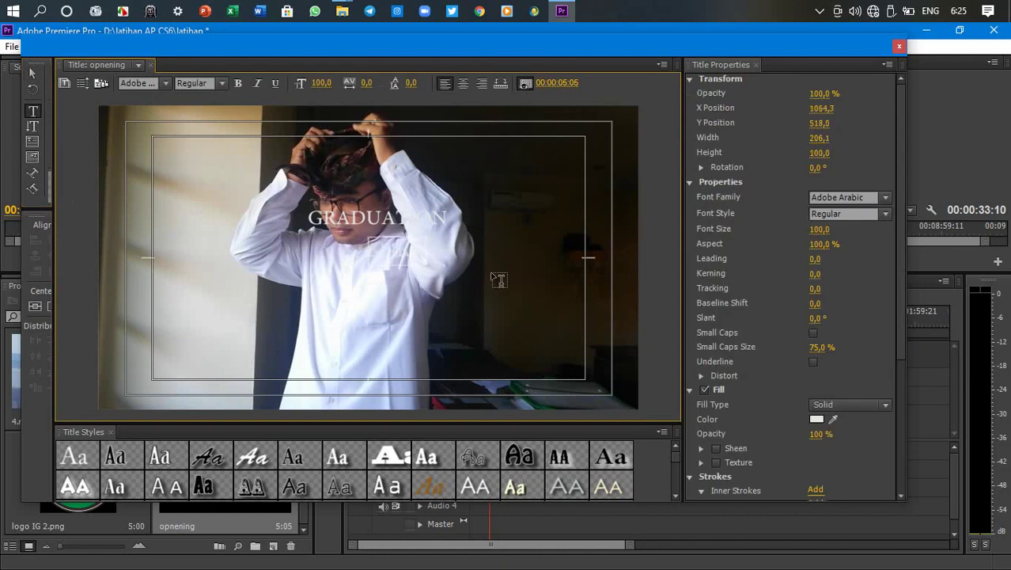
{"action": "type", "text": "AN 1 BUKW"}
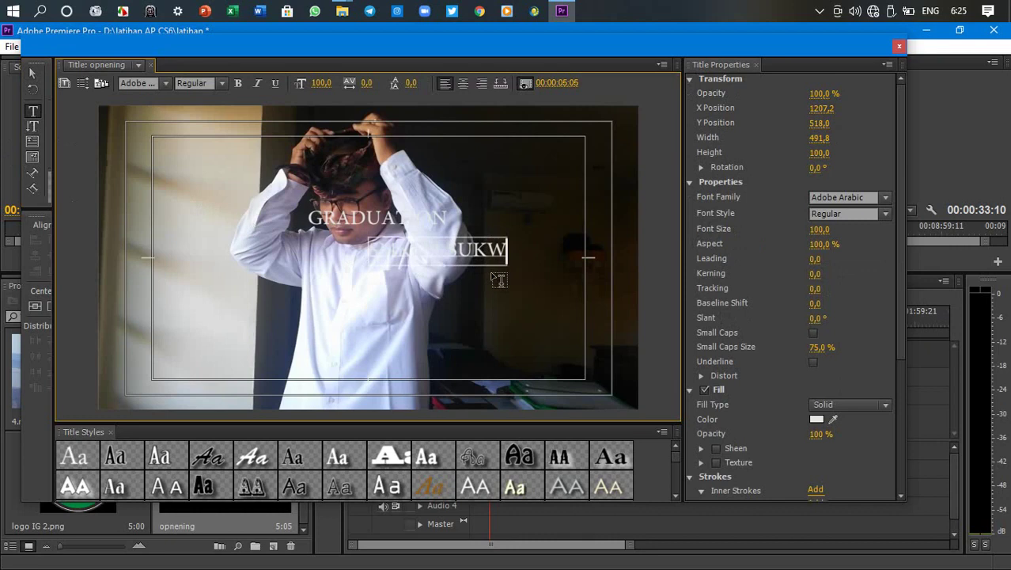
{"action": "key", "text": "BackSpace"}
{"action": "type", "text": "AWA"}
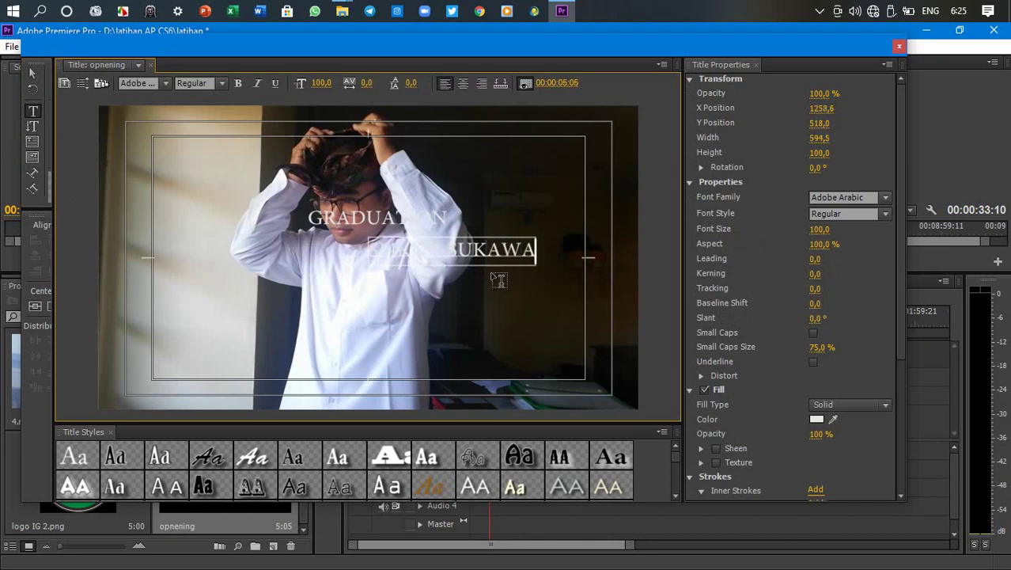
{"action": "type", "text": "TI"}
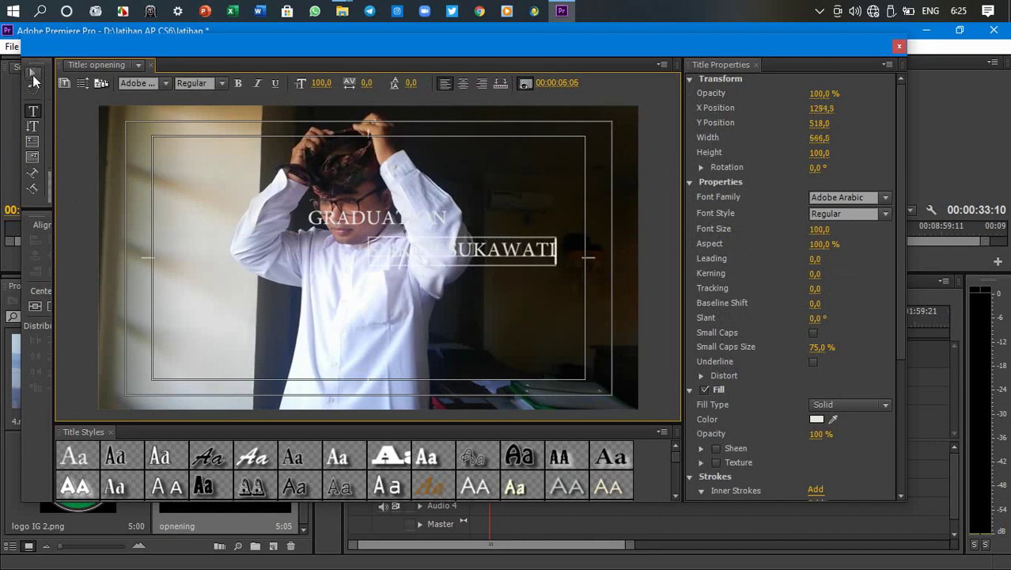
{"action": "left_click", "coordinate": [33, 76]}
{"action": "left_click_drag", "start_coordinate": [513, 240], "coordinate": [420, 245]}
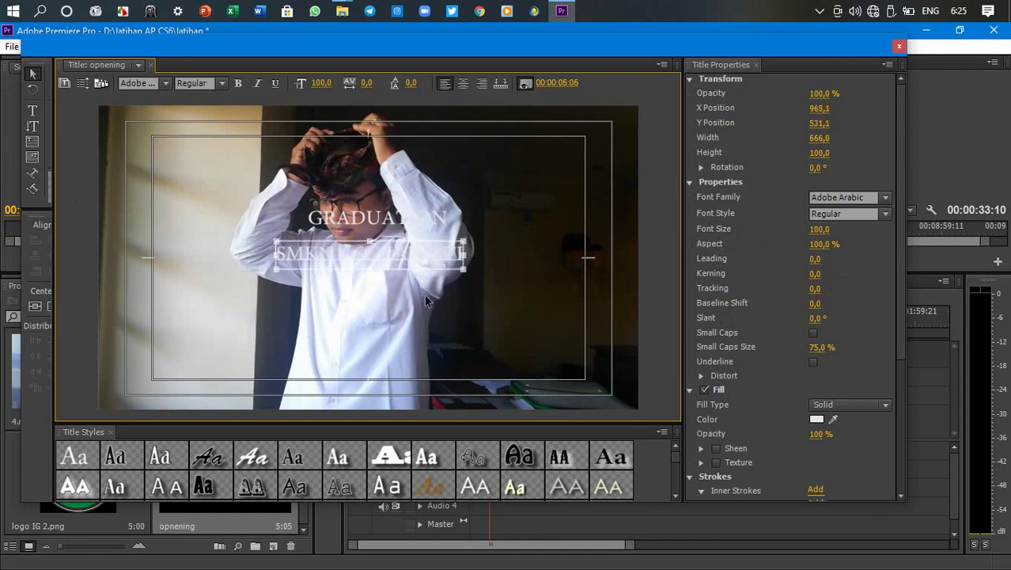
{"action": "left_click", "coordinate": [898, 48]}
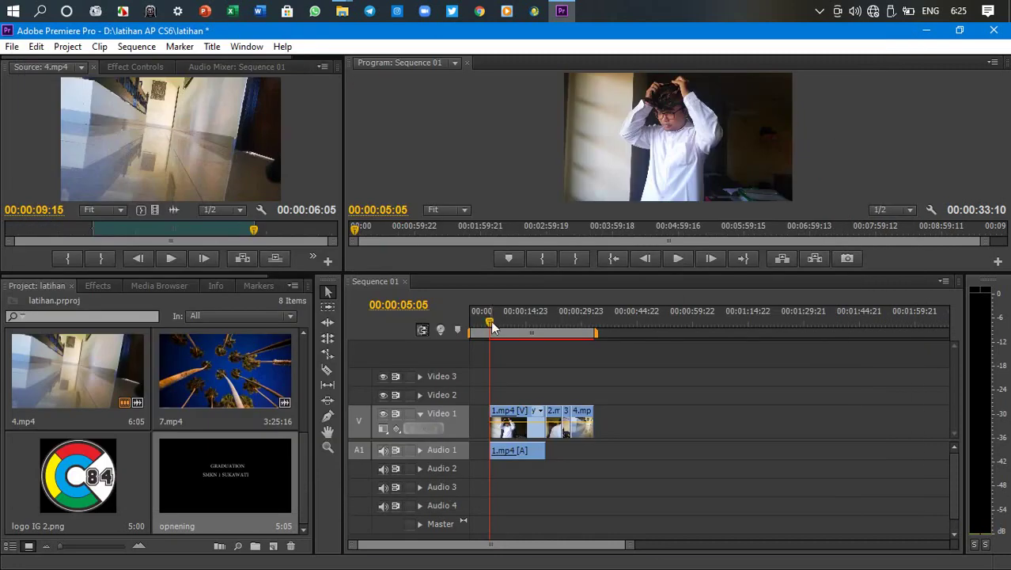
Reopen the opnening title over the black frame at 00:00:02:05 and move GRADUATION to about X 961, Y 389.
{"action": "left_click_drag", "start_coordinate": [491, 320], "coordinate": [479, 320]}
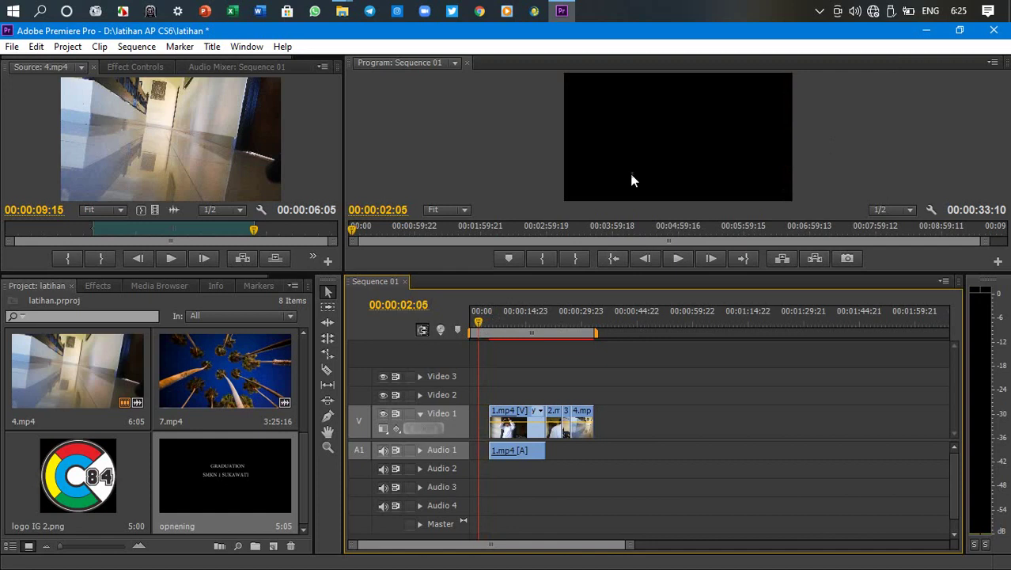
{"action": "double_click", "coordinate": [240, 467]}
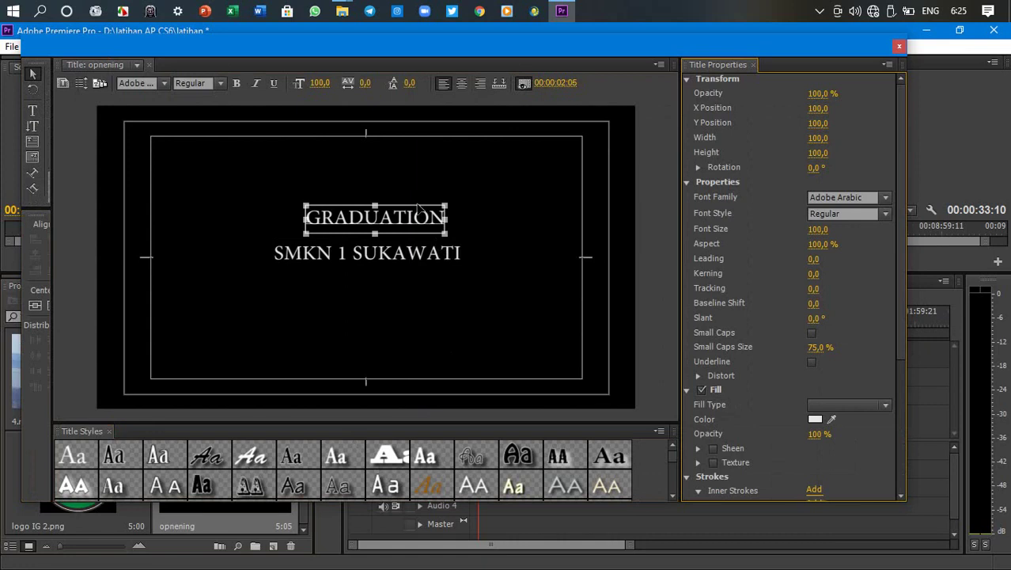
{"action": "left_click_drag", "start_coordinate": [417, 207], "coordinate": [408, 204]}
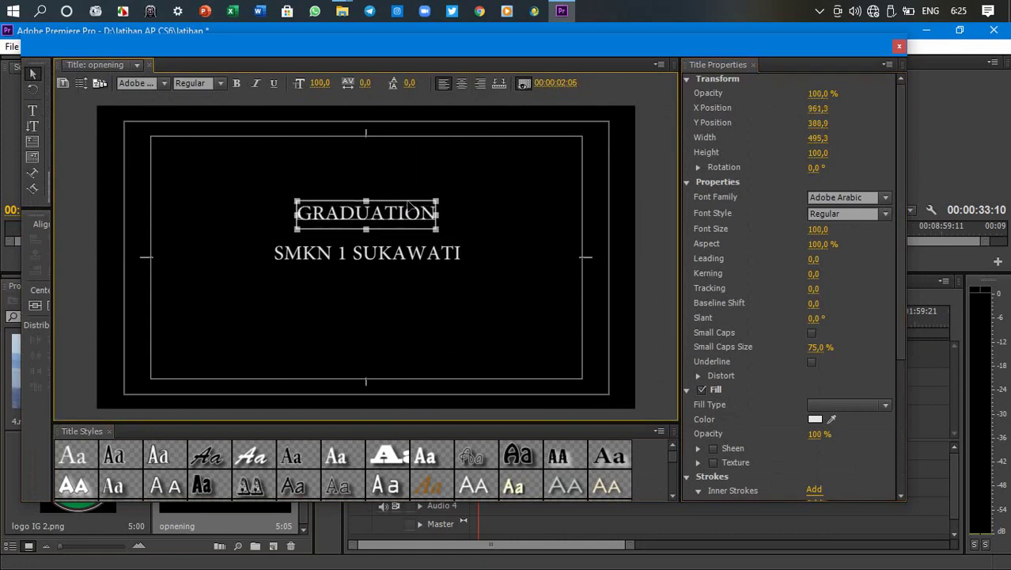
Apply the white Brush Script Std title style to the SMKN 1 SUKAWATI line.
{"action": "left_click", "coordinate": [417, 258]}
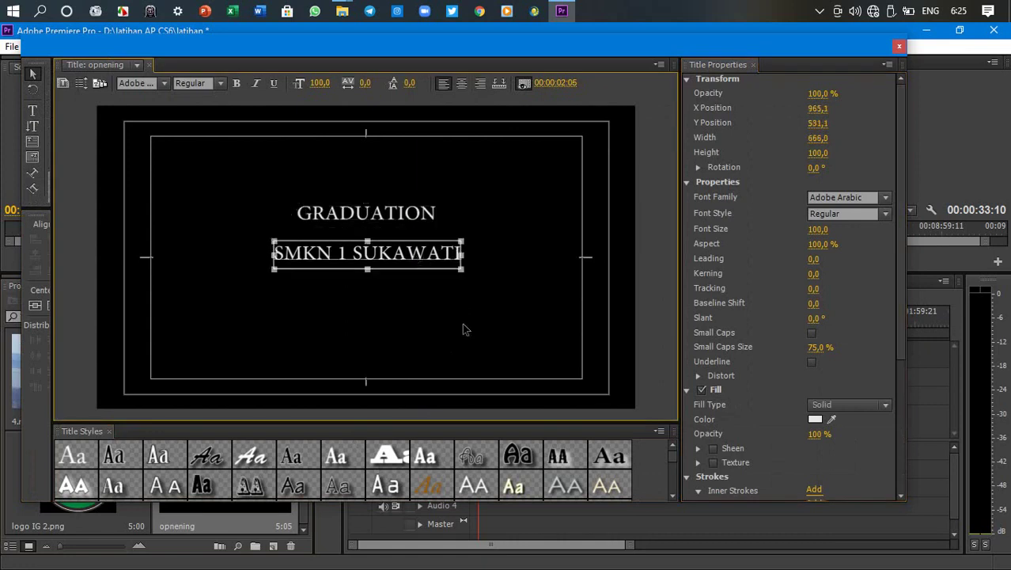
{"action": "left_click", "coordinate": [465, 329]}
{"action": "left_click", "coordinate": [423, 264]}
{"action": "left_click", "coordinate": [251, 457]}
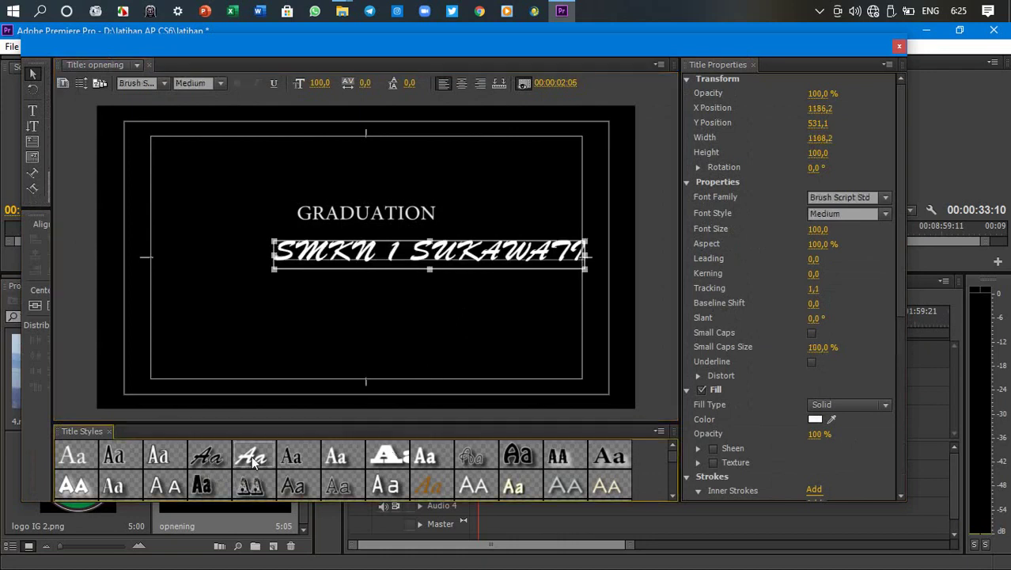
Try the black Brush Script, grey Lithos Pro Regular, white Lithos Pro Black and blue Adobe Caslon Pro Bold Italic styles on SMKN 1 SUKAWATI.
{"action": "left_click", "coordinate": [211, 458]}
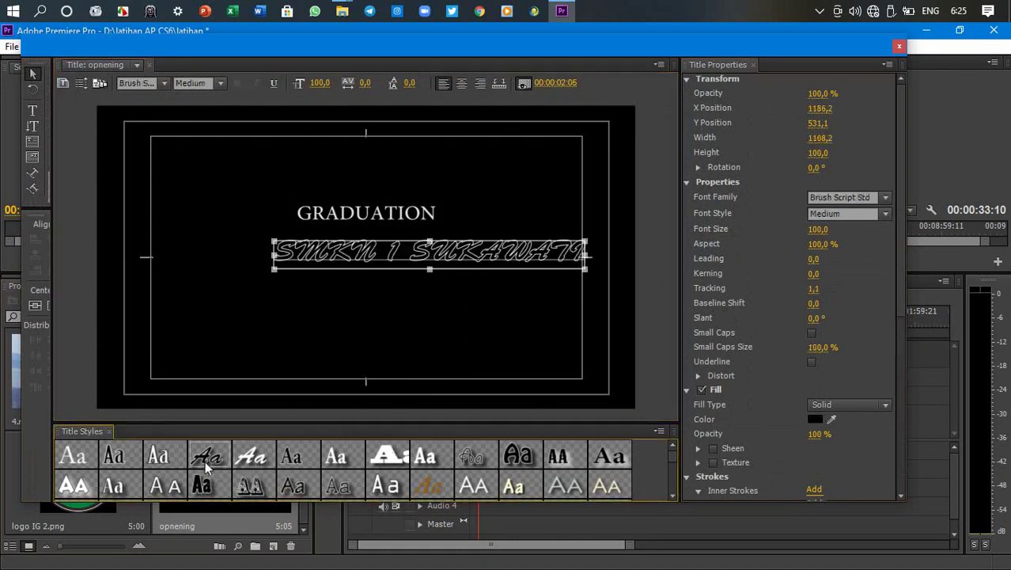
{"action": "left_click", "coordinate": [553, 491]}
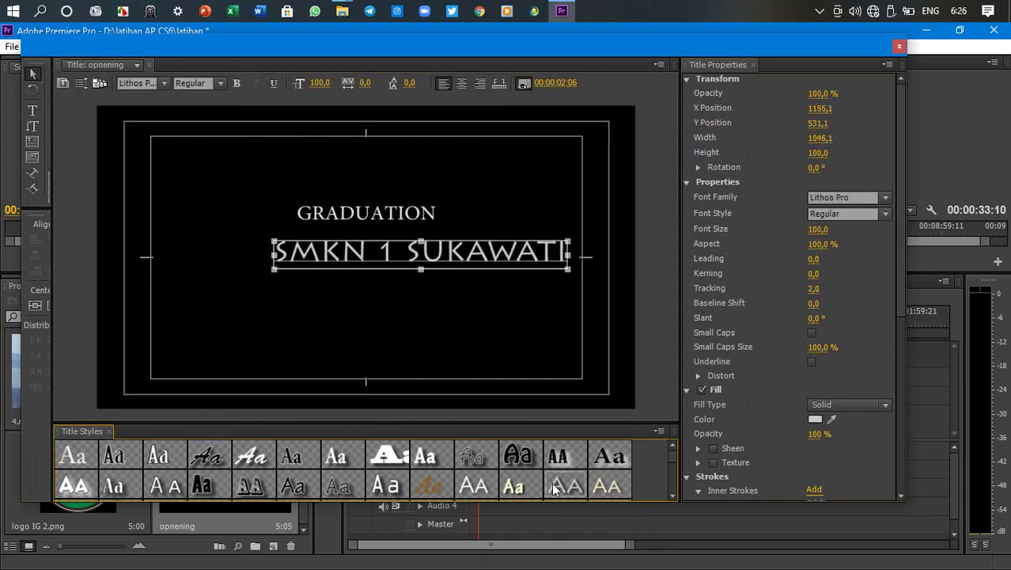
{"action": "left_click", "coordinate": [83, 487]}
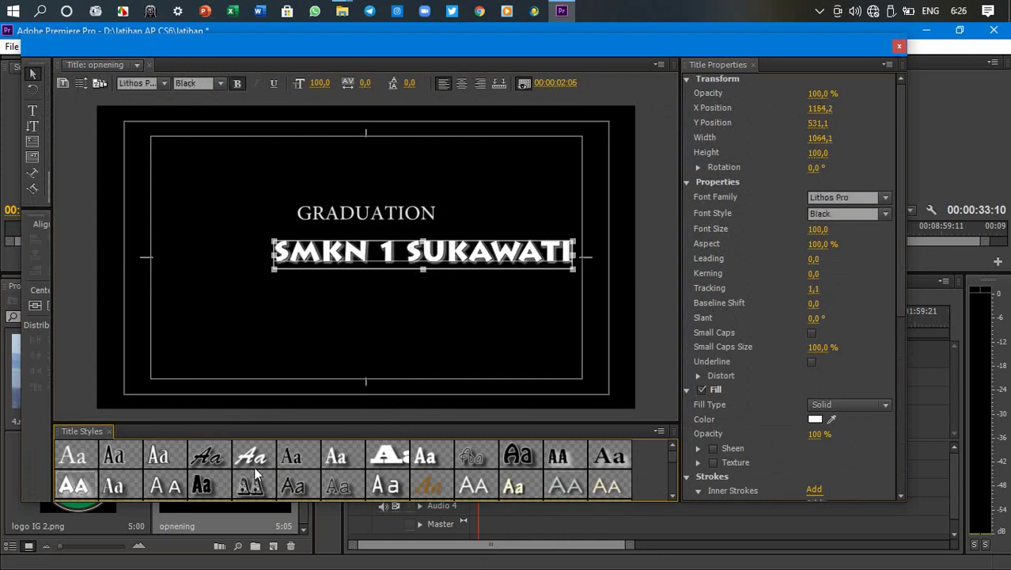
{"action": "scroll", "coordinate": [432, 472], "scroll_direction": "down", "scroll_amount": 2}
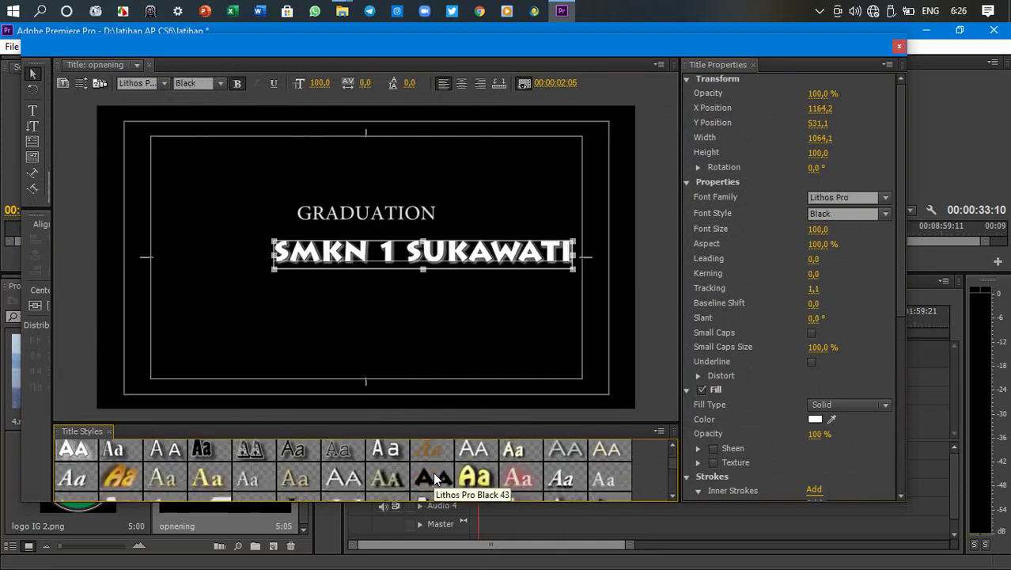
{"action": "scroll", "coordinate": [434, 473], "scroll_direction": "down", "scroll_amount": 3}
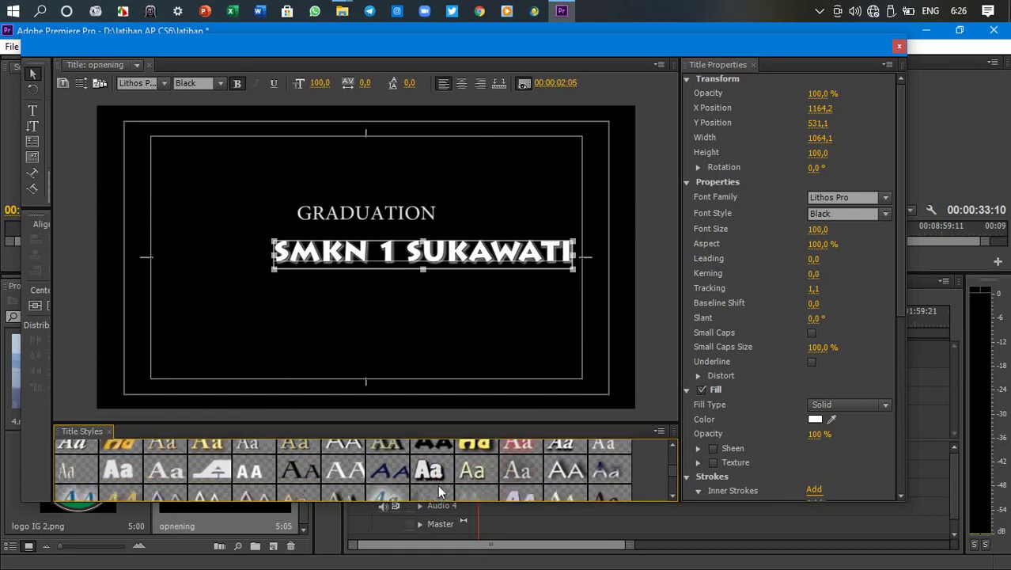
{"action": "scroll", "coordinate": [440, 490], "scroll_direction": "down", "scroll_amount": 1}
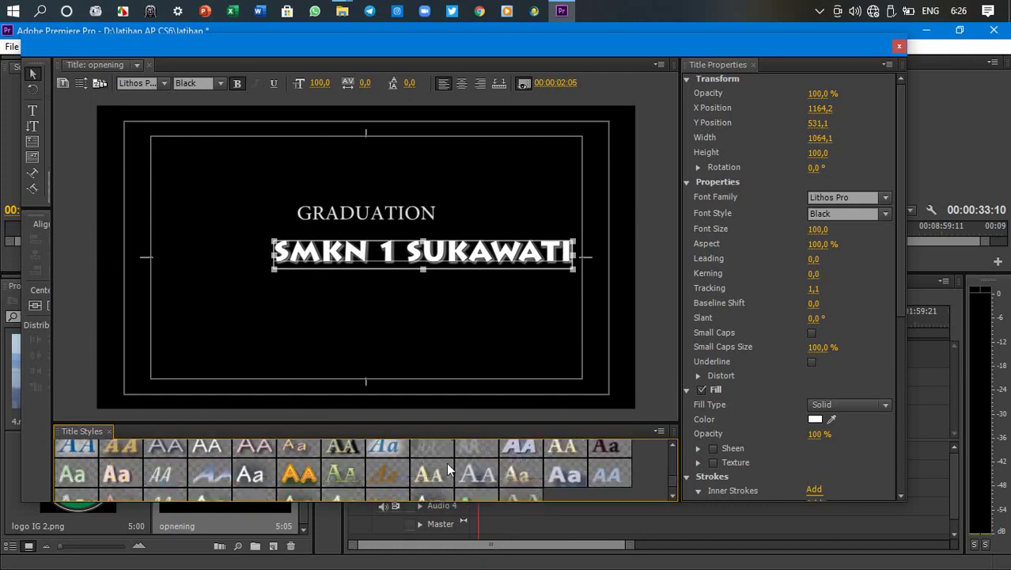
{"action": "left_click", "coordinate": [387, 449]}
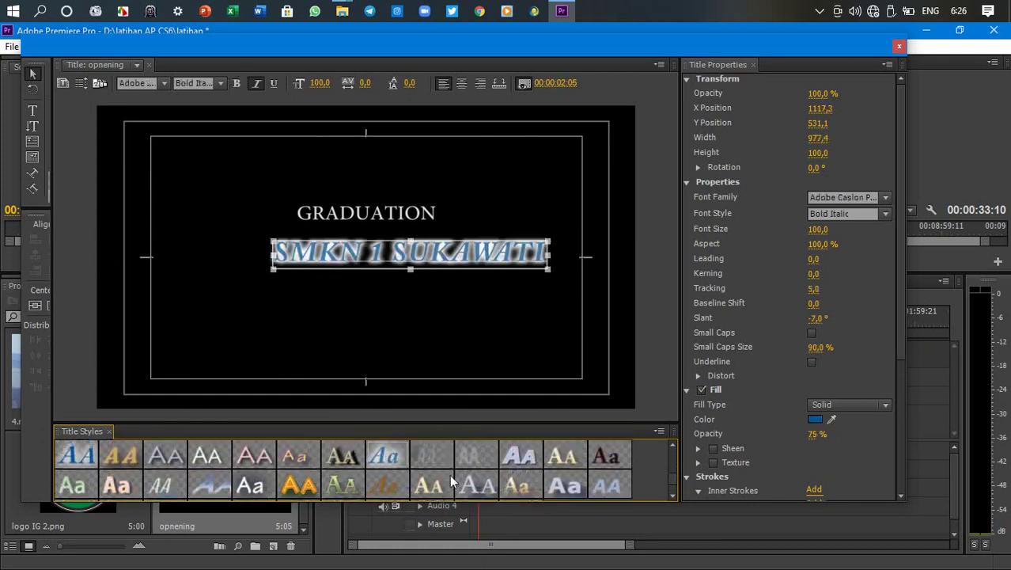
Browse the title style library and try the white Adobe Caslon Regular and black Tekton Pro Bold styles on SMKN 1 SUKAWATI.
{"action": "scroll", "coordinate": [454, 481], "scroll_direction": "down", "scroll_amount": 1}
{"action": "scroll", "coordinate": [453, 481], "scroll_direction": "up", "scroll_amount": 2}
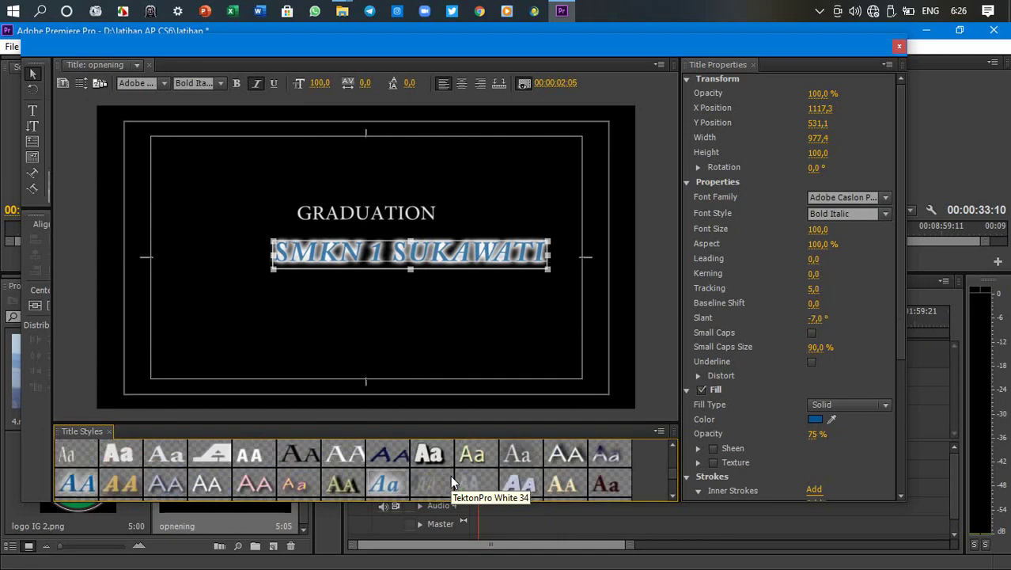
{"action": "scroll", "coordinate": [453, 482], "scroll_direction": "up", "scroll_amount": 2}
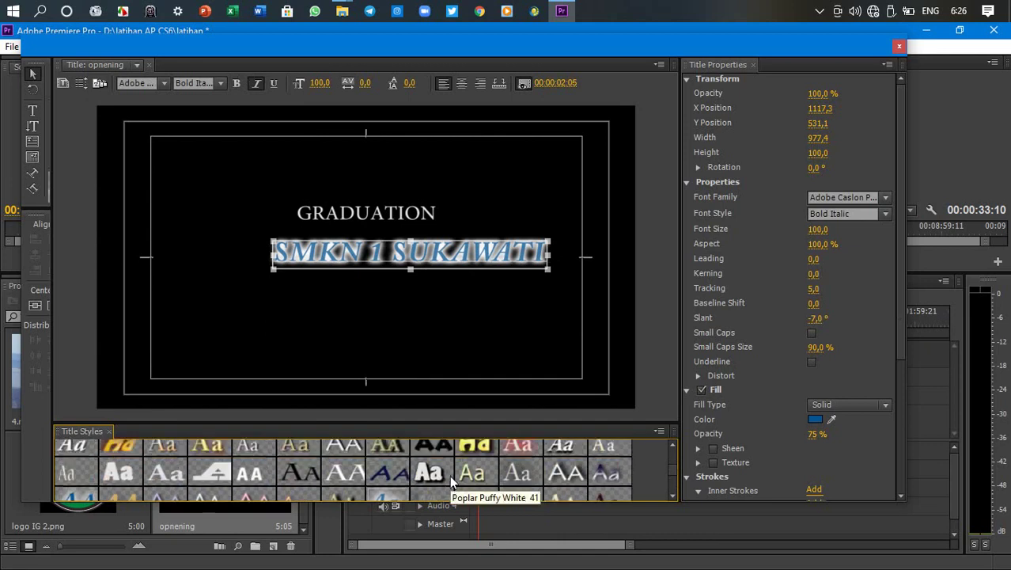
{"action": "scroll", "coordinate": [452, 481], "scroll_direction": "up", "scroll_amount": 2}
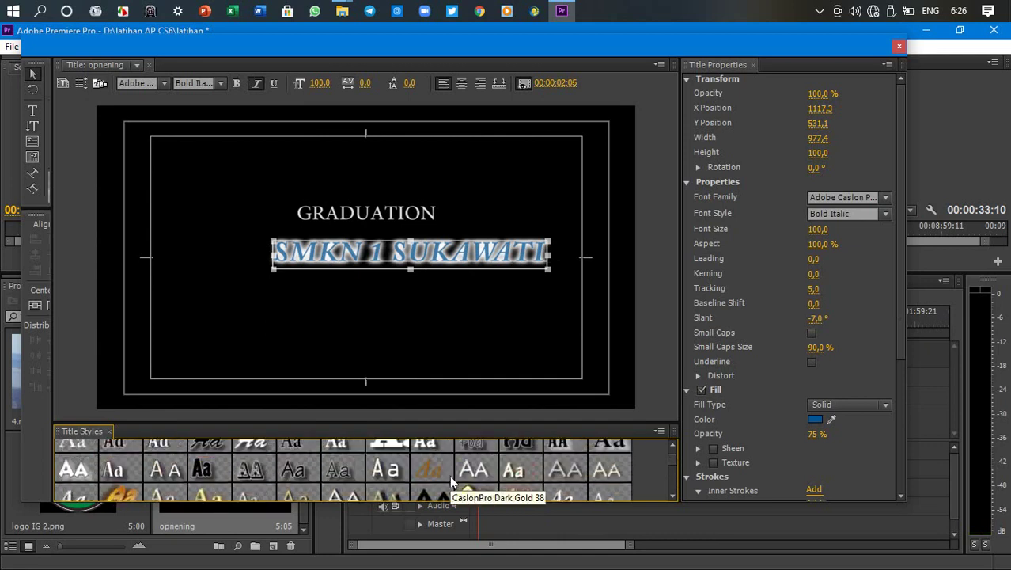
{"action": "scroll", "coordinate": [453, 481], "scroll_direction": "up", "scroll_amount": 1}
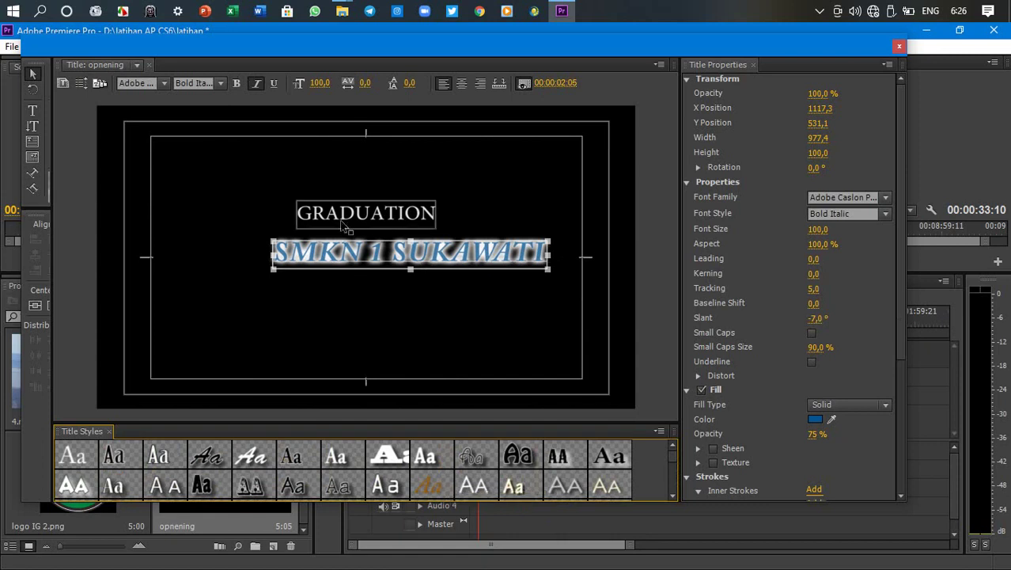
{"action": "scroll", "coordinate": [475, 460], "scroll_direction": "down", "scroll_amount": 1}
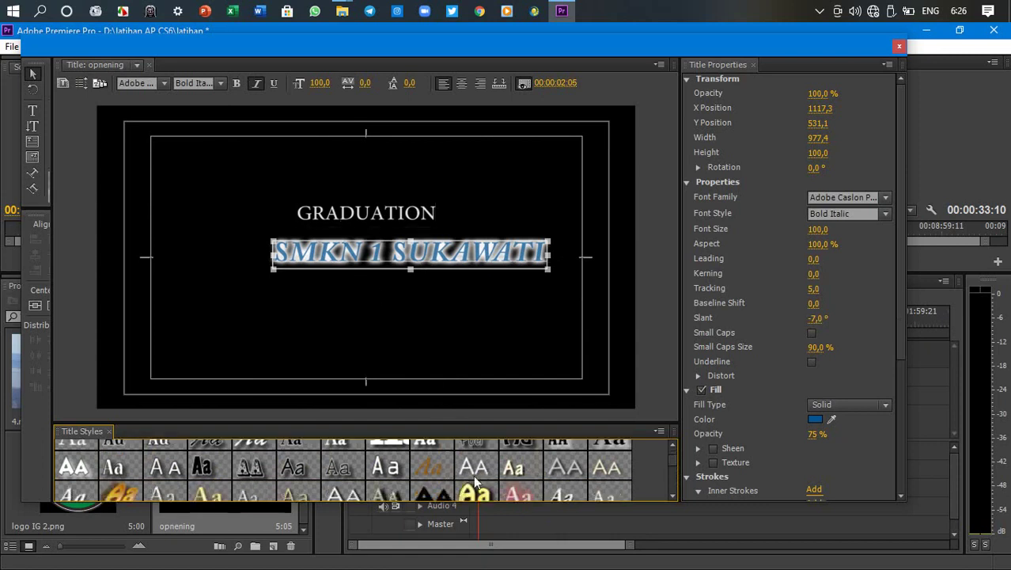
{"action": "scroll", "coordinate": [475, 478], "scroll_direction": "up", "scroll_amount": 1}
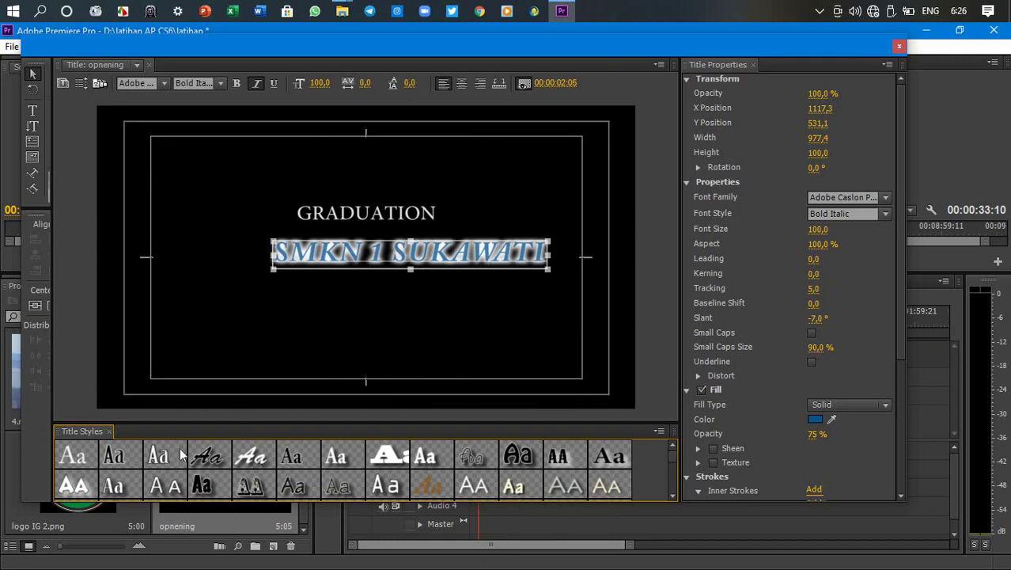
{"action": "left_click", "coordinate": [73, 457]}
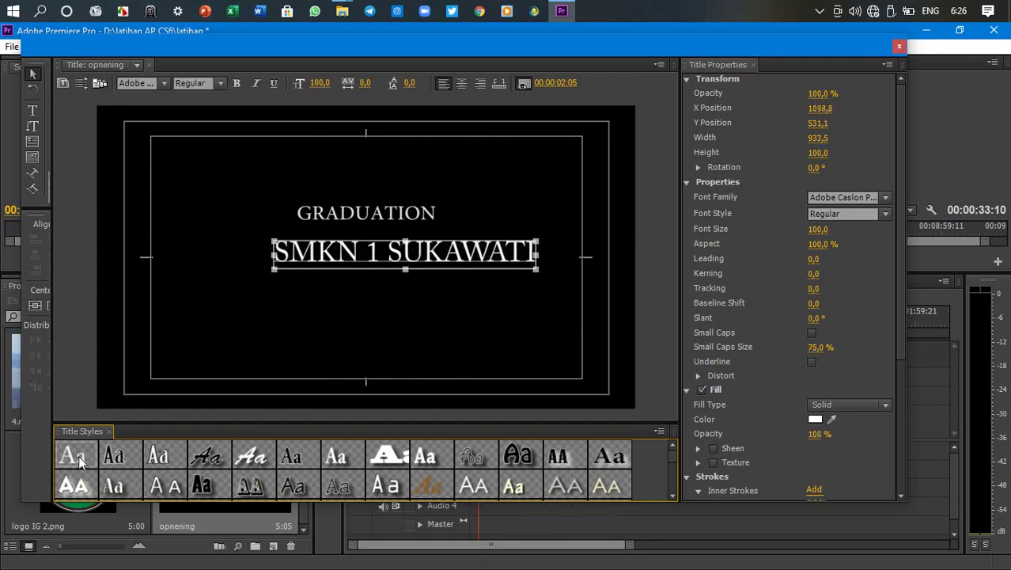
{"action": "left_click", "coordinate": [299, 490]}
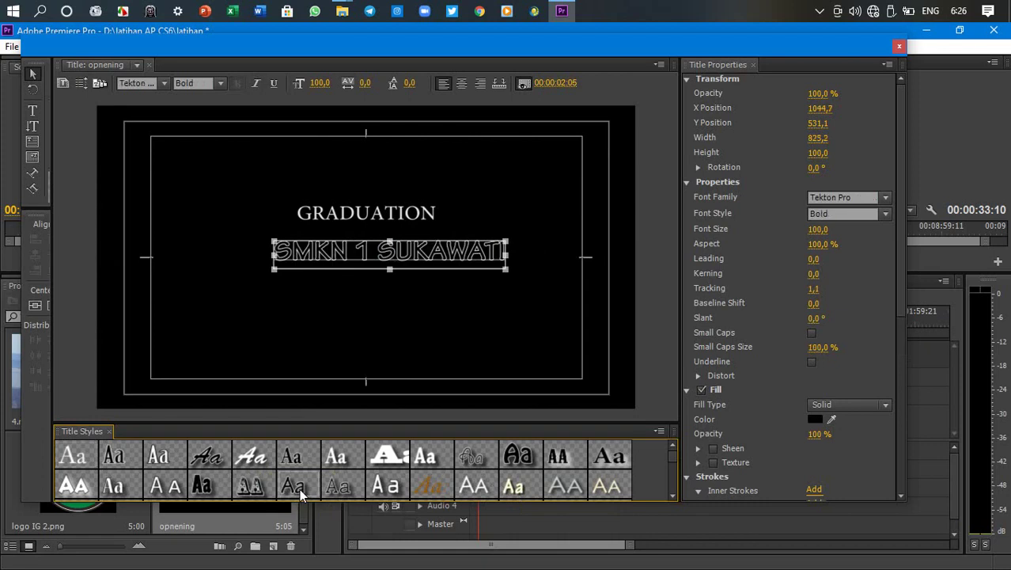
Give both lines the white Lithos Pro Black style, placing GRADUATION at about X 970, Y 481 and SMKN 1 SUKAWATI at X 963.5, Y 626.
{"action": "left_click", "coordinate": [75, 485]}
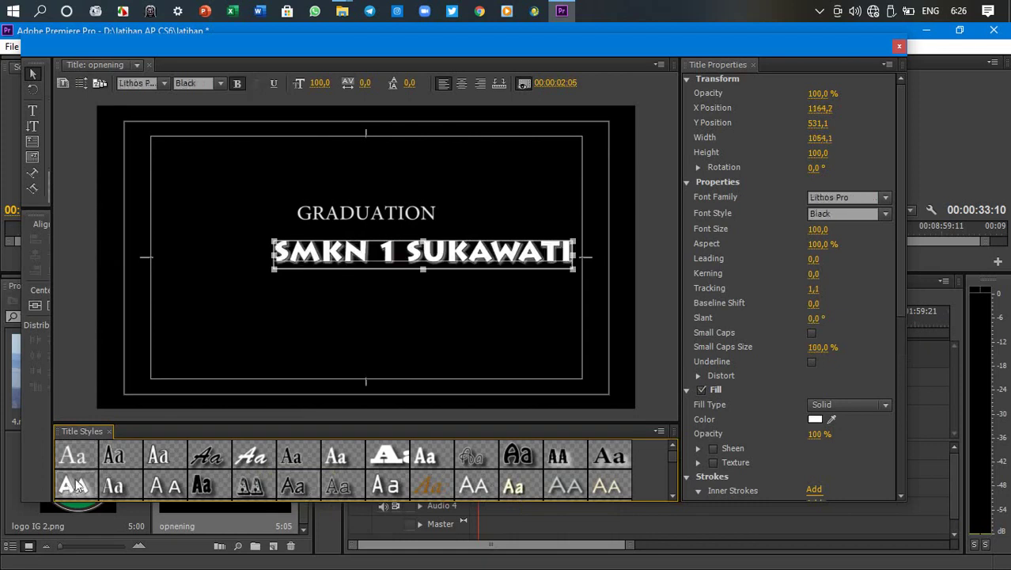
{"action": "left_click_drag", "start_coordinate": [506, 267], "coordinate": [462, 299]}
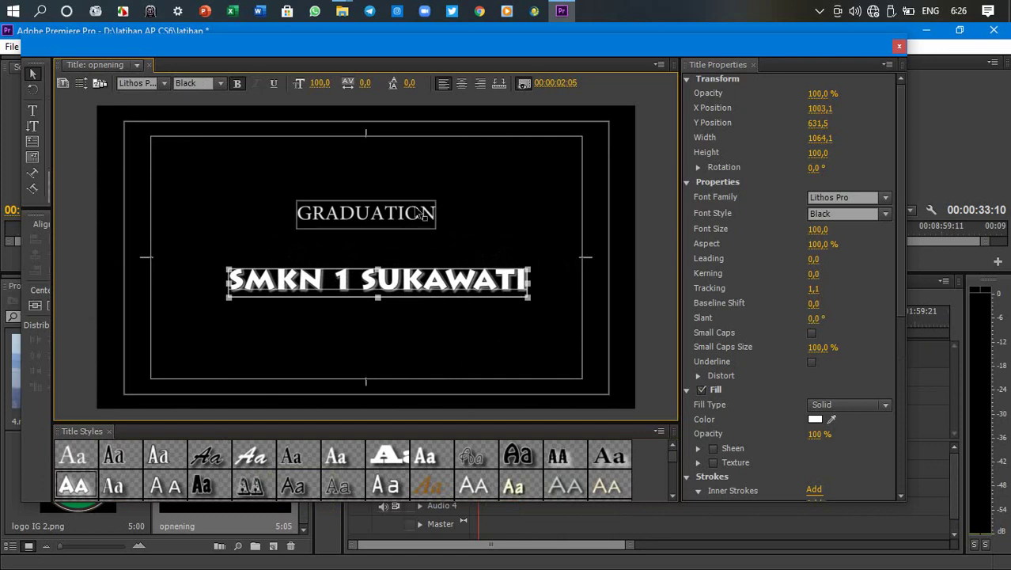
{"action": "left_click", "coordinate": [419, 215]}
{"action": "left_click", "coordinate": [74, 485]}
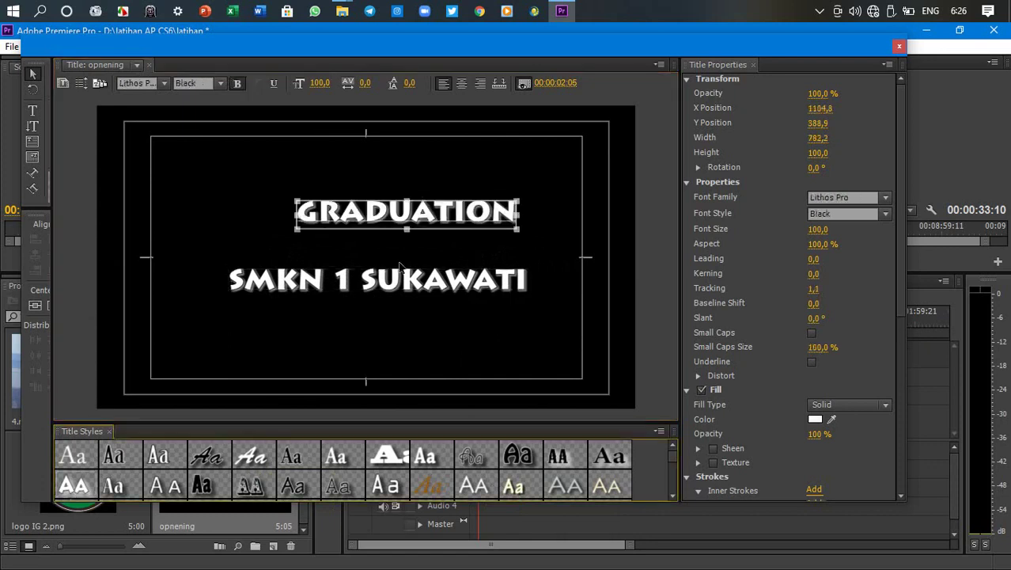
{"action": "left_click_drag", "start_coordinate": [438, 215], "coordinate": [406, 253]}
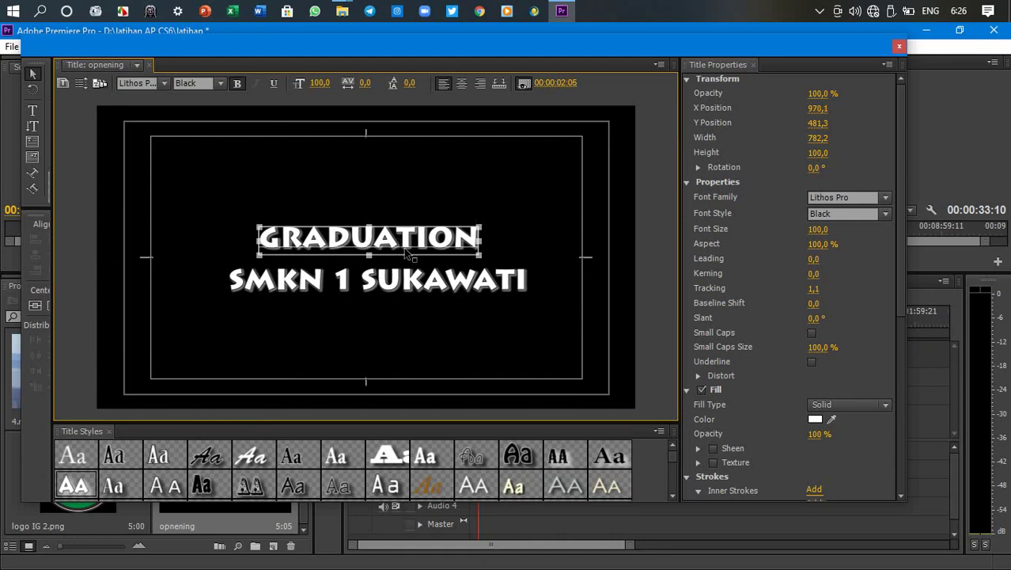
{"action": "left_click_drag", "start_coordinate": [441, 288], "coordinate": [431, 287]}
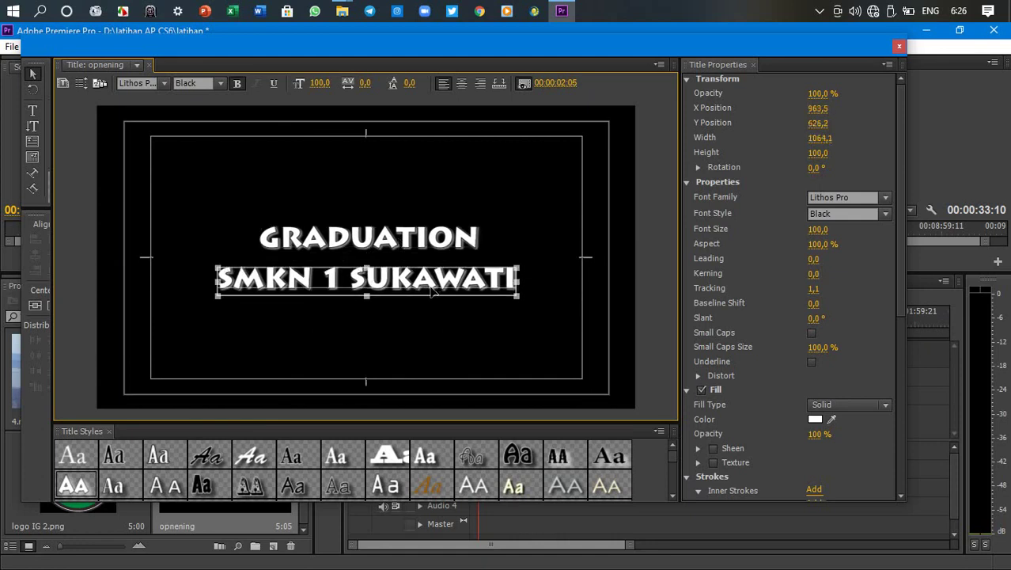
{"action": "left_click", "coordinate": [460, 350]}
Try the thin Lithos Pro Regular gradient style on SMKN 1 SUKAWATI, and reapply the white Lithos Pro Black style.
{"action": "left_click", "coordinate": [472, 295]}
{"action": "left_click", "coordinate": [478, 489]}
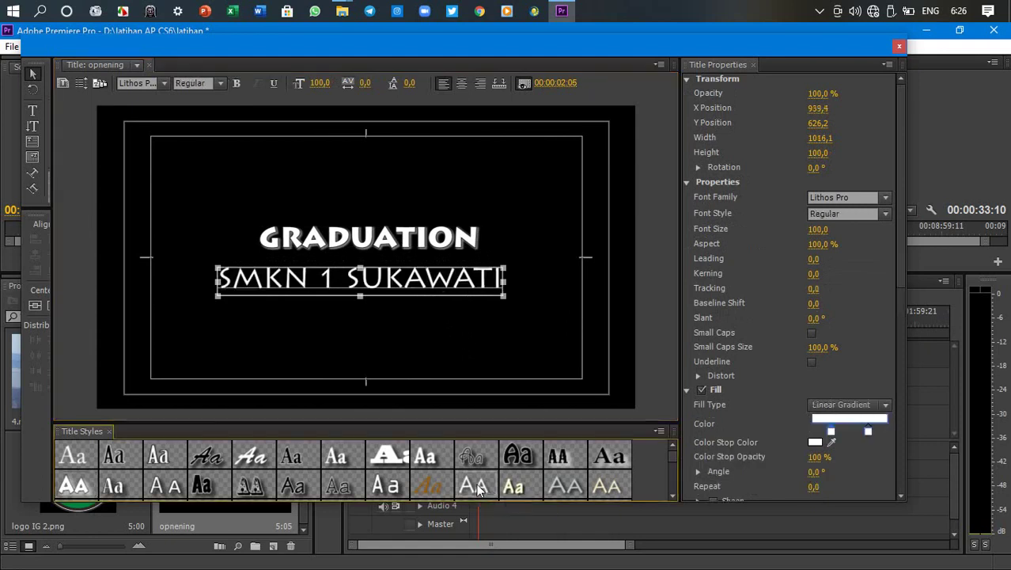
{"action": "left_click", "coordinate": [69, 485]}
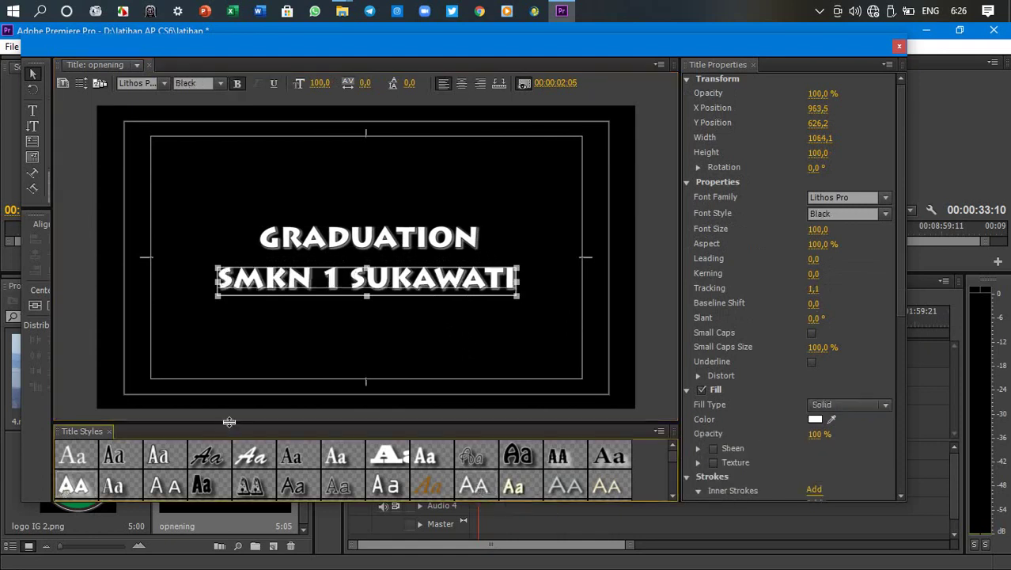
Try the thin Lithos Pro Regular gradient style on GRADUATION, and reapply the white Lithos Pro Black style.
{"action": "left_click", "coordinate": [393, 242]}
{"action": "left_click", "coordinate": [486, 484]}
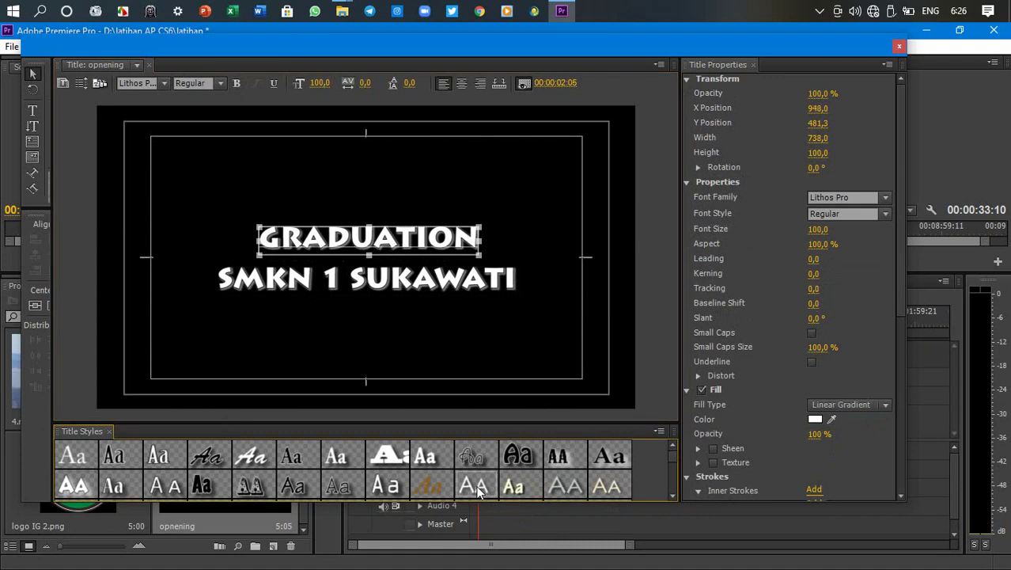
{"action": "left_click", "coordinate": [412, 243]}
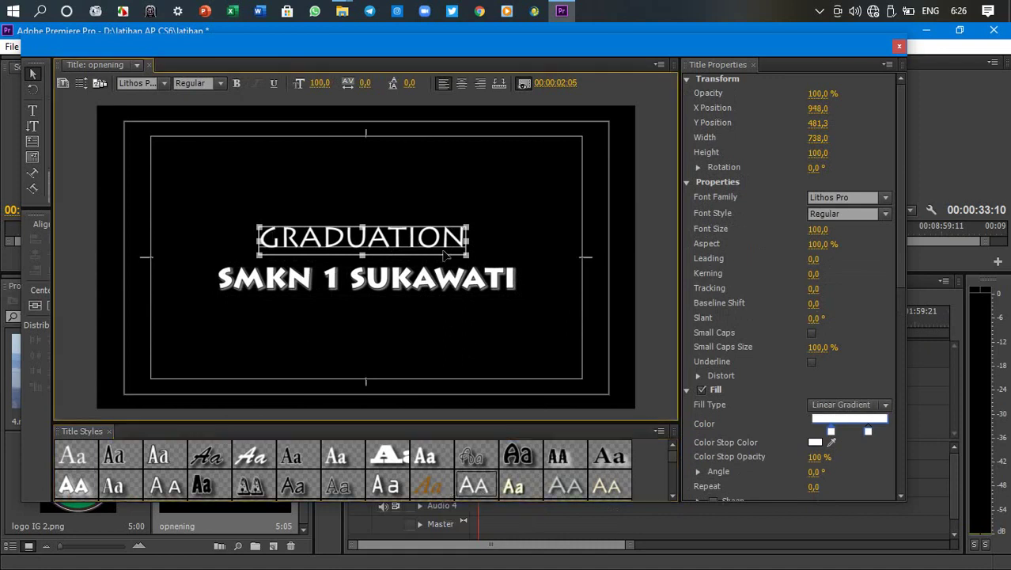
{"action": "left_click", "coordinate": [547, 247]}
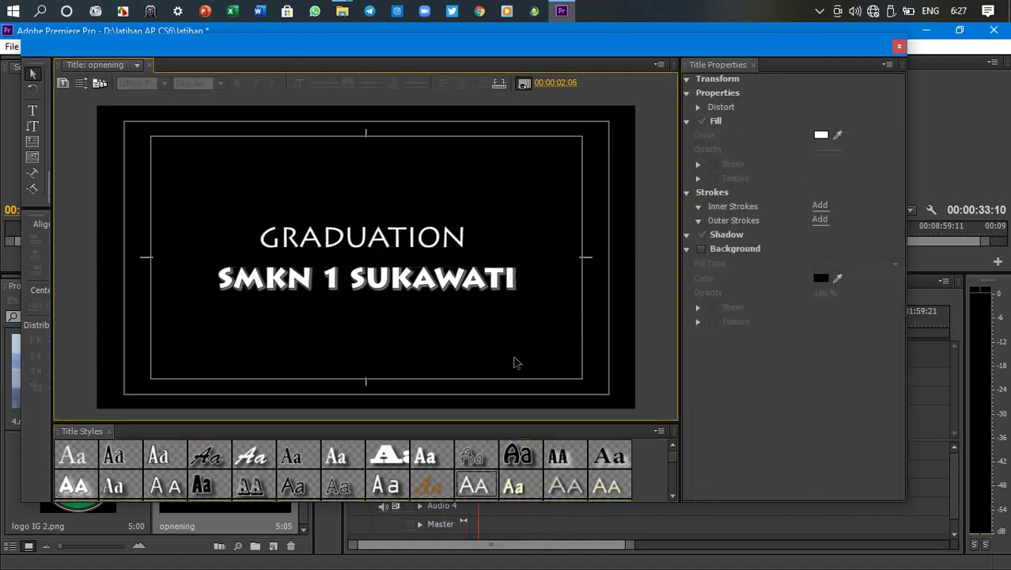
{"action": "left_click", "coordinate": [457, 289]}
{"action": "left_click", "coordinate": [438, 241]}
{"action": "left_click", "coordinate": [74, 485]}
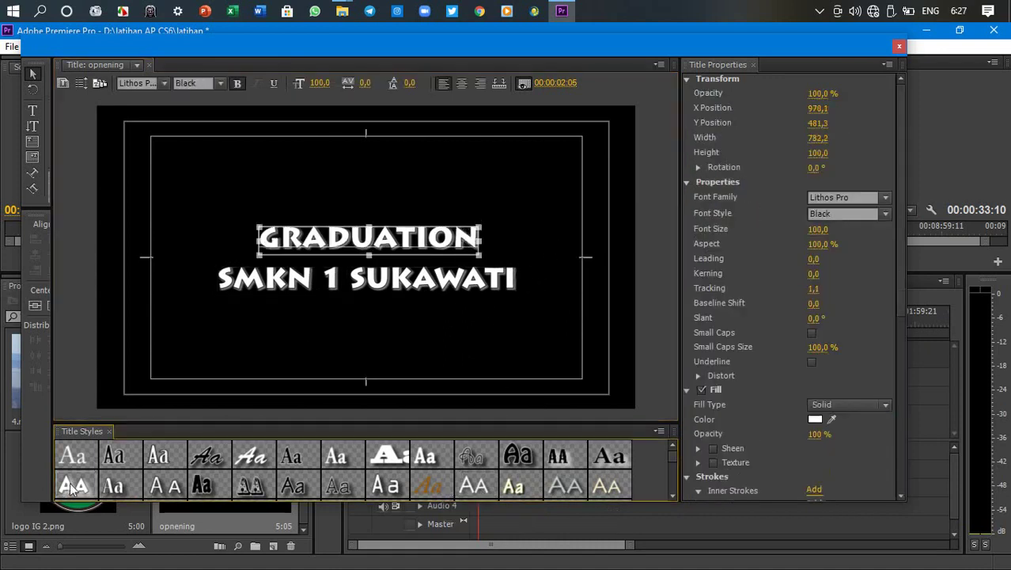
{"action": "left_click", "coordinate": [499, 214]}
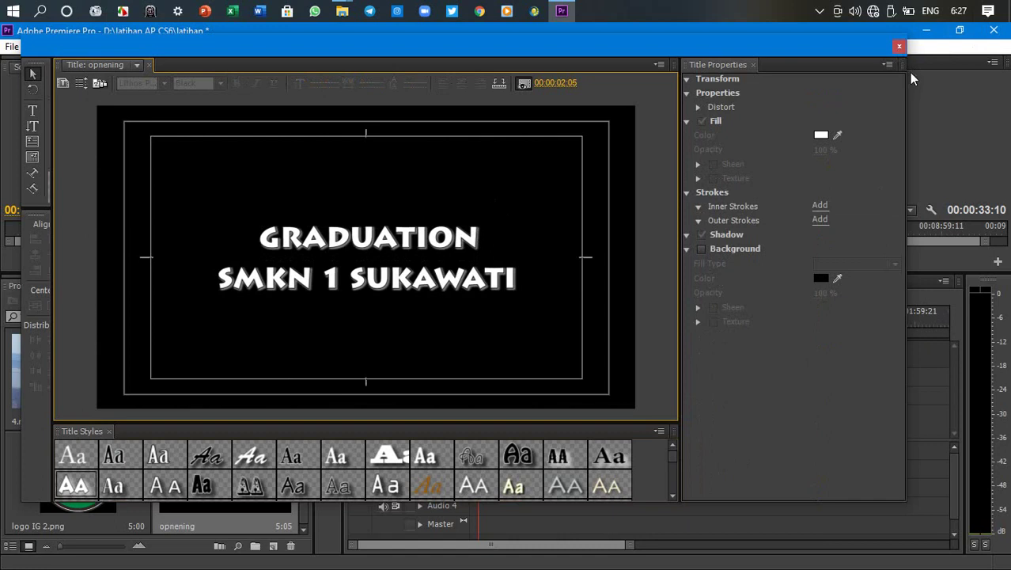
Stretch the GRADUATION line slightly to a width of about 793, giving an aspect of 101.4 %.
{"action": "left_click", "coordinate": [463, 282]}
{"action": "left_click", "coordinate": [429, 236]}
{"action": "left_click", "coordinate": [440, 278]}
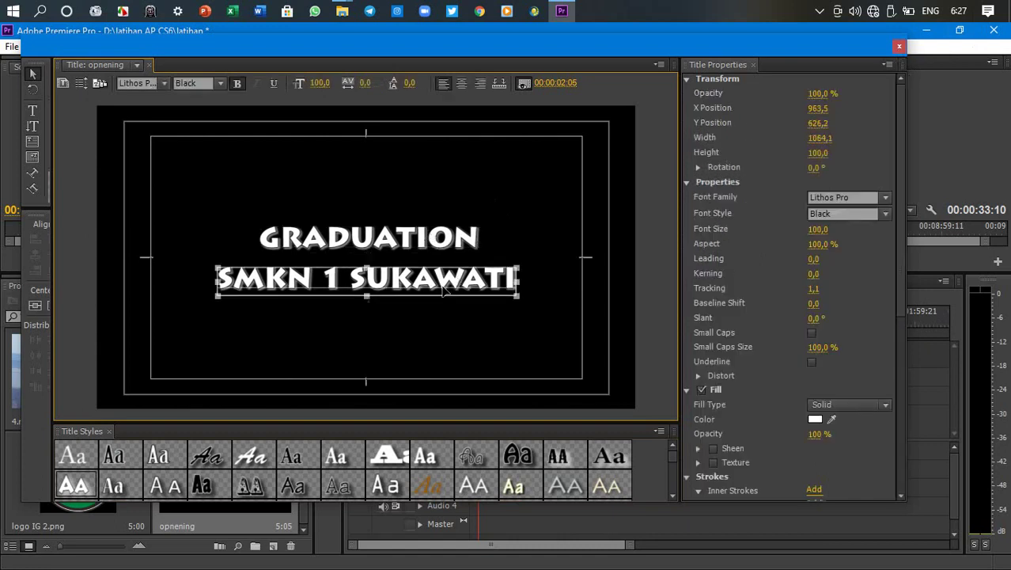
{"action": "left_click", "coordinate": [434, 250]}
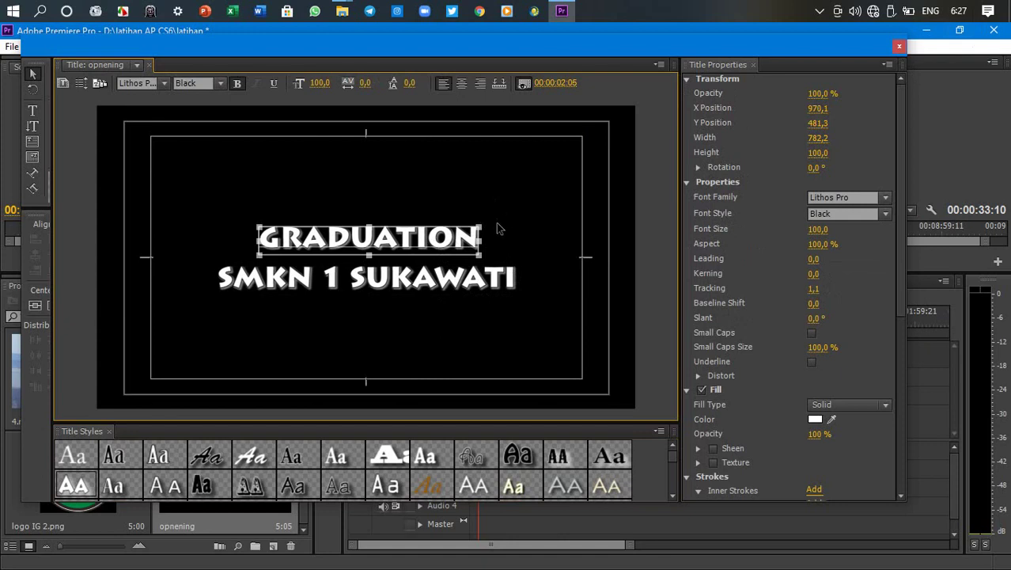
{"action": "mouse_move", "coordinate": [481, 227]}
{"action": "left_mouse_down"}
{"action": "mouse_move", "coordinate": [492, 222]}
{"action": "mouse_move", "coordinate": [484, 226]}
{"action": "left_mouse_up"}
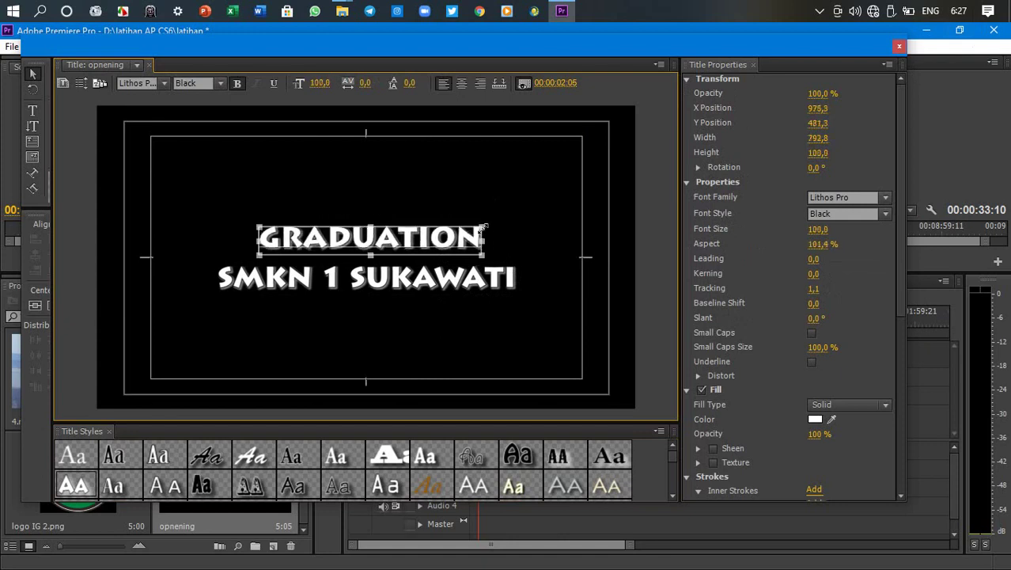
Browse the font families available for the GRADUATION line, keeping Lithos Pro.
{"action": "left_click", "coordinate": [886, 199]}
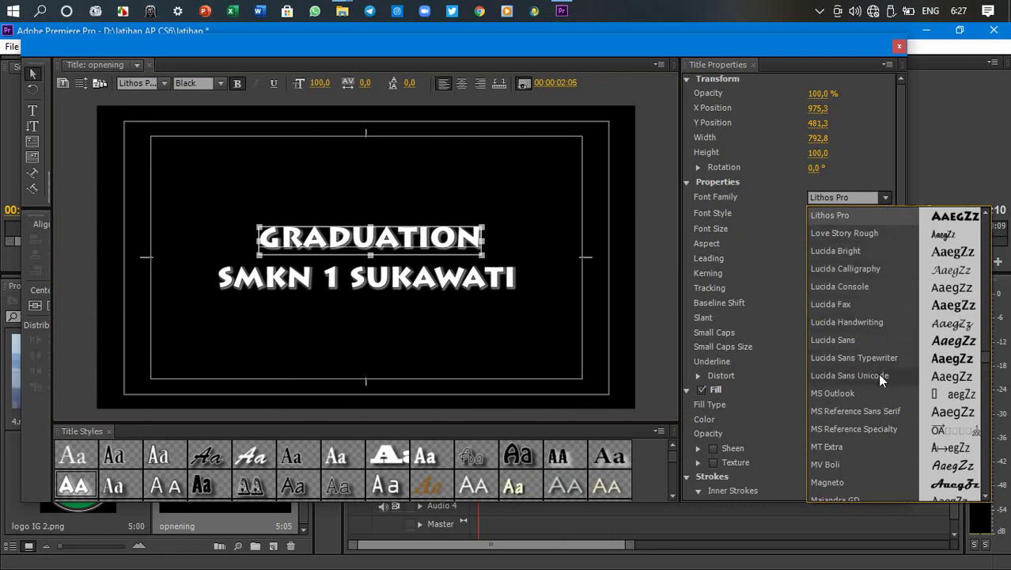
{"action": "scroll", "coordinate": [873, 372], "scroll_direction": "down", "scroll_amount": 3}
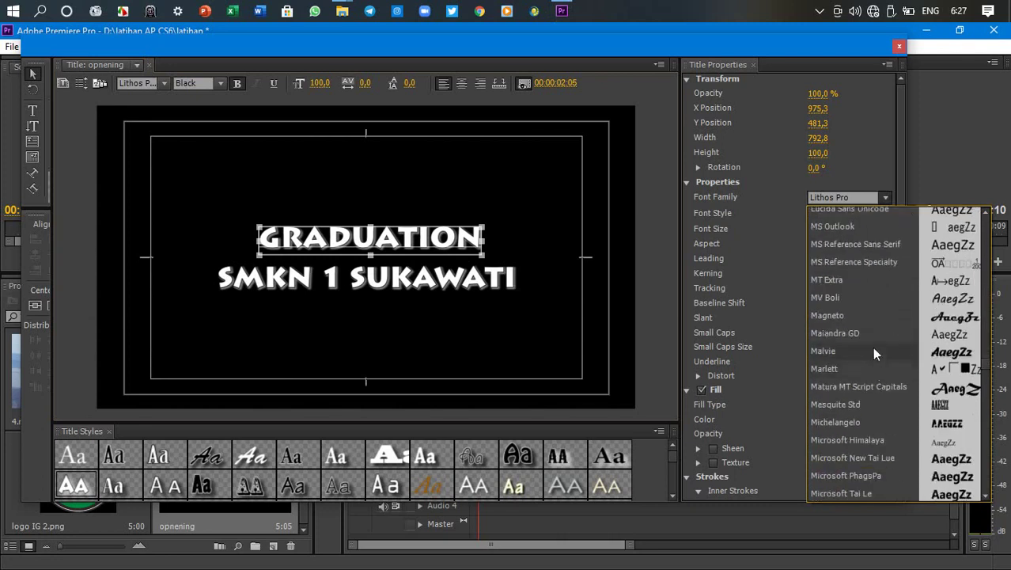
{"action": "scroll", "coordinate": [865, 419], "scroll_direction": "down", "scroll_amount": 1}
{"action": "scroll", "coordinate": [864, 425], "scroll_direction": "down", "scroll_amount": 2}
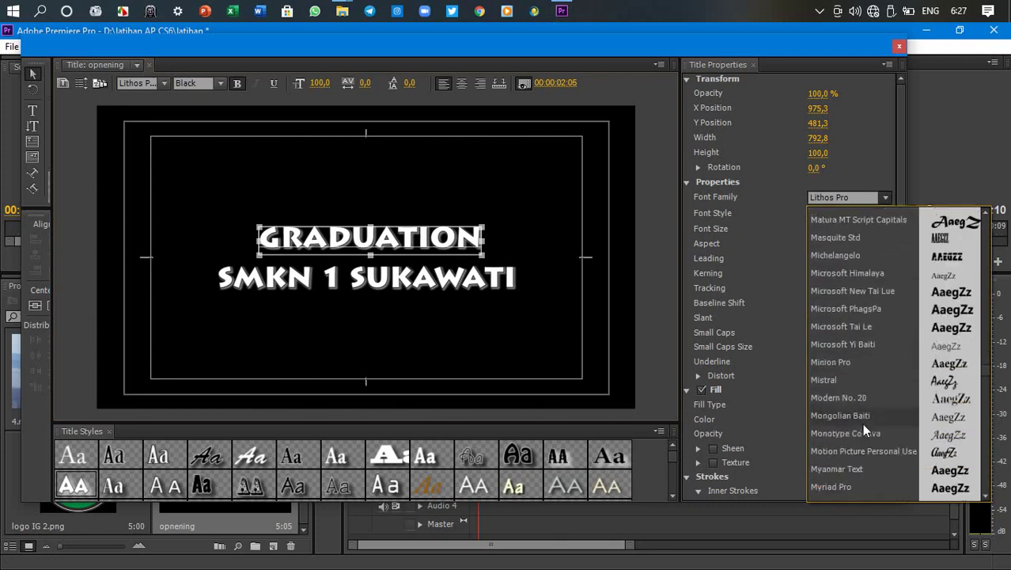
{"action": "scroll", "coordinate": [863, 423], "scroll_direction": "down", "scroll_amount": 1}
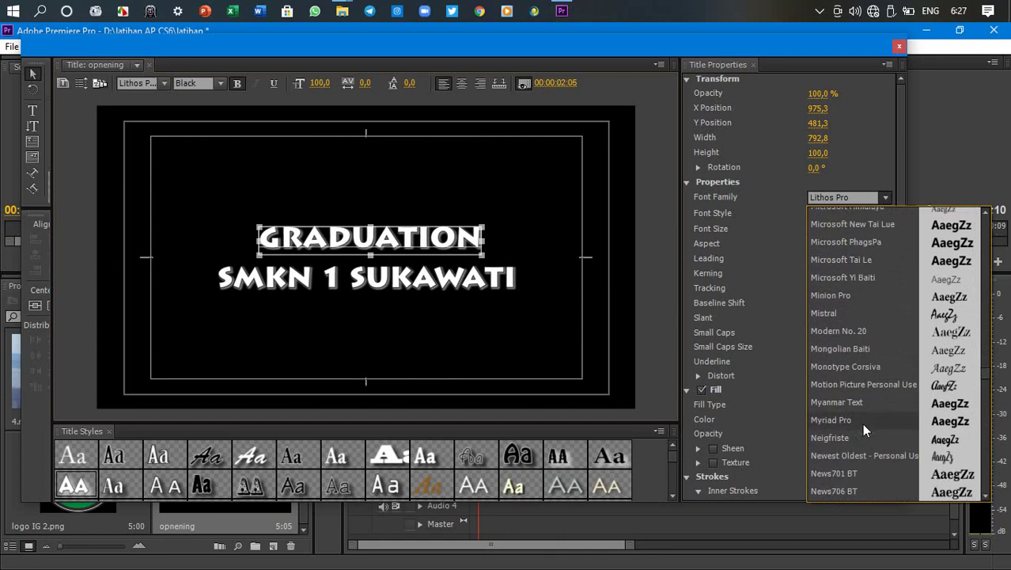
{"action": "left_click", "coordinate": [884, 197]}
{"action": "left_click", "coordinate": [892, 174]}
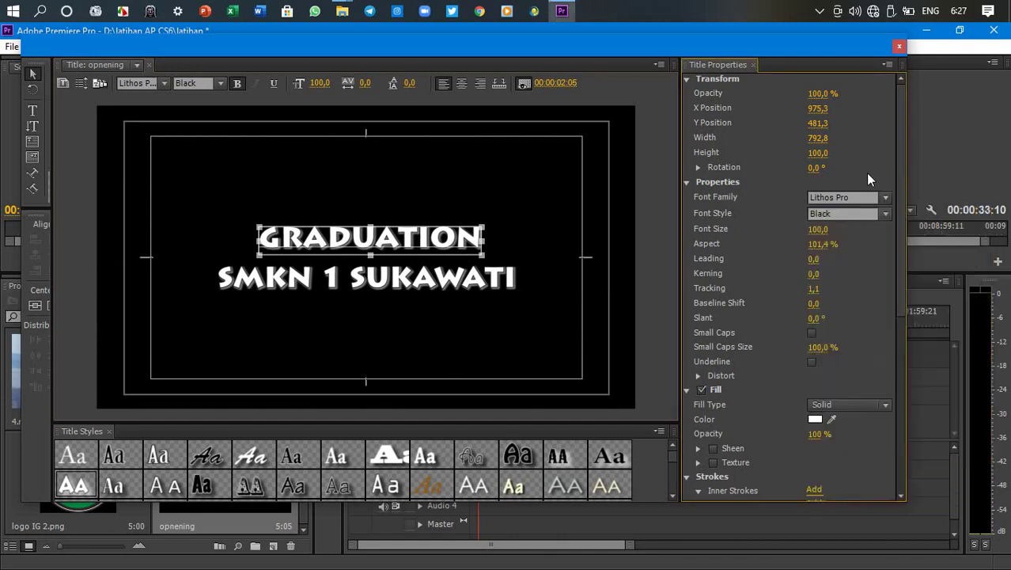
Close the finished opnening title and place it at the start of Video 1, before 1.mp4.
{"action": "left_click", "coordinate": [488, 185]}
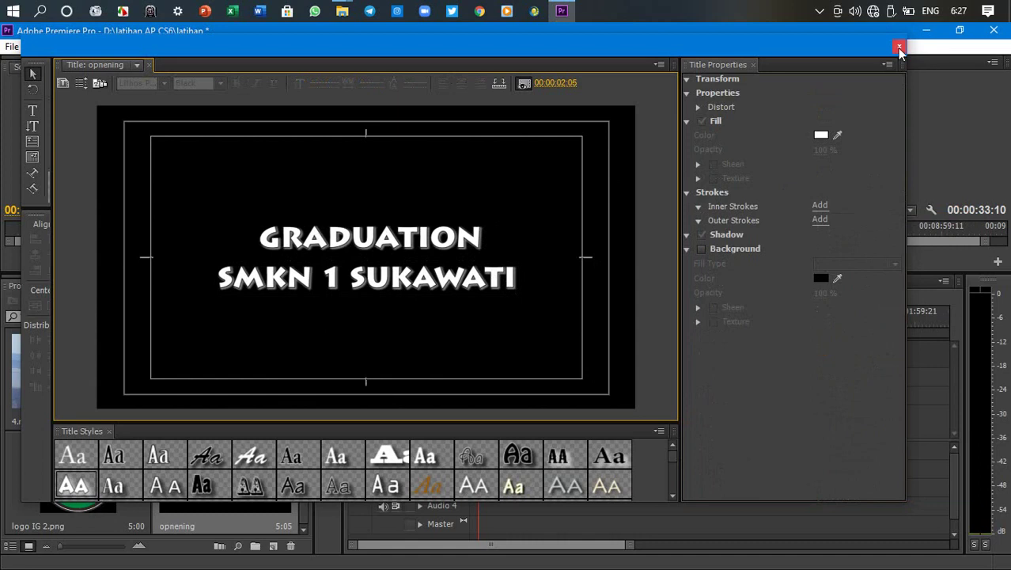
{"action": "left_click", "coordinate": [898, 48]}
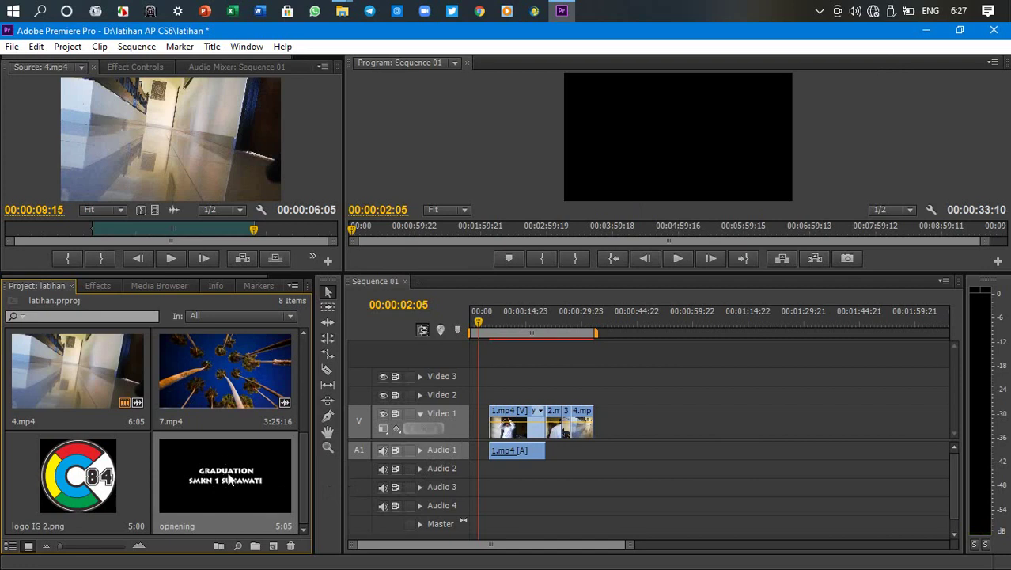
{"action": "left_click_drag", "start_coordinate": [235, 472], "coordinate": [477, 428]}
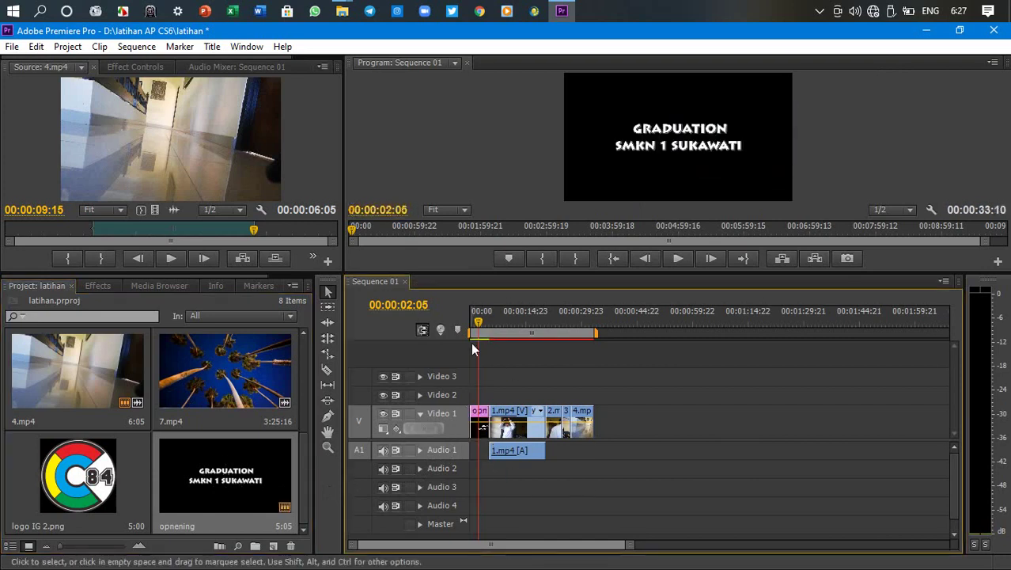
Play Sequence 01 from the beginning to review the opening title.
{"action": "left_click_drag", "start_coordinate": [478, 323], "coordinate": [457, 315]}
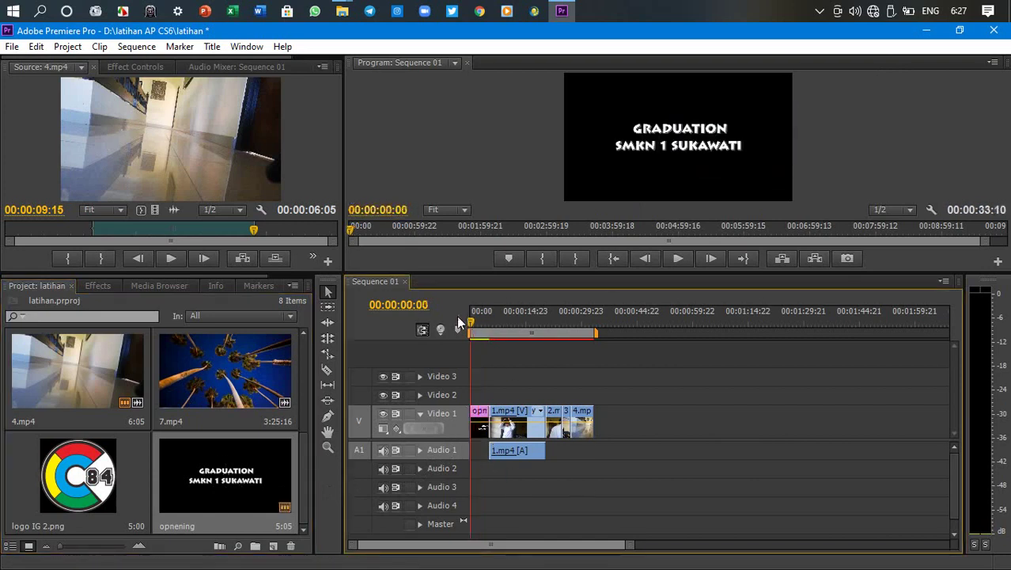
{"action": "left_click", "coordinate": [678, 257]}
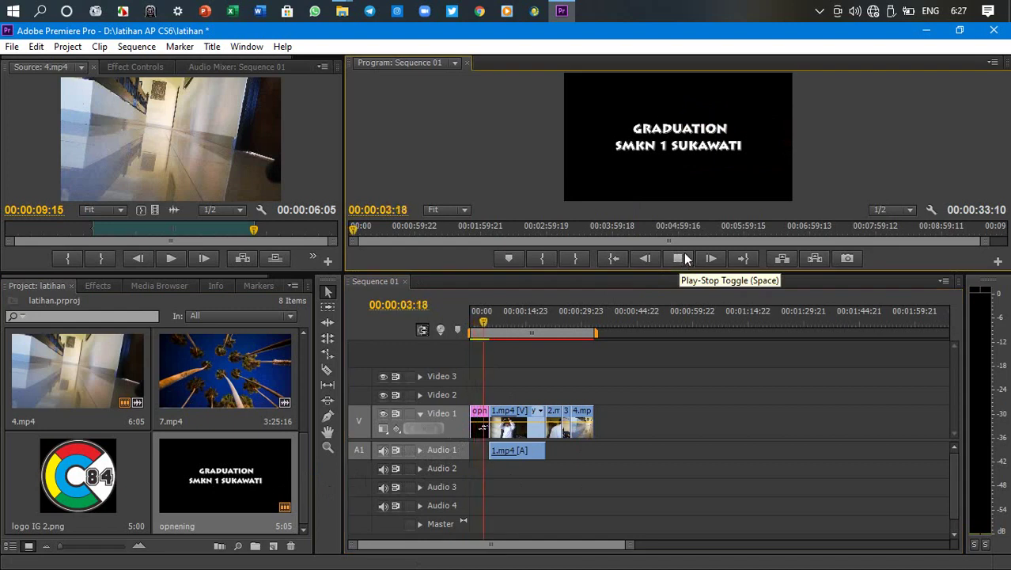
{"action": "left_click", "coordinate": [683, 260]}
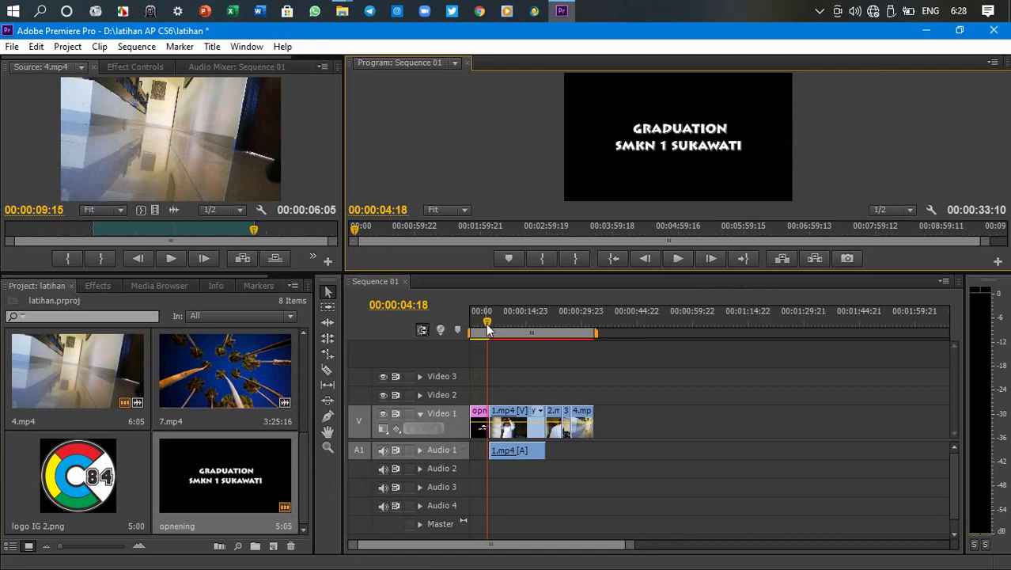
Trim the end of the opnening clip on Video 1 back to 00:00:02:10.
{"action": "left_click_drag", "start_coordinate": [487, 323], "coordinate": [478, 324]}
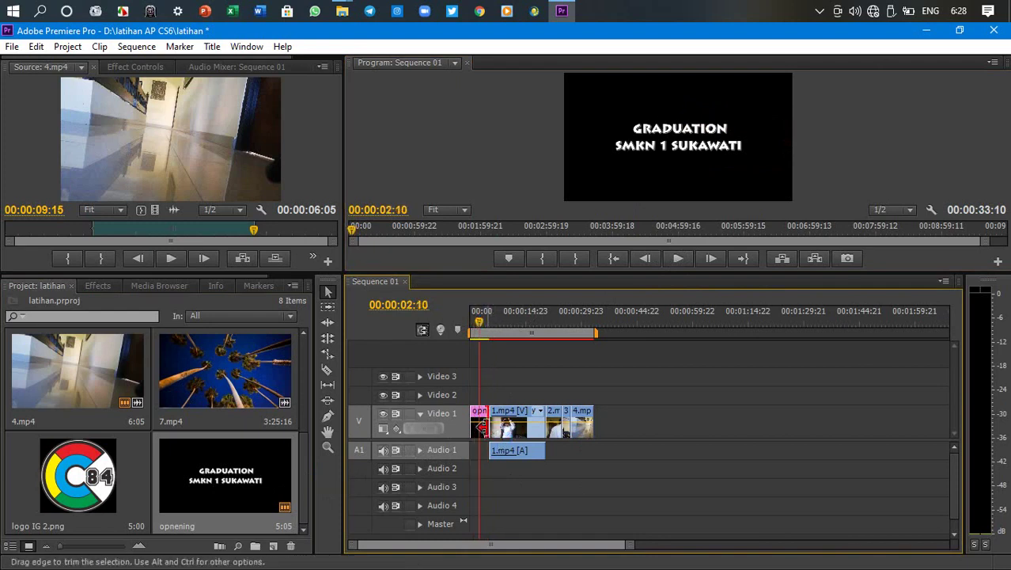
{"action": "left_click_drag", "start_coordinate": [480, 428], "coordinate": [476, 427]}
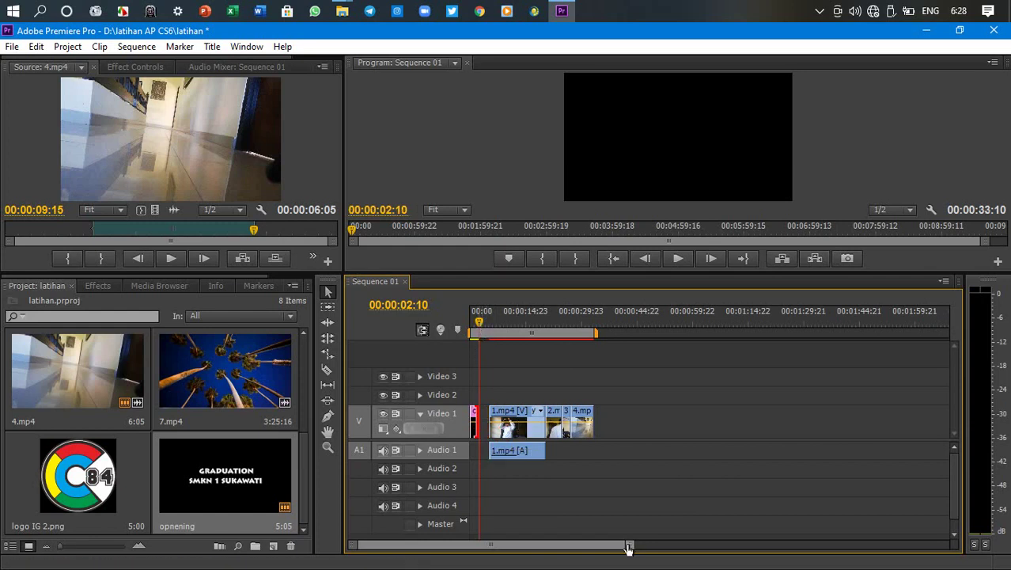
{"action": "left_click_drag", "start_coordinate": [630, 546], "coordinate": [568, 546]}
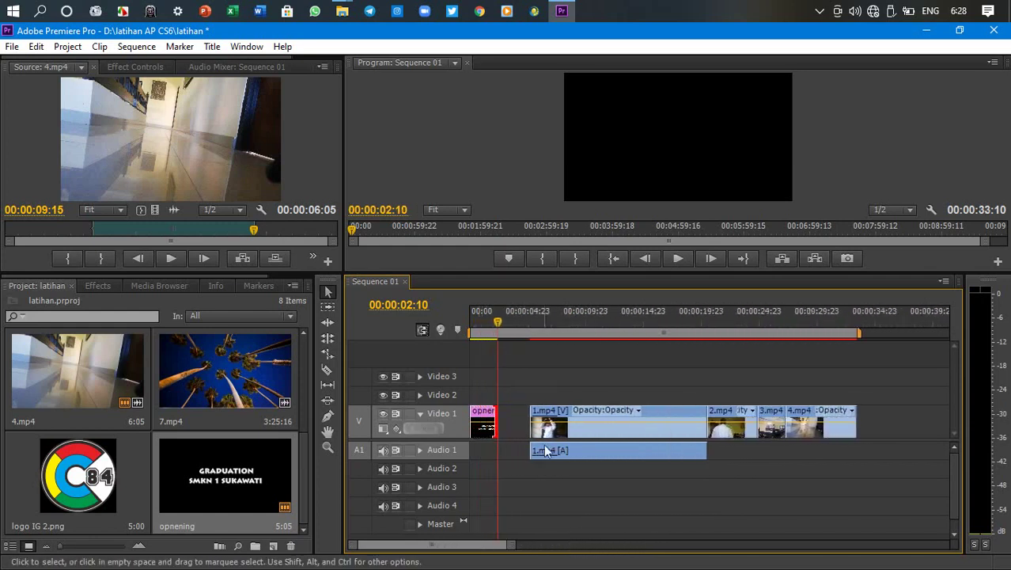
Play the shortened opening title twice from the start of the sequence to check its duration.
{"action": "left_click_drag", "start_coordinate": [498, 322], "coordinate": [462, 316]}
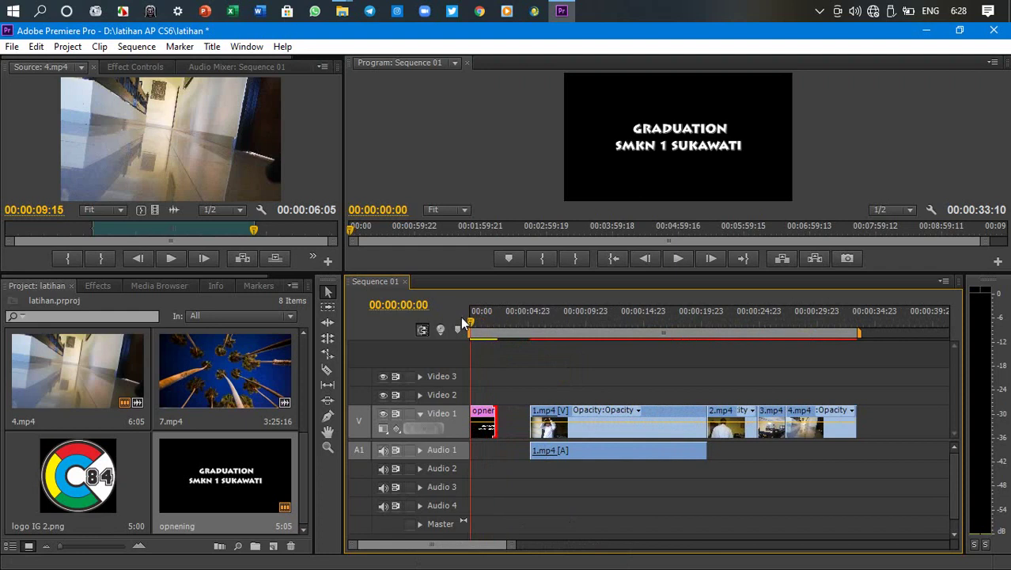
{"action": "key", "text": "space"}
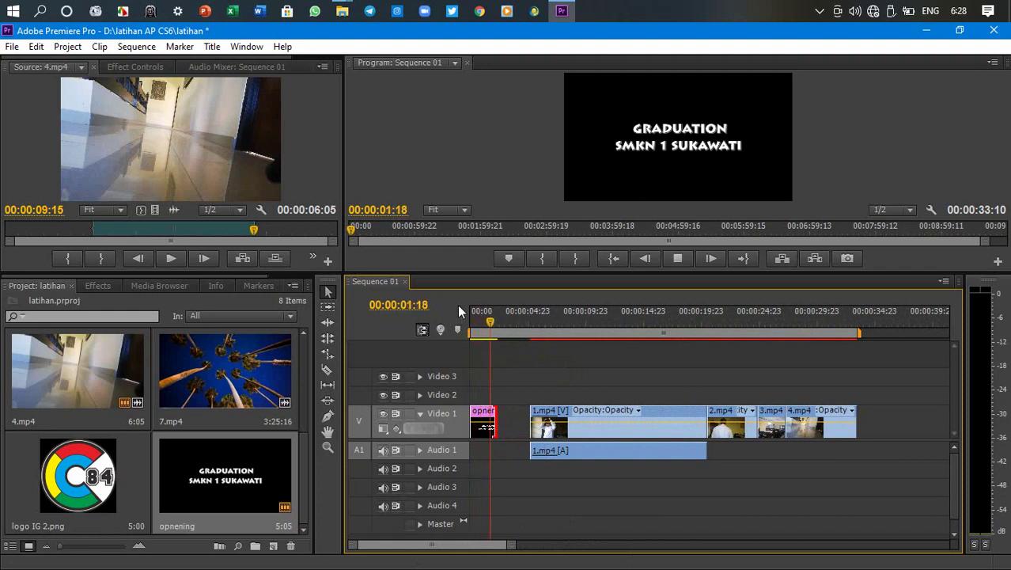
{"action": "key", "text": "space"}
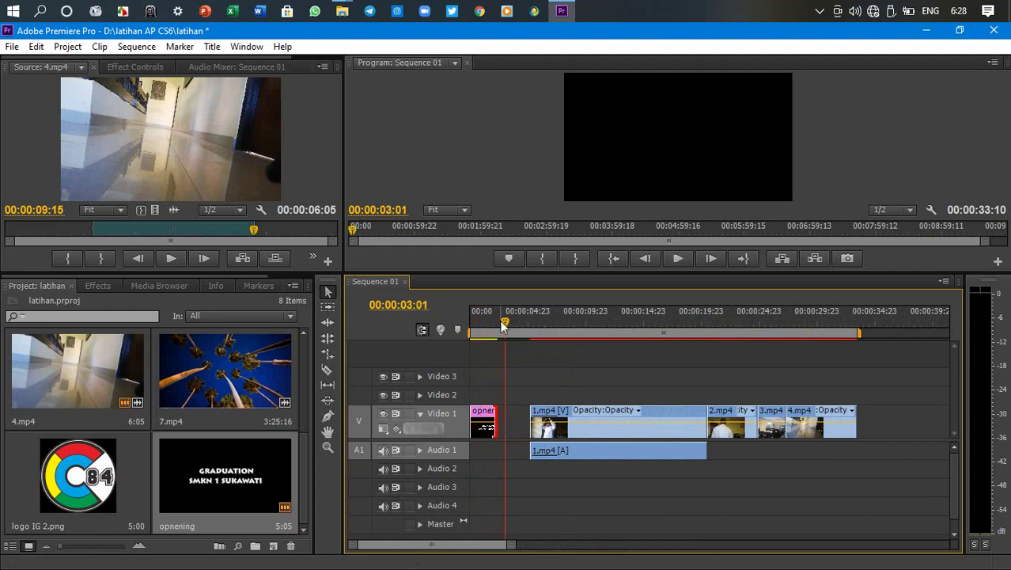
{"action": "left_click_drag", "start_coordinate": [503, 324], "coordinate": [462, 326]}
{"action": "key", "text": "space"}
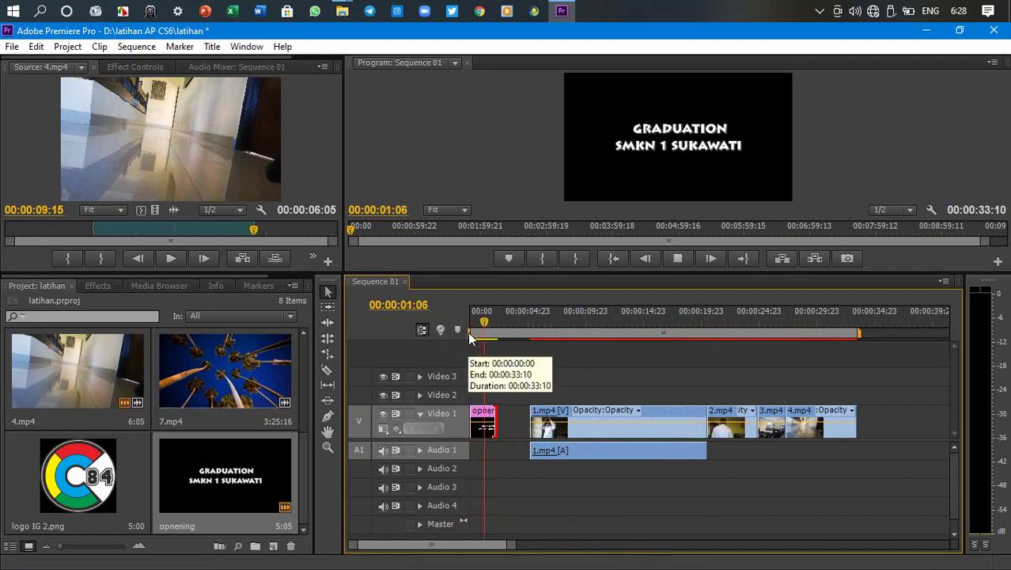
{"action": "key", "text": "space"}
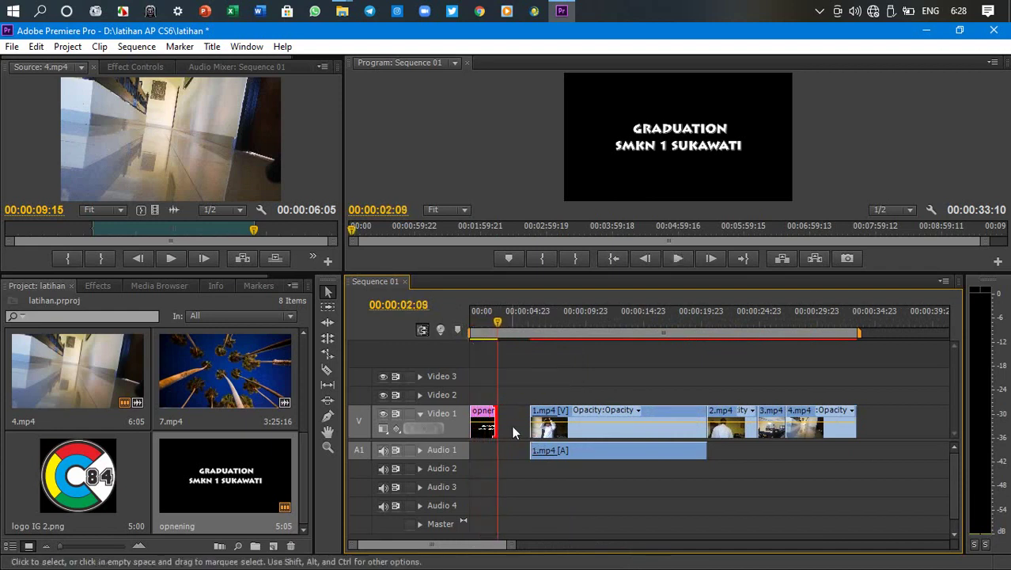
Ripple delete the gap between the opnening title and 1.mp4 on Video 1.
{"action": "right_click", "coordinate": [513, 432]}
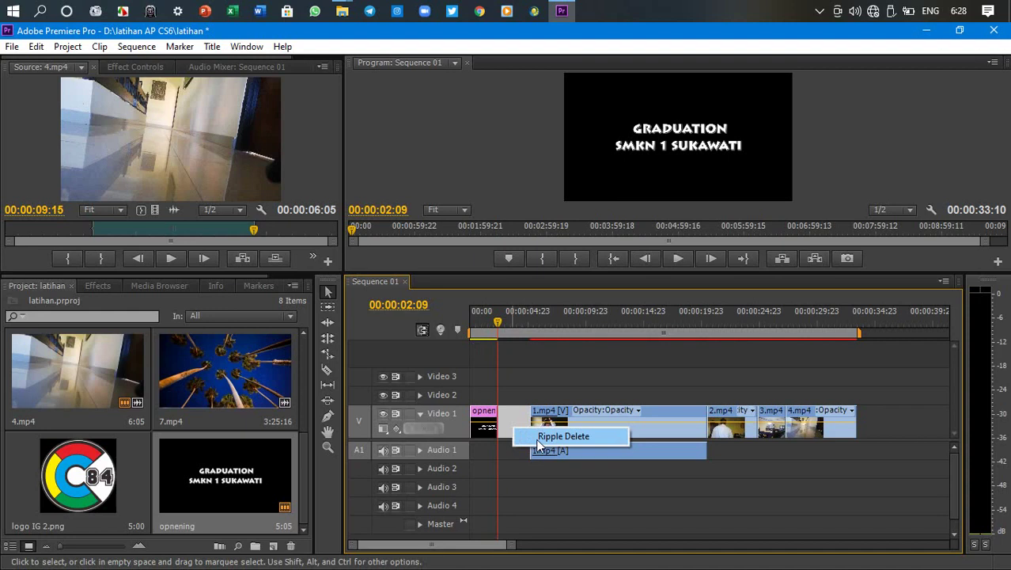
{"action": "left_click", "coordinate": [483, 316]}
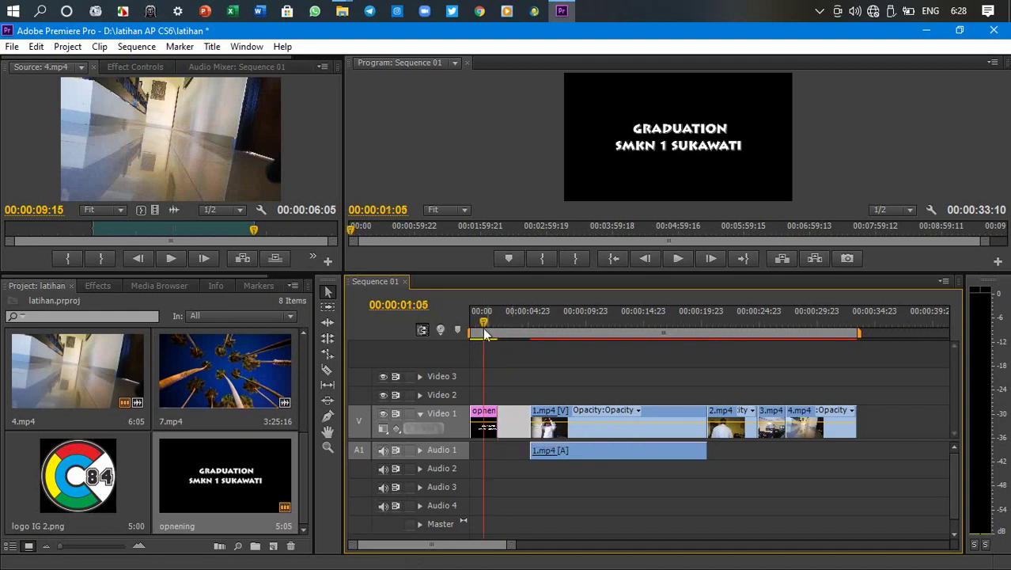
{"action": "right_click", "coordinate": [540, 445]}
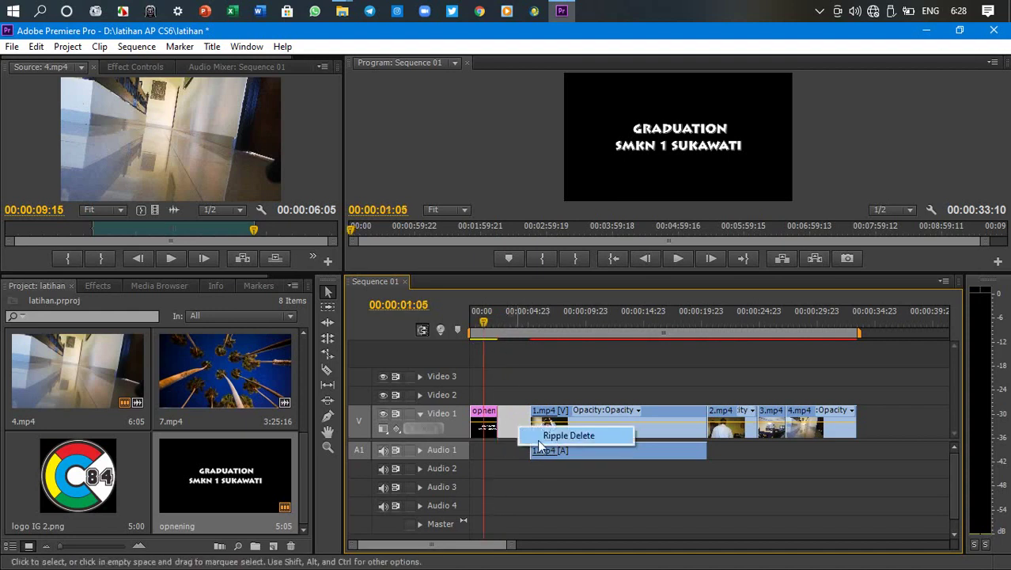
{"action": "left_click", "coordinate": [541, 436]}
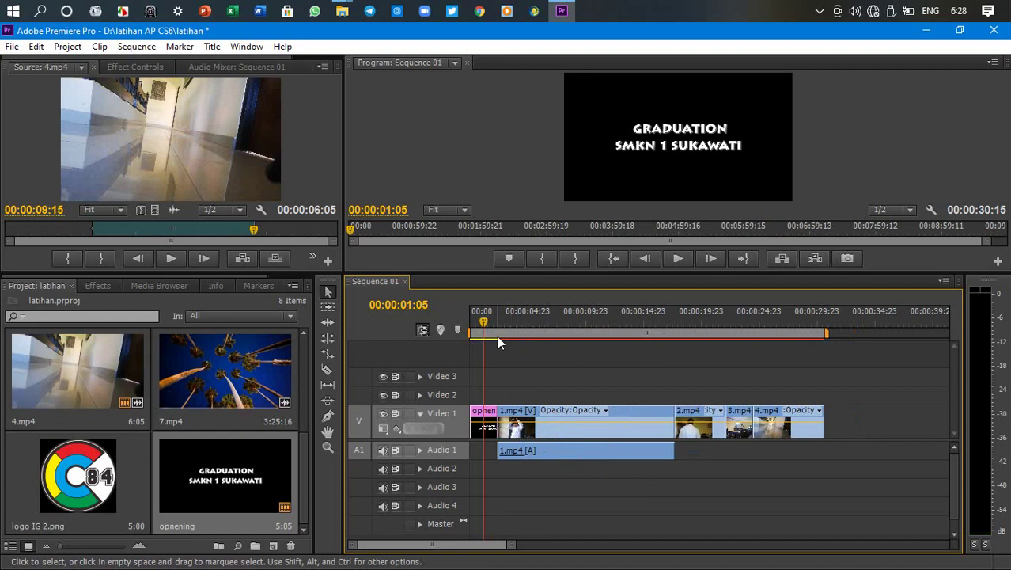
Play the sequence from the start to check the cut from the opening title into 1.mp4.
{"action": "left_click", "coordinate": [467, 322]}
{"action": "key", "text": "space"}
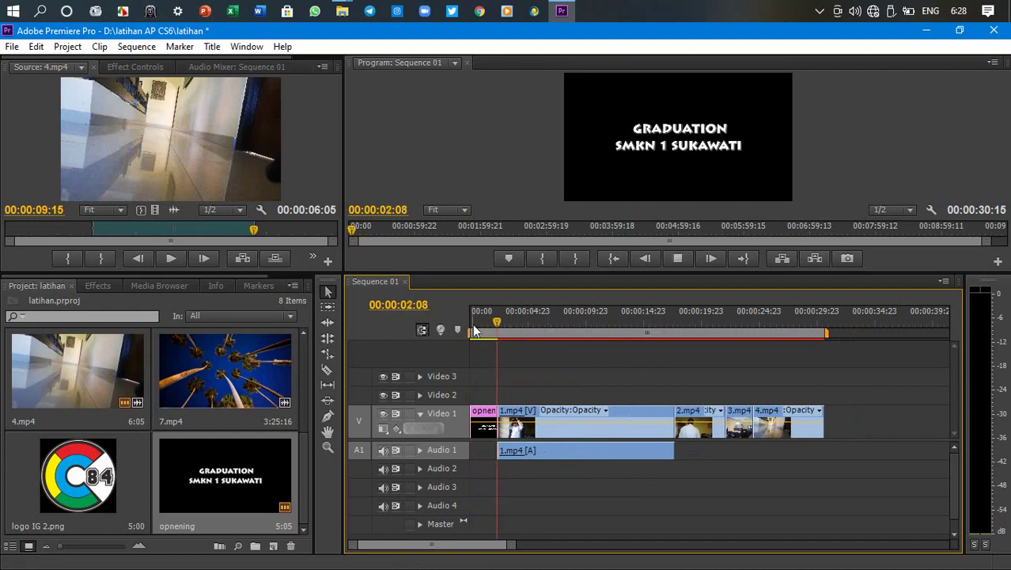
{"action": "key", "text": "space"}
{"action": "left_click_drag", "start_coordinate": [509, 329], "coordinate": [495, 329]}
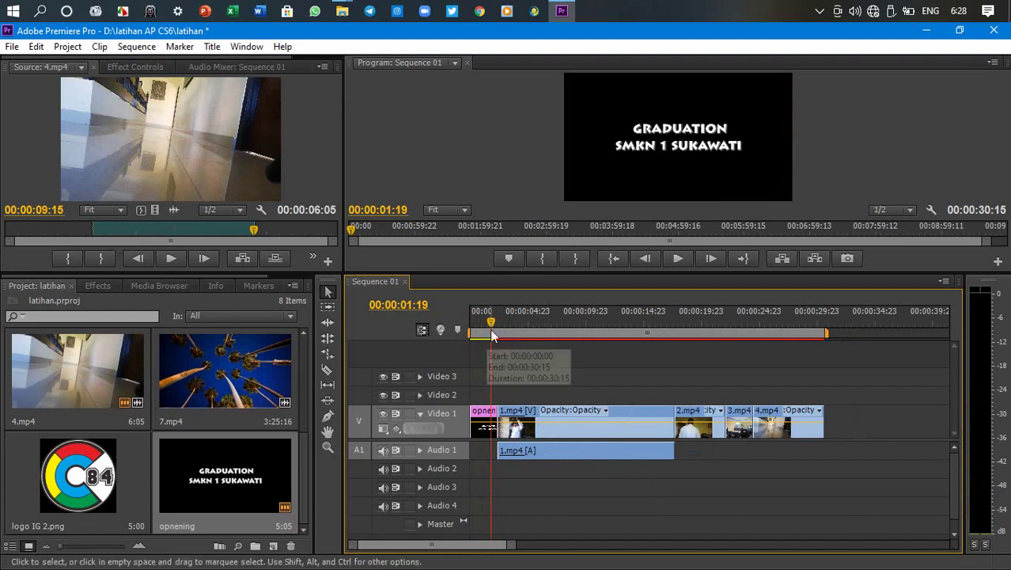
Create a new default still title named closing, keeping the 1280 × 1080 video settings.
{"action": "scroll", "coordinate": [303, 455], "scroll_direction": "down", "scroll_amount": 1}
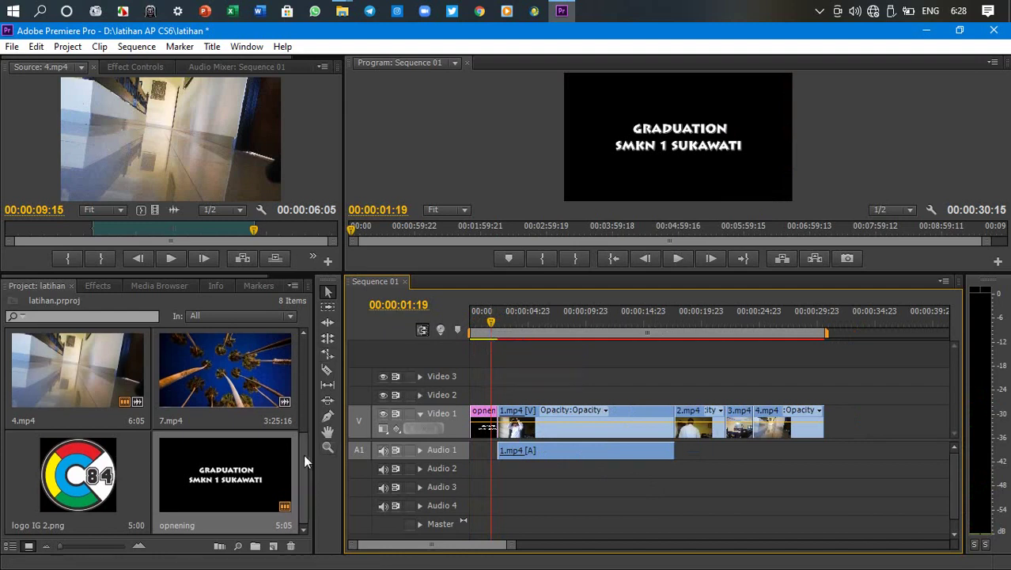
{"action": "left_click", "coordinate": [214, 47]}
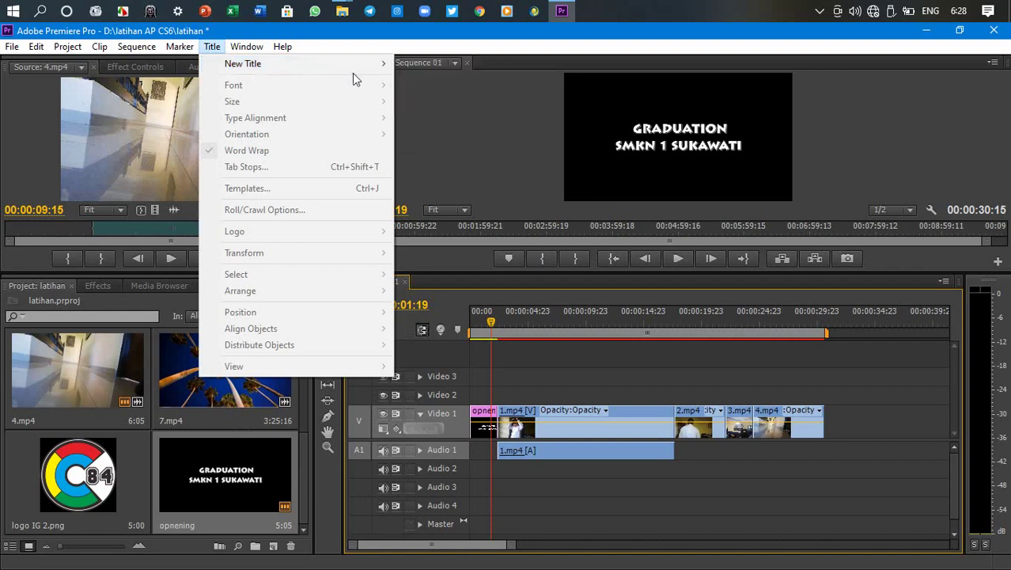
{"action": "mouse_move", "coordinate": [379, 65]}
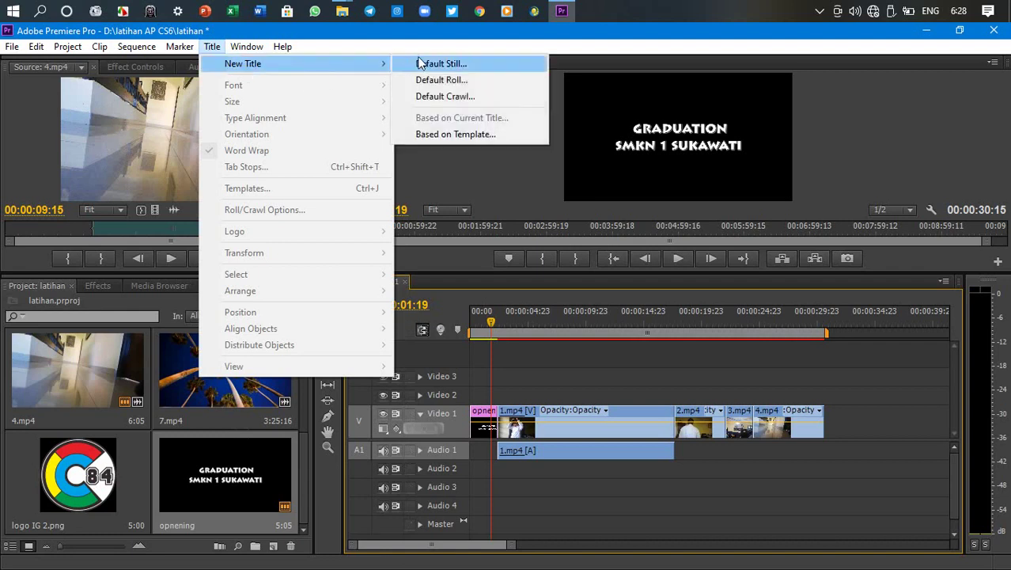
{"action": "left_click", "coordinate": [422, 65]}
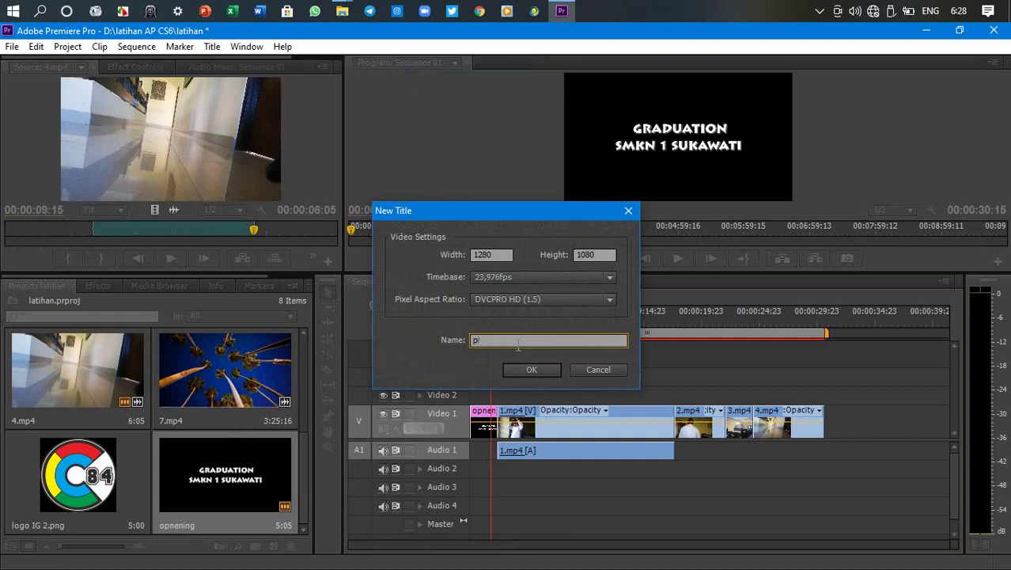
{"action": "key", "text": "BackSpace"}
{"action": "type", "text": "d"}
{"action": "left_click", "coordinate": [521, 369]}
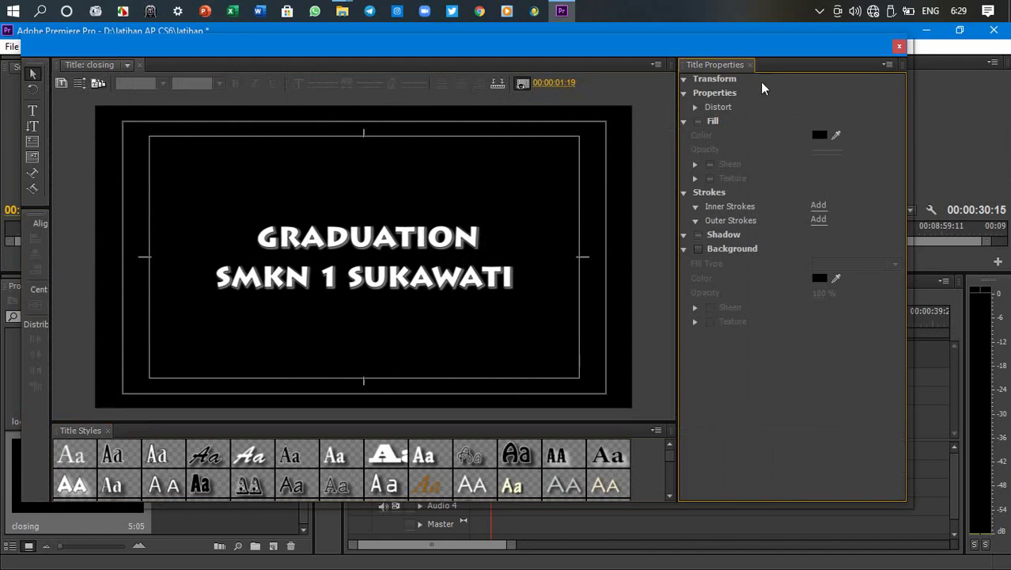
Close the empty closing title and move the playhead past the last clip, to 00:00:31:03.
{"action": "left_click", "coordinate": [900, 45]}
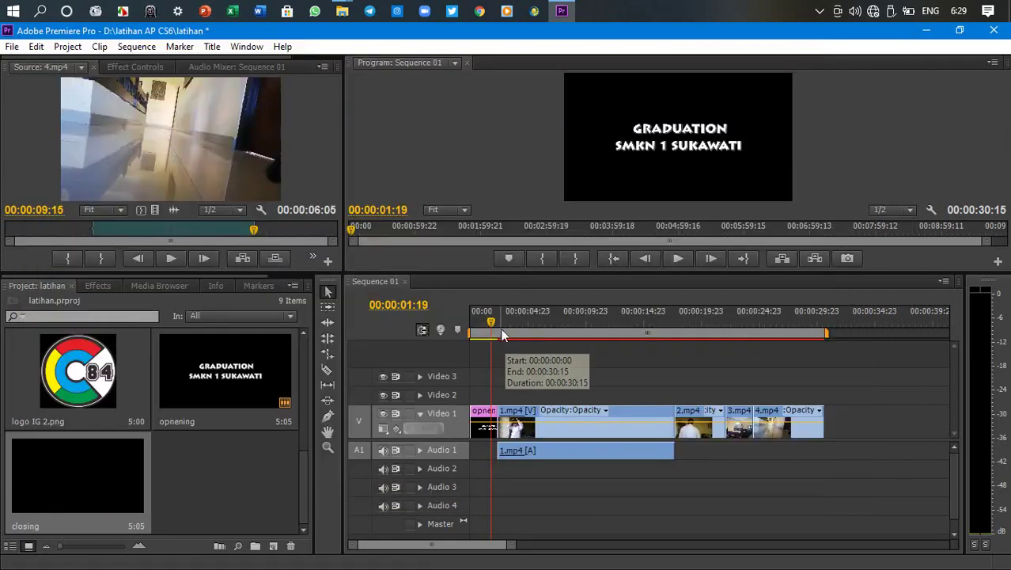
{"action": "left_click_drag", "start_coordinate": [490, 326], "coordinate": [832, 380]}
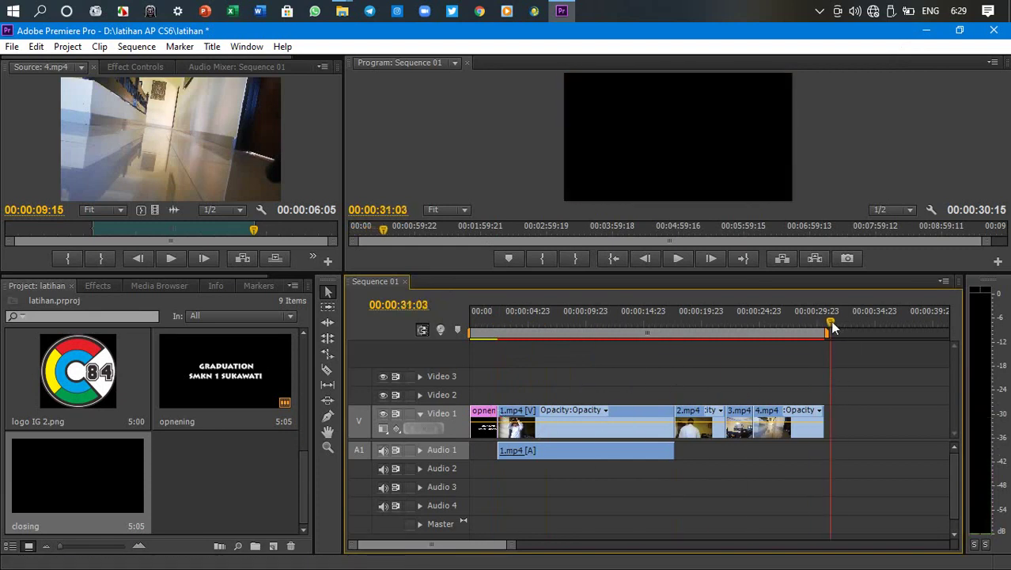
{"action": "left_click_drag", "start_coordinate": [830, 320], "coordinate": [830, 380]}
Reopen the closing title, add the text Terimakasih Sudah Menyimak, and move it to the centre of the frame.
{"action": "double_click", "coordinate": [69, 479]}
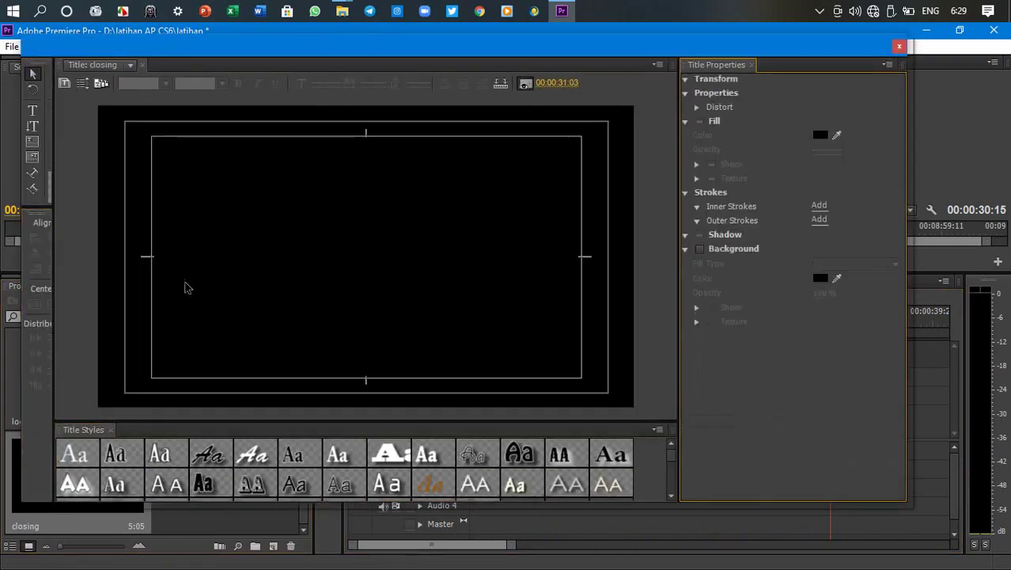
{"action": "left_click", "coordinate": [32, 113]}
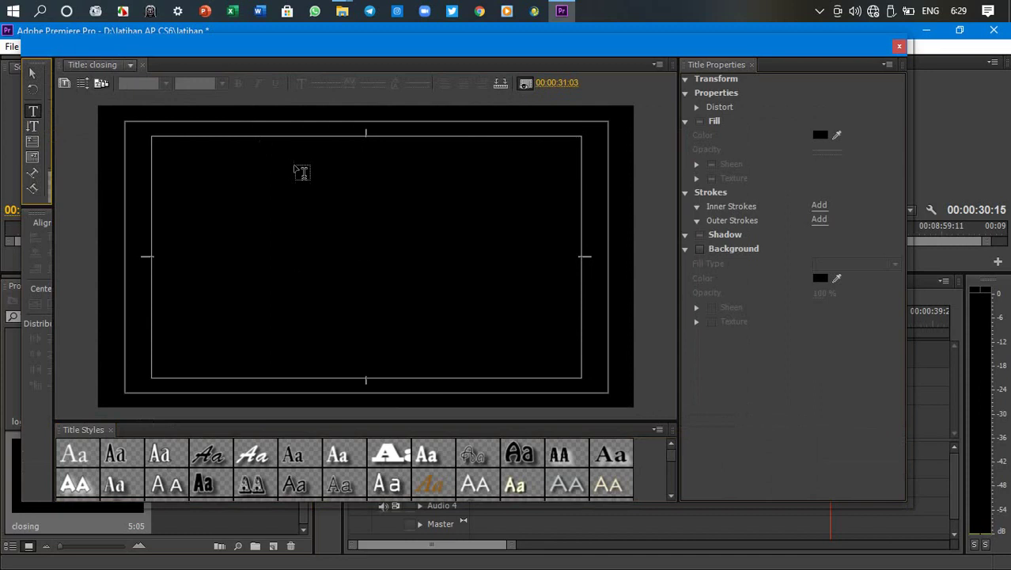
{"action": "left_click", "coordinate": [304, 207]}
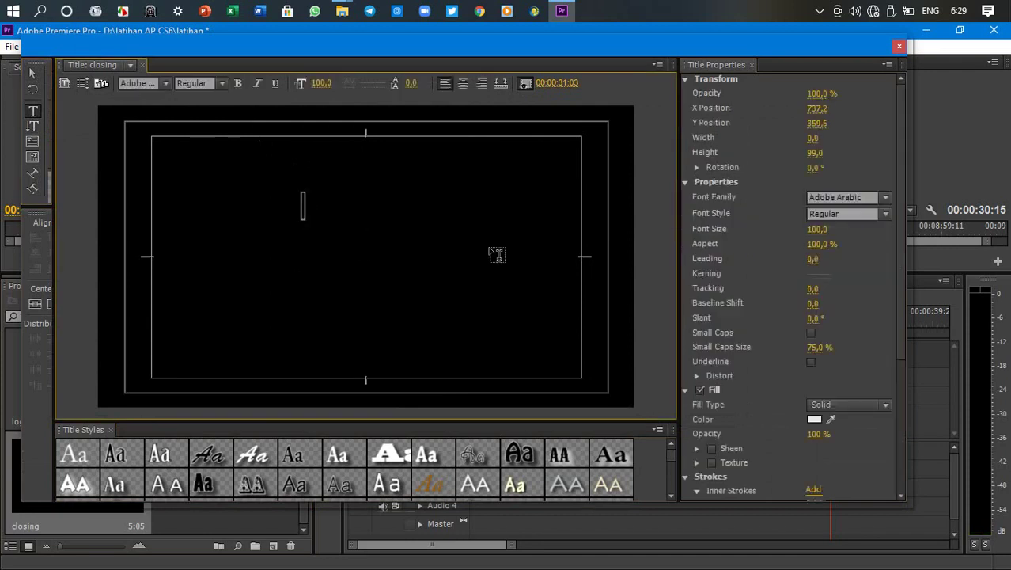
{"action": "type", "text": "TE"}
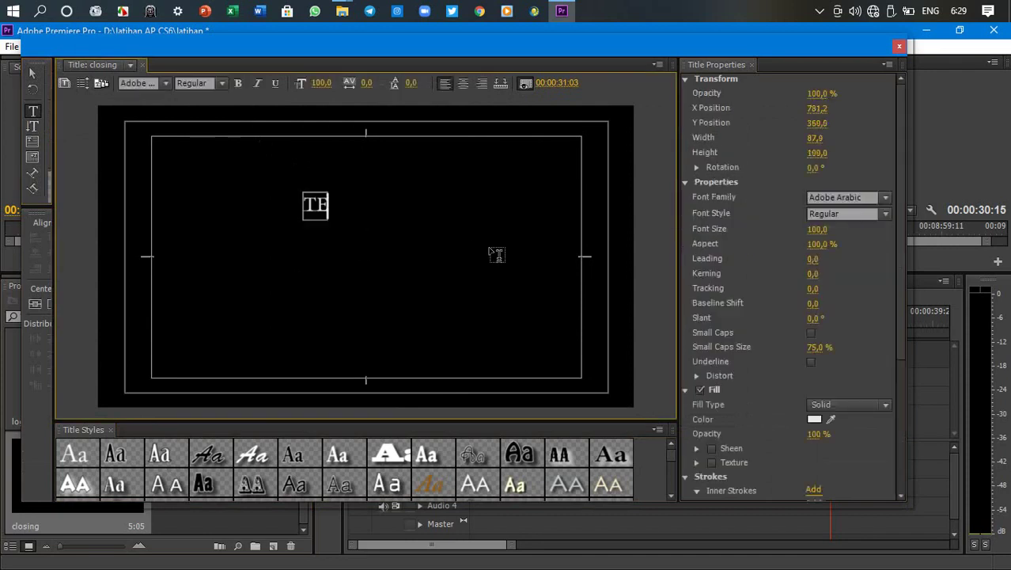
{"action": "type", "text": "erimakasih"}
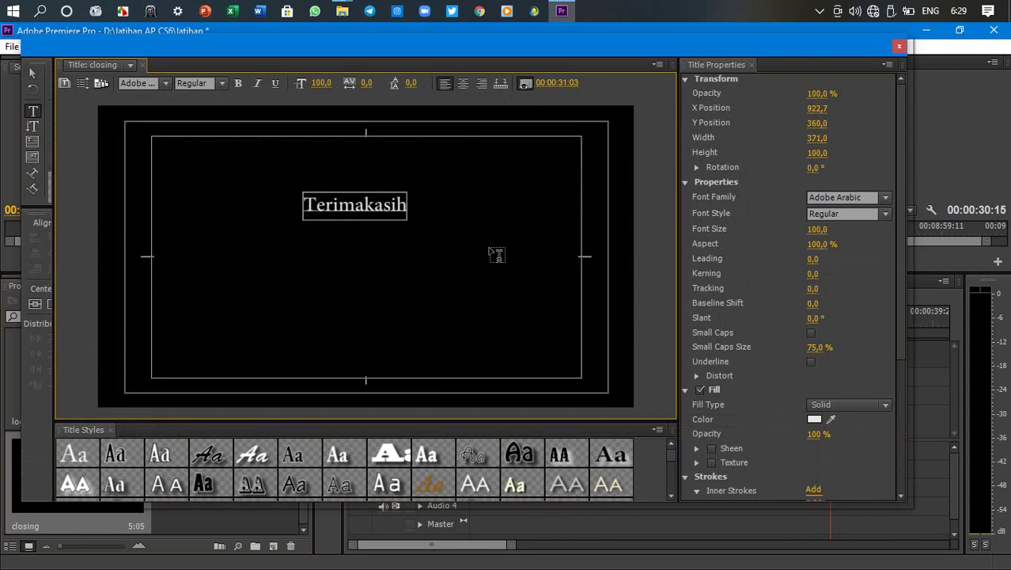
{"action": "type", "text": " Sudah"}
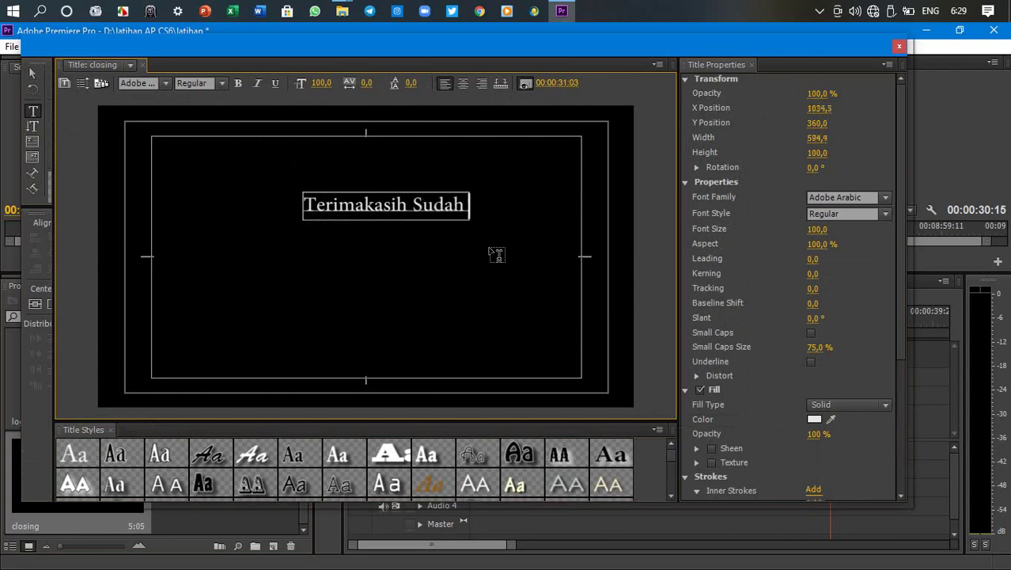
{"action": "type", "text": " Menyimak"}
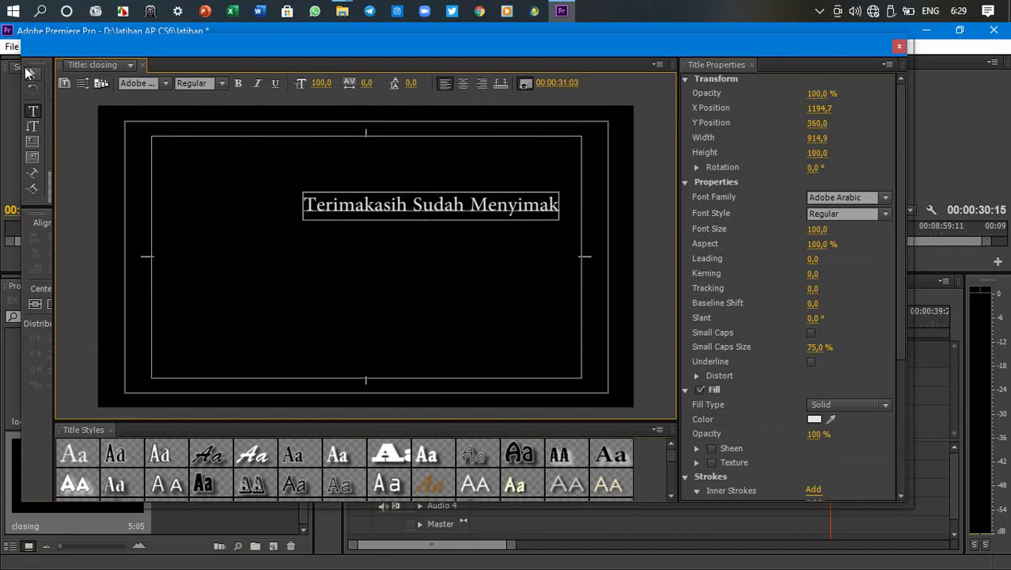
{"action": "left_click", "coordinate": [27, 71]}
{"action": "left_click_drag", "start_coordinate": [473, 207], "coordinate": [406, 267]}
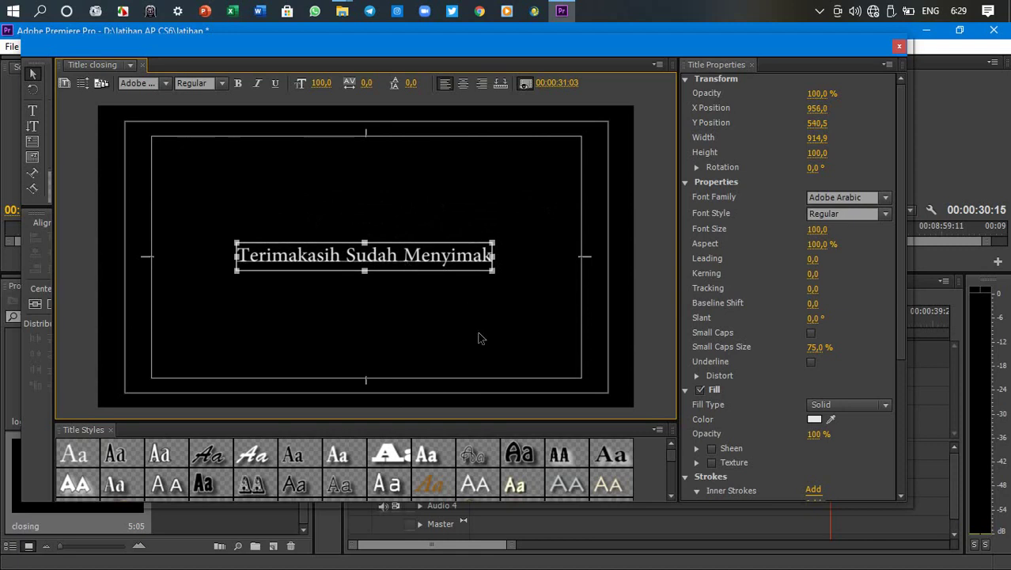
Close the closing title, place it on Video 1 directly after 4.mp4, and trim its end to 00:00:31:16.
{"action": "left_click", "coordinate": [481, 341]}
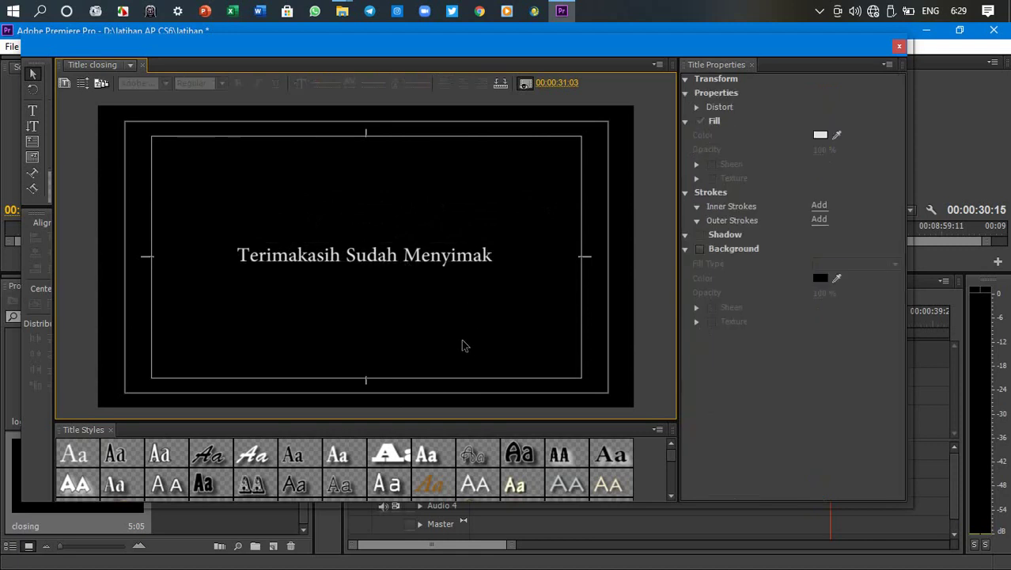
{"action": "left_click", "coordinate": [900, 47]}
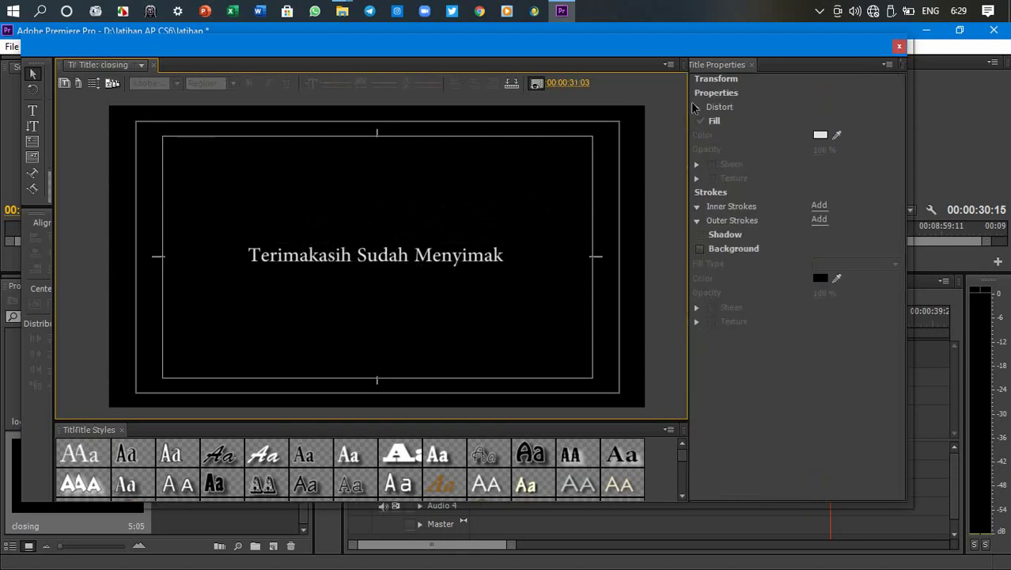
{"action": "left_click_drag", "start_coordinate": [100, 443], "coordinate": [831, 426]}
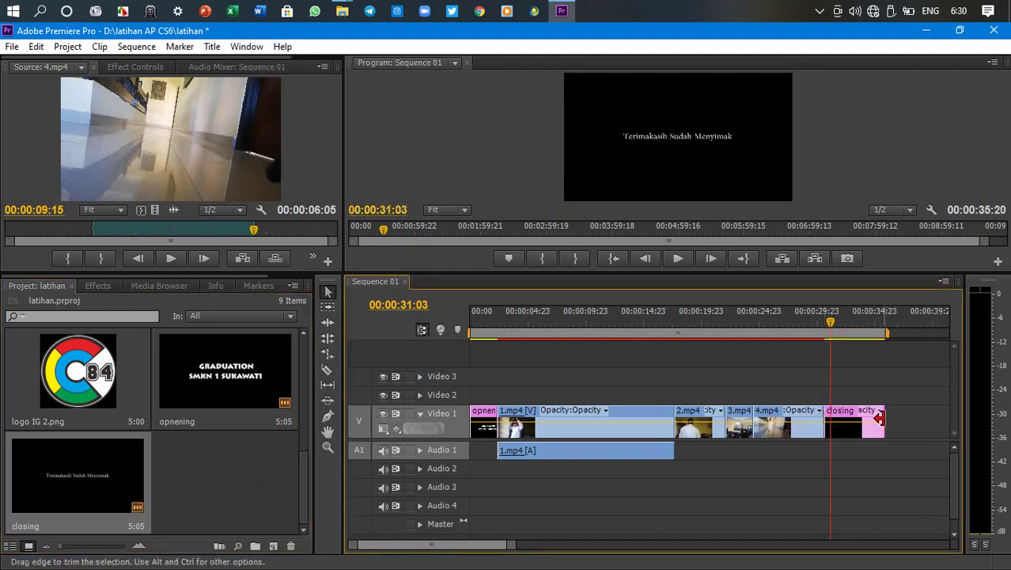
{"action": "left_click_drag", "start_coordinate": [878, 417], "coordinate": [836, 428]}
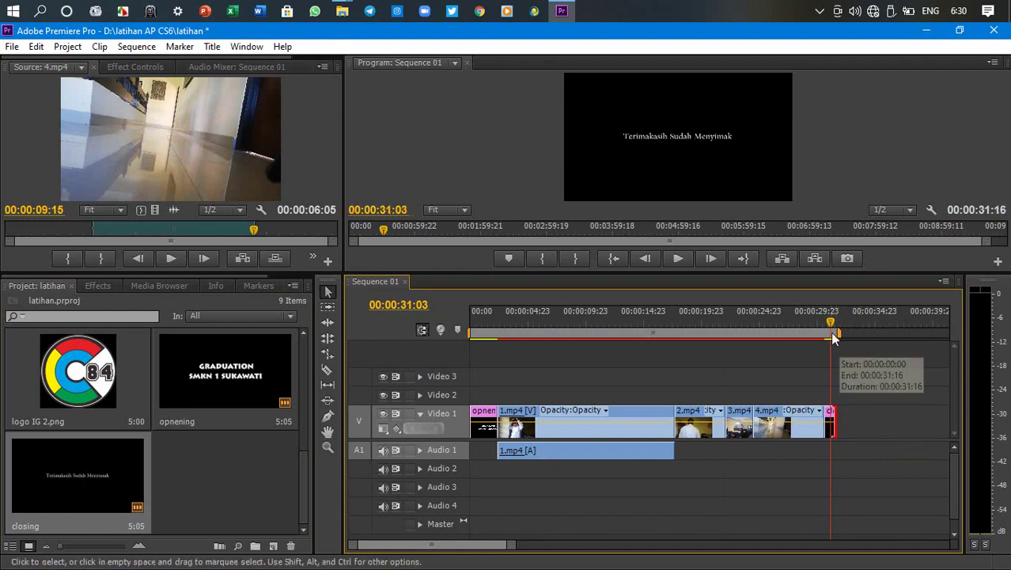
Play the sequence's ending from 00:00:30:07 to check the cut from 4.mp4 into the closing title.
{"action": "left_click_drag", "start_coordinate": [833, 329], "coordinate": [821, 327]}
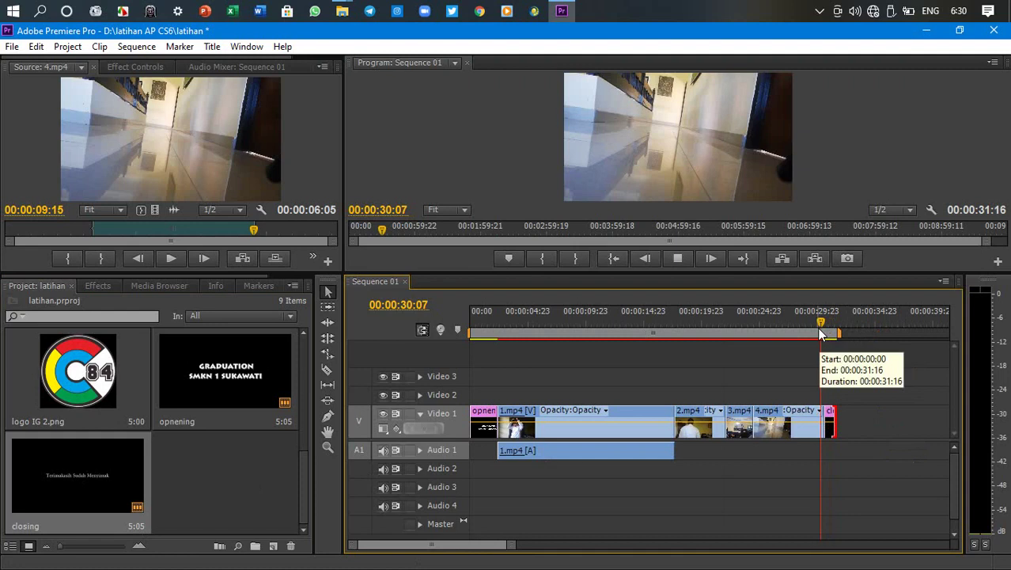
{"action": "key", "text": "space"}
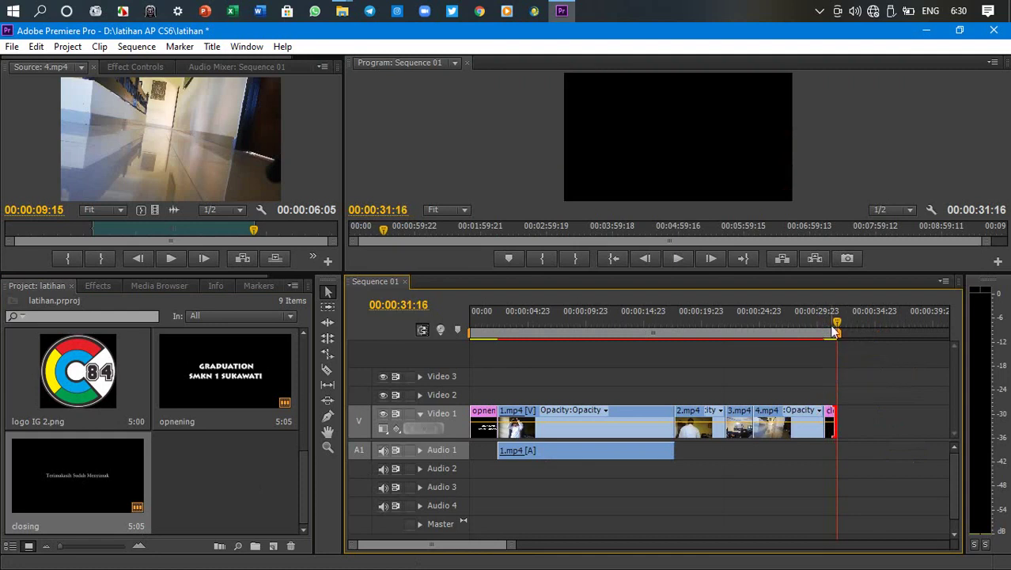
{"action": "left_click", "coordinate": [827, 323]}
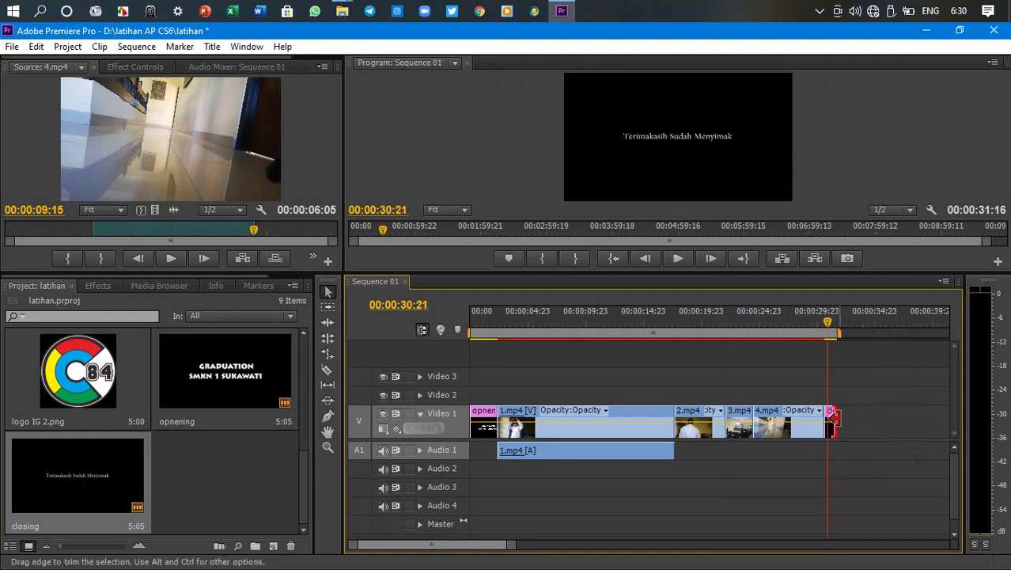
Extend the end of the closing clip on Video 1 to 00:00:31:21.
{"action": "left_click_drag", "start_coordinate": [834, 421], "coordinate": [837, 425]}
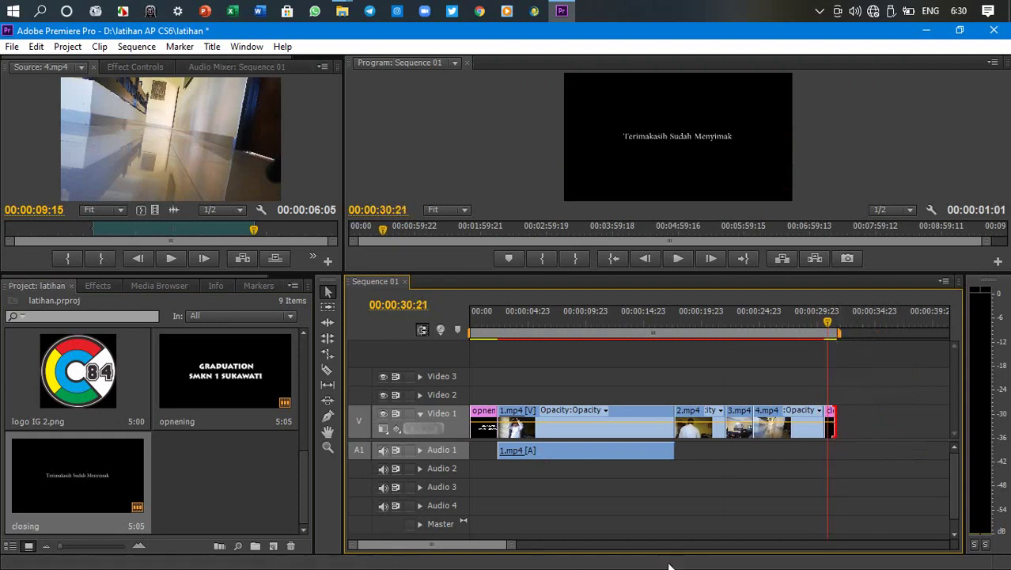
{"action": "left_click_drag", "start_coordinate": [512, 546], "coordinate": [481, 546]}
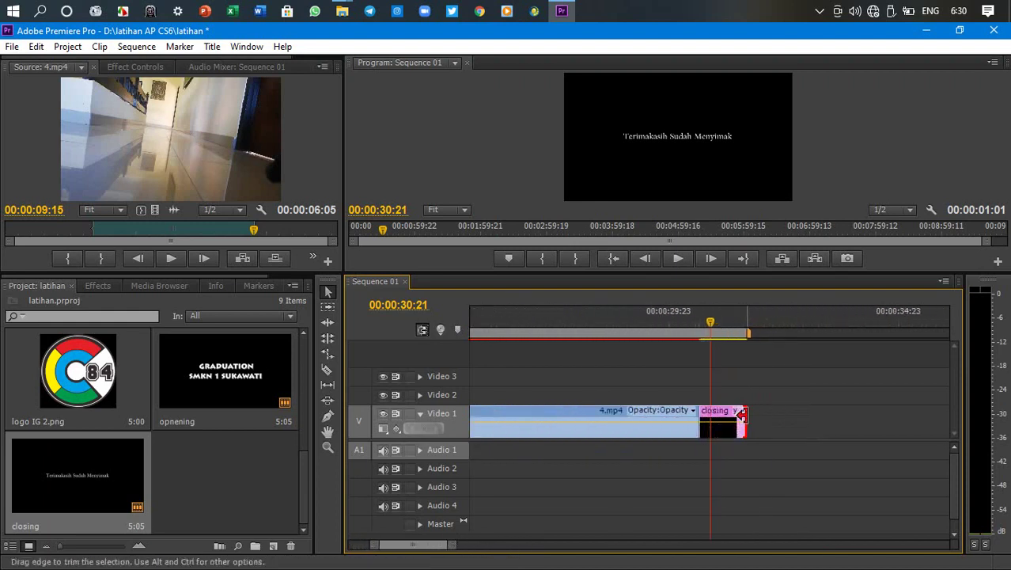
{"action": "left_click_drag", "start_coordinate": [746, 413], "coordinate": [755, 413]}
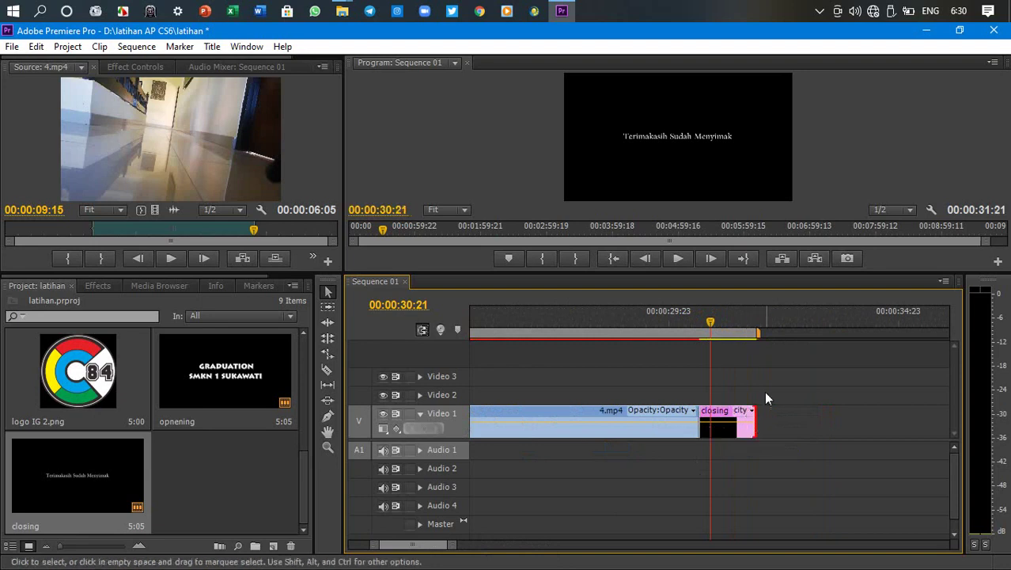
Play the whole sequence from the start, and return the playhead to 00:00:30:10 near the end of 4.mp4.
{"action": "left_click_drag", "start_coordinate": [427, 549], "coordinate": [530, 545]}
{"action": "left_click_drag", "start_coordinate": [747, 332], "coordinate": [457, 326]}
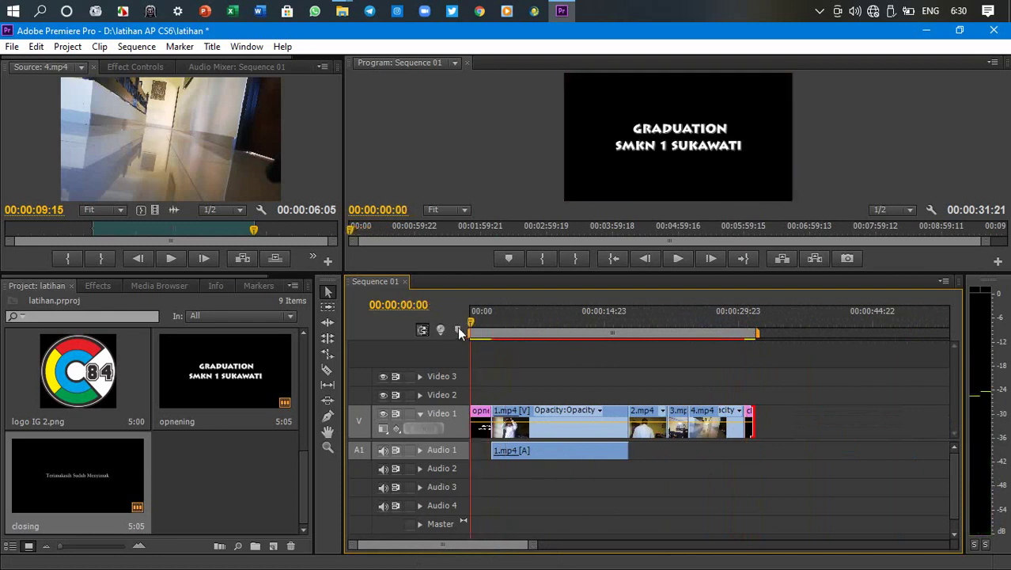
{"action": "key", "text": "space"}
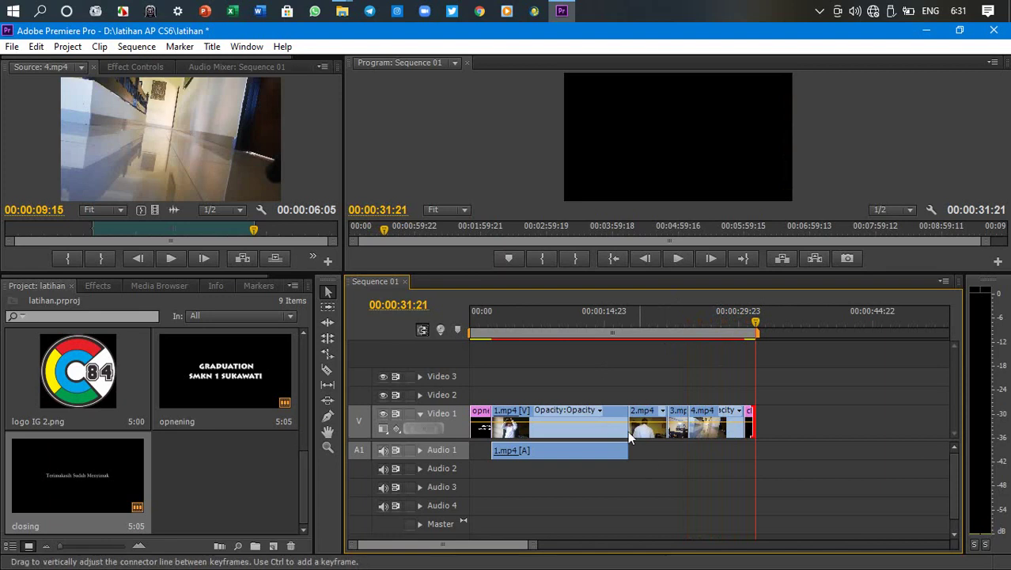
{"action": "left_click_drag", "start_coordinate": [755, 321], "coordinate": [744, 324]}
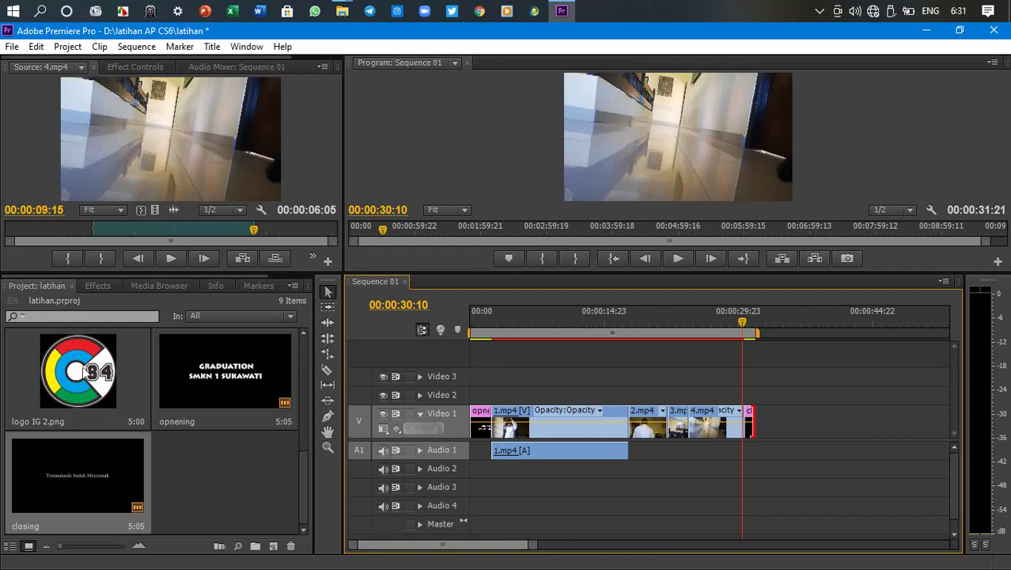
Place logo IG 2.png on Video 2 at the sequence start and select it for transforming at 00:00:02:08.
{"action": "left_click_drag", "start_coordinate": [73, 372], "coordinate": [475, 396]}
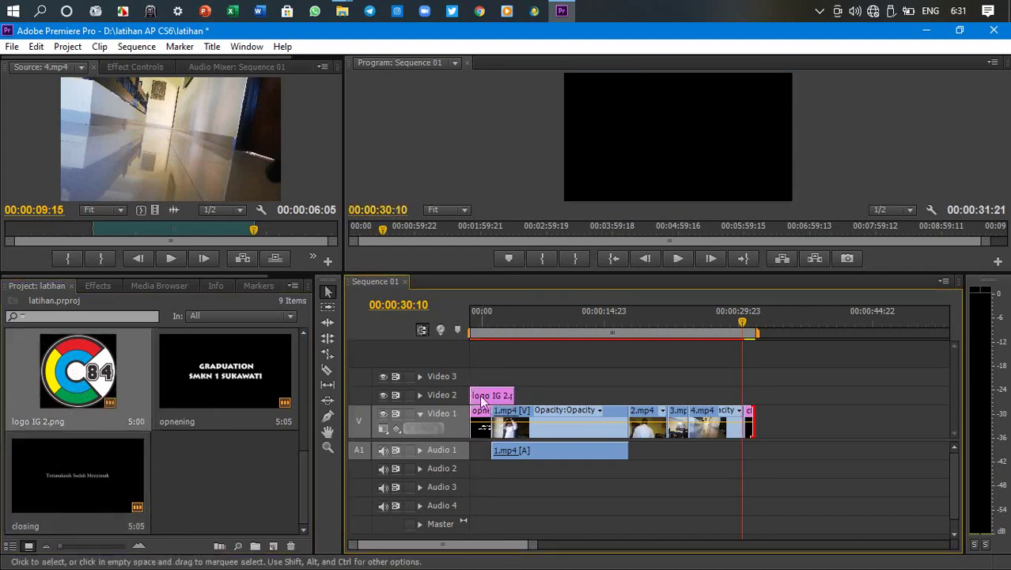
{"action": "left_click_drag", "start_coordinate": [685, 321], "coordinate": [492, 336]}
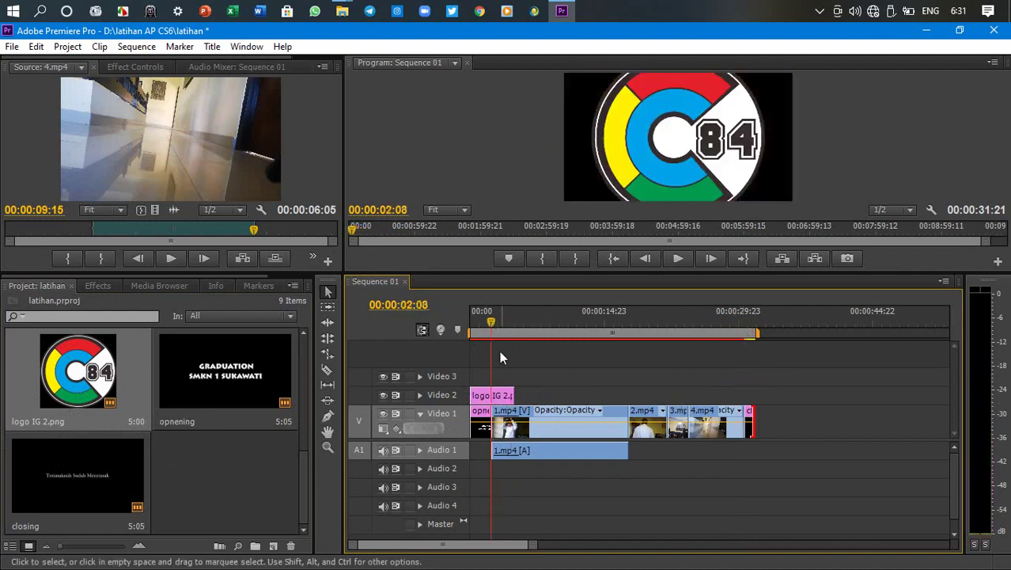
{"action": "double_click", "coordinate": [484, 402]}
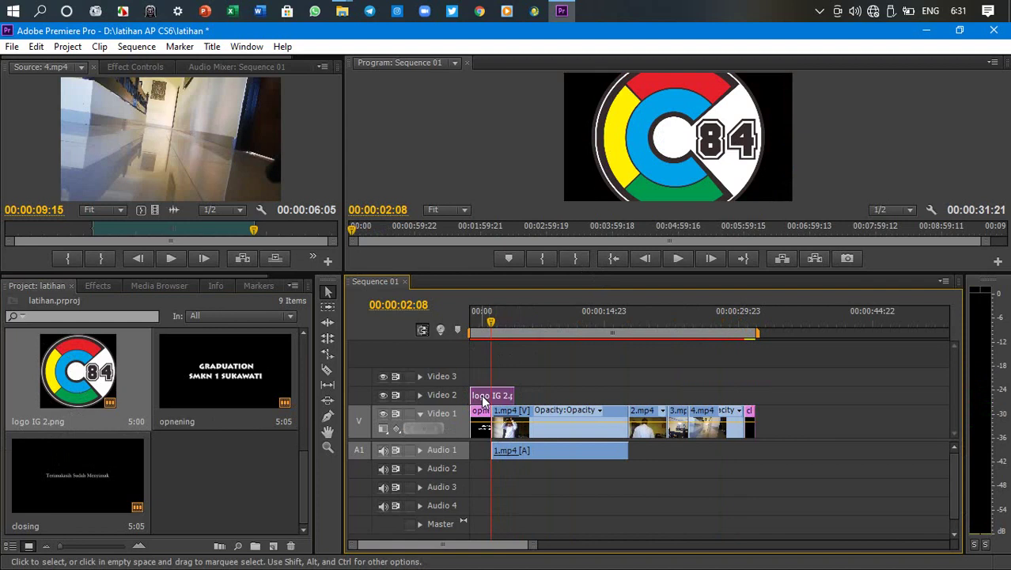
{"action": "left_click", "coordinate": [671, 178]}
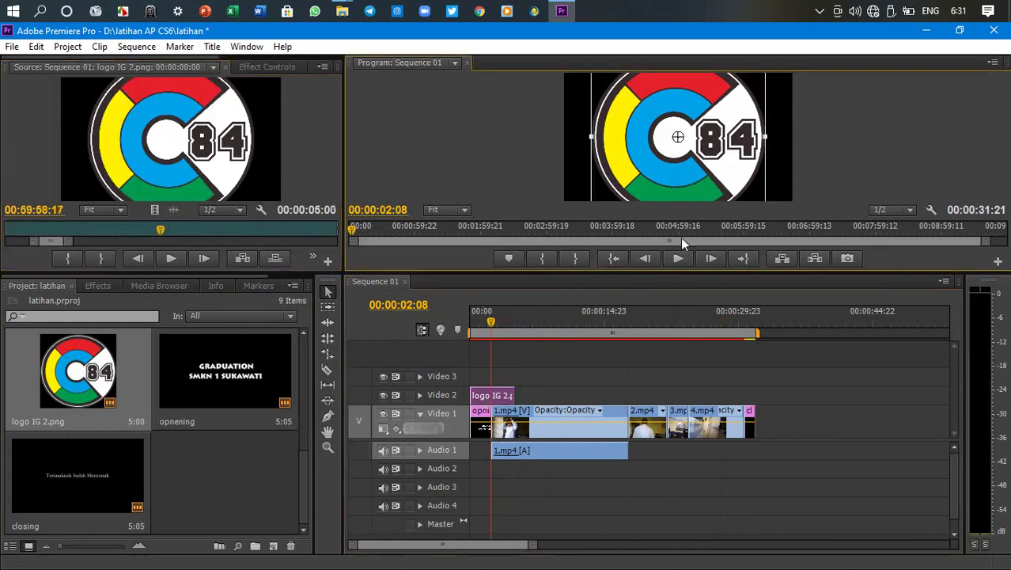
Scale the logo down to a small emblem over the centre of the opening title, with the preview back at Fit.
{"action": "left_click_drag", "start_coordinate": [678, 273], "coordinate": [678, 336]}
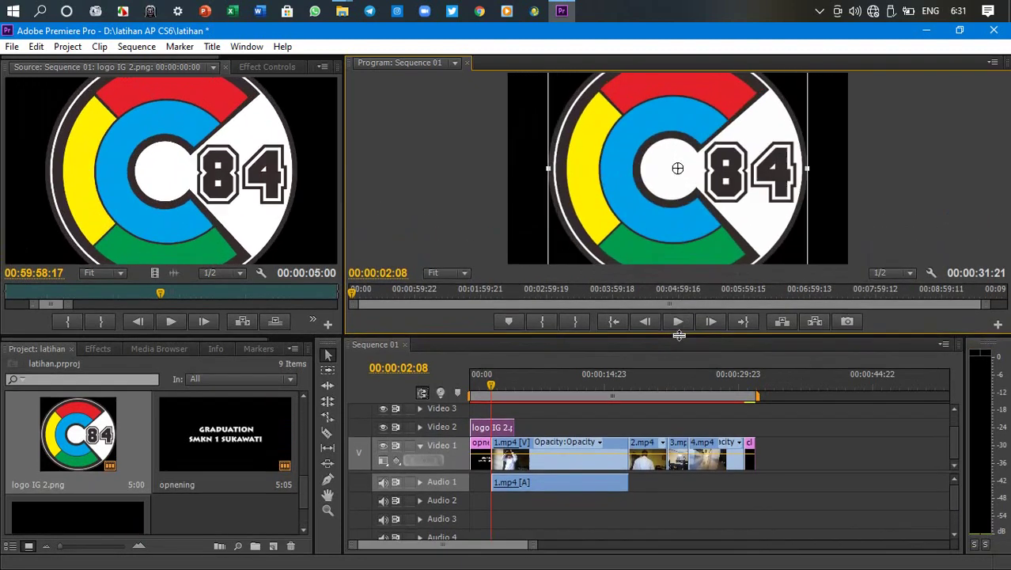
{"action": "left_click", "coordinate": [464, 273]}
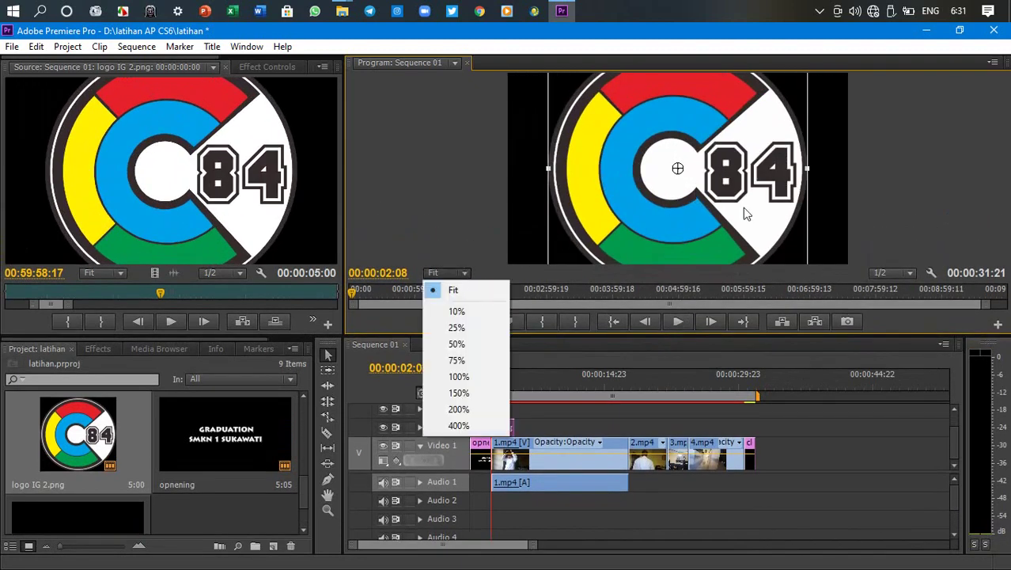
{"action": "left_click", "coordinate": [456, 311]}
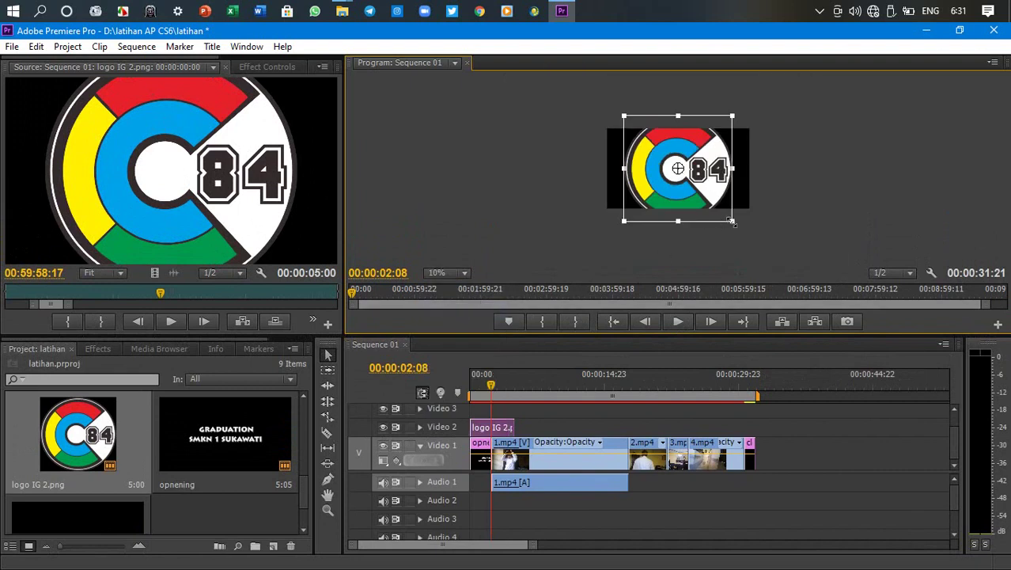
{"action": "left_click_drag", "start_coordinate": [732, 222], "coordinate": [679, 183]}
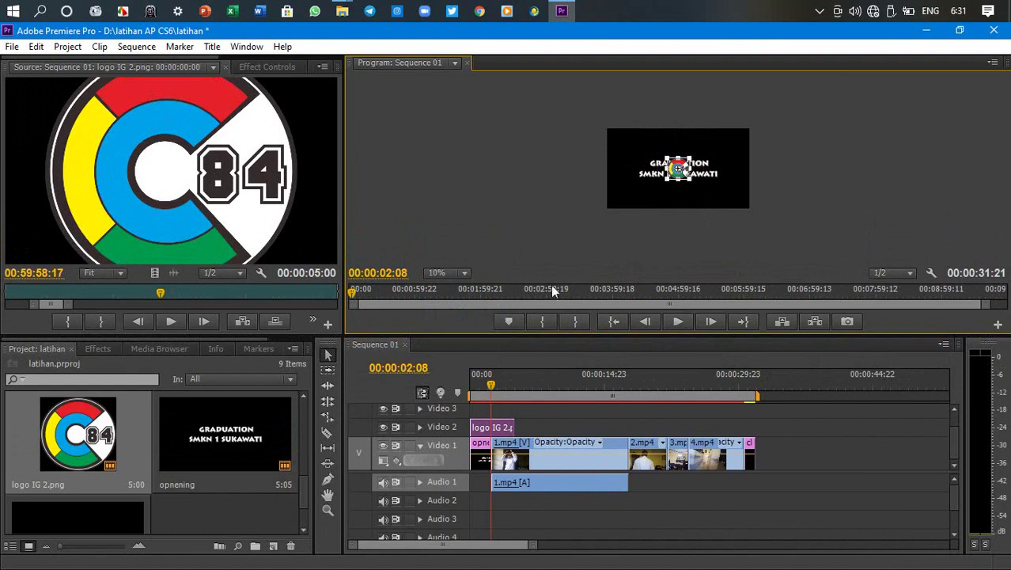
{"action": "left_click", "coordinate": [456, 273]}
{"action": "left_click", "coordinate": [447, 289]}
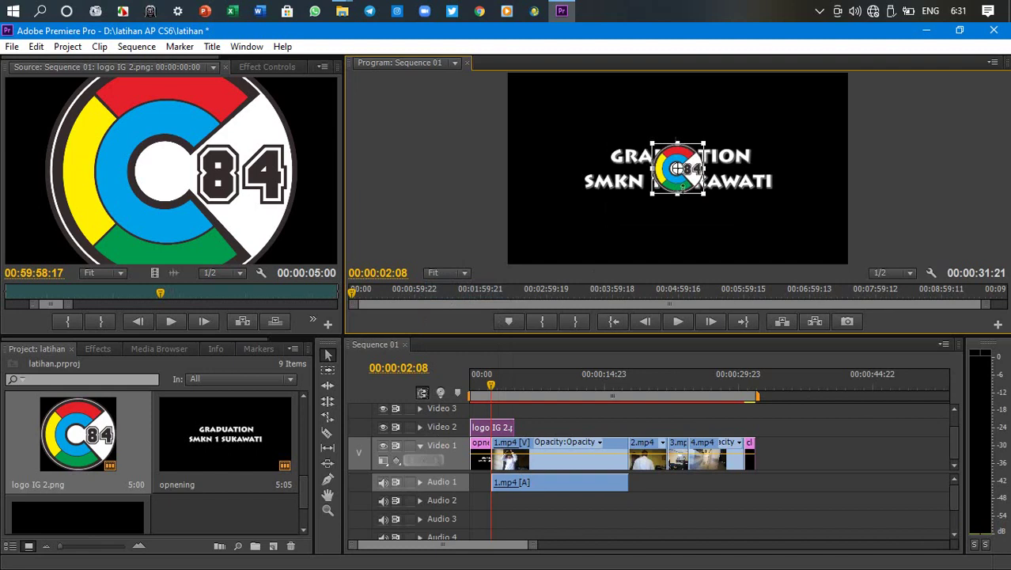
Move the logo to the lower-left corner of the frame and nudge it slightly upward.
{"action": "left_click", "coordinate": [864, 220]}
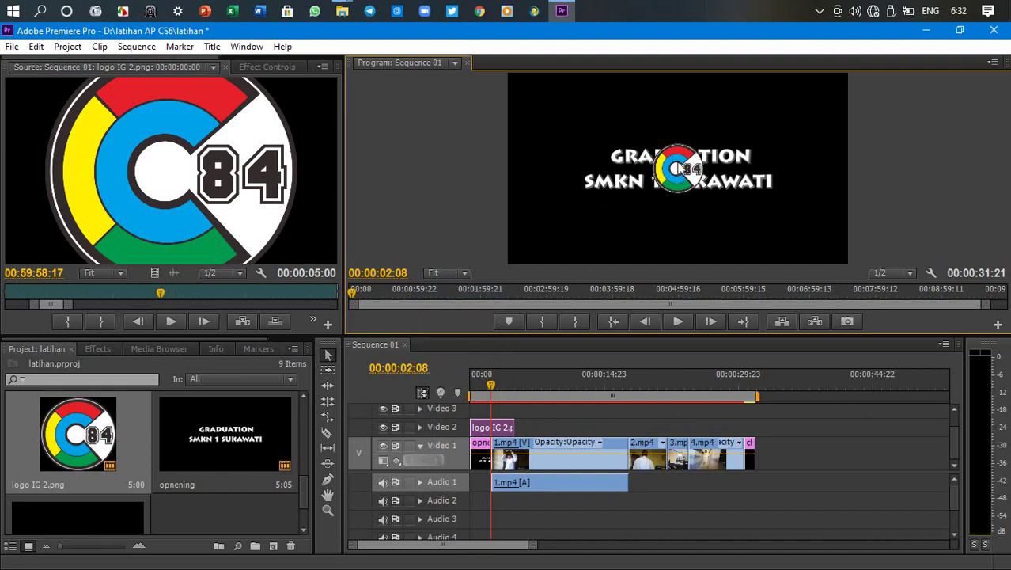
{"action": "left_click_drag", "start_coordinate": [678, 163], "coordinate": [551, 222]}
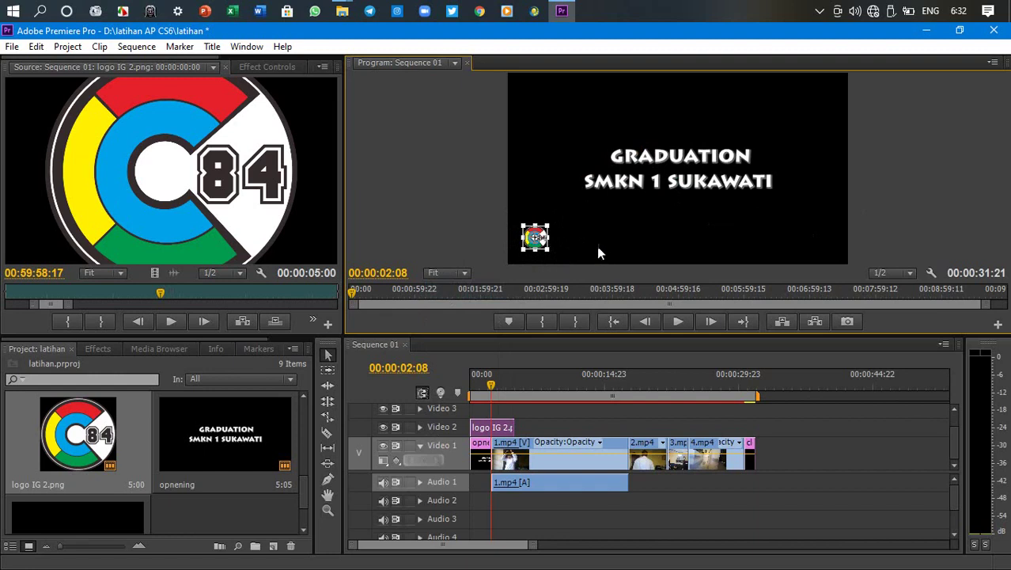
{"action": "left_click", "coordinate": [466, 242]}
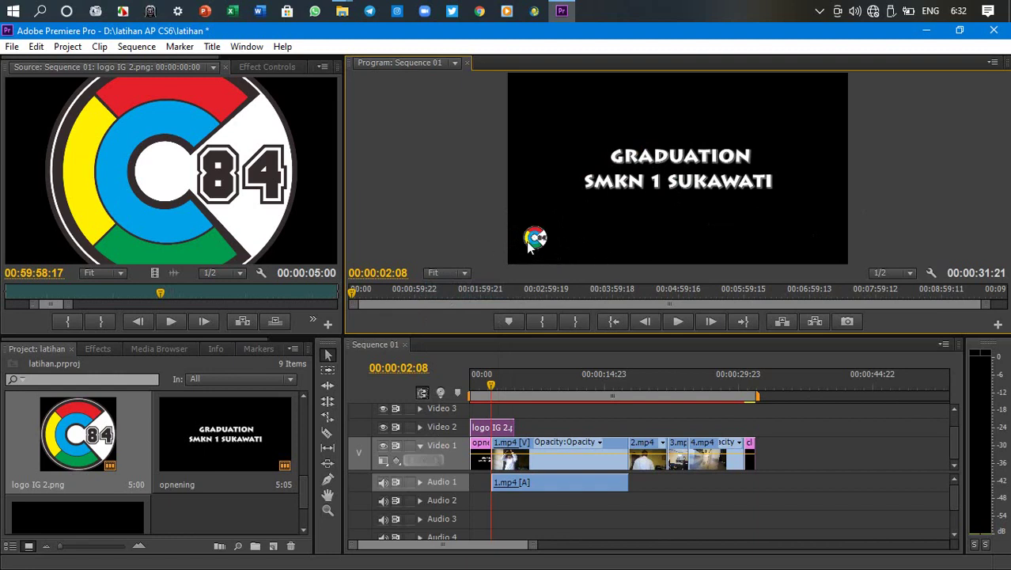
{"action": "left_click", "coordinate": [537, 237]}
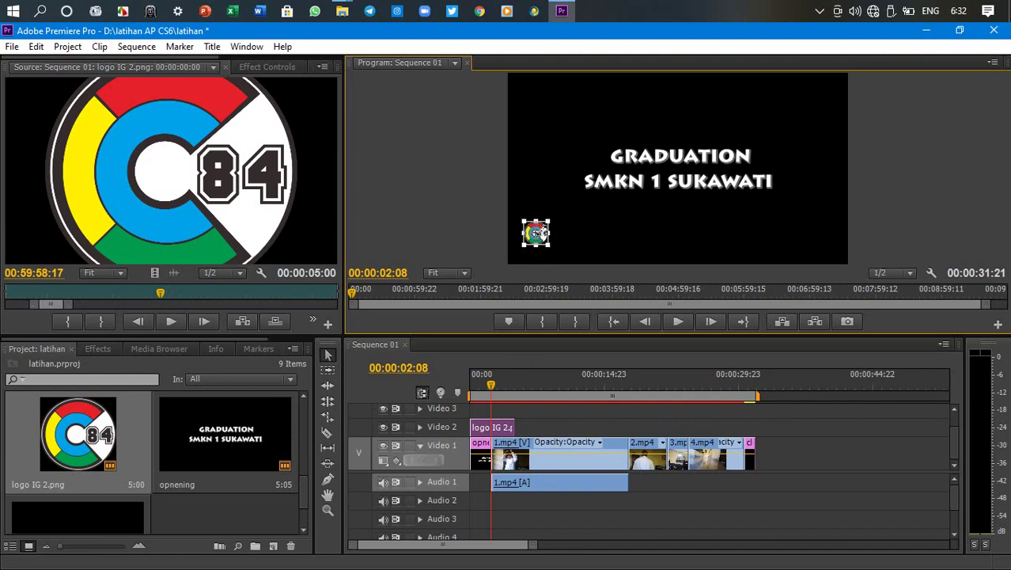
Examine the logo's placement in the frame's lower-left corner at 50% preview magnification.
{"action": "left_click", "coordinate": [447, 273]}
{"action": "left_click", "coordinate": [466, 329]}
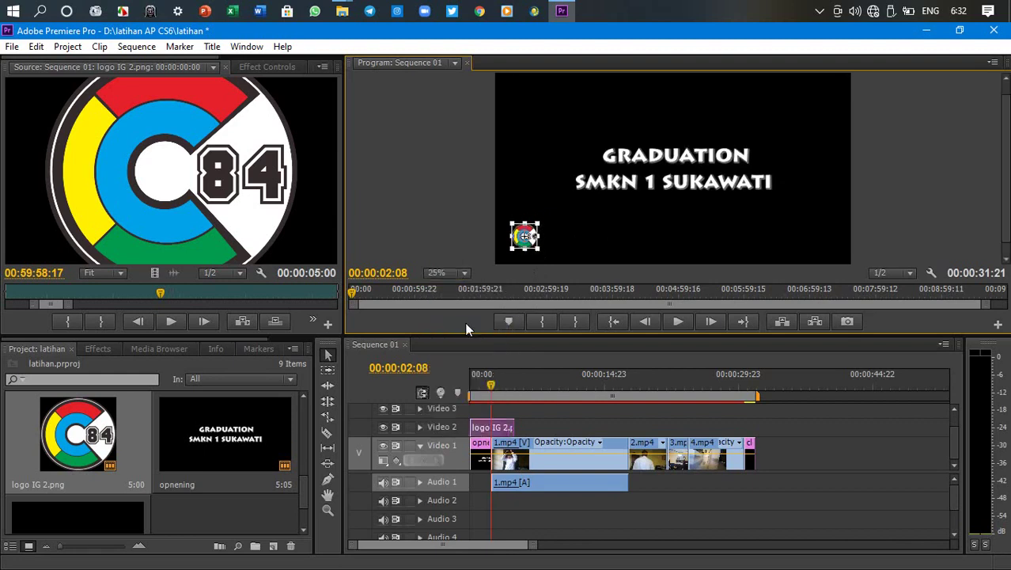
{"action": "left_click", "coordinate": [464, 273]}
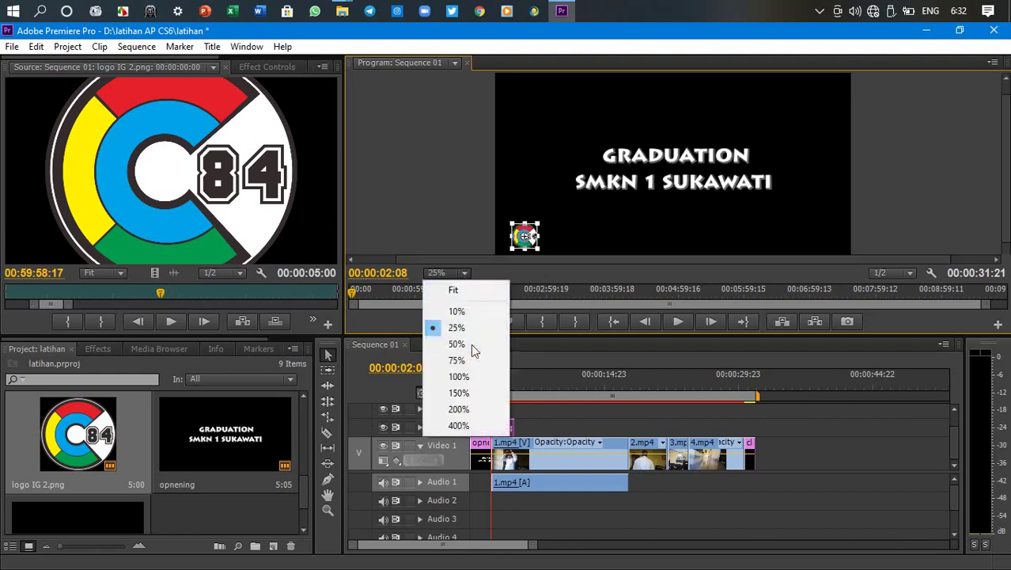
{"action": "left_click", "coordinate": [469, 343]}
{"action": "scroll", "coordinate": [615, 223], "scroll_direction": "up", "scroll_amount": 5}
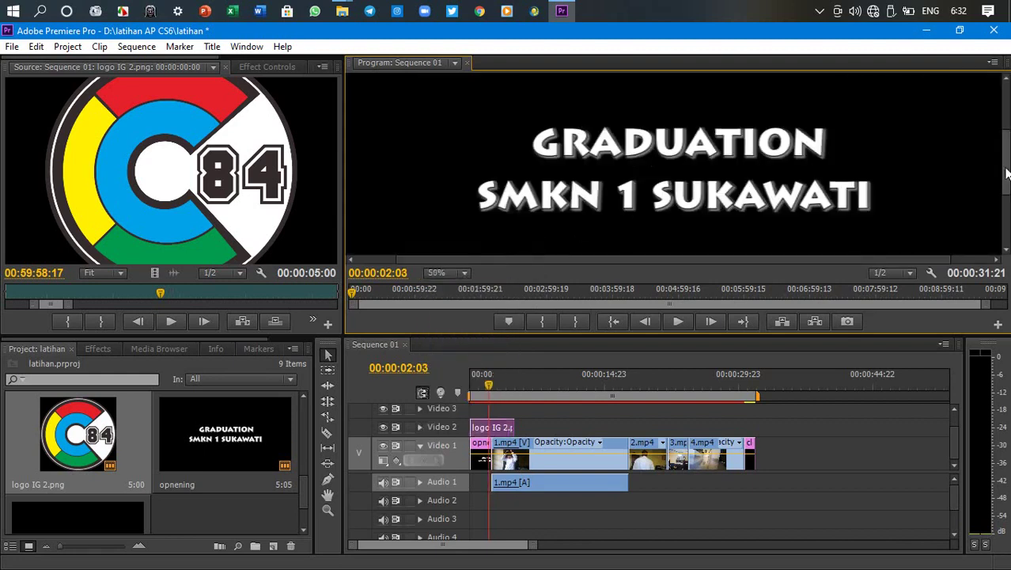
{"action": "left_click_drag", "start_coordinate": [1006, 175], "coordinate": [1007, 223]}
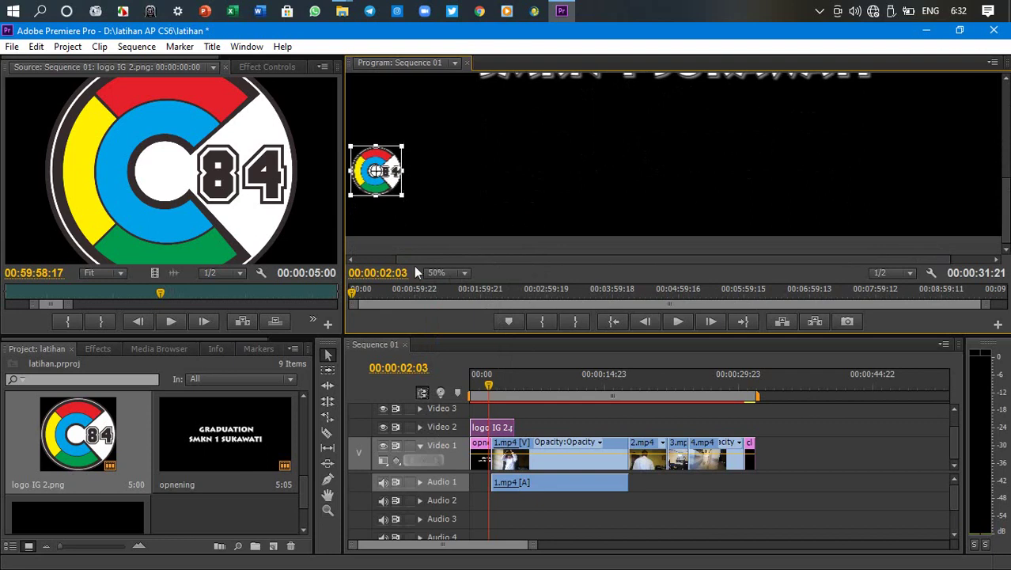
{"action": "left_click_drag", "start_coordinate": [414, 259], "coordinate": [374, 252]}
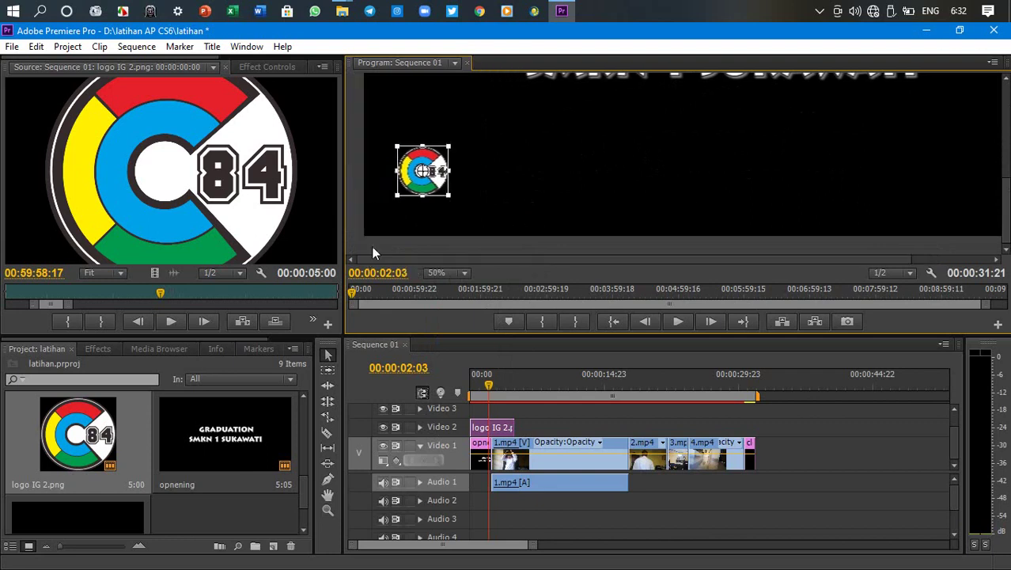
Move the logo slightly down and to the left, deeper into the frame's lower-left corner.
{"action": "left_click", "coordinate": [551, 190]}
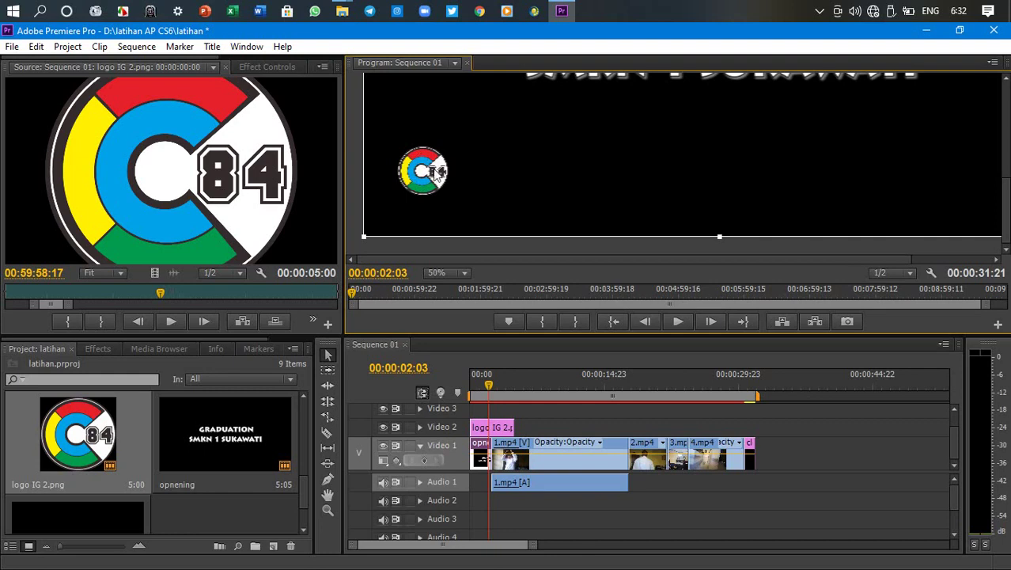
{"action": "mouse_move", "coordinate": [434, 170]}
{"action": "left_mouse_down"}
{"action": "mouse_move", "coordinate": [450, 191]}
{"action": "mouse_move", "coordinate": [436, 166]}
{"action": "left_mouse_up"}
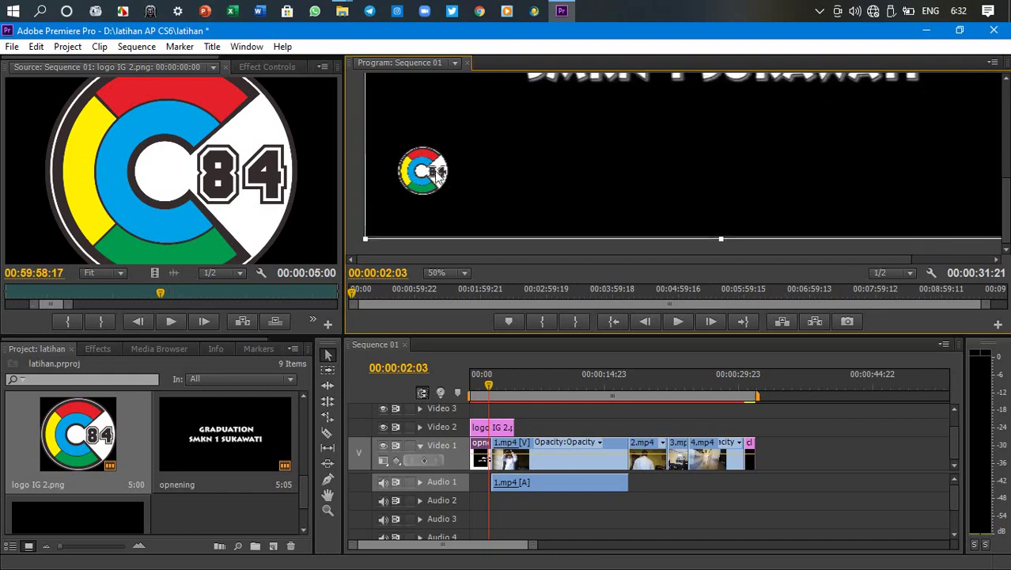
{"action": "left_click", "coordinate": [507, 428]}
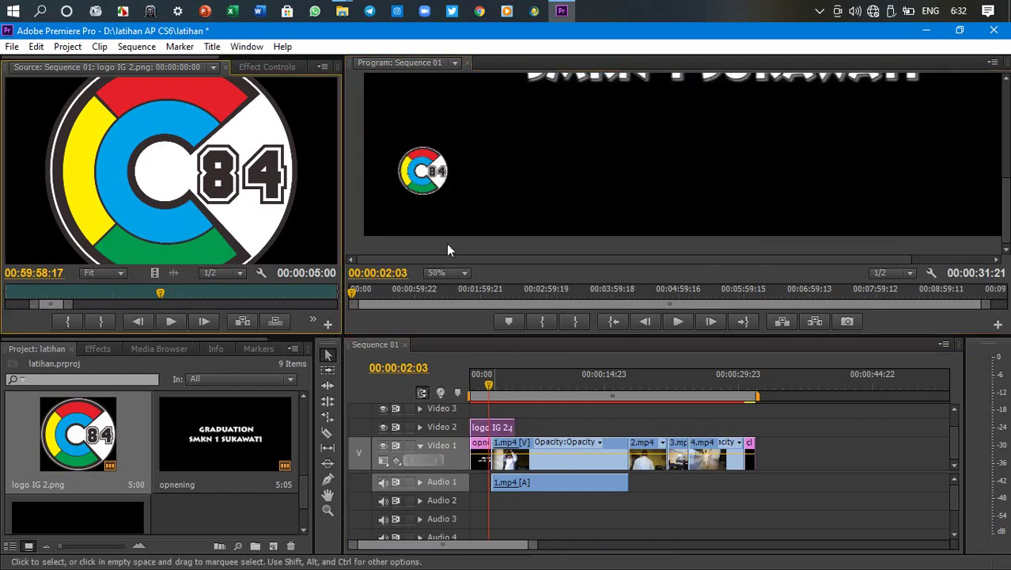
{"action": "left_click", "coordinate": [504, 427]}
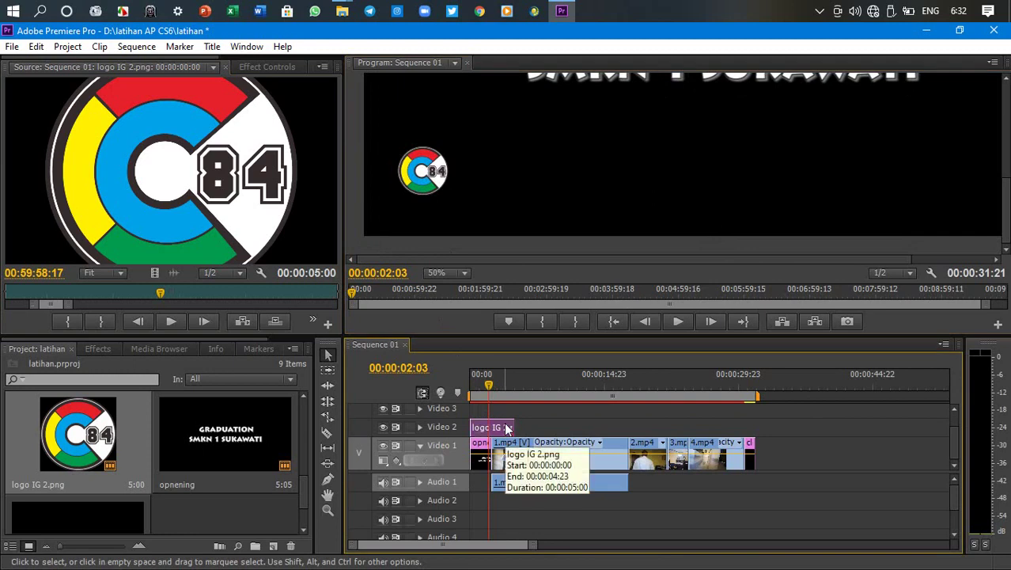
{"action": "left_click", "coordinate": [419, 169]}
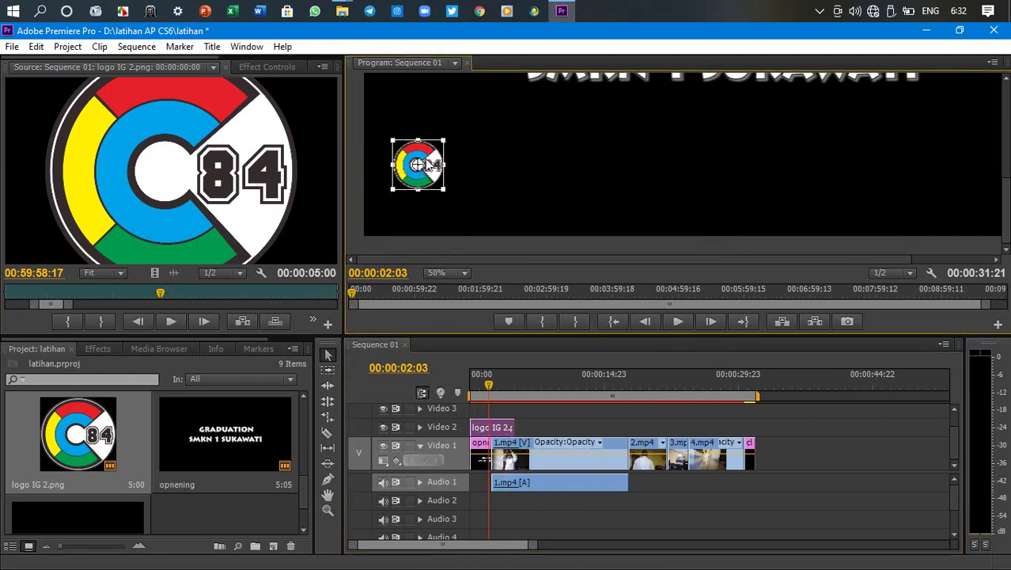
{"action": "mouse_move", "coordinate": [421, 167]}
{"action": "left_mouse_down"}
{"action": "mouse_move", "coordinate": [470, 197]}
{"action": "mouse_move", "coordinate": [424, 187]}
{"action": "left_mouse_up"}
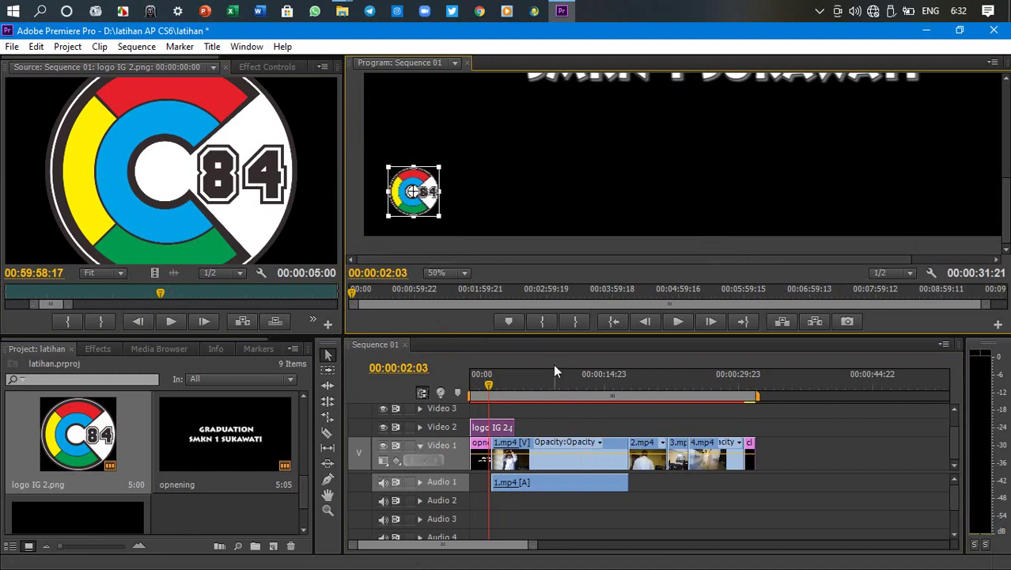
{"action": "left_click", "coordinate": [587, 419]}
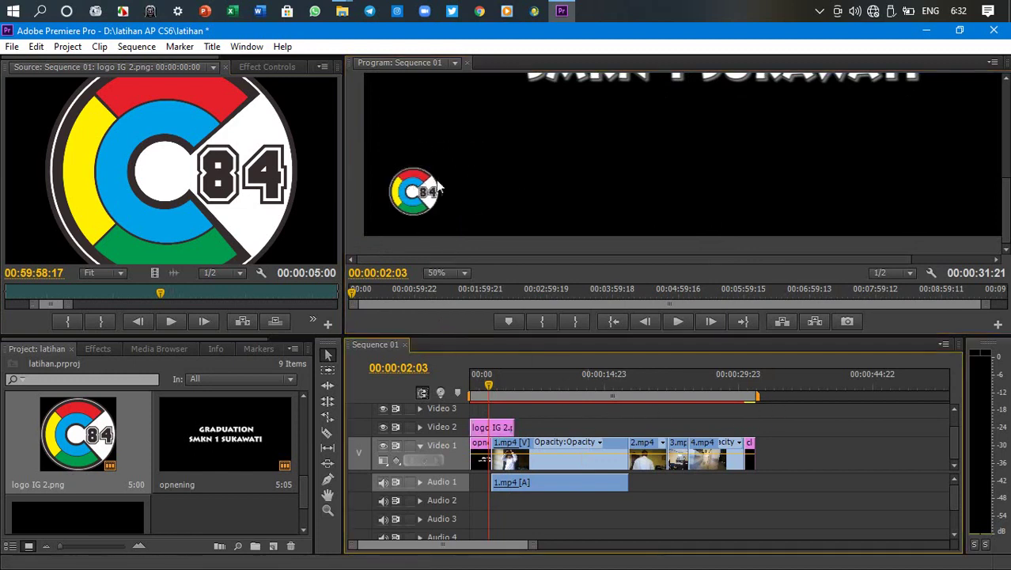
Make the logo clip on Video 2 span from the start of 1.mp4 to the end of 4.mp4, with the preview at Fit.
{"action": "left_click_drag", "start_coordinate": [510, 427], "coordinate": [742, 429]}
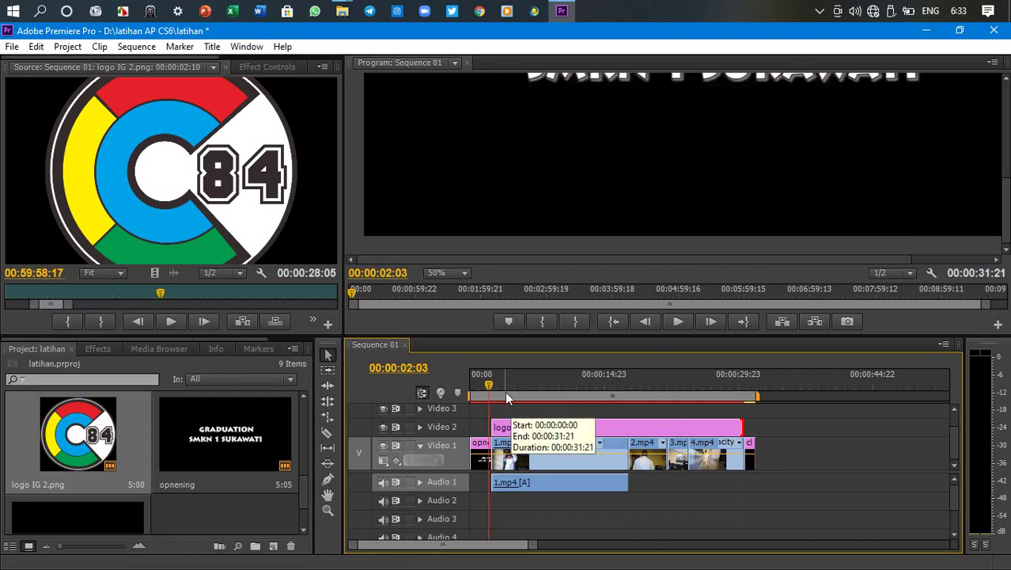
{"action": "left_click_drag", "start_coordinate": [488, 388], "coordinate": [493, 387]}
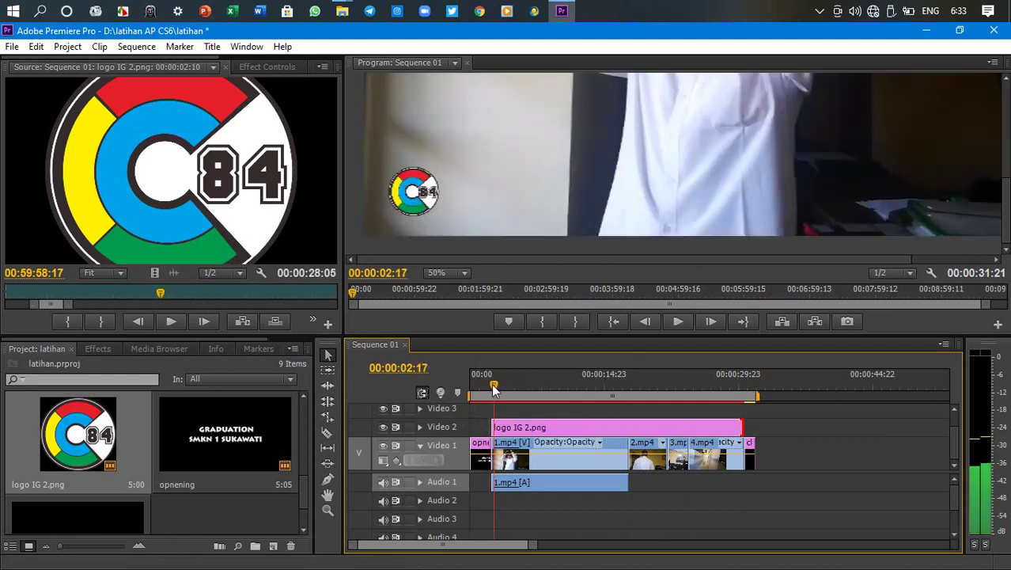
{"action": "left_click", "coordinate": [464, 272]}
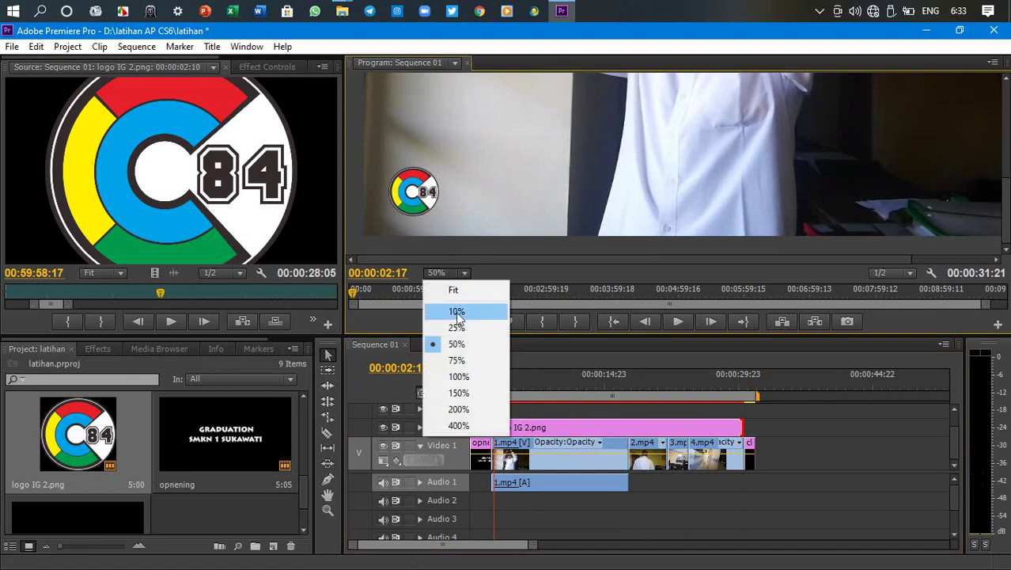
{"action": "left_click", "coordinate": [458, 288]}
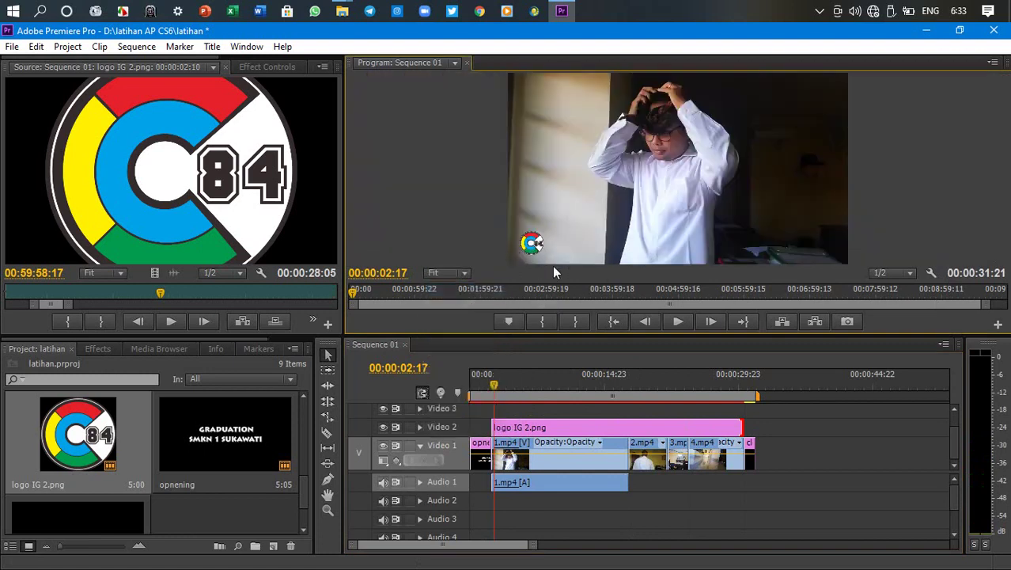
Check the logo's coverage by scrubbing over the opening title and playing the clips from 00:00:02:17.
{"action": "left_click", "coordinate": [486, 396]}
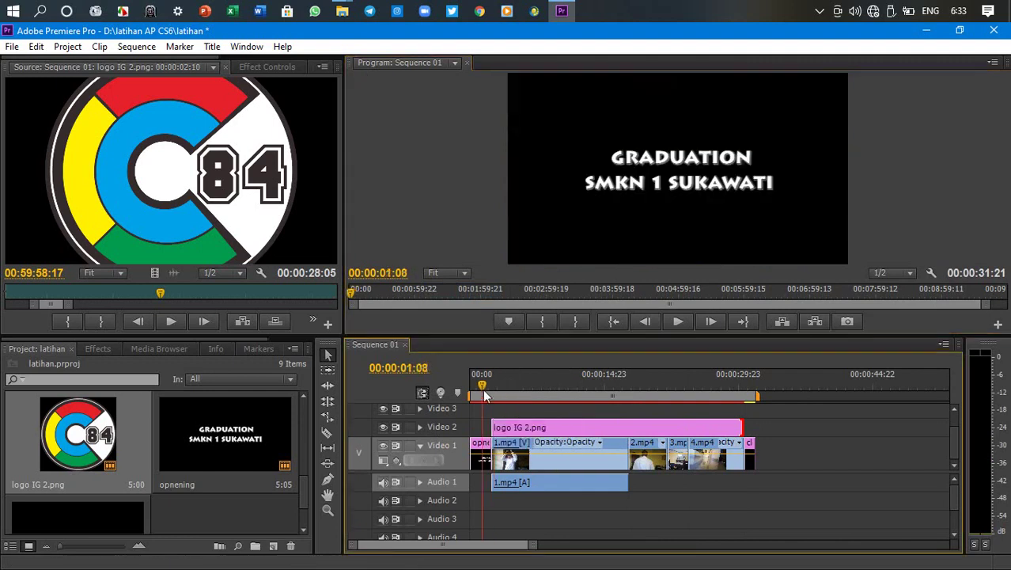
{"action": "left_click_drag", "start_coordinate": [486, 396], "coordinate": [478, 394]}
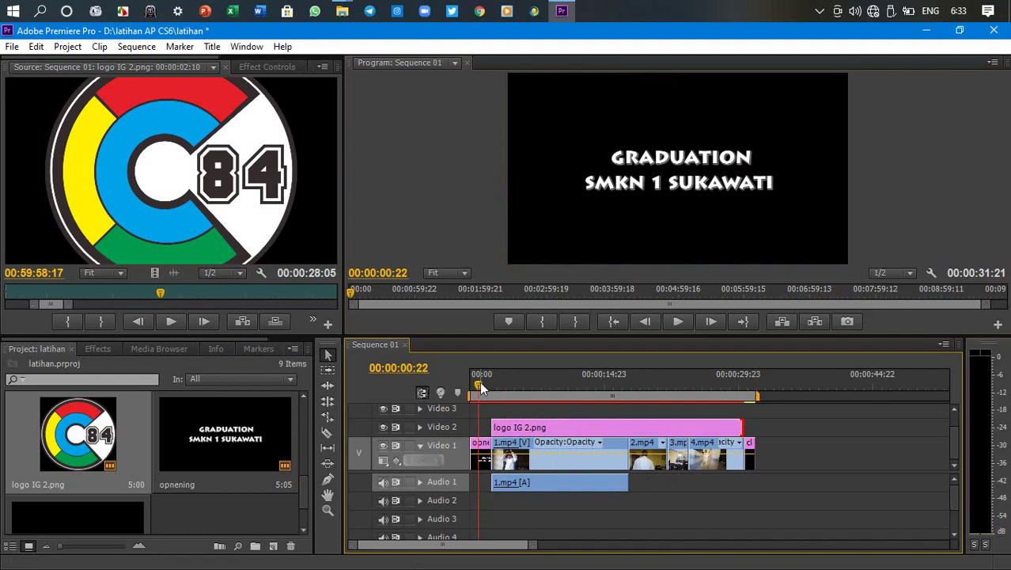
{"action": "left_click_drag", "start_coordinate": [482, 388], "coordinate": [493, 386]}
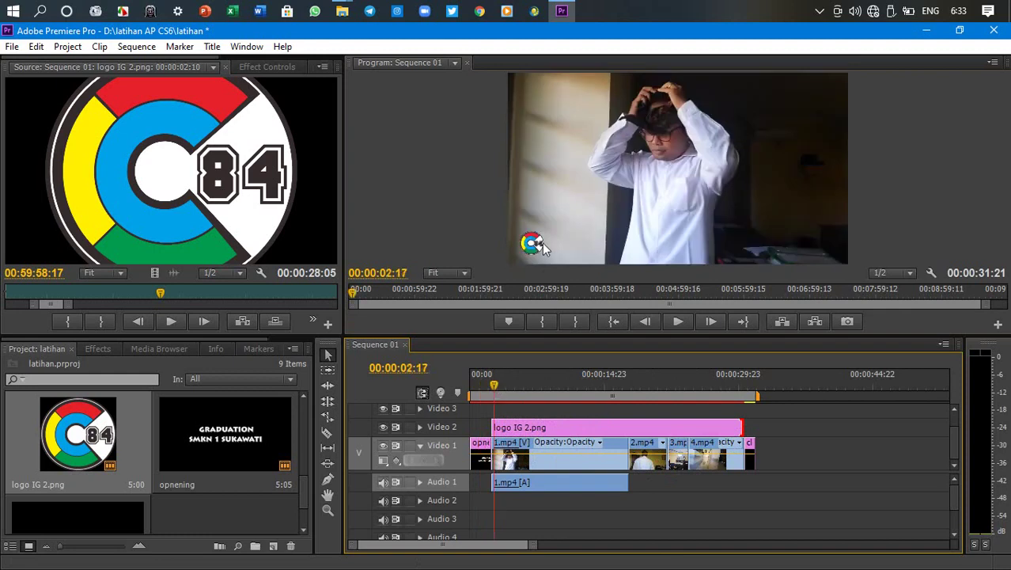
{"action": "key", "text": "space"}
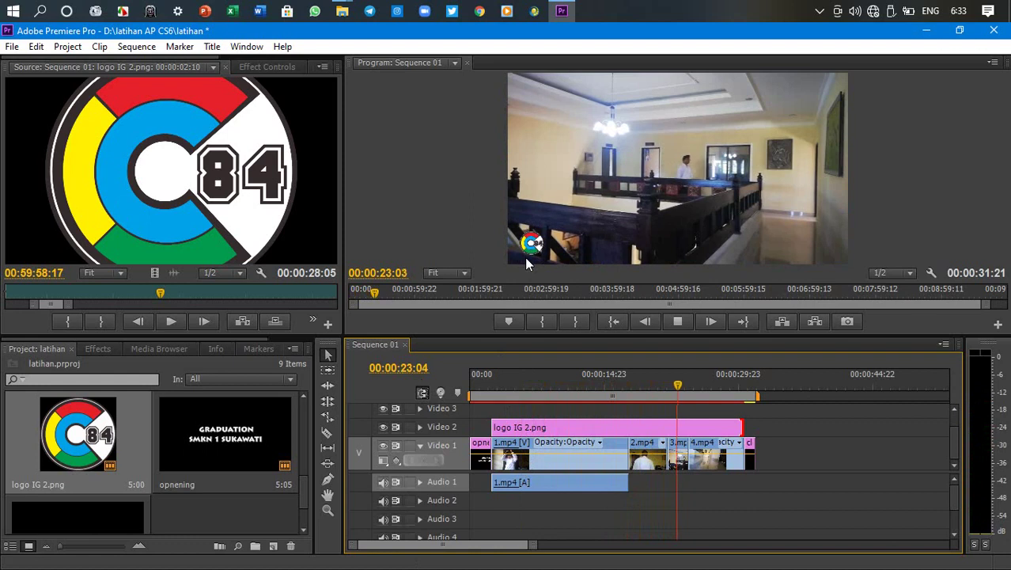
{"action": "key", "text": "space"}
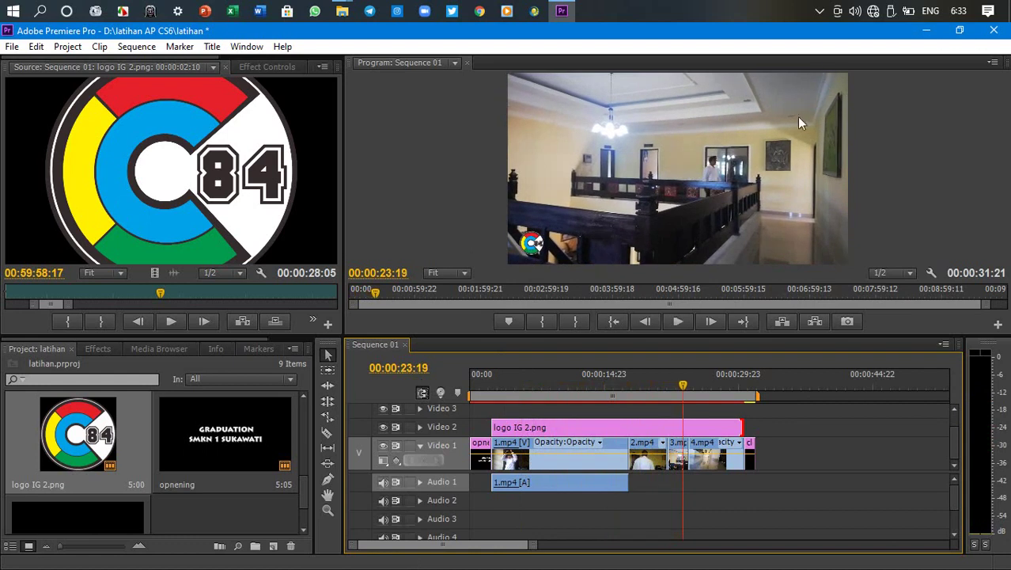
Move the logo overlay to the upper-right corner of the frame.
{"action": "double_click", "coordinate": [534, 250]}
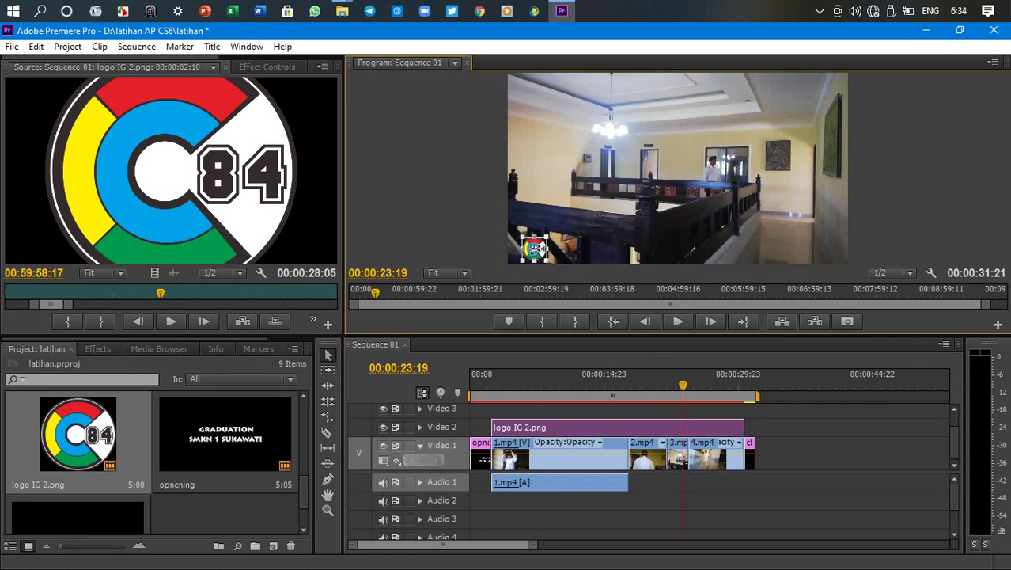
{"action": "left_click_drag", "start_coordinate": [535, 250], "coordinate": [834, 90]}
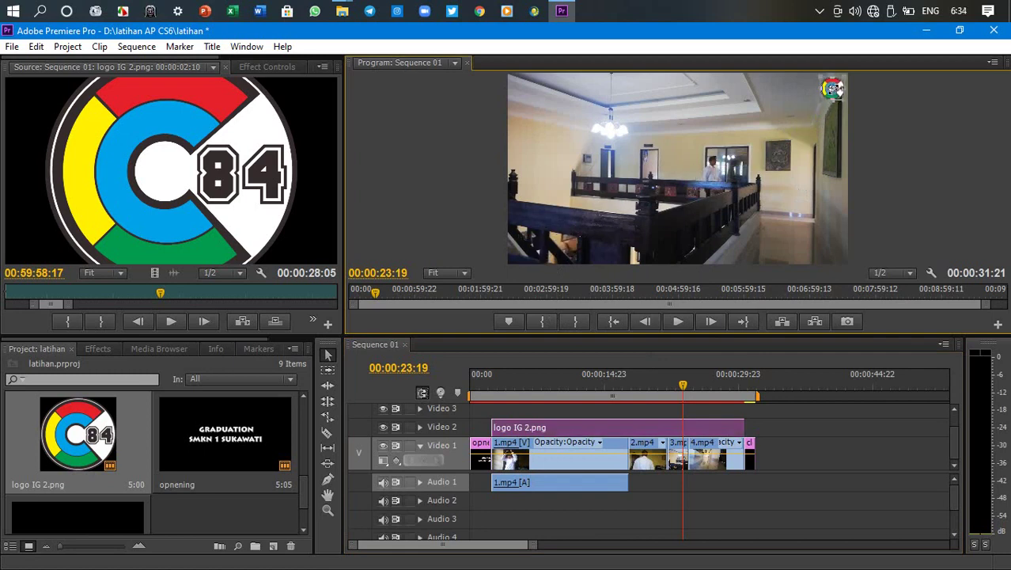
{"action": "left_click", "coordinate": [880, 115]}
Review the logo's upper-right placement by playing the clips from 00:00:11:16 and scrubbing back to the opening title.
{"action": "left_click_drag", "start_coordinate": [682, 387], "coordinate": [574, 391]}
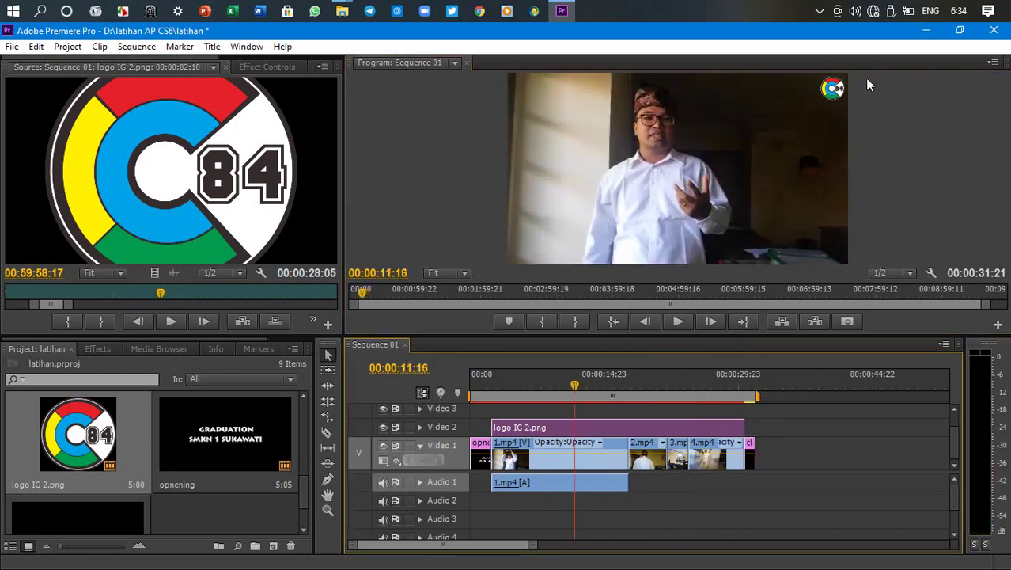
{"action": "left_click", "coordinate": [895, 137]}
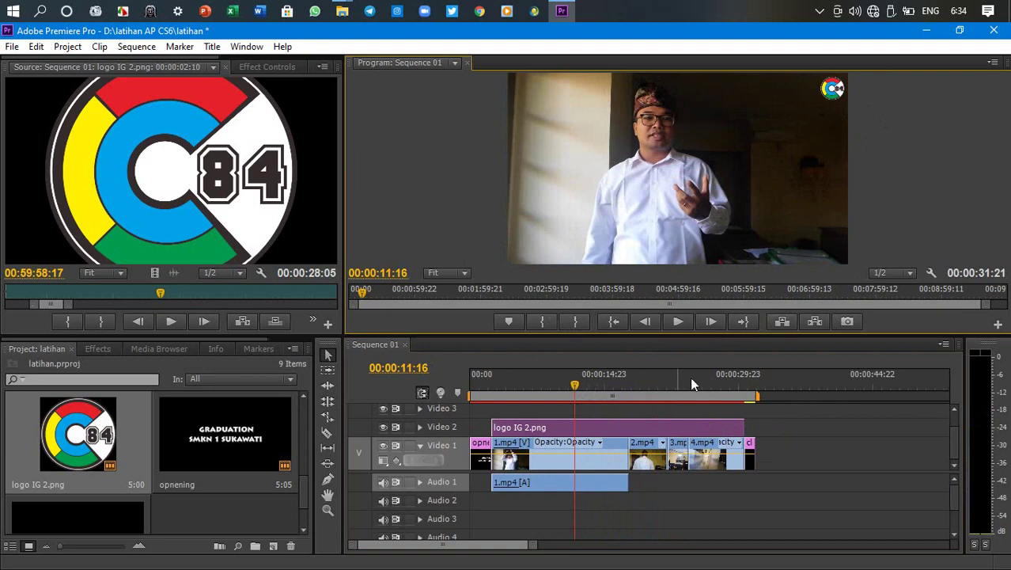
{"action": "key", "text": "space"}
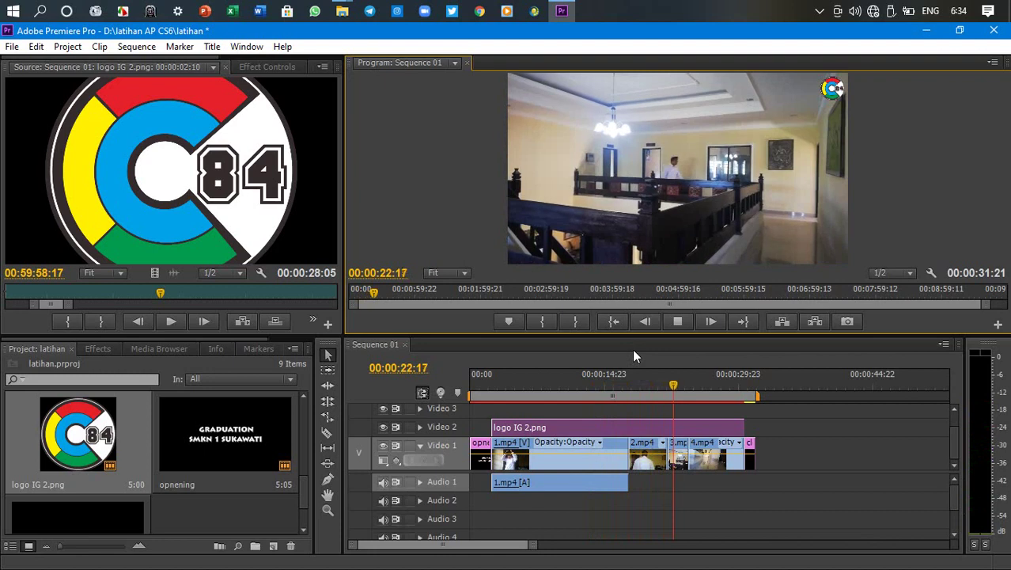
{"action": "key", "text": "space"}
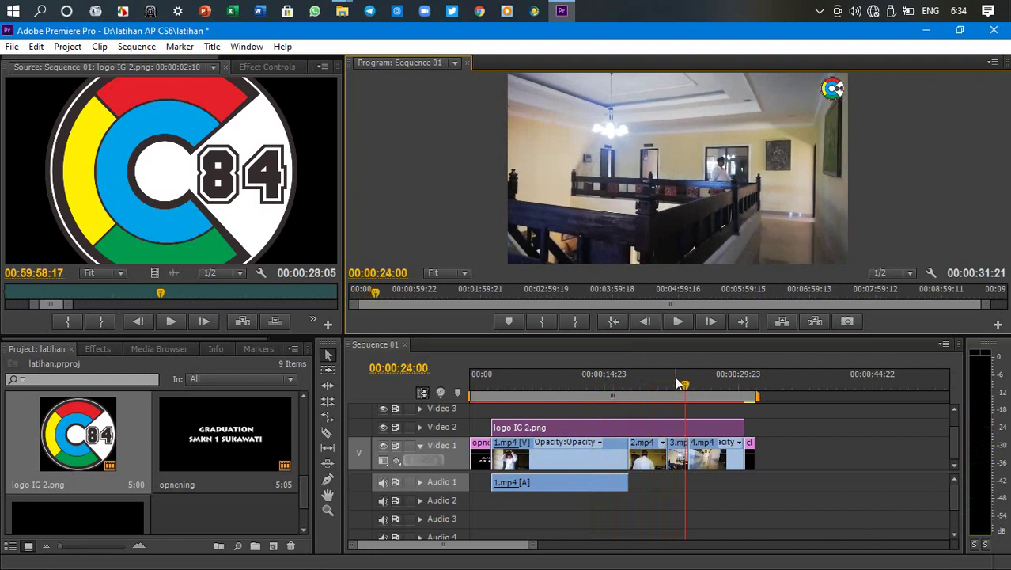
{"action": "left_click_drag", "start_coordinate": [687, 393], "coordinate": [489, 383]}
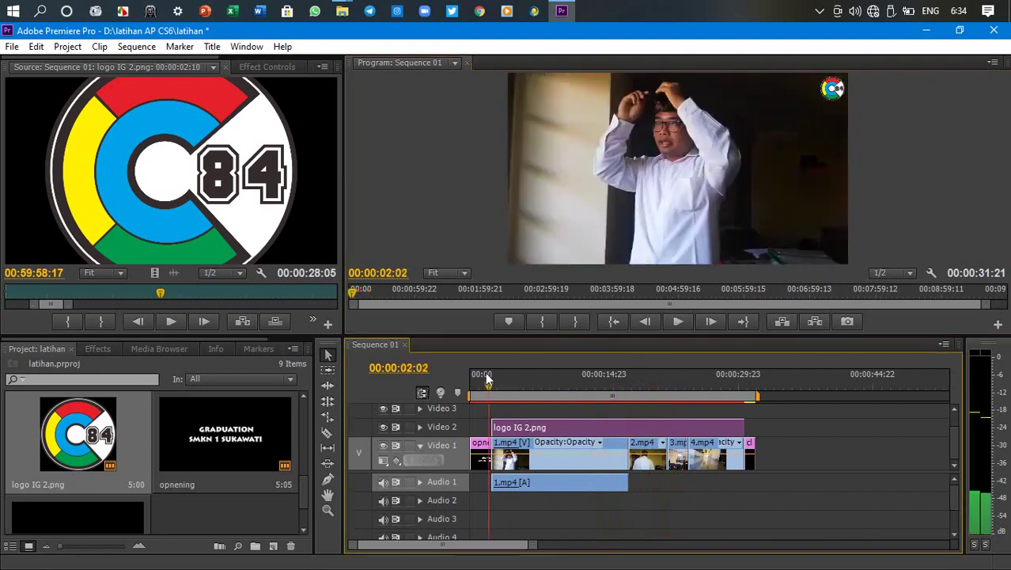
Preview 7.mp4 from its beginning and place only its audio on Audio 2 at the sequence start.
{"action": "left_click", "coordinate": [172, 372]}
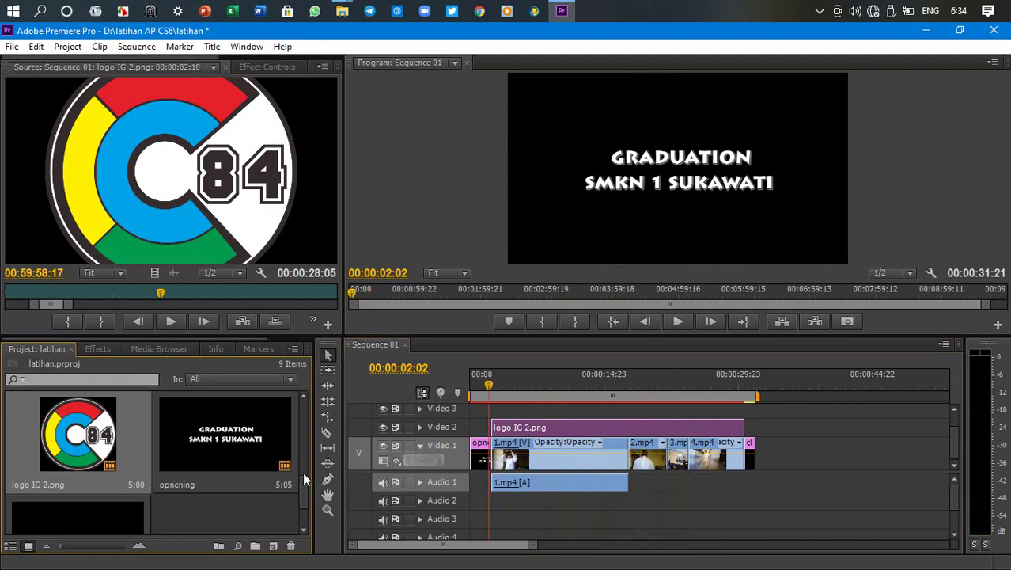
{"action": "mouse_move", "coordinate": [299, 481]}
{"action": "left_mouse_down"}
{"action": "mouse_move", "coordinate": [301, 503]}
{"action": "mouse_move", "coordinate": [300, 431]}
{"action": "mouse_move", "coordinate": [290, 465]}
{"action": "left_mouse_up"}
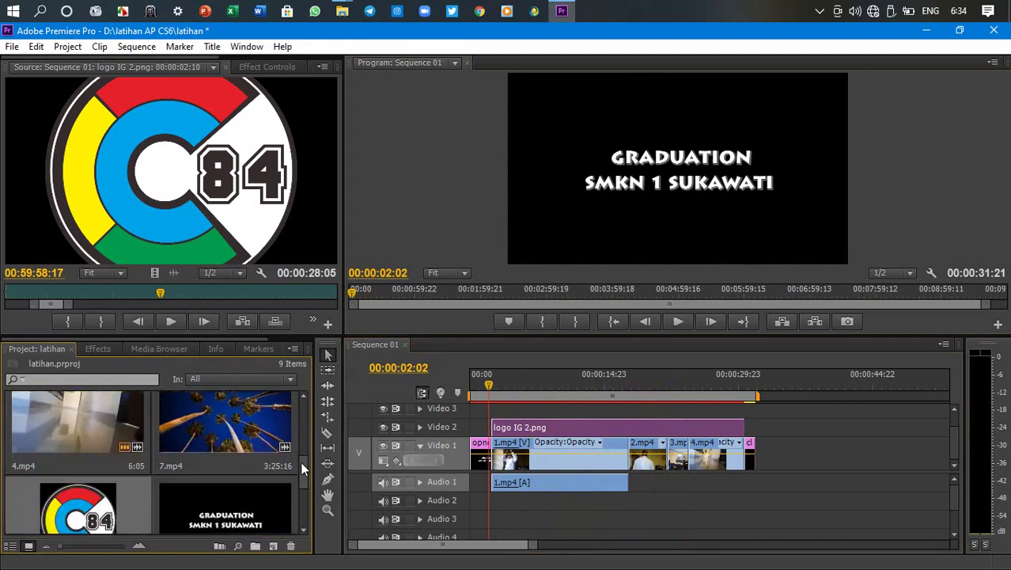
{"action": "double_click", "coordinate": [224, 431]}
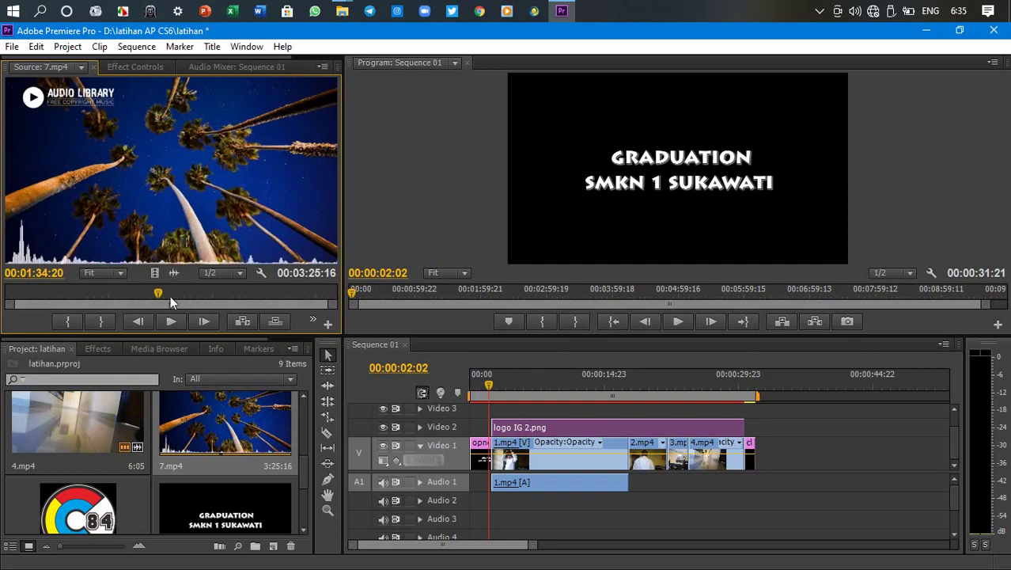
{"action": "left_click_drag", "start_coordinate": [159, 294], "coordinate": [7, 295]}
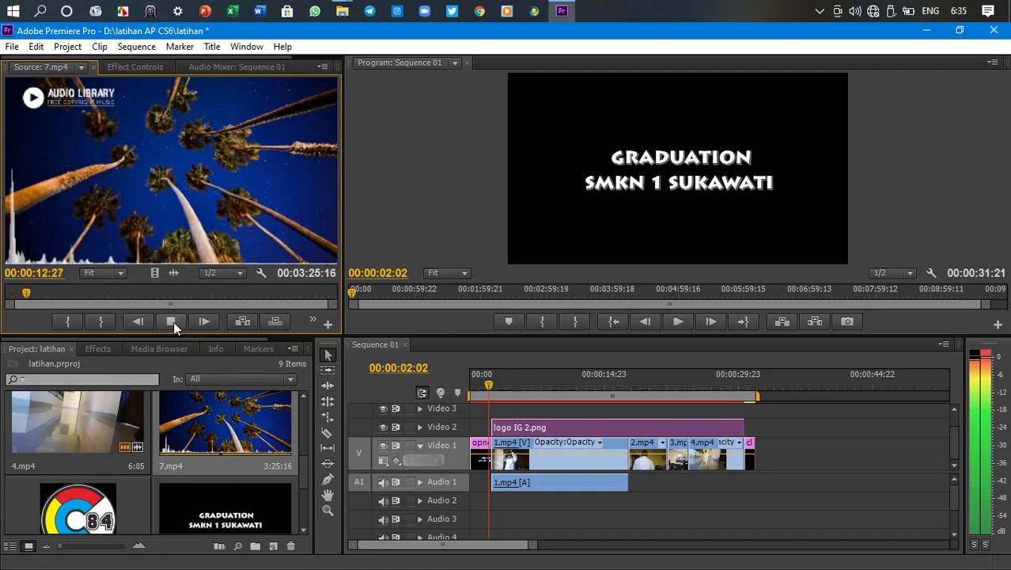
{"action": "left_click", "coordinate": [173, 321]}
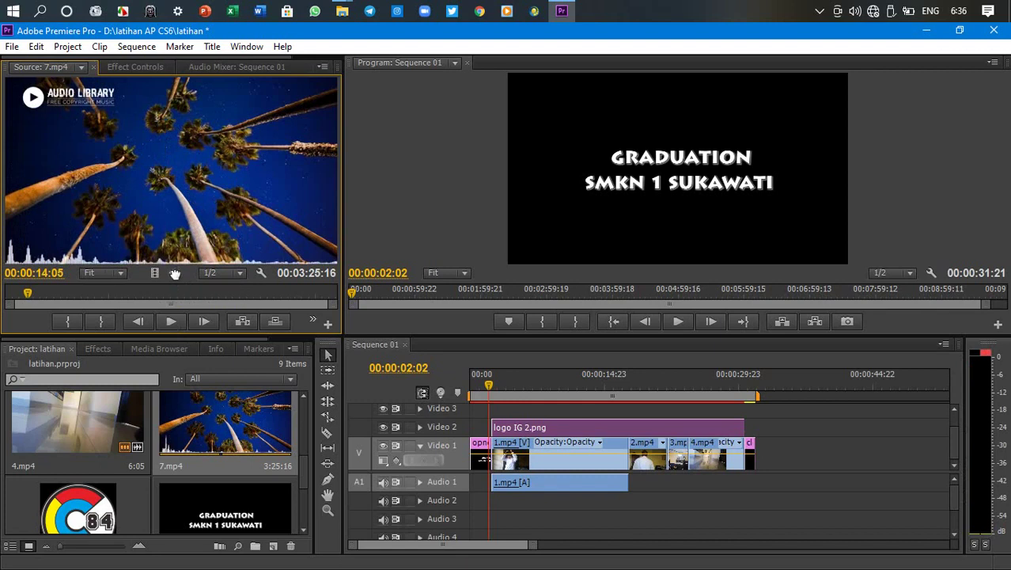
{"action": "left_click_drag", "start_coordinate": [205, 321], "coordinate": [465, 498]}
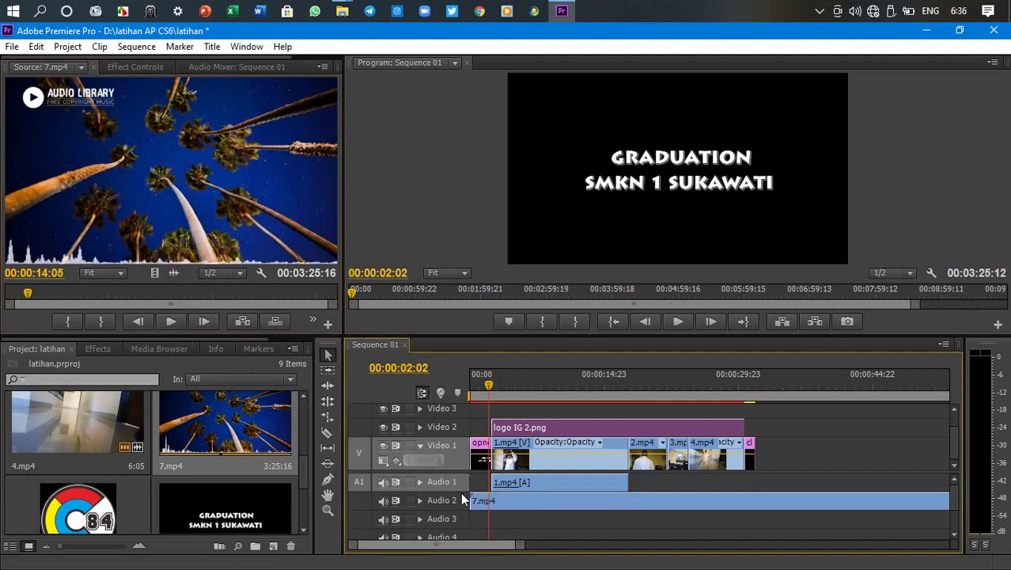
Play the sequence from the start through to the closing title with the background music, lowering the system volume during playback.
{"action": "left_click_drag", "start_coordinate": [489, 387], "coordinate": [472, 389]}
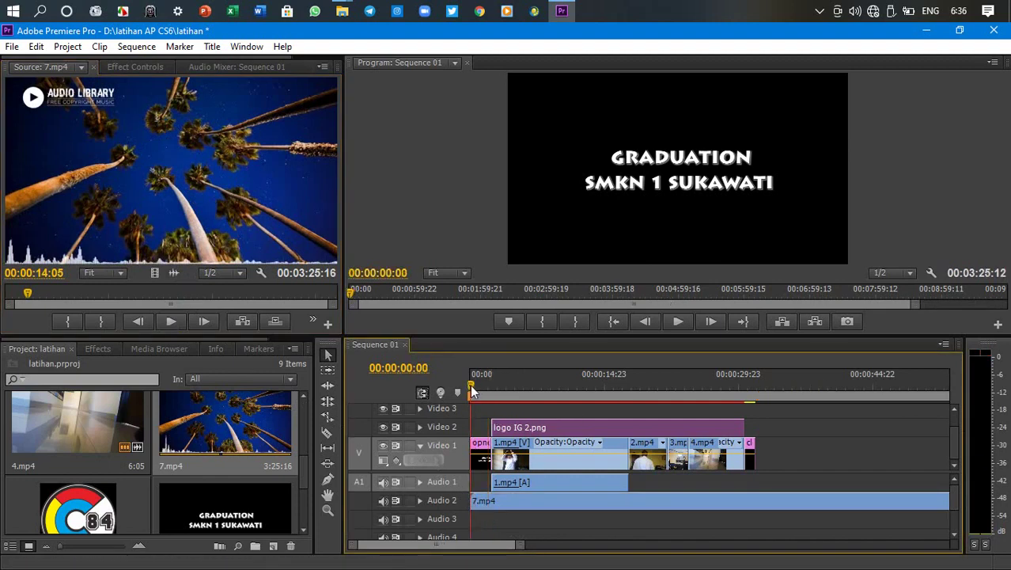
{"action": "key", "text": "space"}
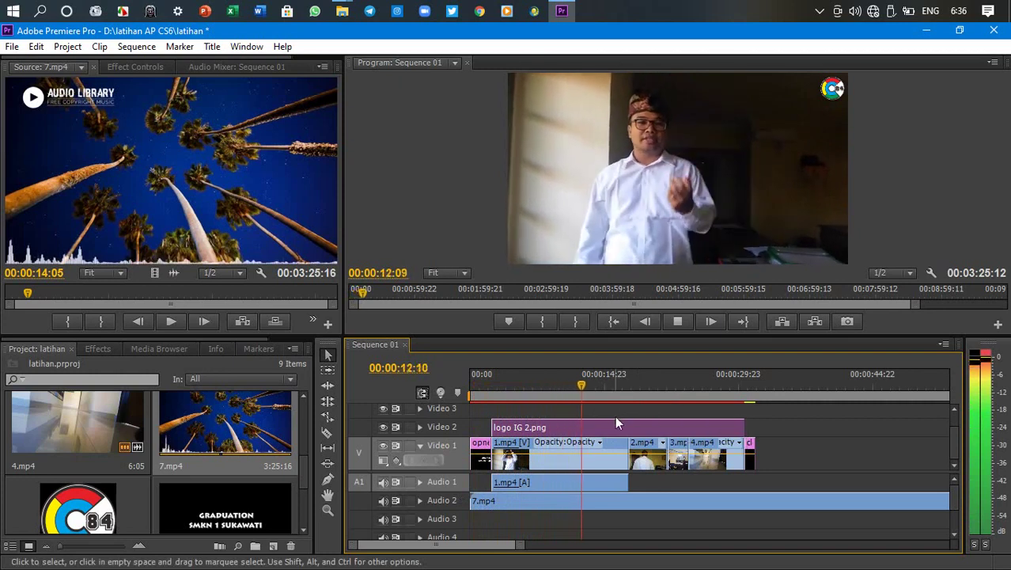
{"action": "key", "text": "XF86AudioLowerVolume"}
{"action": "key", "text": "XF86AudioLowerVolume"}
{"action": "key", "text": "XF86AudioLowerVolume"}
{"action": "key", "text": "XF86AudioLowerVolume"}
{"action": "key", "text": "XF86AudioLowerVolume"}
{"action": "key", "text": "XF86AudioLowerVolume"}
{"action": "key", "text": "XF86AudioLowerVolume"}
{"action": "key", "text": "XF86AudioLowerVolume"}
{"action": "key", "text": "XF86AudioLowerVolume"}
{"action": "key", "text": "XF86AudioLowerVolume"}
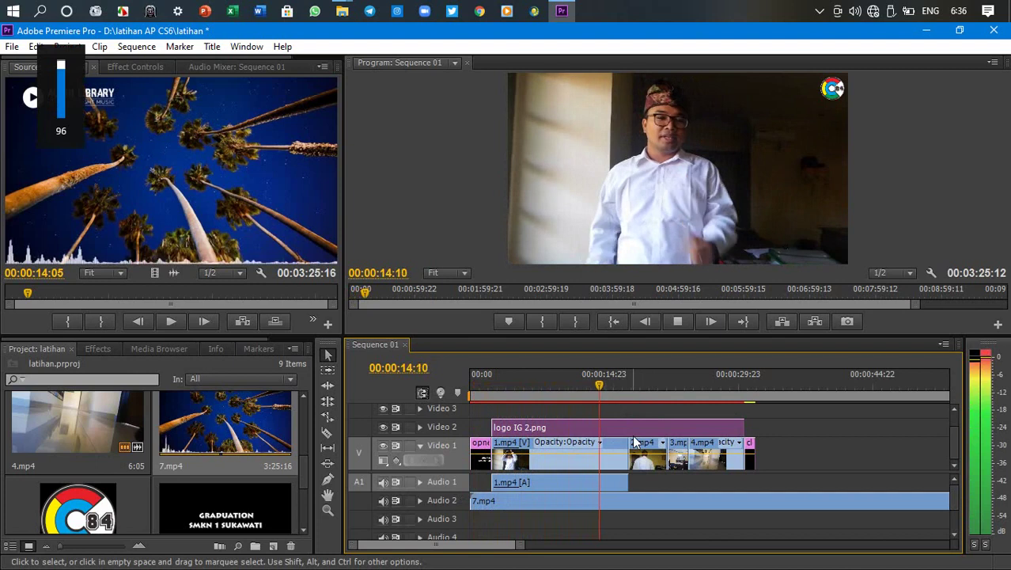
{"action": "key", "text": "XF86AudioLowerVolume"}
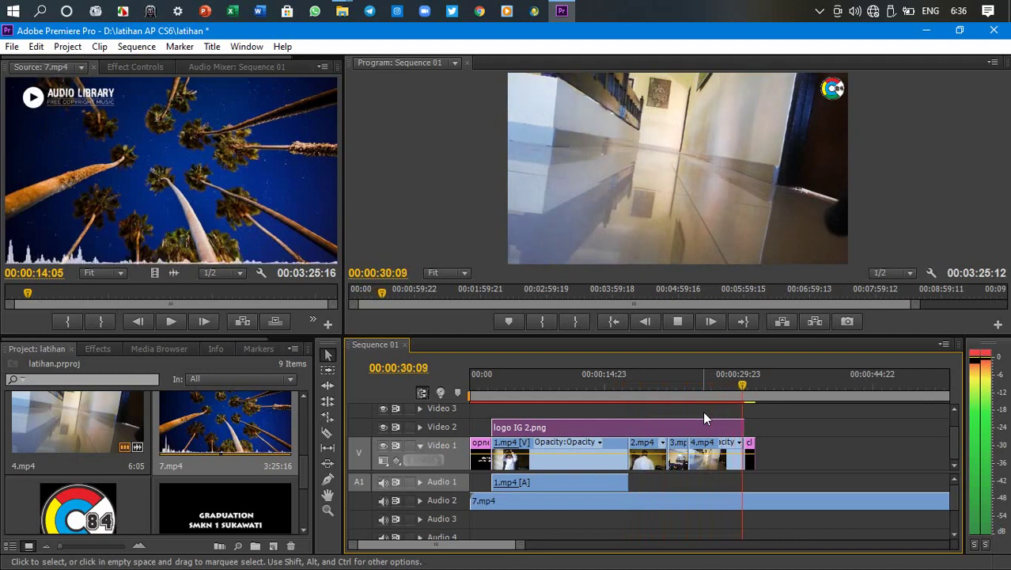
{"action": "key", "text": "space"}
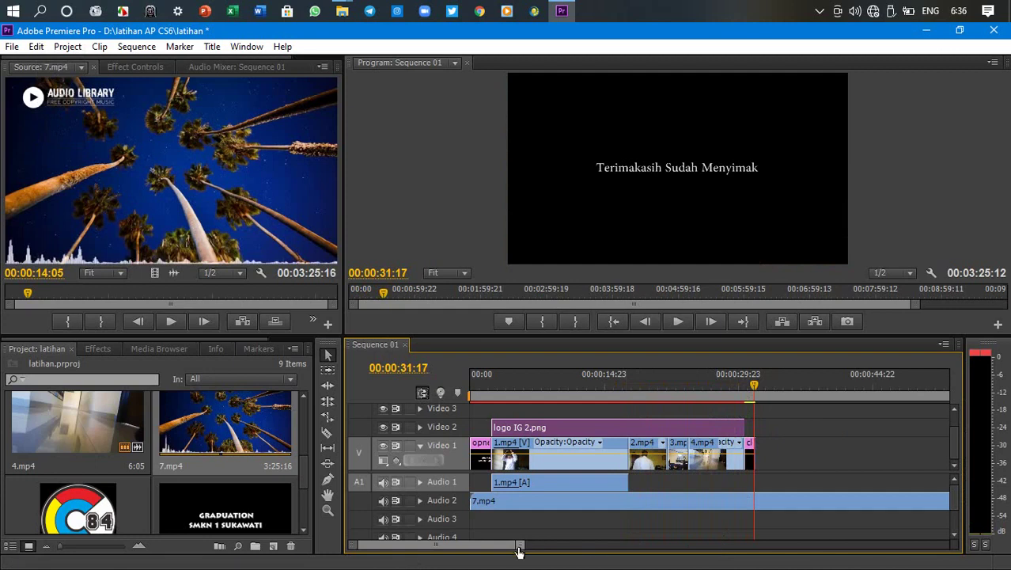
Cut the 7.mp4 audio on Audio 2 at the closing title's end, 00:00:31:21, and delete the remainder.
{"action": "left_click_drag", "start_coordinate": [517, 545], "coordinate": [467, 541]}
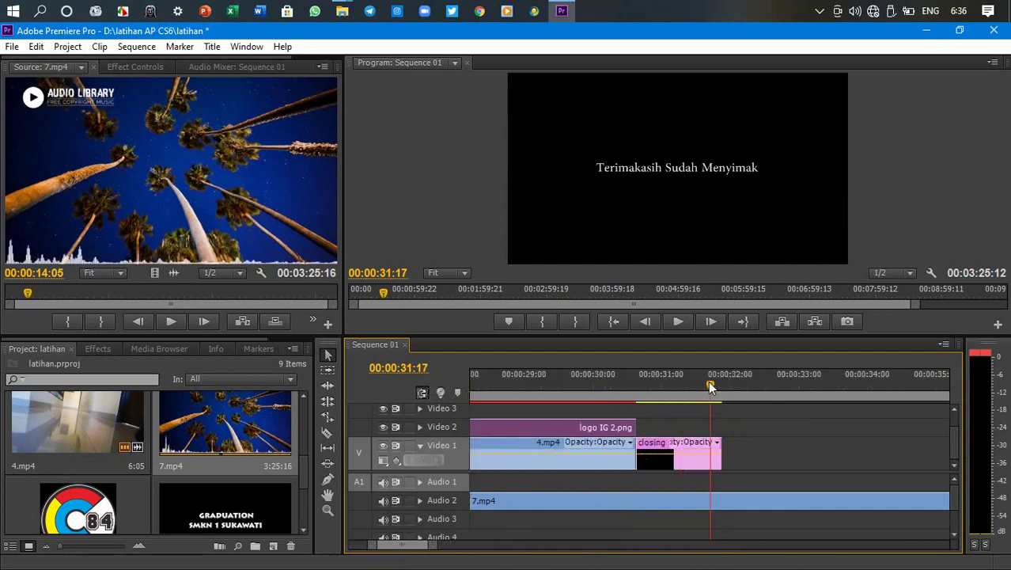
{"action": "left_click_drag", "start_coordinate": [711, 386], "coordinate": [722, 386]}
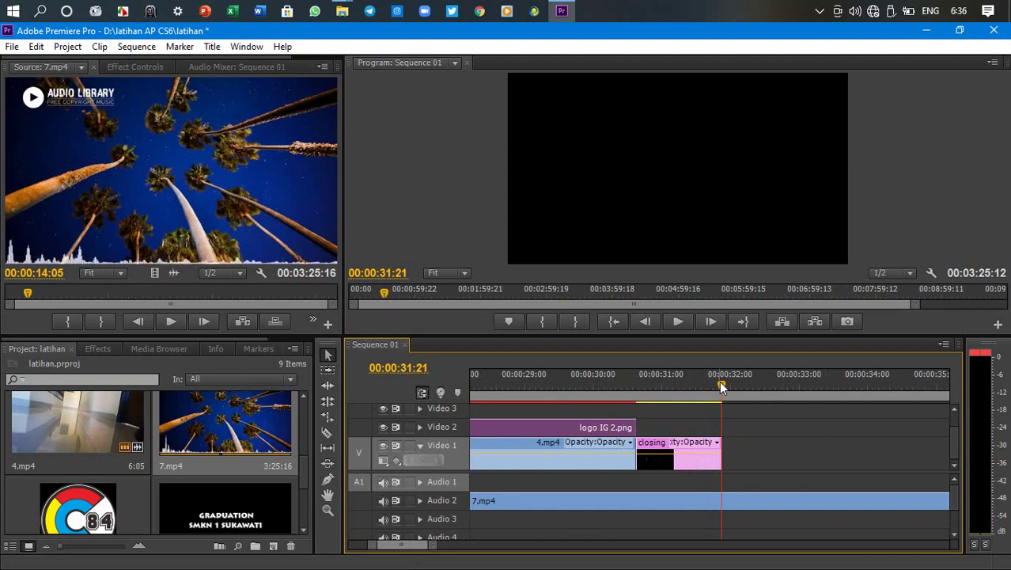
{"action": "left_click", "coordinate": [327, 432]}
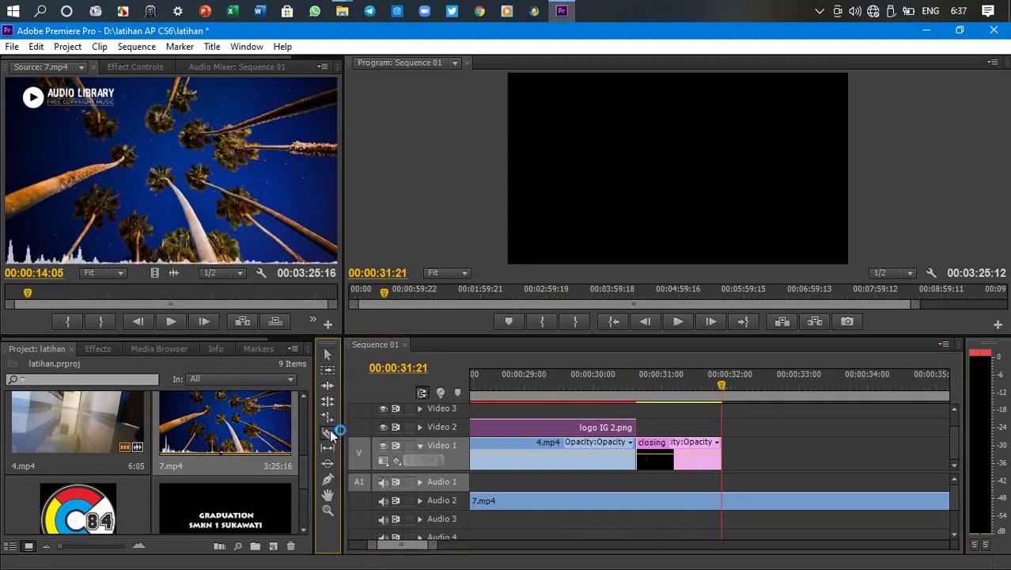
{"action": "left_click", "coordinate": [327, 355]}
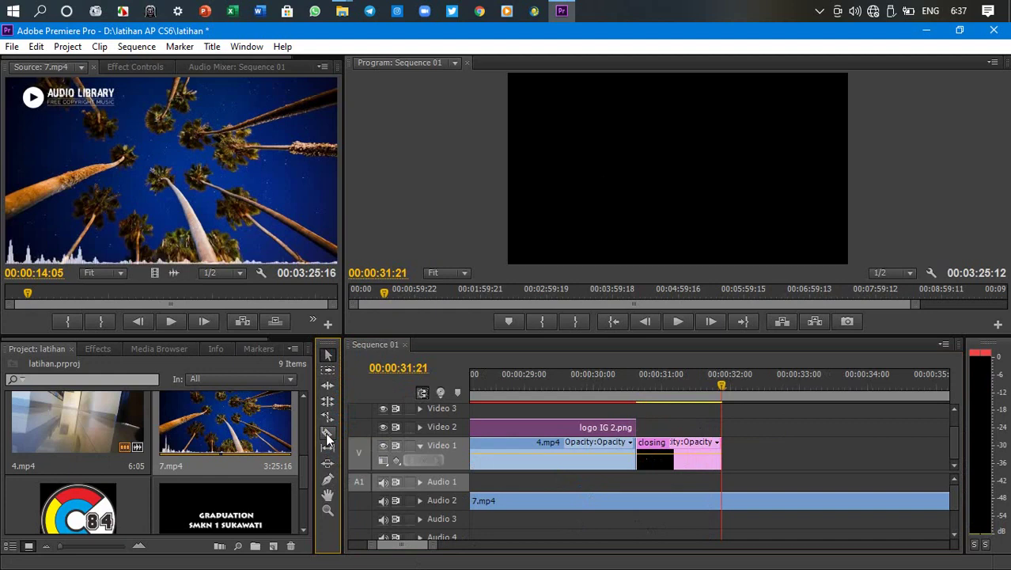
{"action": "key", "text": "v"}
{"action": "left_click", "coordinate": [329, 432]}
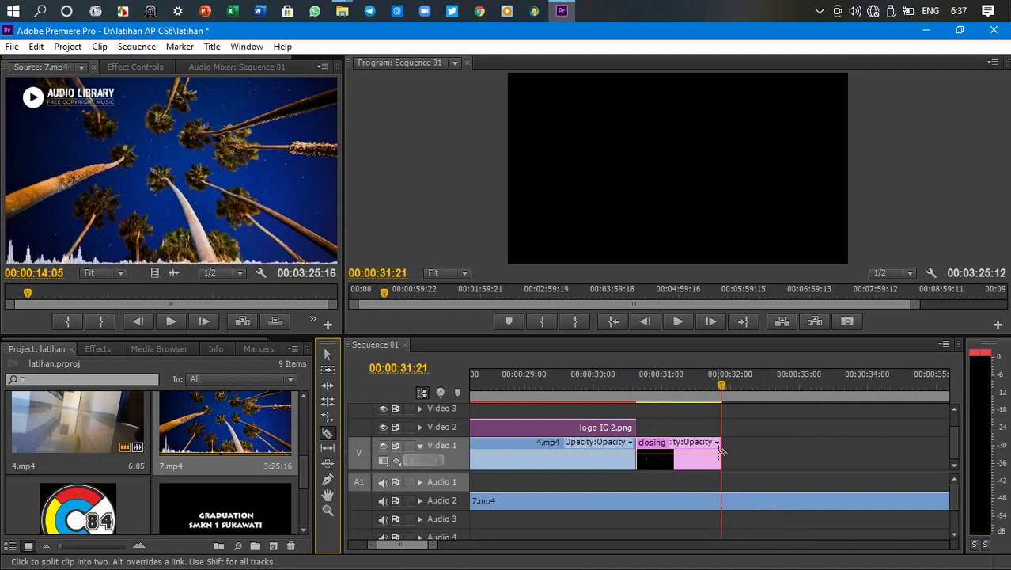
{"action": "left_click", "coordinate": [722, 499]}
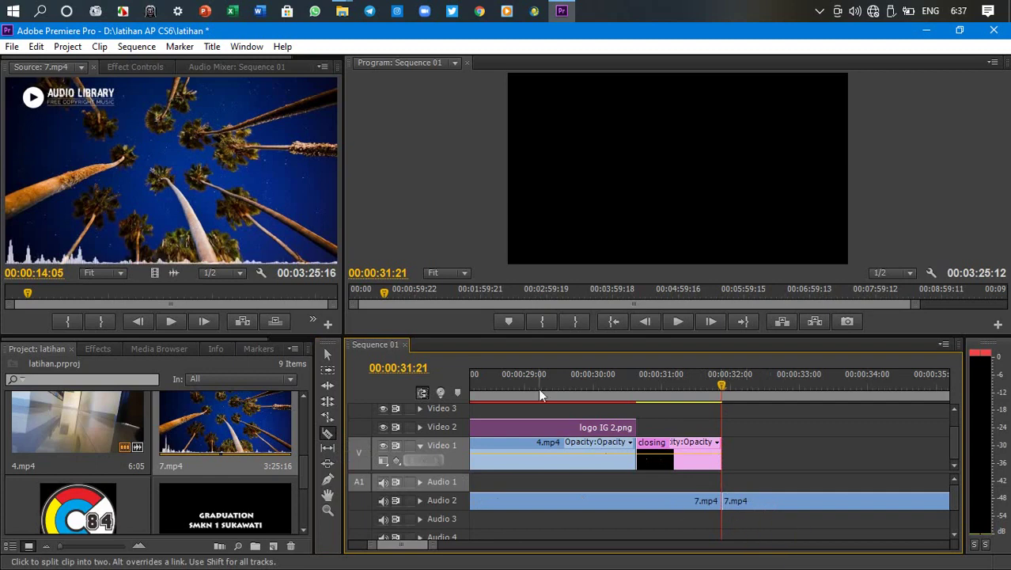
{"action": "left_click", "coordinate": [327, 355]}
{"action": "left_click", "coordinate": [836, 503]}
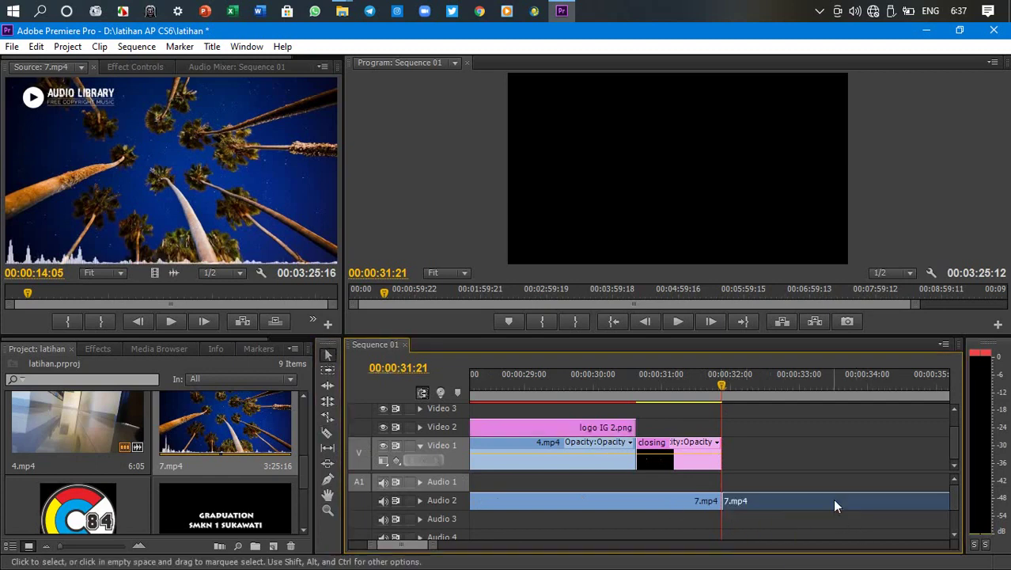
{"action": "key", "text": "Delete"}
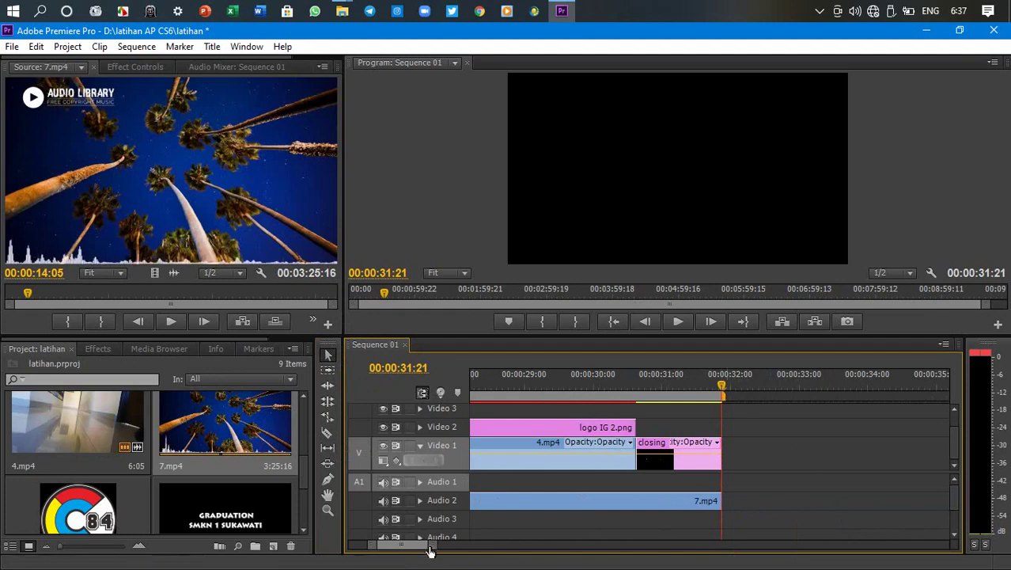
Play the sequence from the start through the opening title into 1.mp4 to check the trimmed music.
{"action": "left_click_drag", "start_coordinate": [429, 546], "coordinate": [496, 554]}
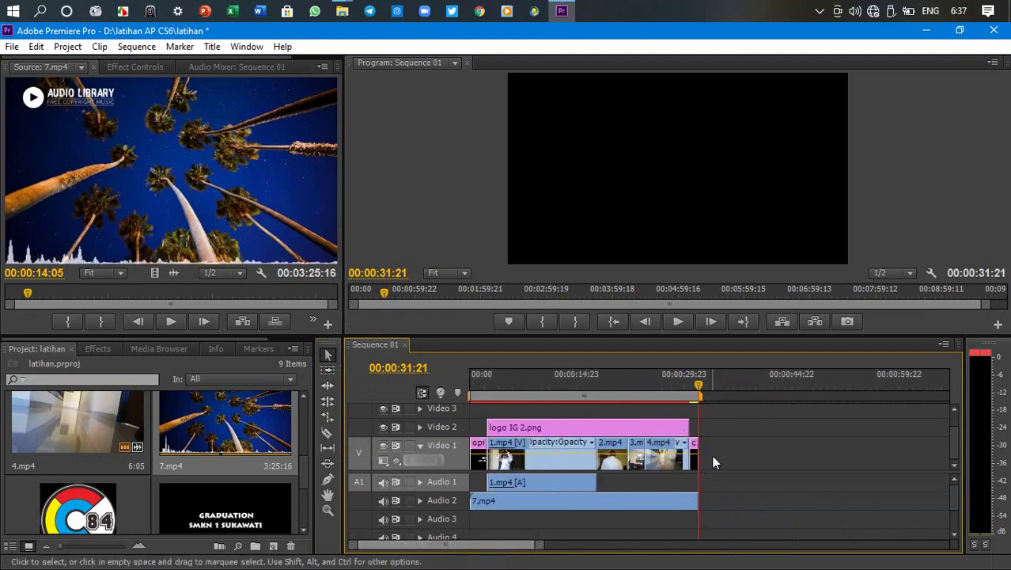
{"action": "left_click_drag", "start_coordinate": [700, 388], "coordinate": [452, 365]}
{"action": "key", "text": "space"}
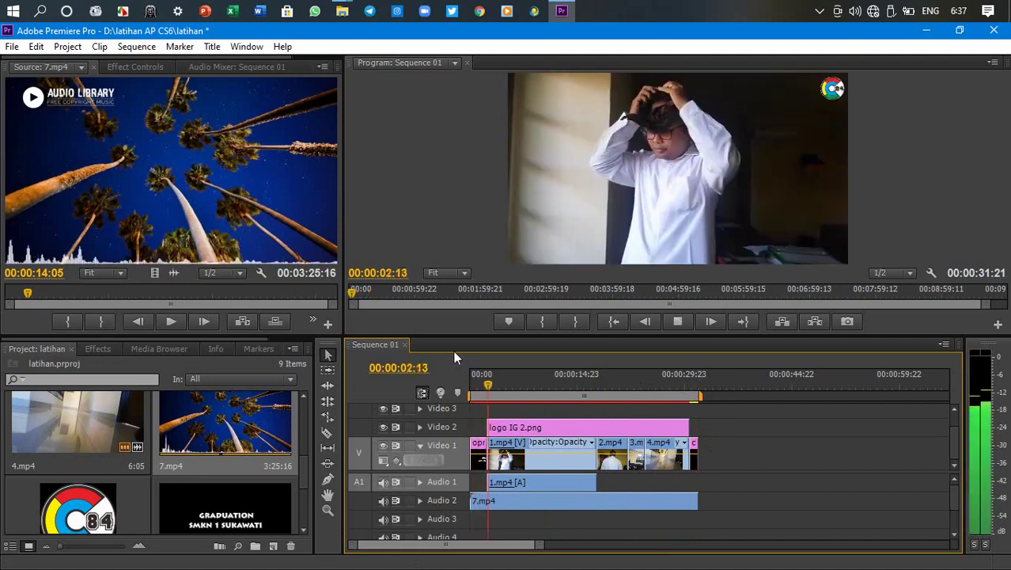
{"action": "key", "text": "space"}
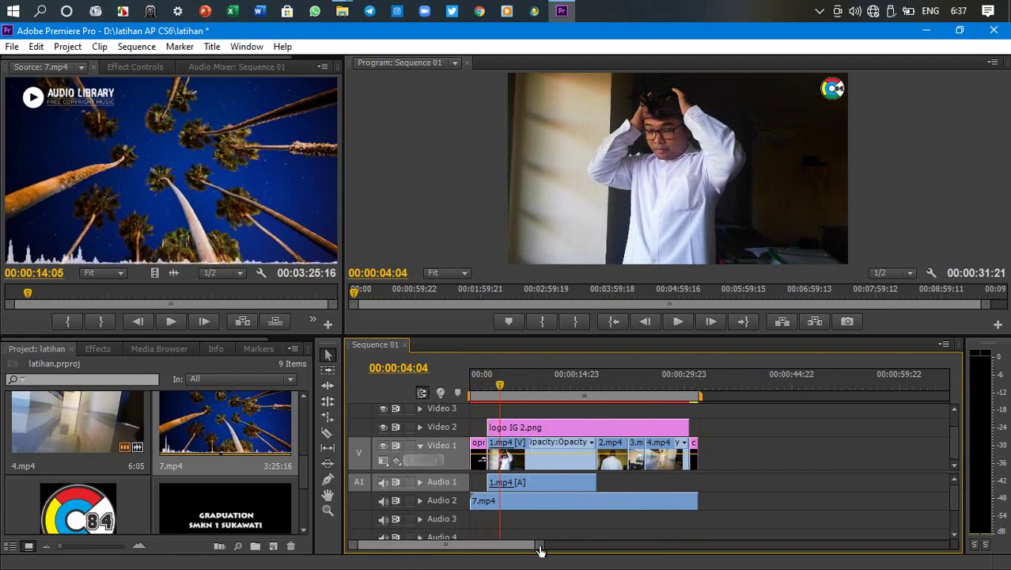
Delete the trimmed music from Audio 2 and place the full 7.mp4 audio there again at the sequence start.
{"action": "mouse_move", "coordinate": [541, 550]}
{"action": "left_mouse_down"}
{"action": "mouse_move", "coordinate": [491, 541]}
{"action": "mouse_move", "coordinate": [553, 546]}
{"action": "left_mouse_up"}
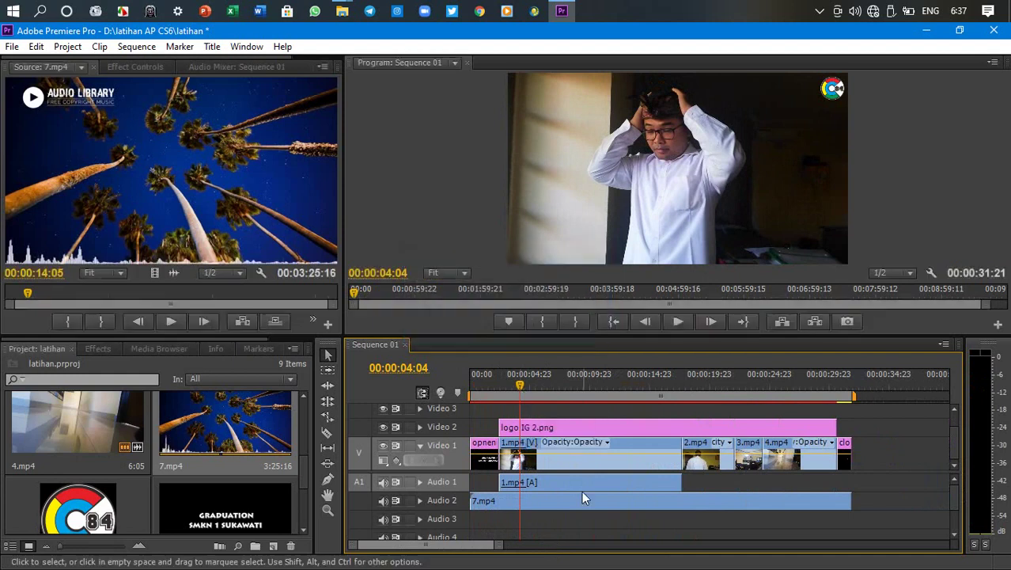
{"action": "left_click", "coordinate": [655, 503]}
{"action": "key", "text": "Delete"}
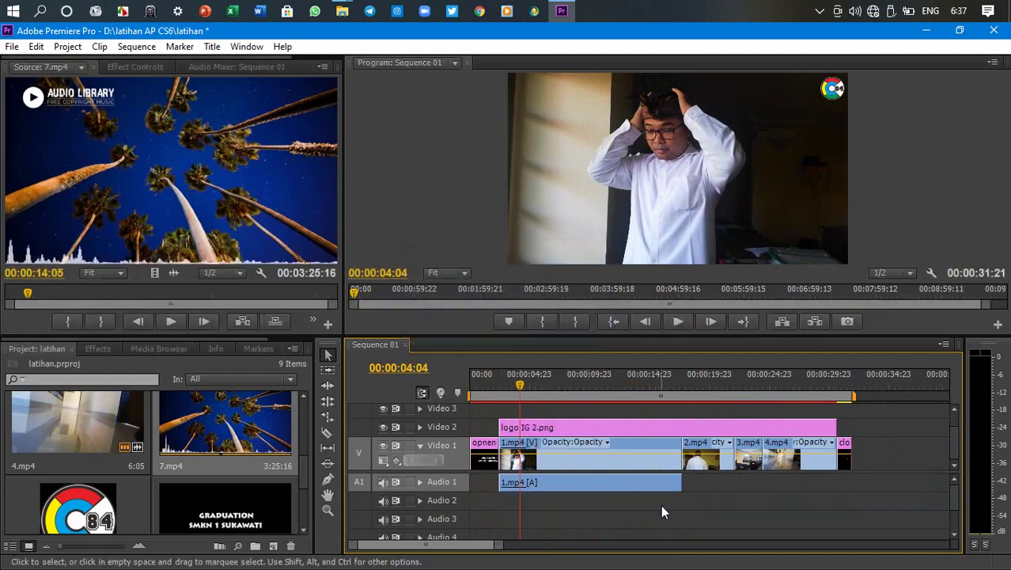
{"action": "left_click", "coordinate": [174, 273]}
{"action": "left_click_drag", "start_coordinate": [176, 275], "coordinate": [478, 500]}
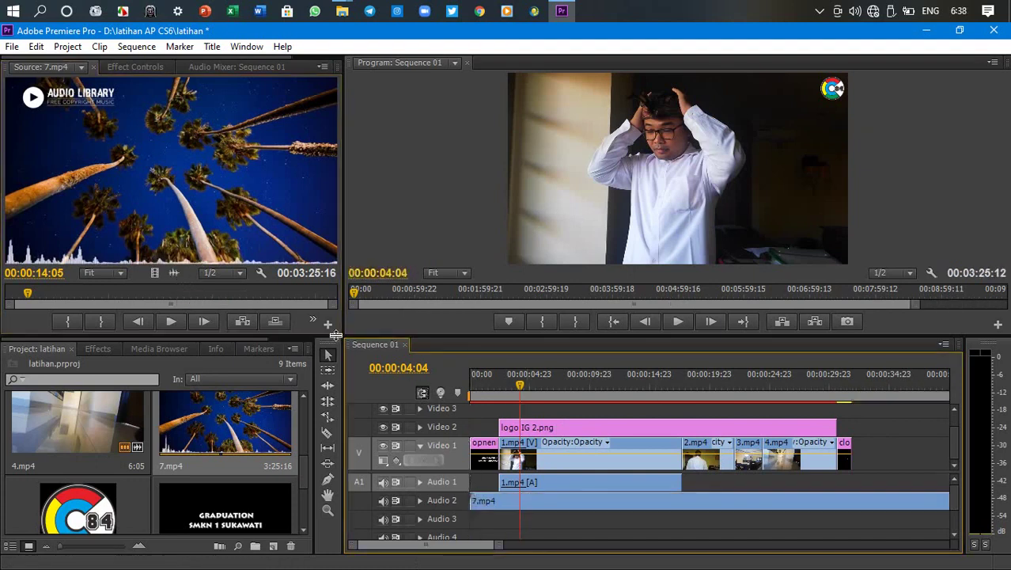
Enlarge the timeline area and expand Audio 2 to a taller height showing the music's waveform.
{"action": "left_click_drag", "start_coordinate": [333, 336], "coordinate": [354, 258]}
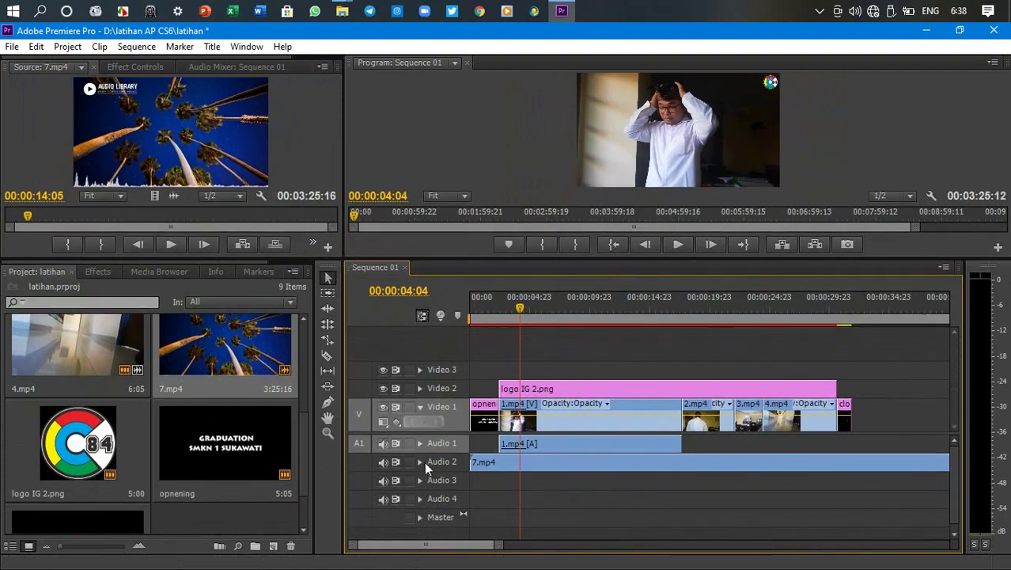
{"action": "left_click", "coordinate": [419, 461]}
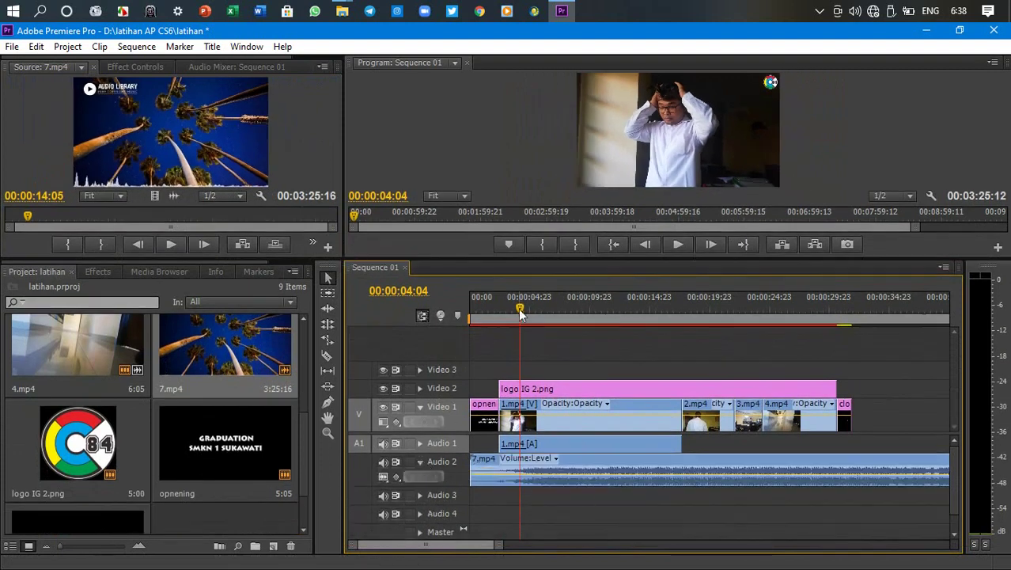
{"action": "left_click_drag", "start_coordinate": [520, 314], "coordinate": [508, 314]}
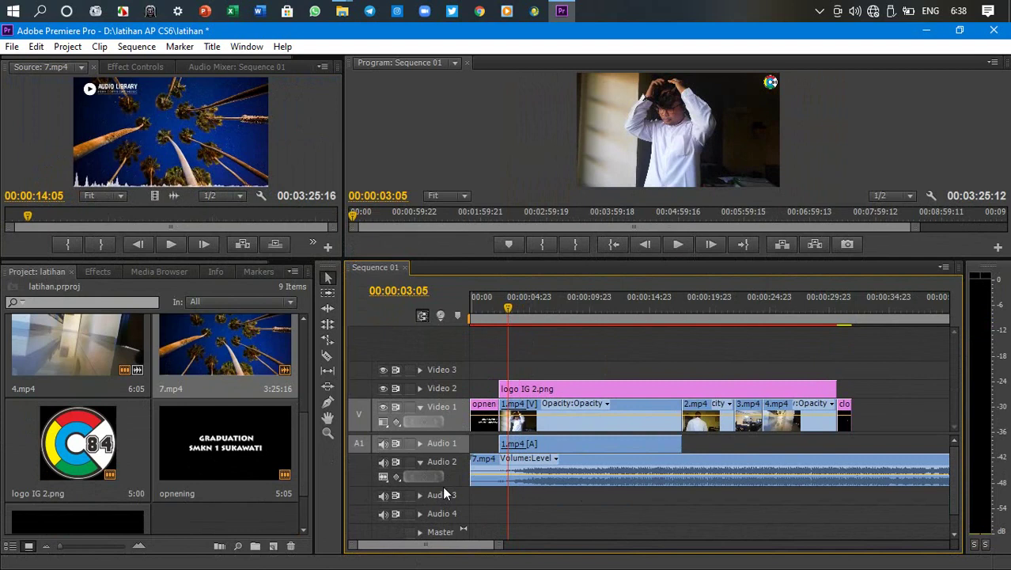
{"action": "left_click_drag", "start_coordinate": [444, 486], "coordinate": [443, 516]}
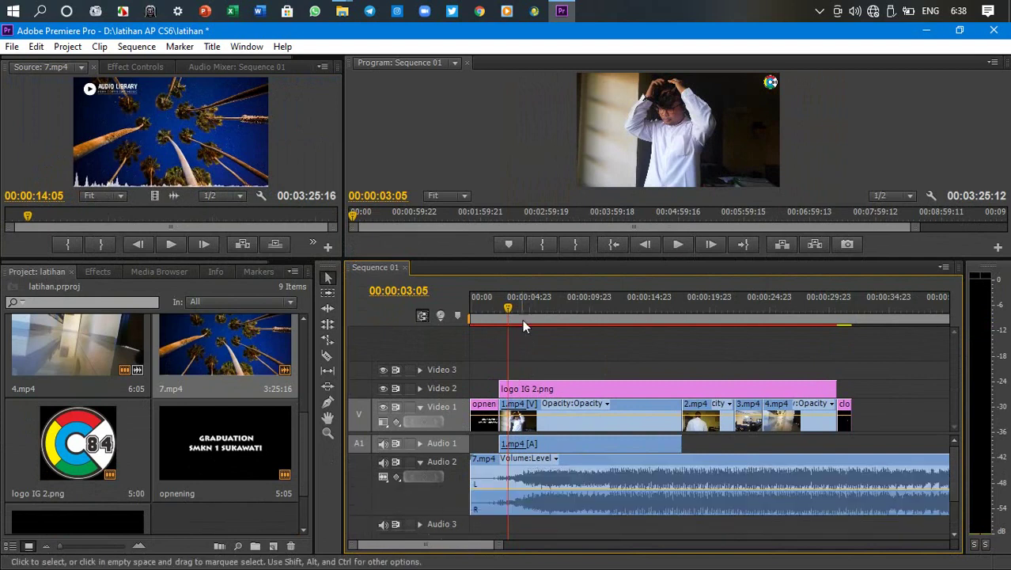
Scrub the quiet beginning of the 7.mp4 audio and split the clip at 00:00:01:19 with the Razor tool.
{"action": "left_click_drag", "start_coordinate": [509, 308], "coordinate": [482, 308]}
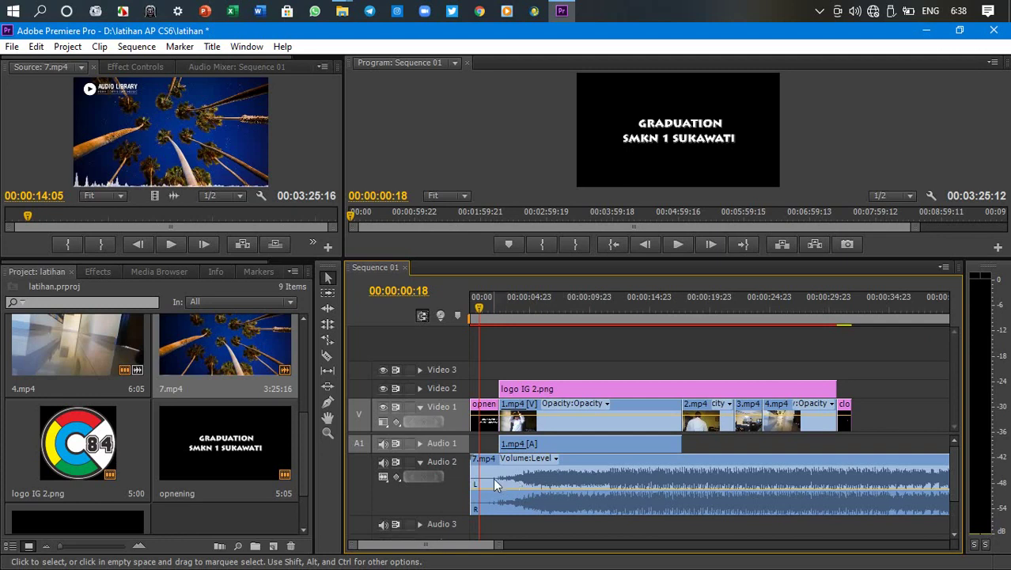
{"action": "left_click", "coordinate": [480, 303]}
{"action": "left_click_drag", "start_coordinate": [481, 303], "coordinate": [494, 317]}
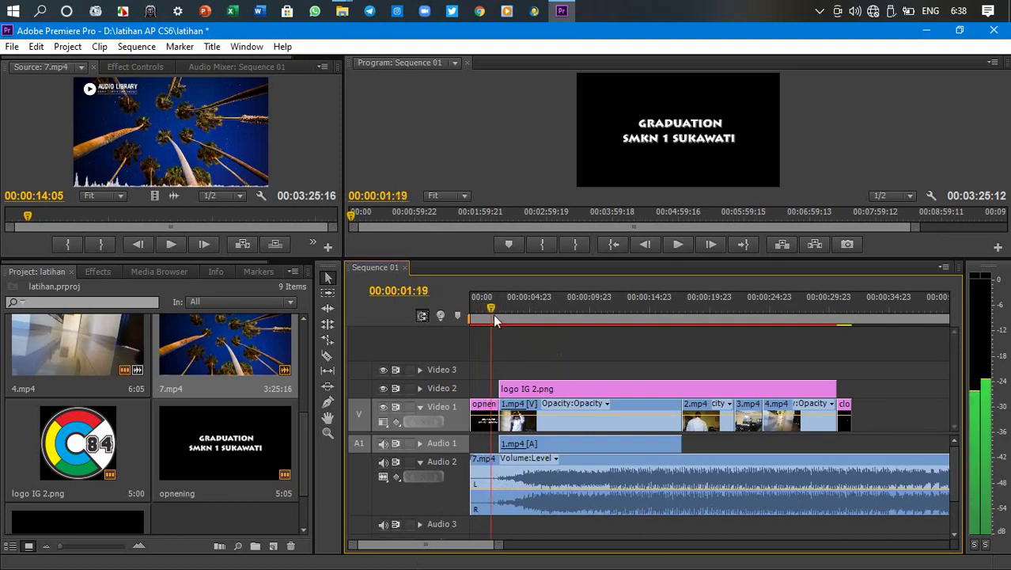
{"action": "left_click", "coordinate": [327, 356]}
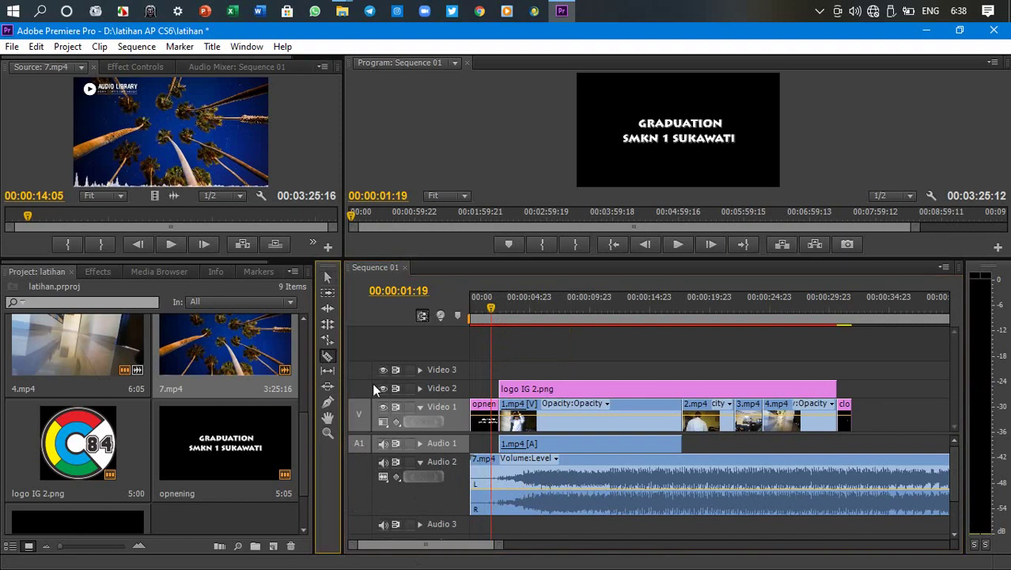
{"action": "left_click", "coordinate": [490, 474]}
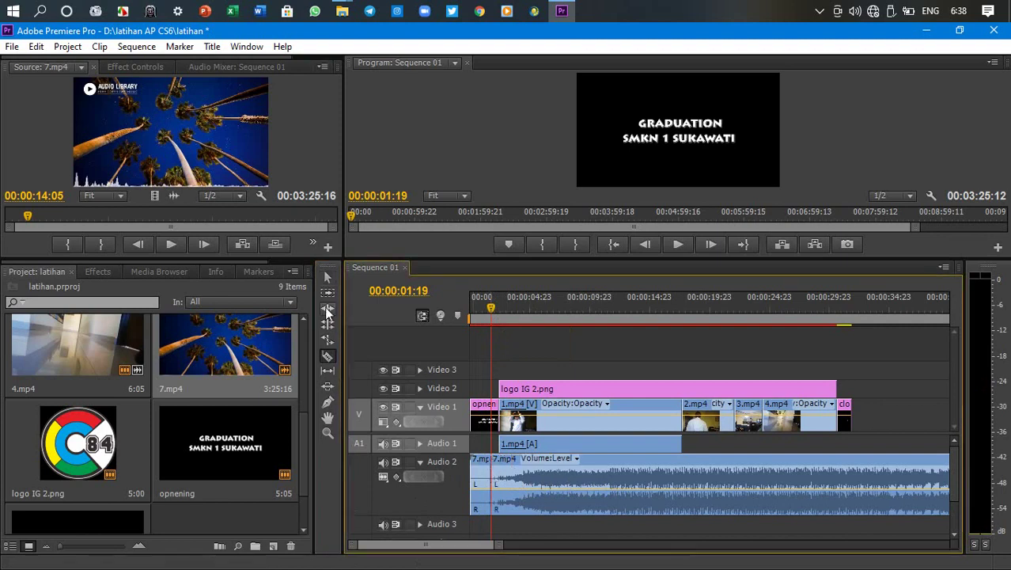
Delete the short quiet piece at the start of Audio 2 and shift the remaining music to the sequence start.
{"action": "key", "text": "v"}
{"action": "left_click", "coordinate": [479, 469]}
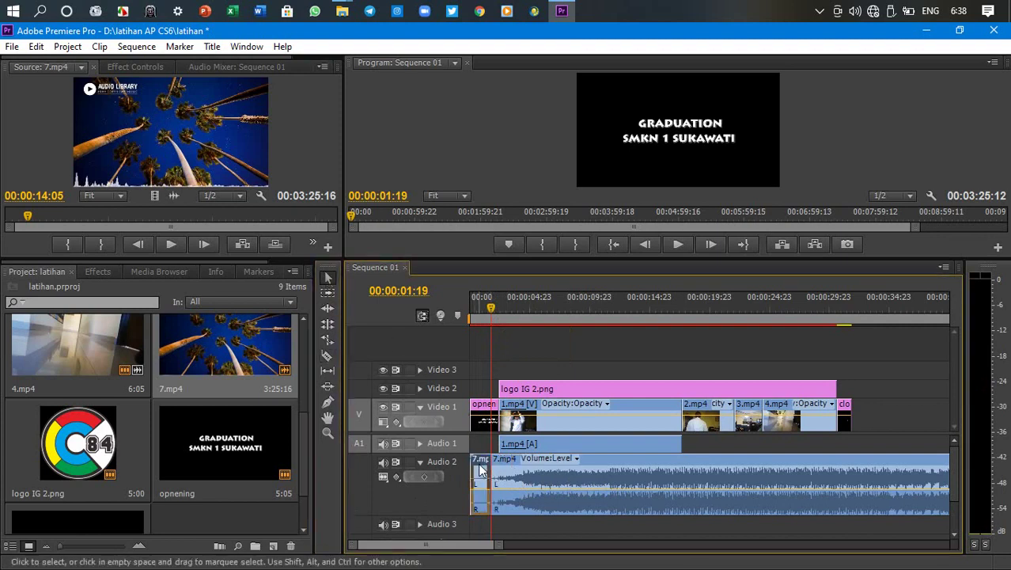
{"action": "key", "text": "Delete"}
{"action": "right_click", "coordinate": [483, 479]}
{"action": "left_click", "coordinate": [636, 513]}
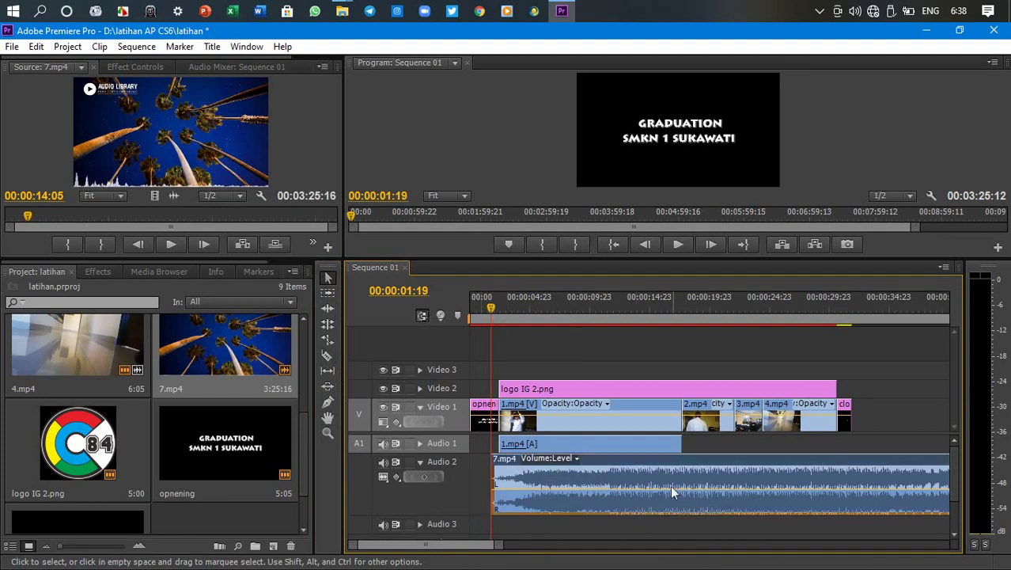
{"action": "left_click_drag", "start_coordinate": [678, 478], "coordinate": [655, 478]}
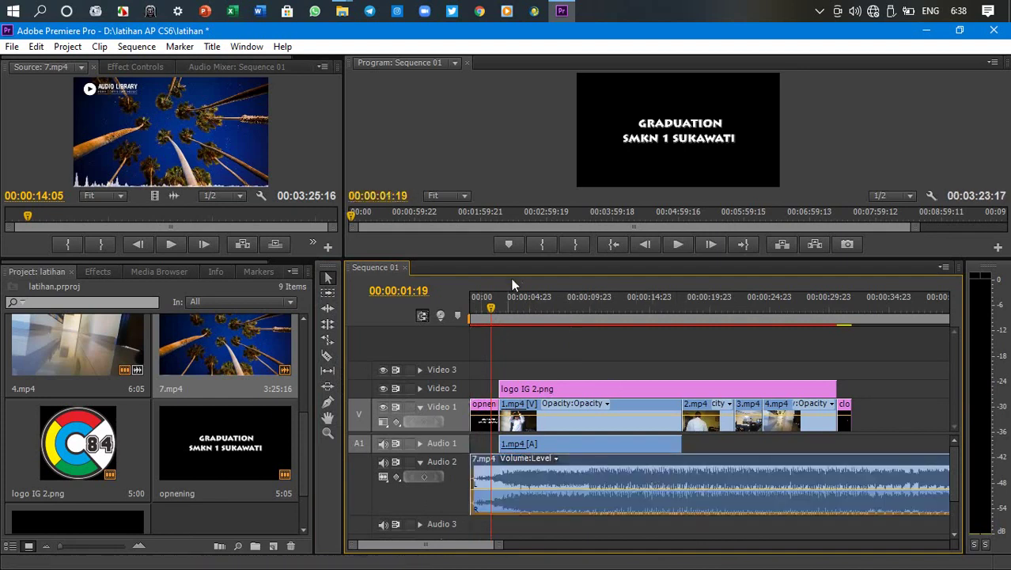
Play the sequence from the start with the shifted music and scrub ahead to the closing title at 00:00:31:17.
{"action": "left_click_drag", "start_coordinate": [490, 311], "coordinate": [458, 303]}
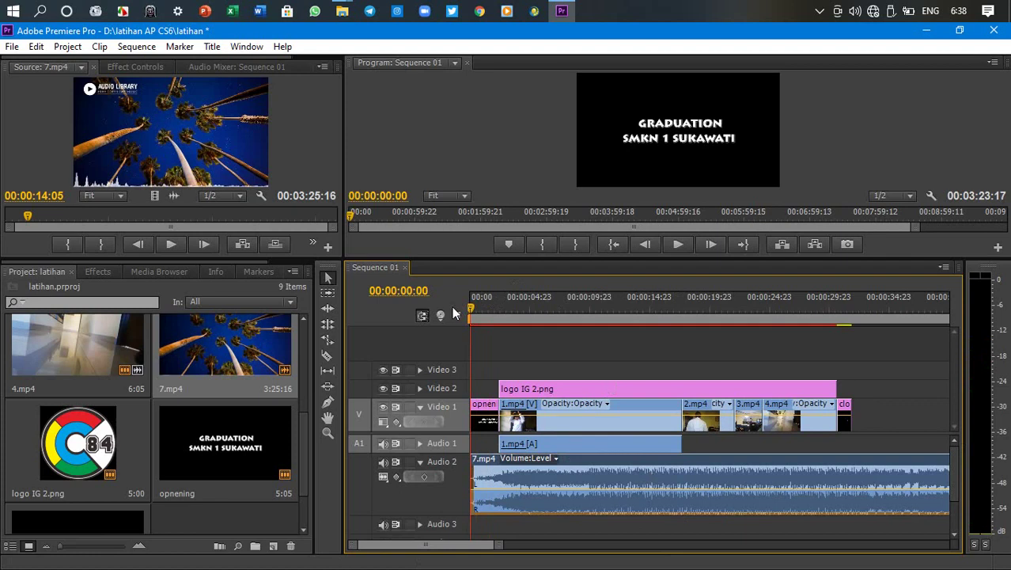
{"action": "key", "text": "space"}
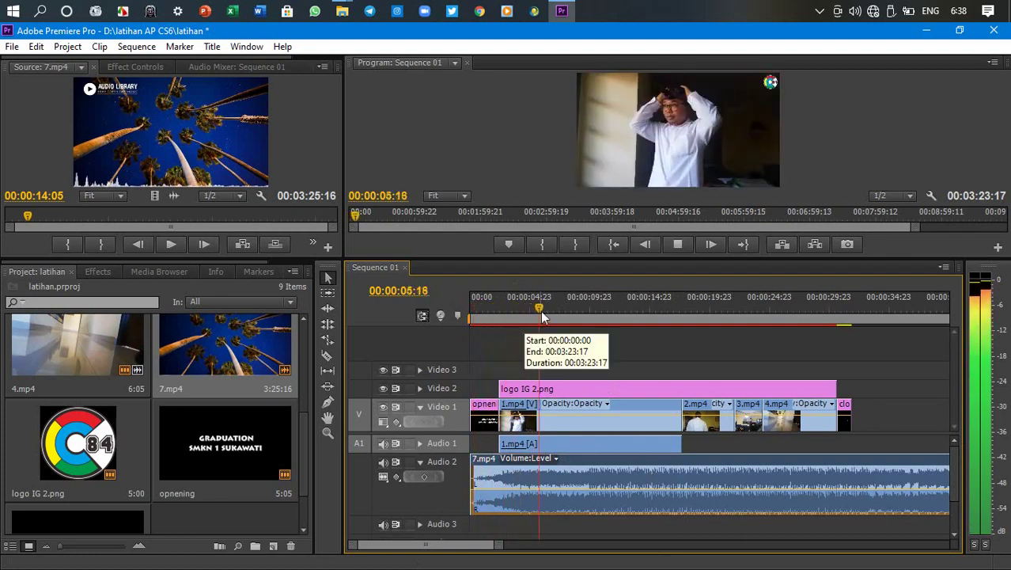
{"action": "left_click", "coordinate": [576, 313]}
{"action": "left_click_drag", "start_coordinate": [576, 312], "coordinate": [852, 370]}
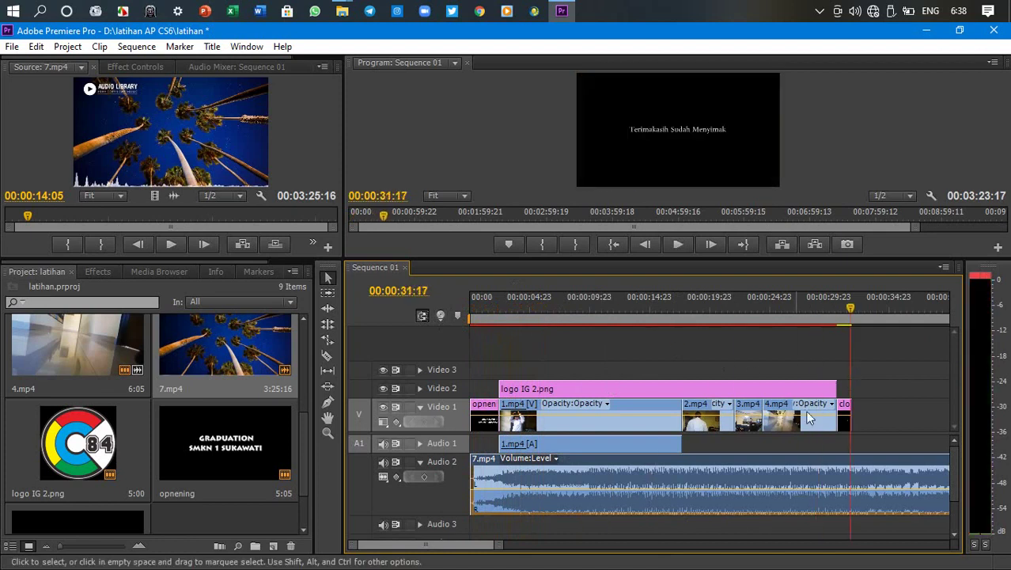
Split the shifted music at 00:00:31:21, where the closing title ends, and delete everything after the cut.
{"action": "left_click_drag", "start_coordinate": [501, 545], "coordinate": [463, 542]}
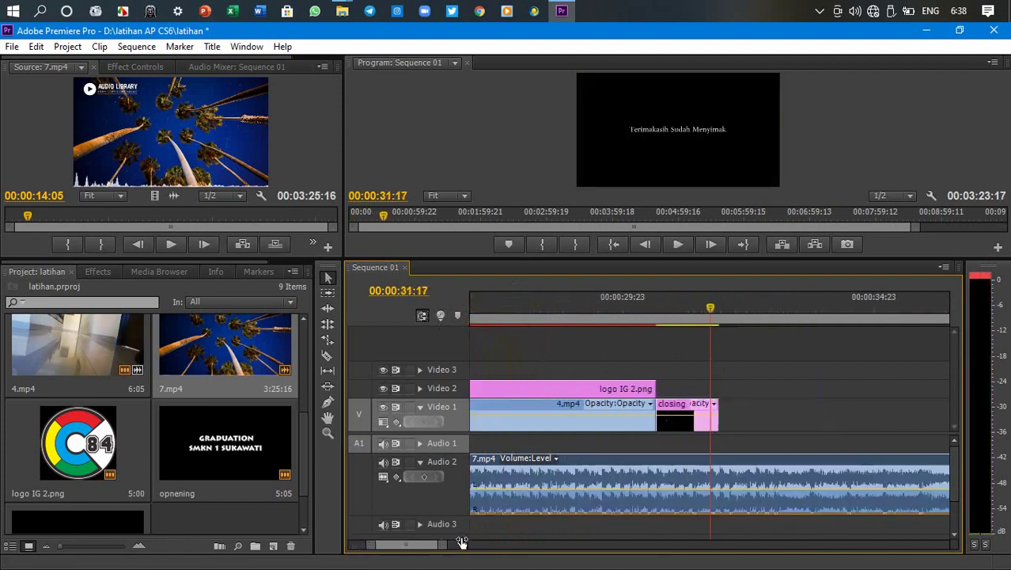
{"action": "left_click_drag", "start_coordinate": [710, 312], "coordinate": [719, 315]}
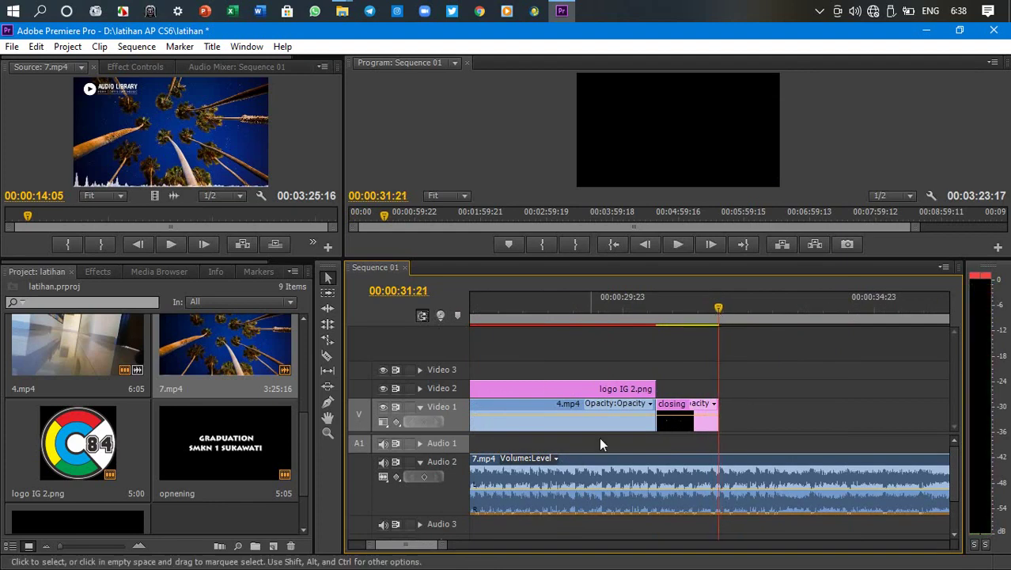
{"action": "left_click", "coordinate": [327, 357]}
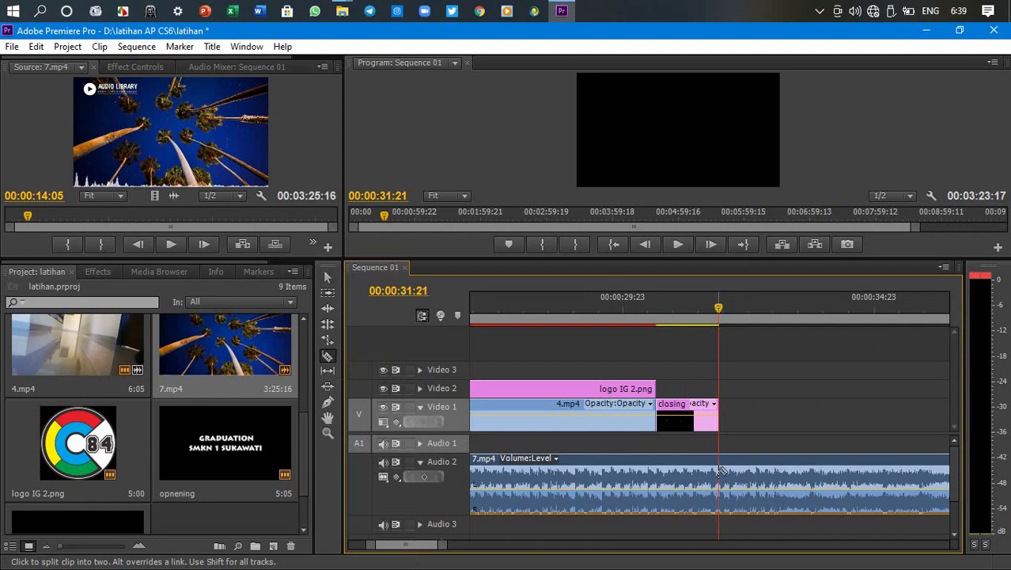
{"action": "left_click", "coordinate": [720, 470]}
{"action": "left_click", "coordinate": [322, 276]}
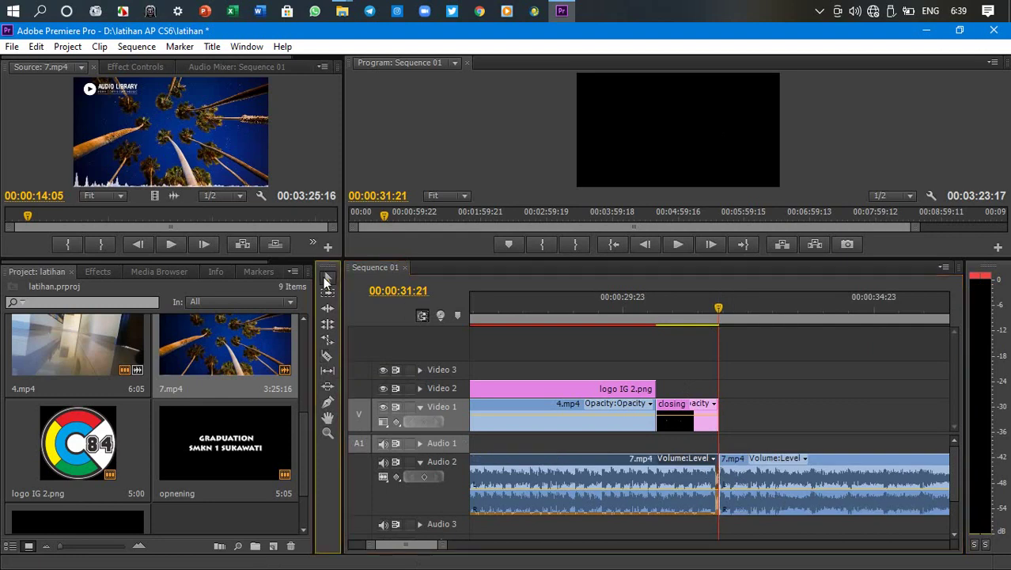
{"action": "left_click", "coordinate": [774, 478]}
{"action": "key", "text": "Delete"}
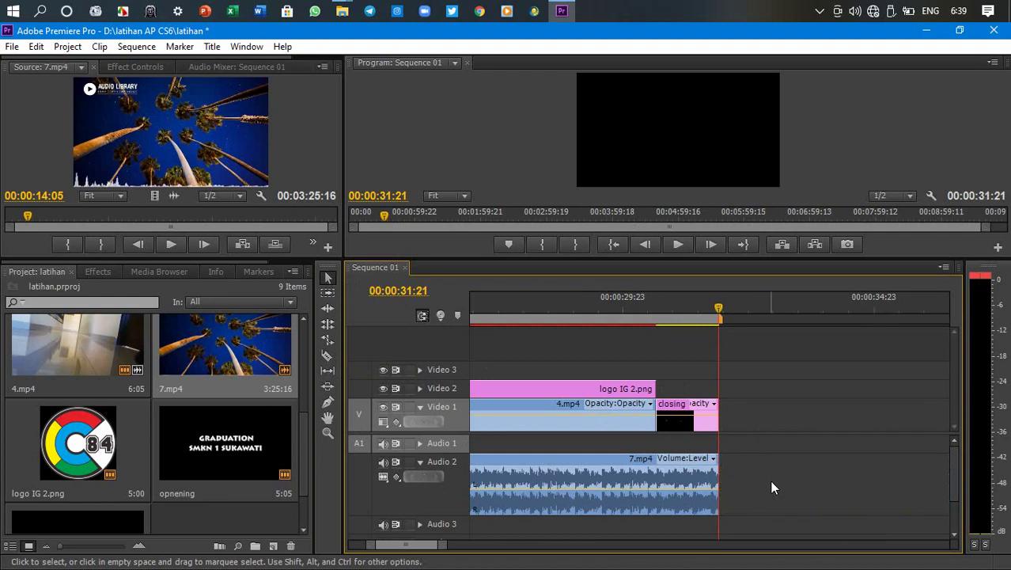
Play the whole sequence from the beginning to review the titles, clips and logo with the trimmed music.
{"action": "left_click_drag", "start_coordinate": [441, 545], "coordinate": [768, 562]}
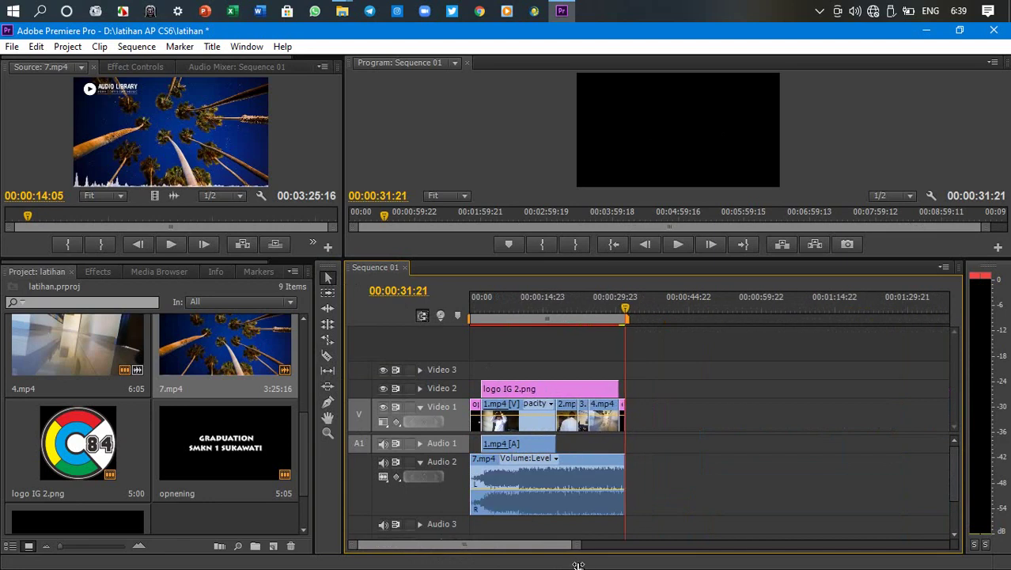
{"action": "left_click_drag", "start_coordinate": [629, 311], "coordinate": [439, 301]}
{"action": "key", "text": "space"}
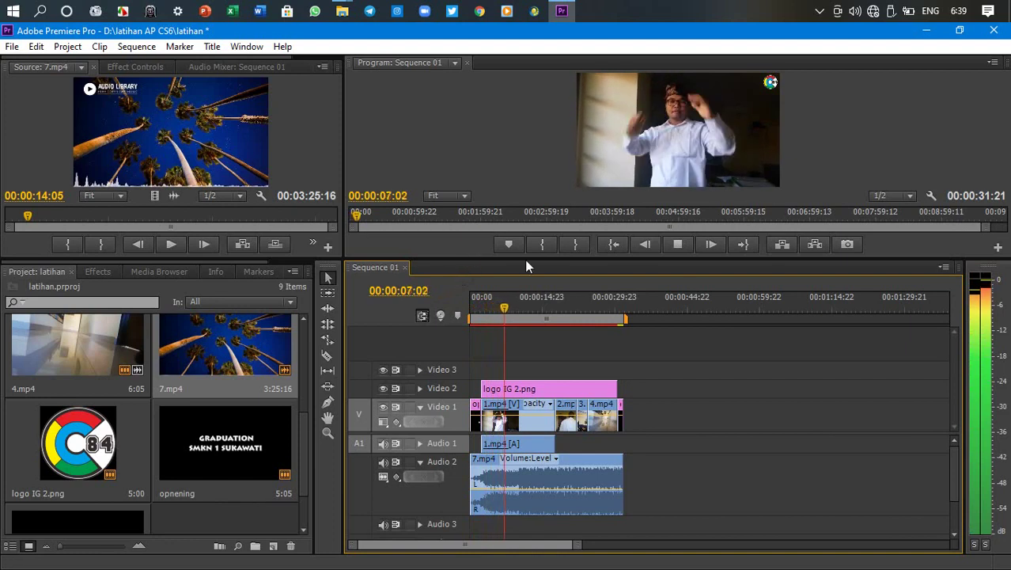
Stop playback, expand Audio 1 and enlarge its track until the waveform of 1.mp4's sound is readable.
{"action": "key", "text": "space"}
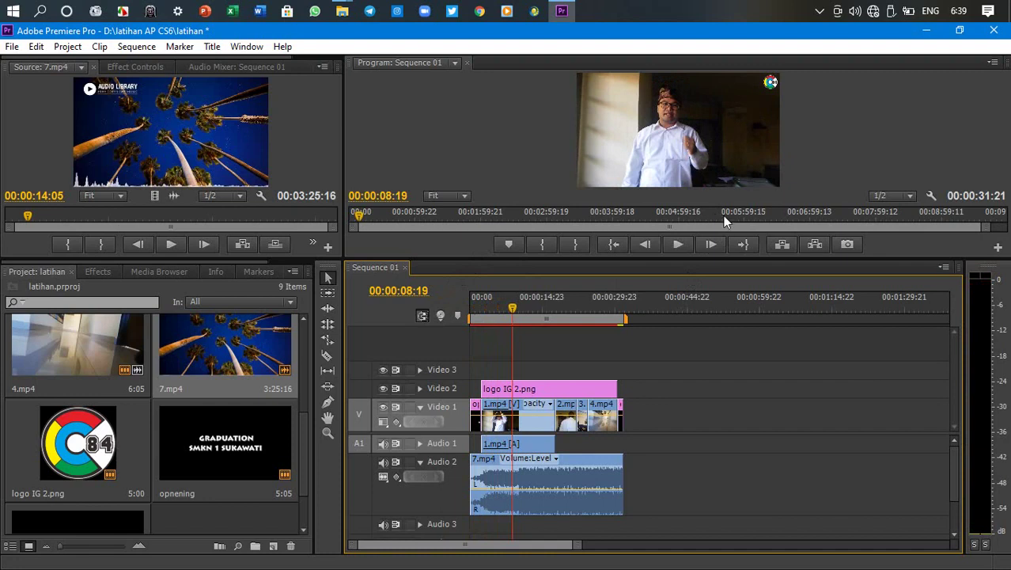
{"action": "left_click", "coordinate": [418, 443]}
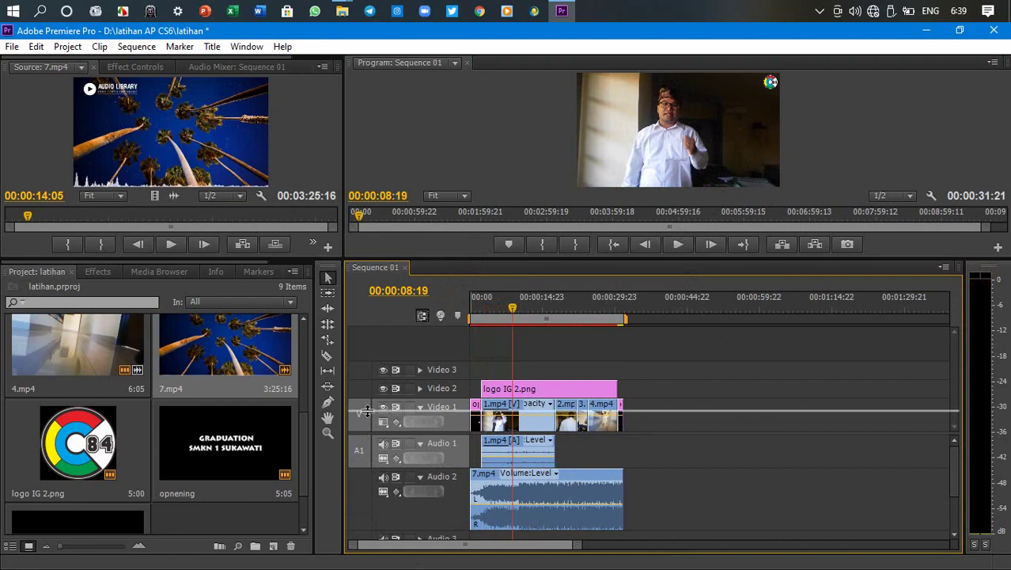
{"action": "left_click_drag", "start_coordinate": [367, 426], "coordinate": [369, 392]}
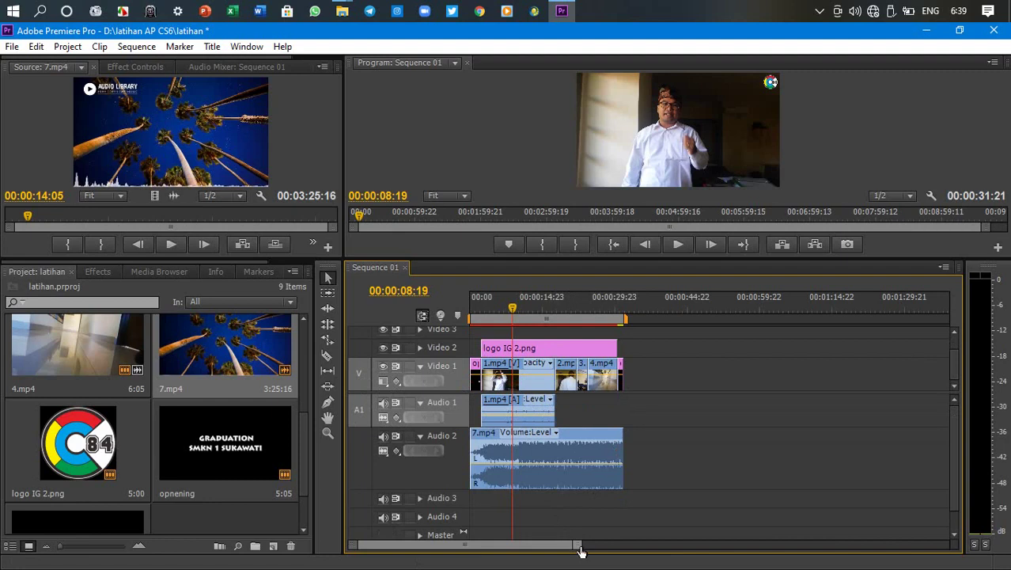
{"action": "left_click_drag", "start_coordinate": [580, 551], "coordinate": [522, 535]}
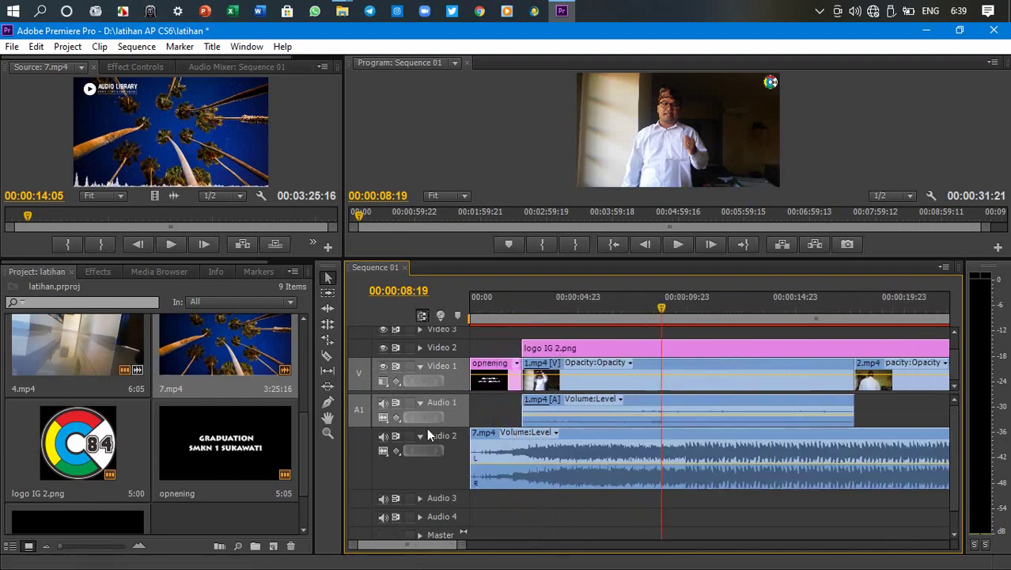
{"action": "left_click_drag", "start_coordinate": [427, 435], "coordinate": [440, 450]}
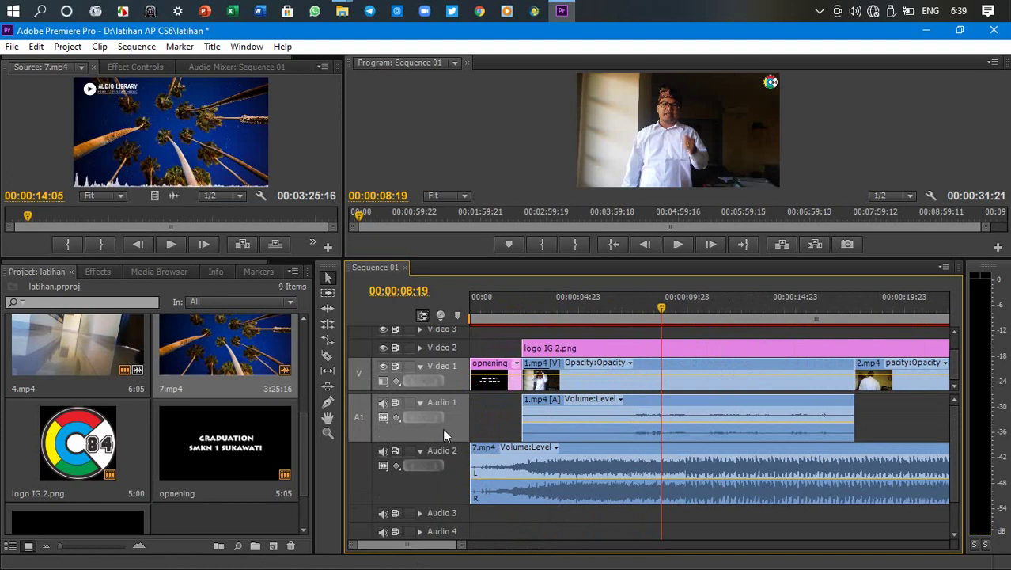
{"action": "scroll", "coordinate": [433, 380], "scroll_direction": "down", "scroll_amount": 1}
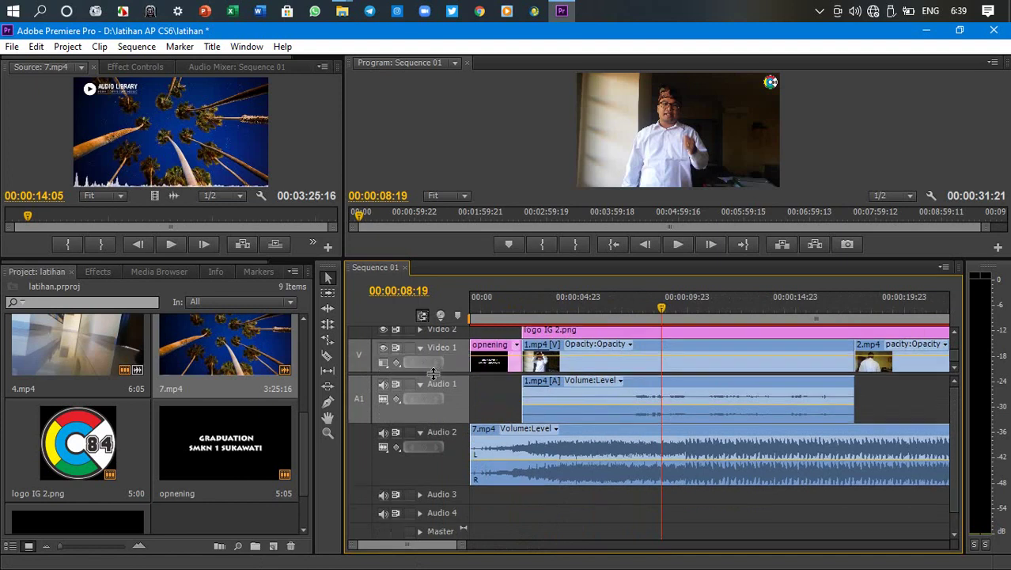
{"action": "left_click_drag", "start_coordinate": [420, 422], "coordinate": [424, 445]}
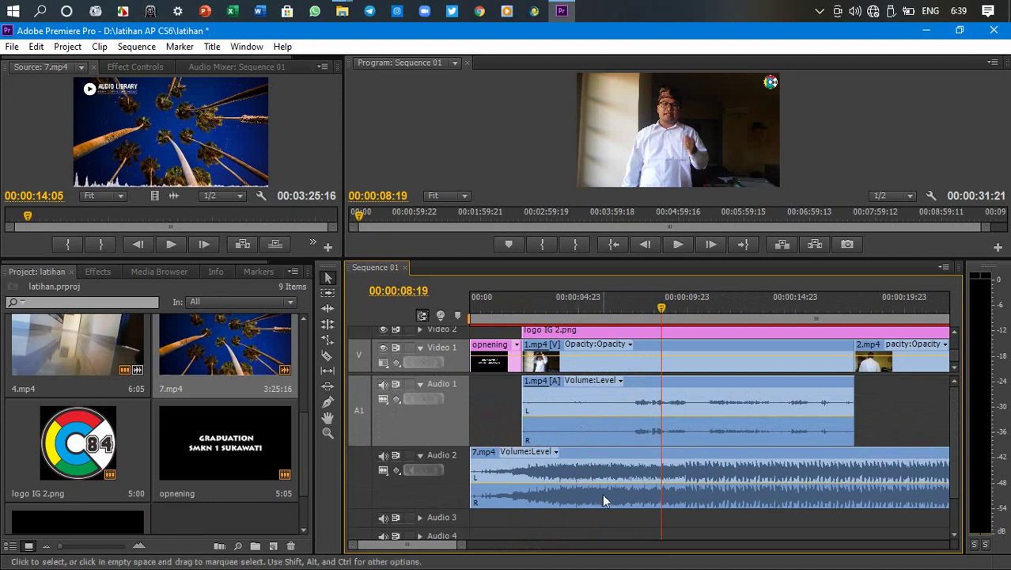
Mute Audio 2 and listen to the original sound near the start of 1.mp4, enlarging the Audio 1 track further.
{"action": "left_click_drag", "start_coordinate": [661, 309], "coordinate": [565, 309]}
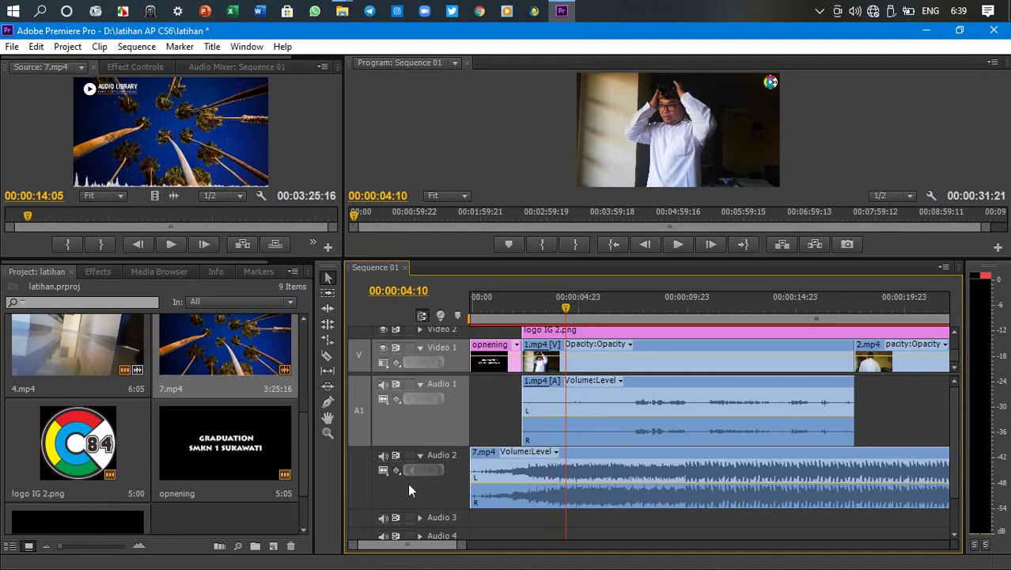
{"action": "left_click", "coordinate": [383, 455]}
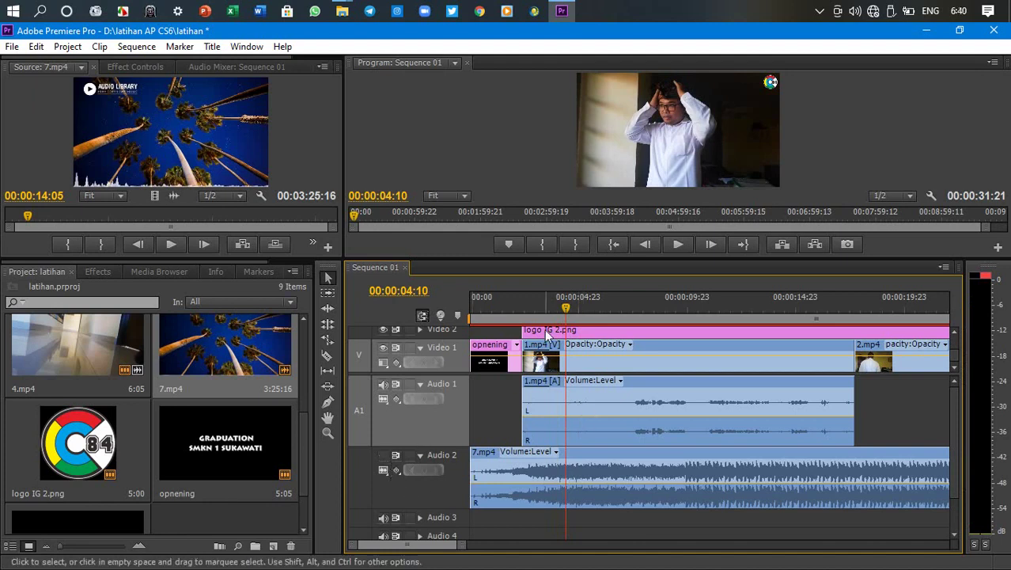
{"action": "left_click_drag", "start_coordinate": [567, 309], "coordinate": [566, 308]}
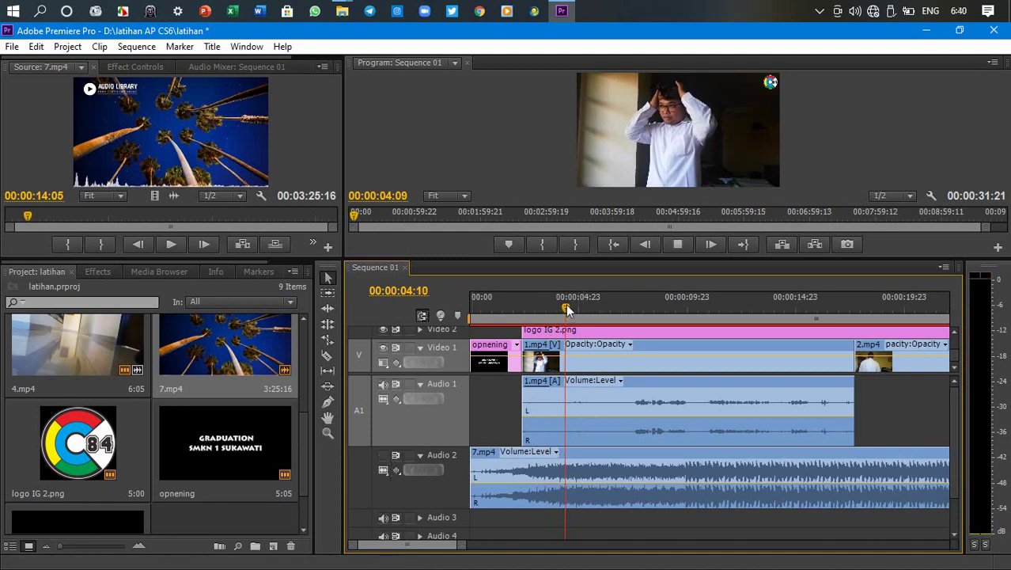
{"action": "key", "text": "space"}
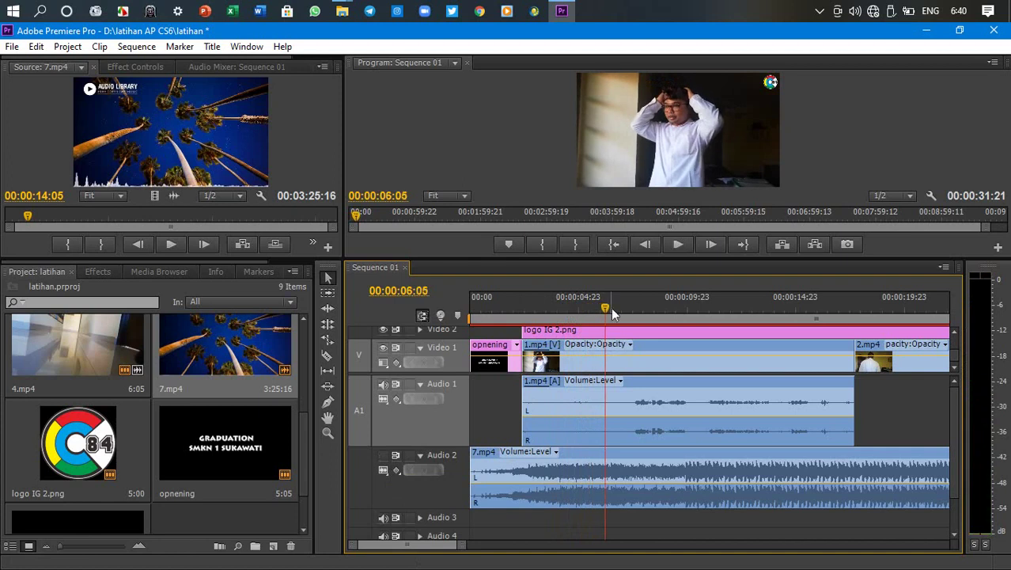
{"action": "left_click_drag", "start_coordinate": [606, 308], "coordinate": [575, 308]}
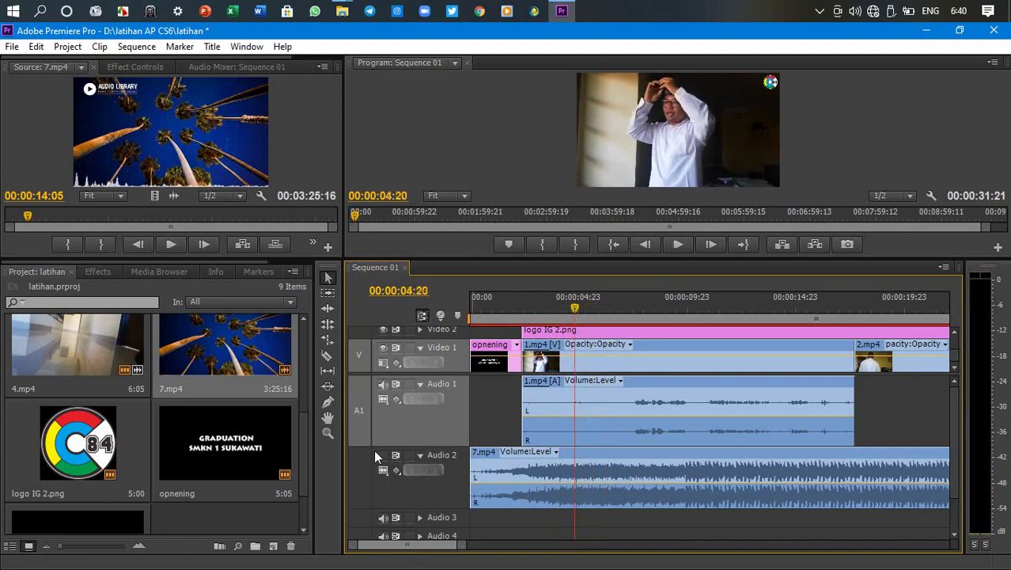
{"action": "left_click_drag", "start_coordinate": [375, 448], "coordinate": [363, 475]}
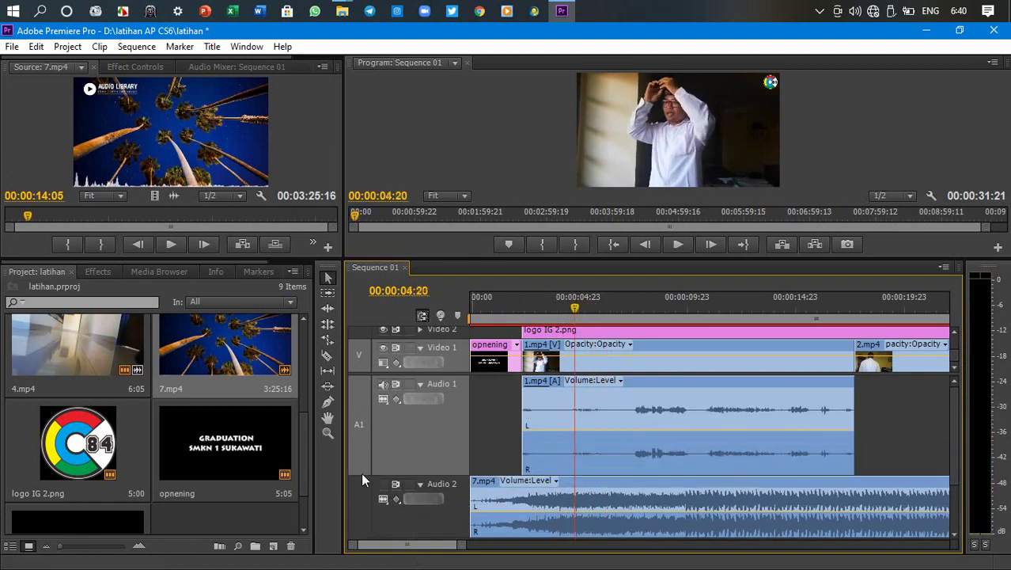
{"action": "left_click", "coordinate": [570, 308]}
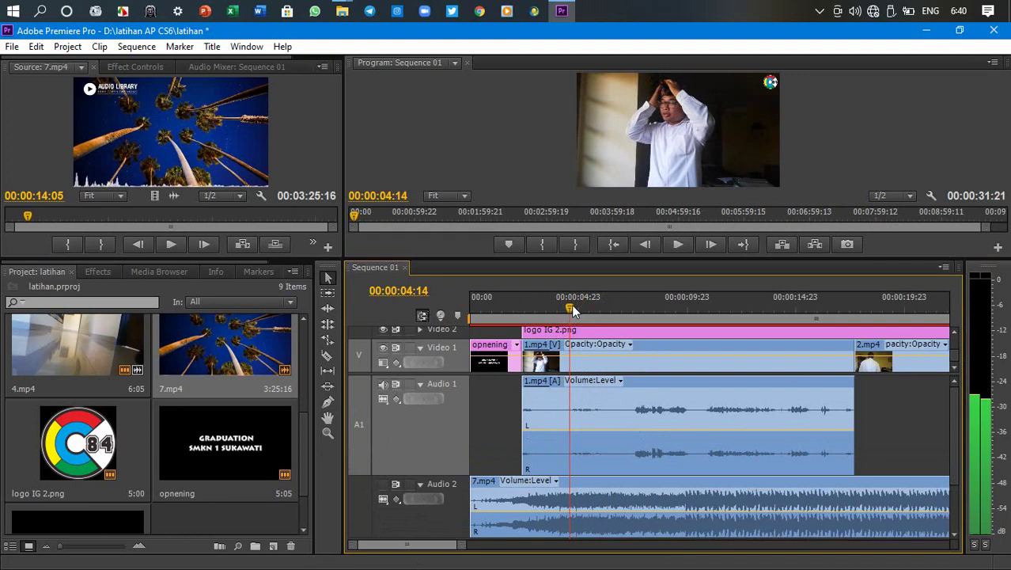
{"action": "left_click_drag", "start_coordinate": [571, 305], "coordinate": [576, 307]}
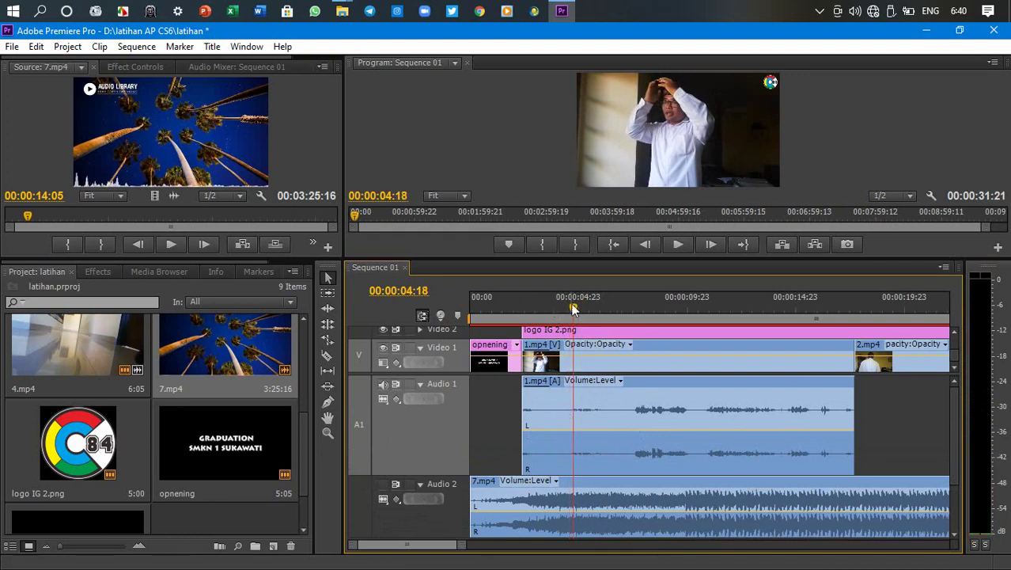
Split 1.mp4 and the logo overlay at 00:00:02:21, shortly after the opening title.
{"action": "left_click_drag", "start_coordinate": [574, 309], "coordinate": [533, 306]}
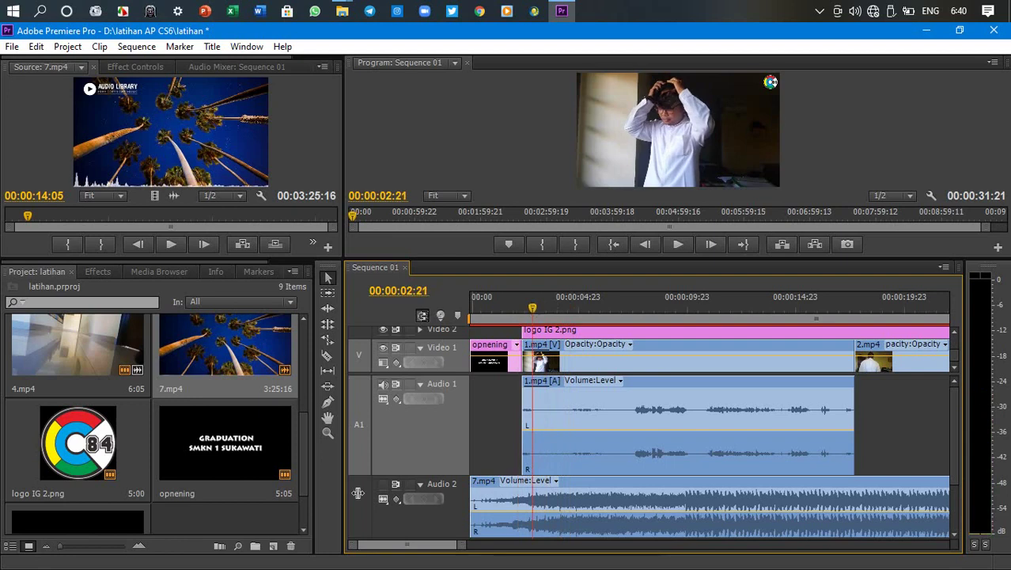
{"action": "left_click", "coordinate": [328, 358]}
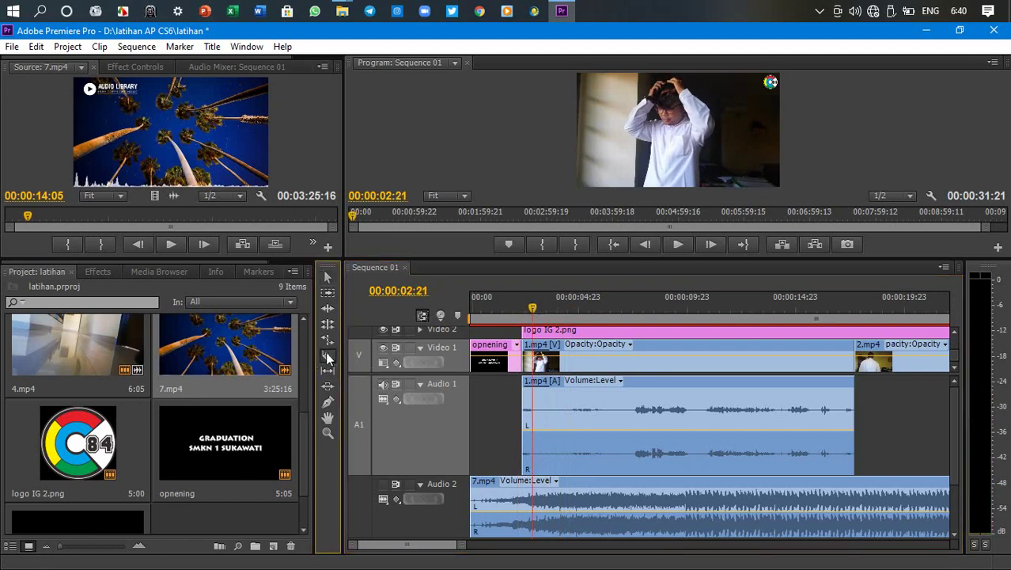
{"action": "left_click", "coordinate": [328, 358]}
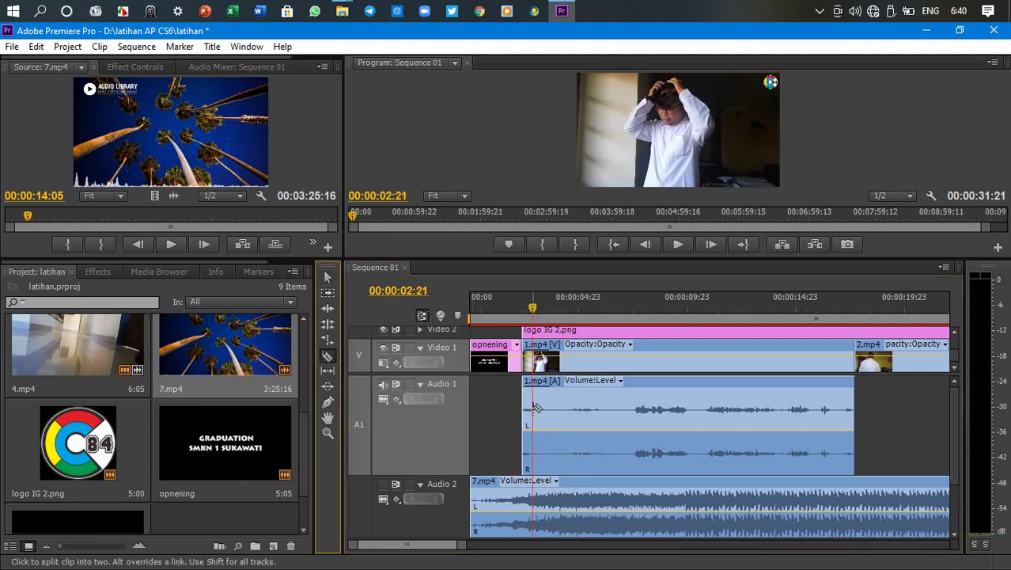
{"action": "left_click", "coordinate": [534, 408]}
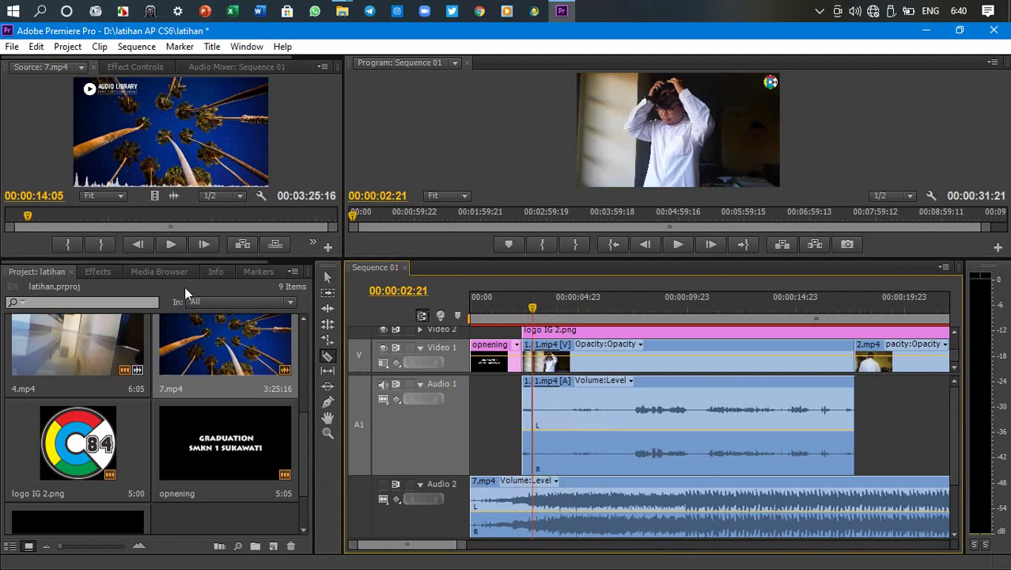
{"action": "left_click", "coordinate": [535, 331]}
Delete the short logo and 1.mp4 pieces before the cut and ripple delete the gap after the opening title.
{"action": "left_click", "coordinate": [328, 278]}
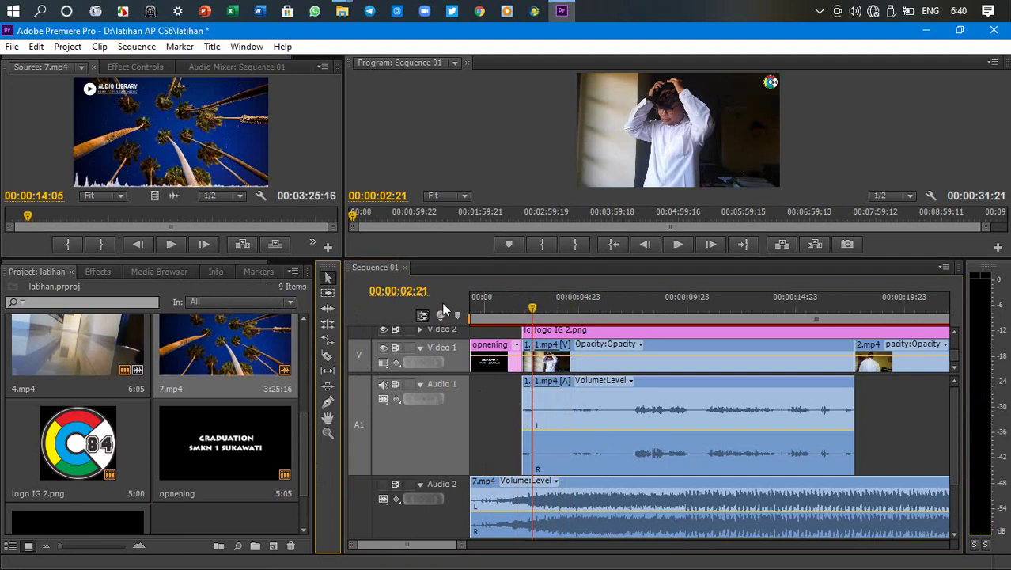
{"action": "left_click", "coordinate": [530, 336]}
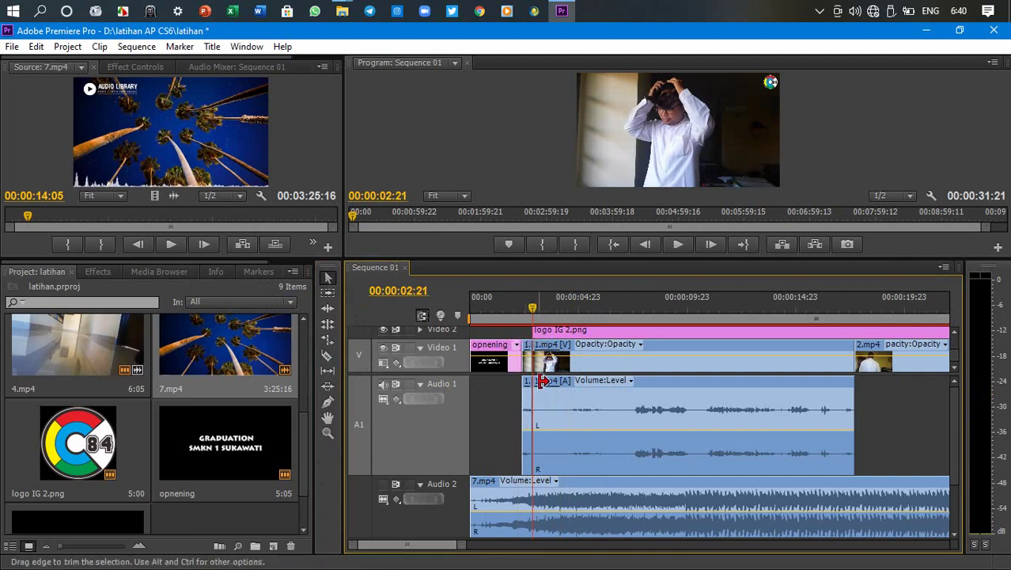
{"action": "left_click_drag", "start_coordinate": [527, 365], "coordinate": [532, 368]}
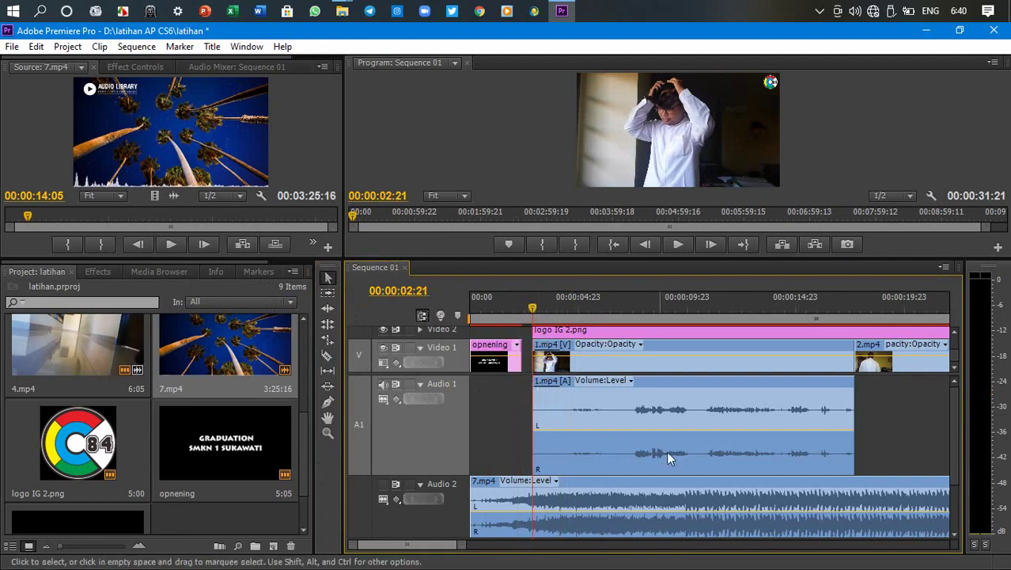
{"action": "right_click", "coordinate": [524, 361]}
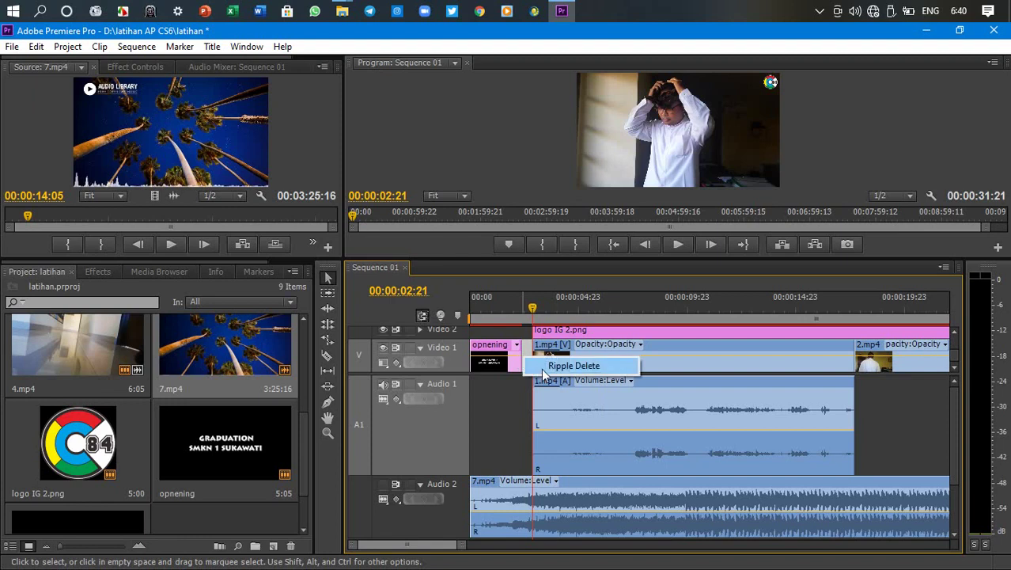
{"action": "left_click", "coordinate": [558, 365]}
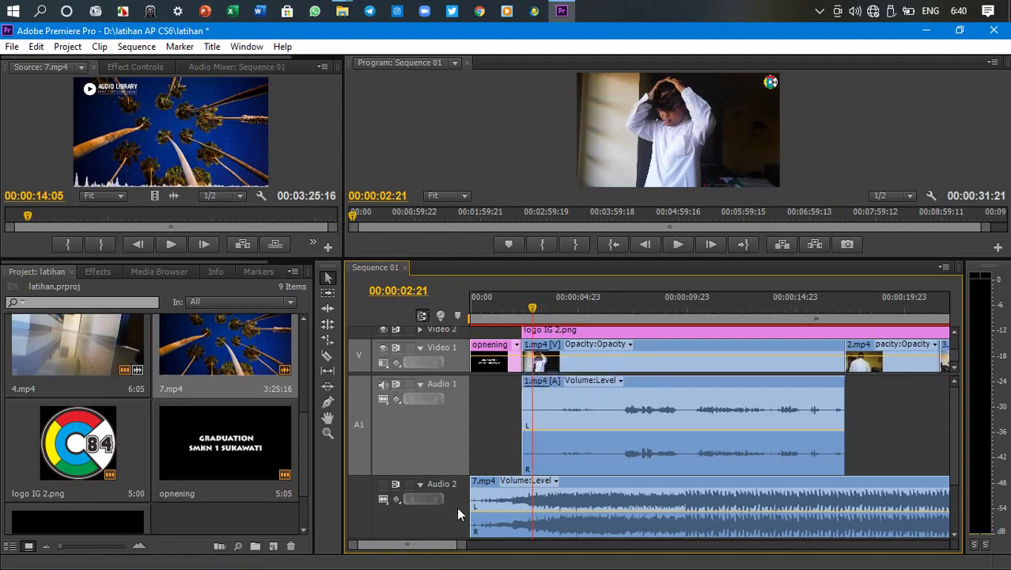
Pull the end of the work area back to the end of the closing title.
{"action": "left_click_drag", "start_coordinate": [461, 546], "coordinate": [484, 545]}
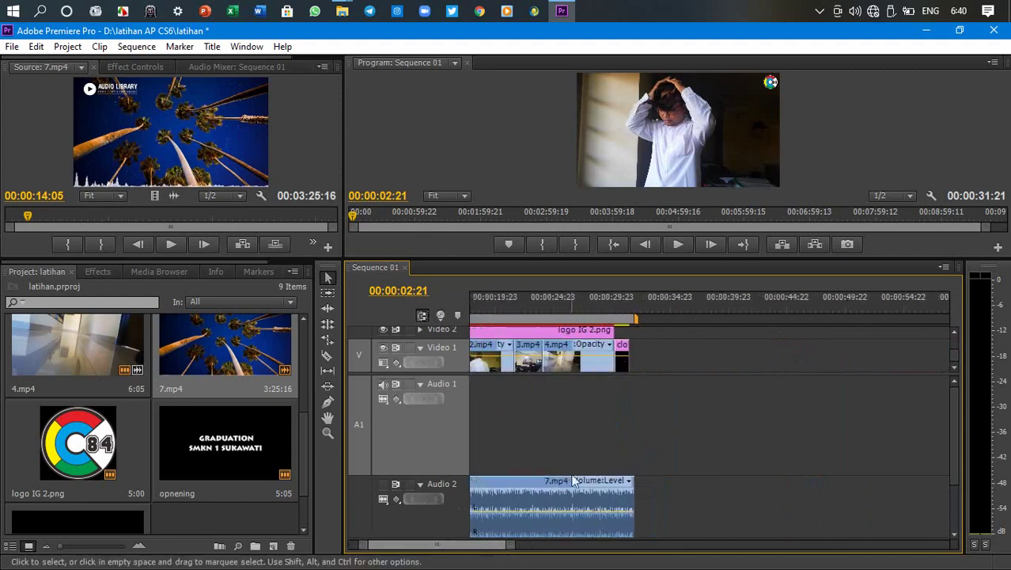
{"action": "left_click_drag", "start_coordinate": [635, 322], "coordinate": [627, 322]}
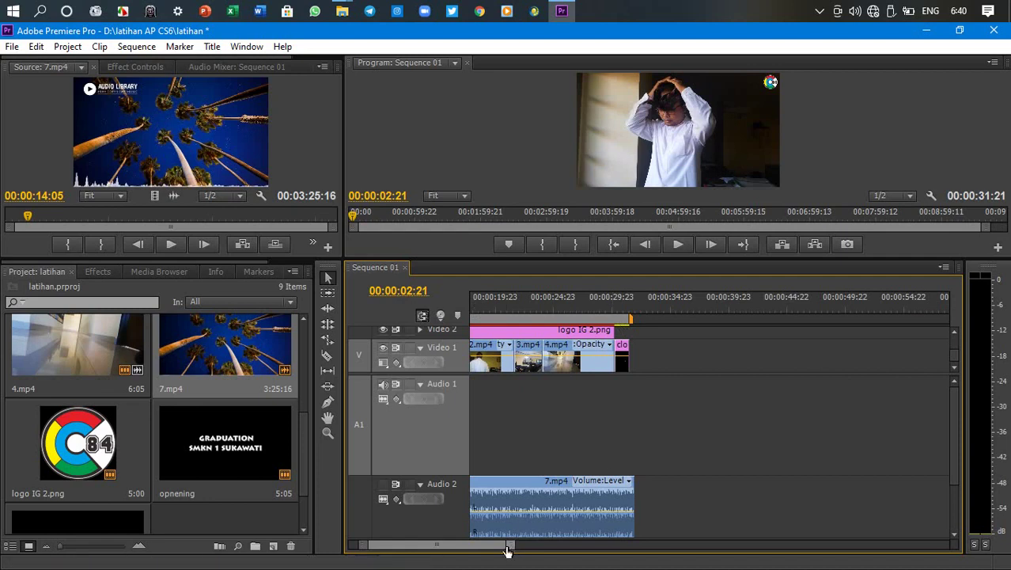
{"action": "left_click_drag", "start_coordinate": [506, 545], "coordinate": [535, 552]}
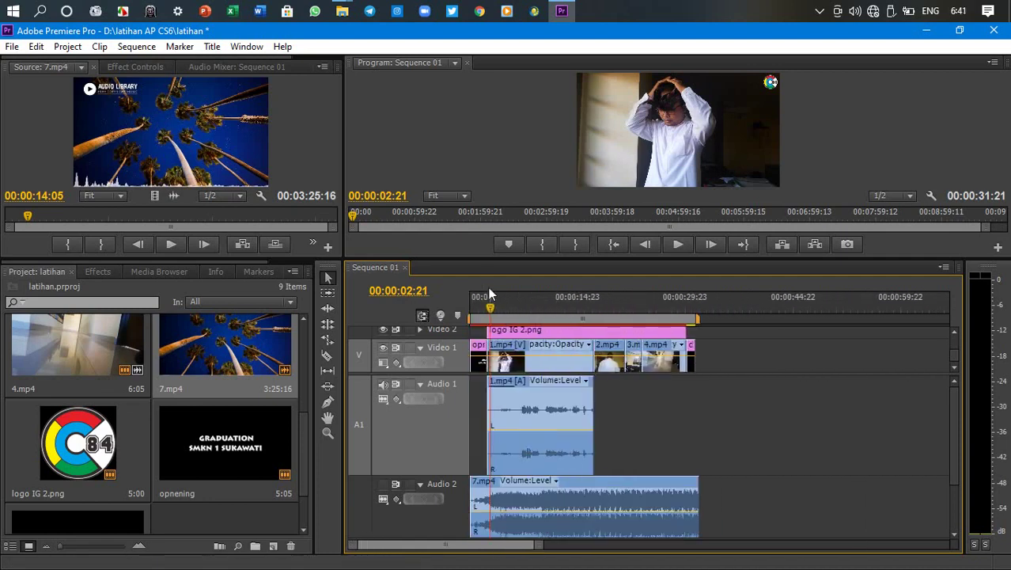
Extend the work area's end just past the end of the music and place the playhead at 00:00:31:11, where the closing title ends.
{"action": "left_click_drag", "start_coordinate": [490, 310], "coordinate": [695, 344]}
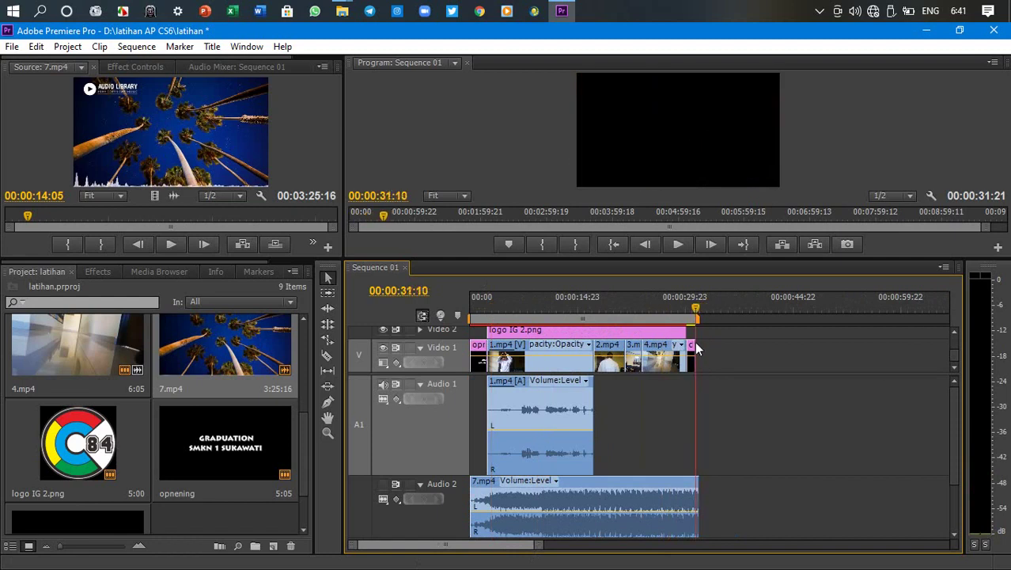
{"action": "left_click_drag", "start_coordinate": [541, 544], "coordinate": [501, 545]}
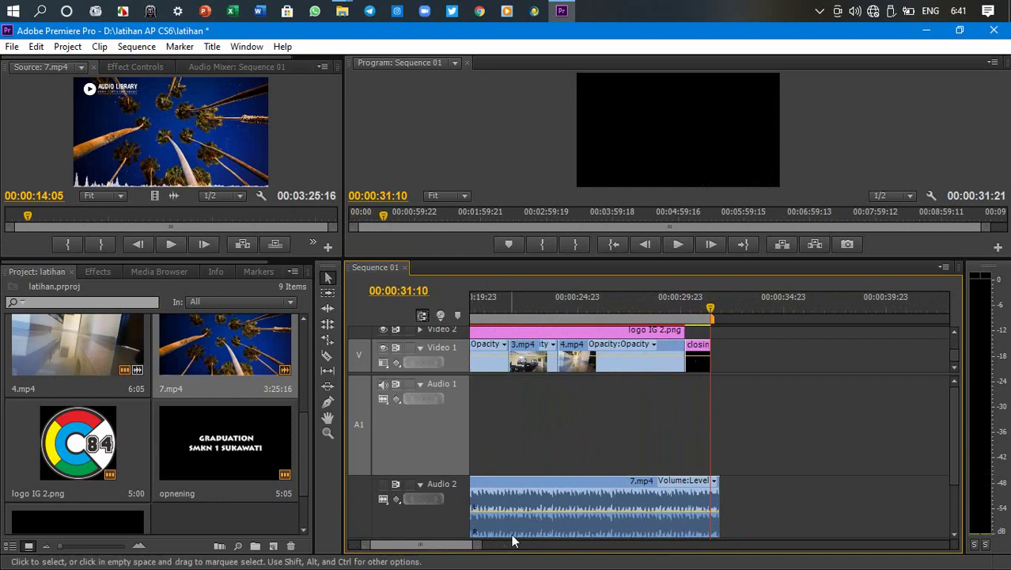
{"action": "left_click", "coordinate": [715, 315]}
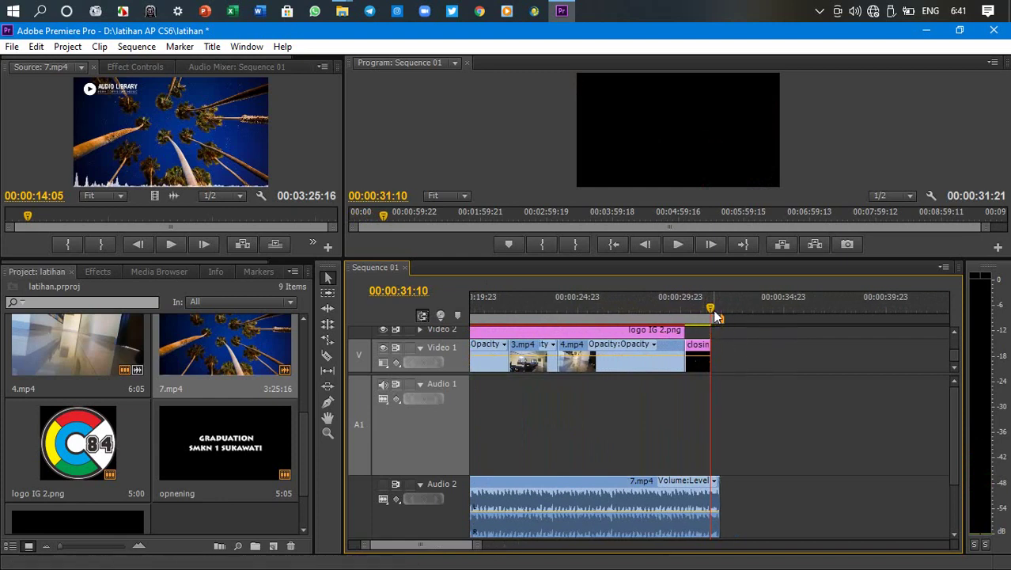
{"action": "left_click_drag", "start_coordinate": [720, 314], "coordinate": [722, 317]}
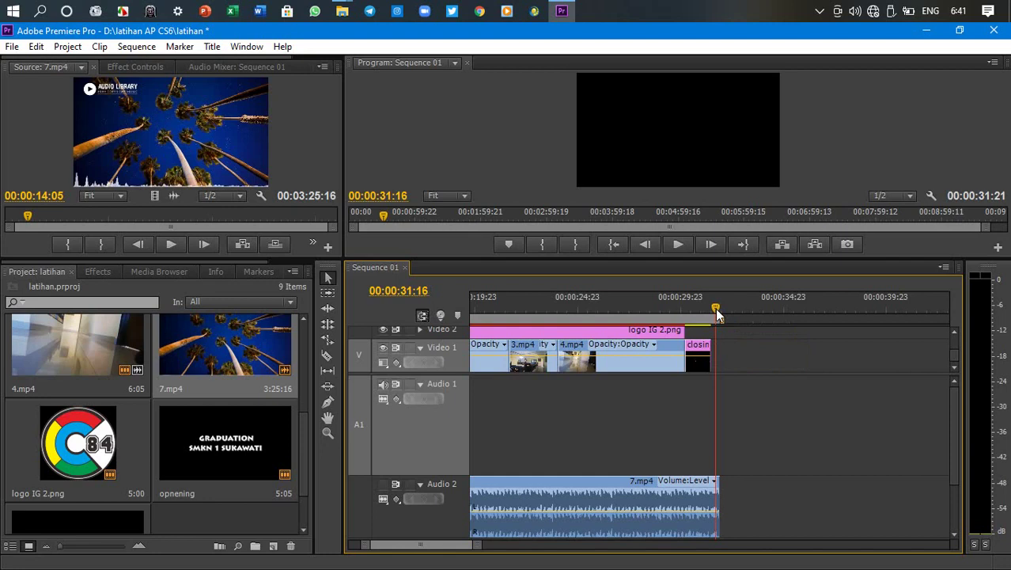
{"action": "left_click_drag", "start_coordinate": [716, 315], "coordinate": [713, 314]}
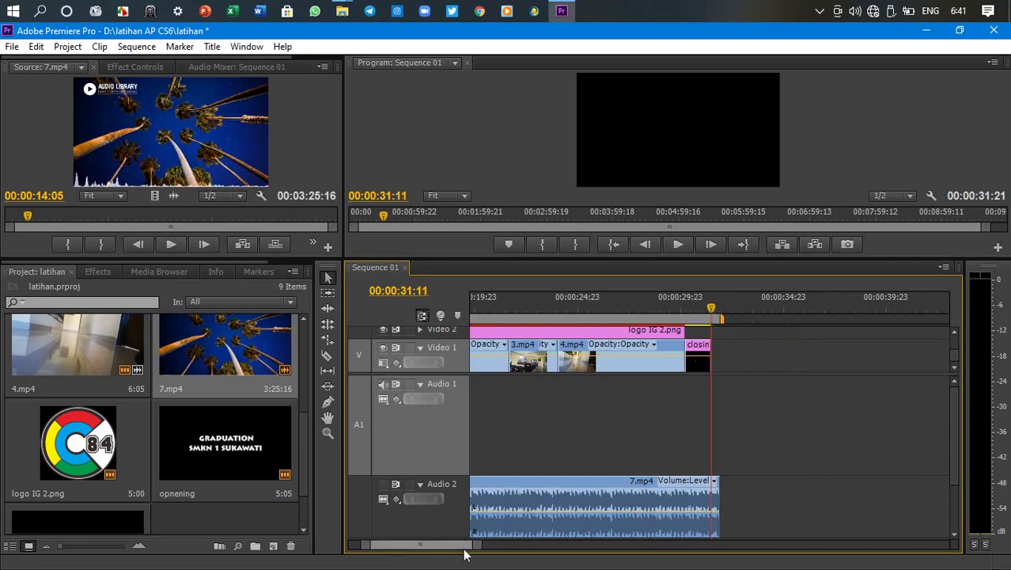
Return the playhead to the start of the sequence at 00:00:00:00.
{"action": "left_click_drag", "start_coordinate": [464, 546], "coordinate": [447, 547]}
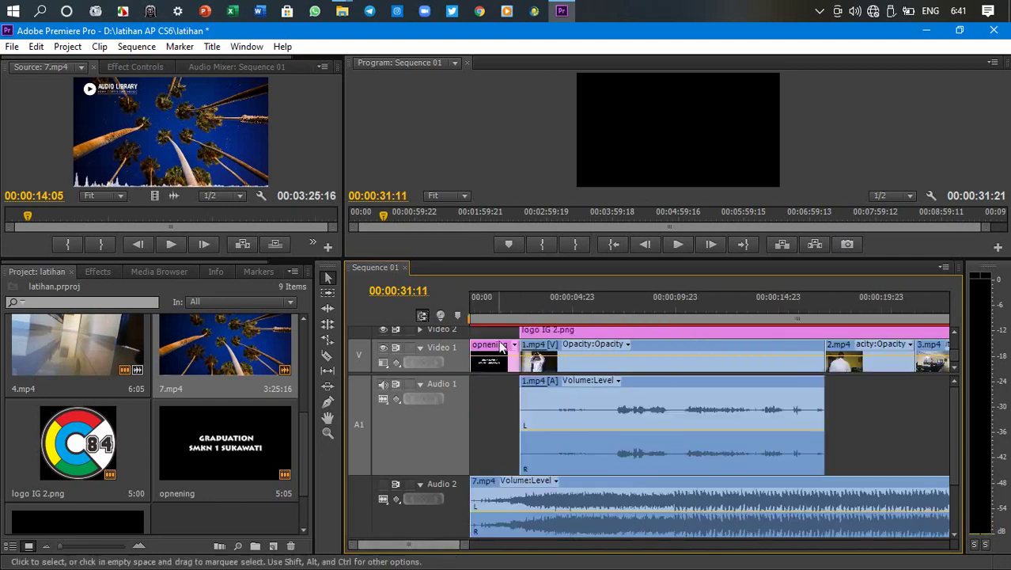
{"action": "left_click", "coordinate": [474, 313]}
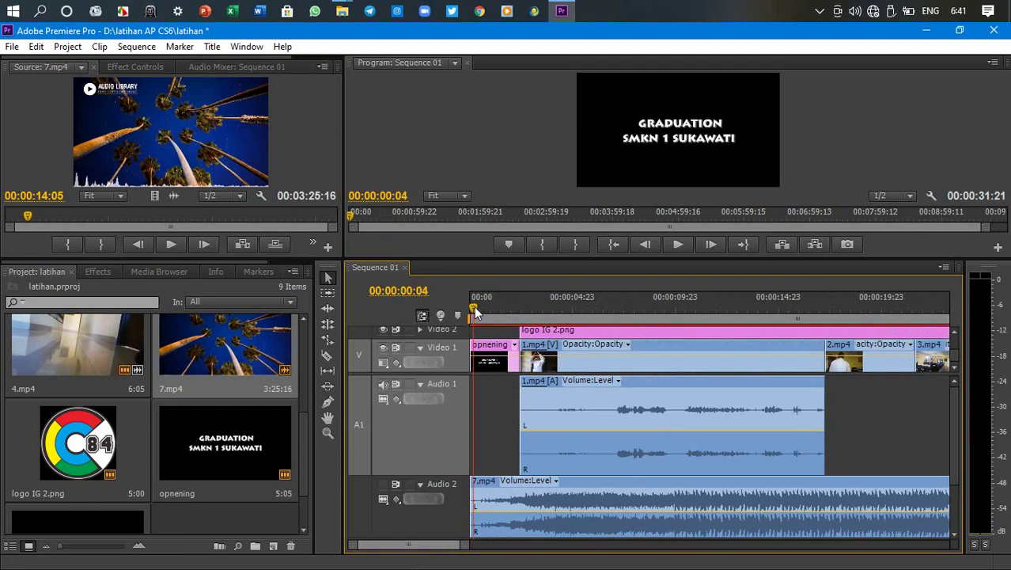
{"action": "left_click", "coordinate": [468, 313]}
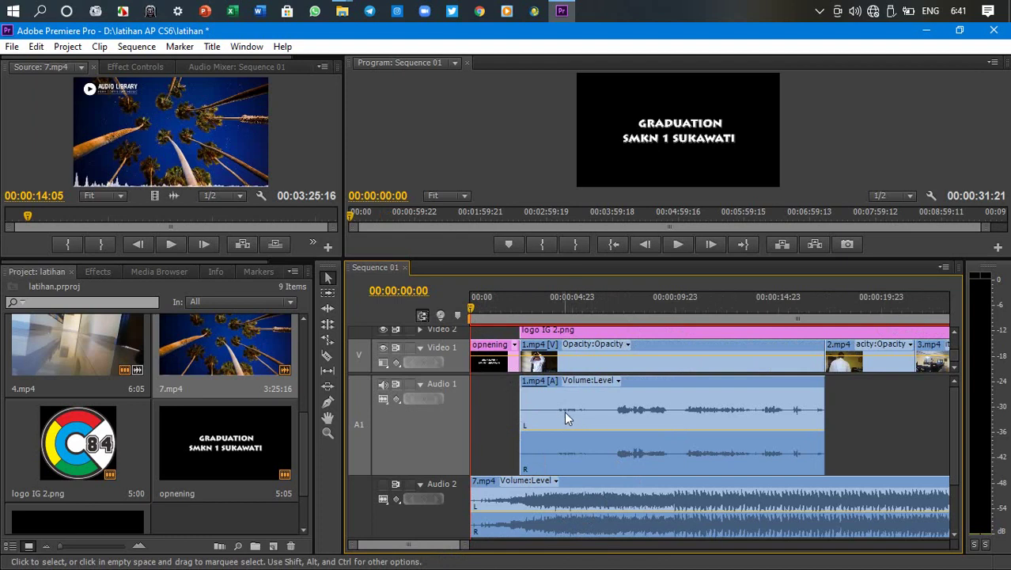
Add a volume keyframe to the 7.mp4 music at 00:00:04:07 and enlarge the audio track area.
{"action": "left_click_drag", "start_coordinate": [472, 310], "coordinate": [559, 317]}
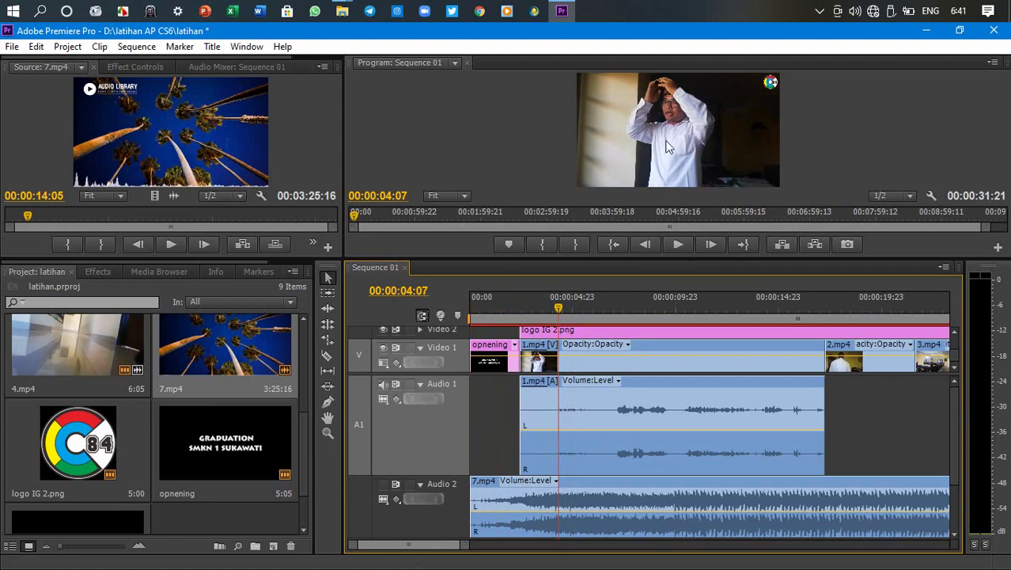
{"action": "left_click", "coordinate": [607, 497]}
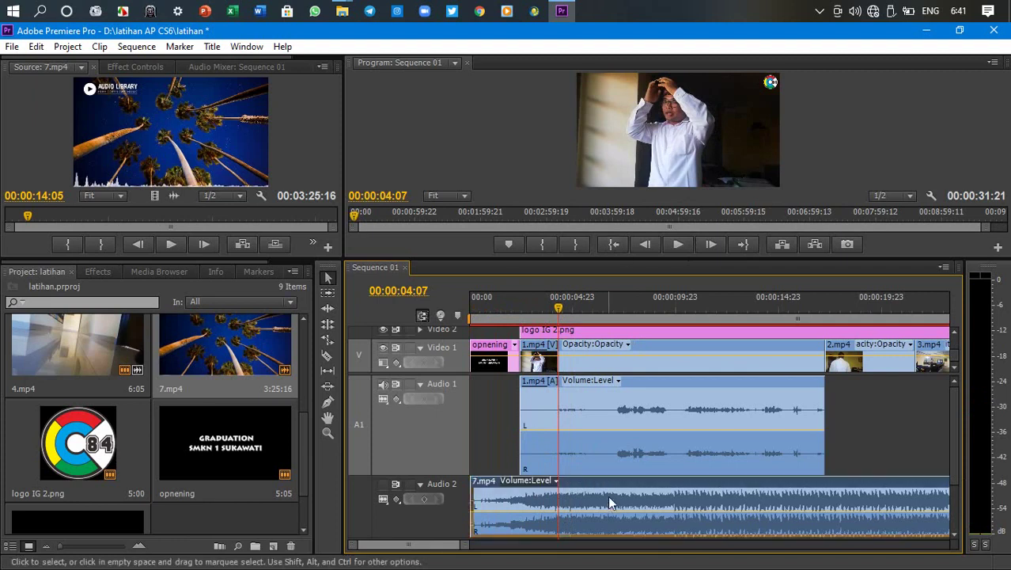
{"action": "left_click", "coordinate": [425, 500]}
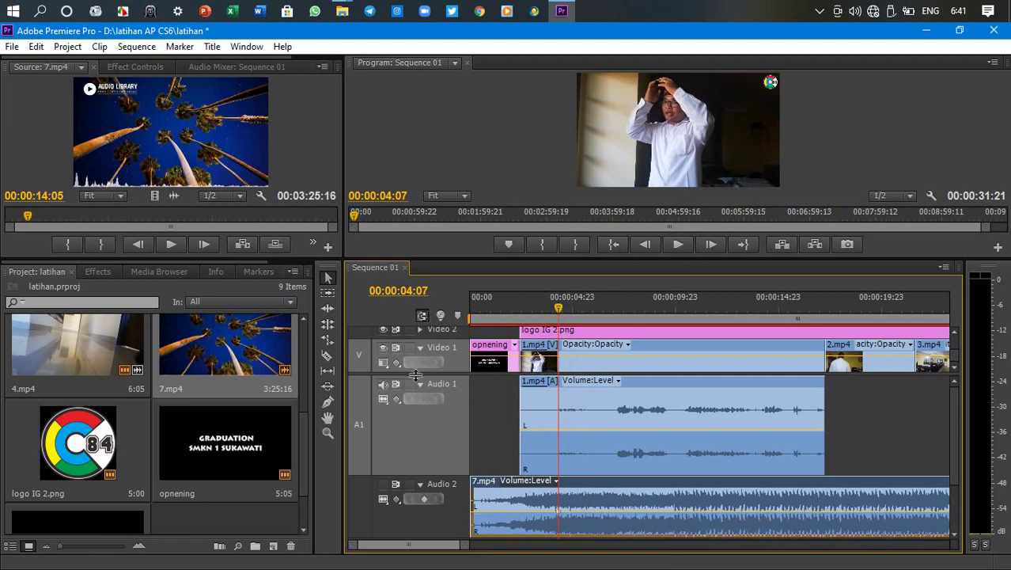
{"action": "left_click_drag", "start_coordinate": [415, 375], "coordinate": [415, 350]}
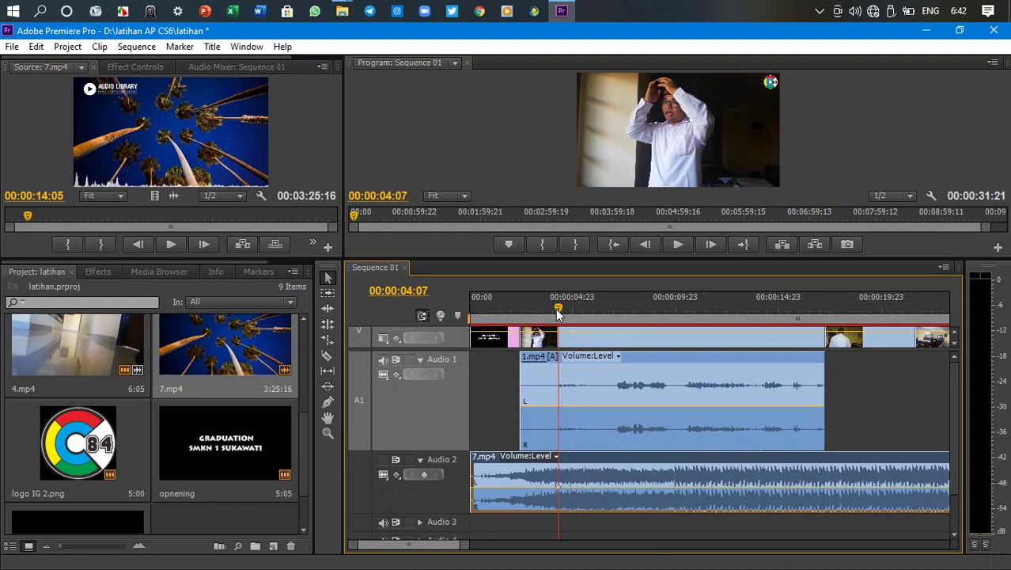
Add a music volume keyframe at 00:00:03:15 and lower the 00:00:04:07 keyframe to about -18.75 dB so the music fades down.
{"action": "left_click_drag", "start_coordinate": [558, 314], "coordinate": [545, 312]}
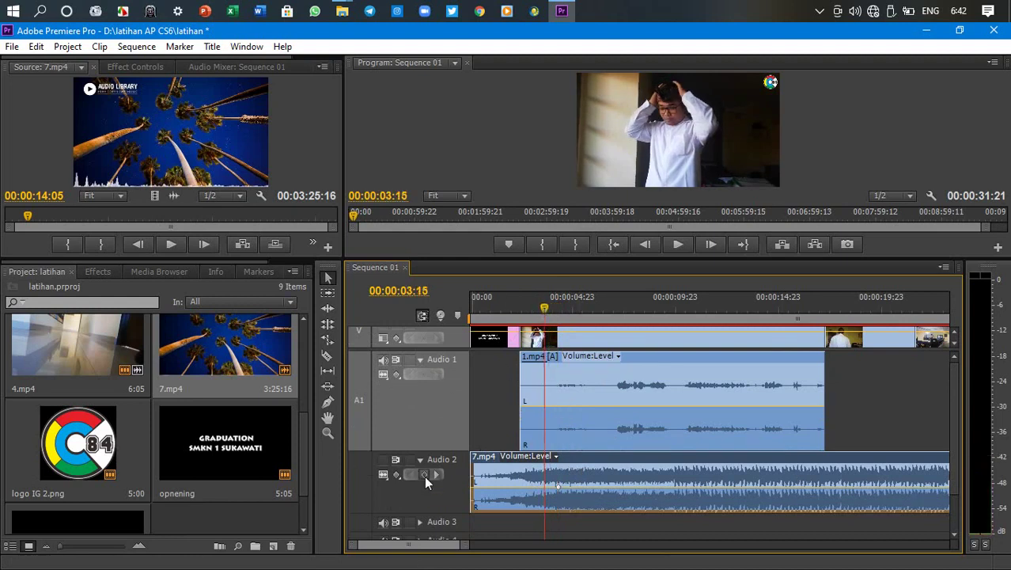
{"action": "left_click", "coordinate": [424, 475]}
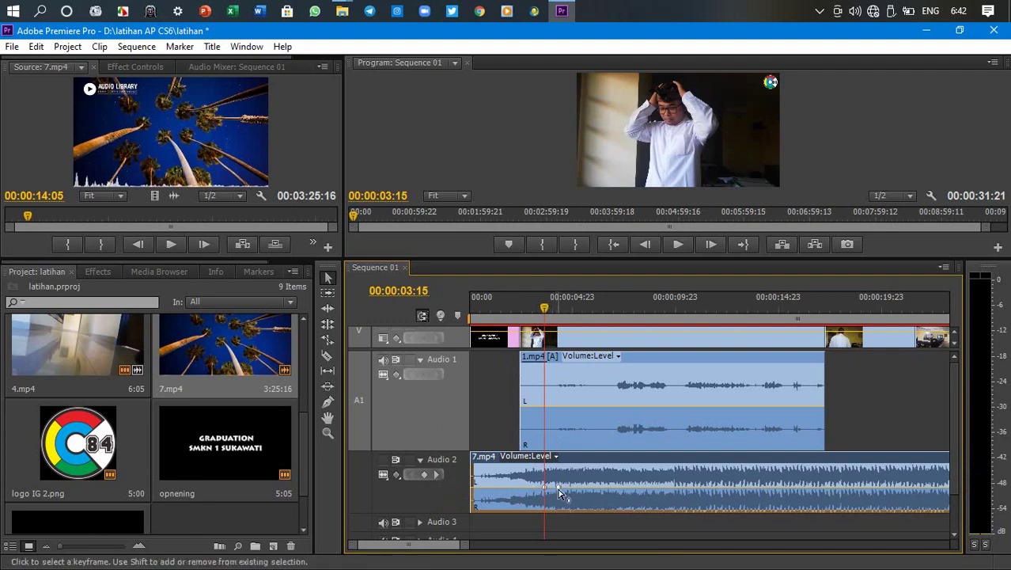
{"action": "left_click_drag", "start_coordinate": [558, 492], "coordinate": [558, 503]}
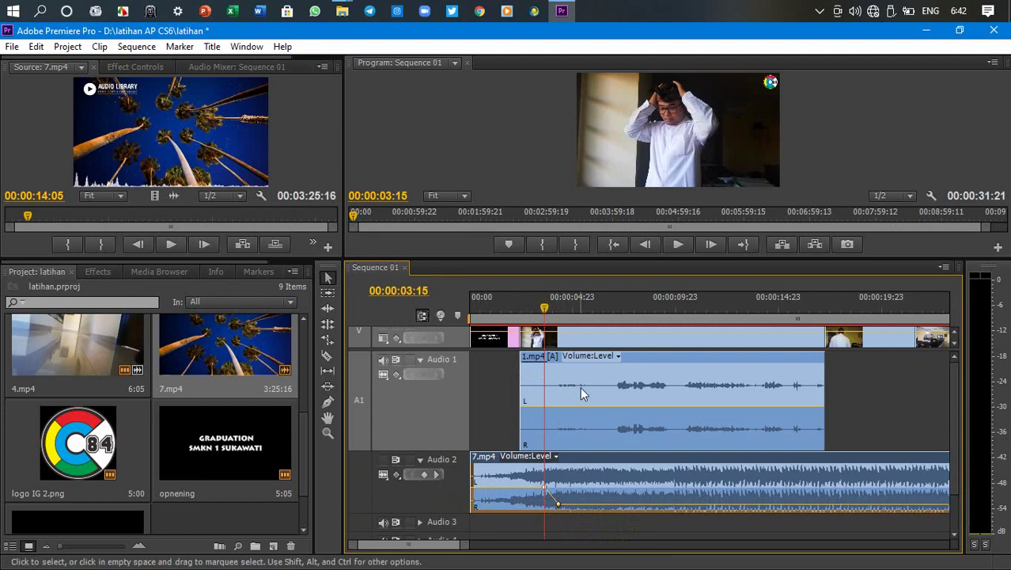
Turn on the sound of the Audio 2 track and play the sequence from near its start to check the music fade.
{"action": "left_click", "coordinate": [526, 301]}
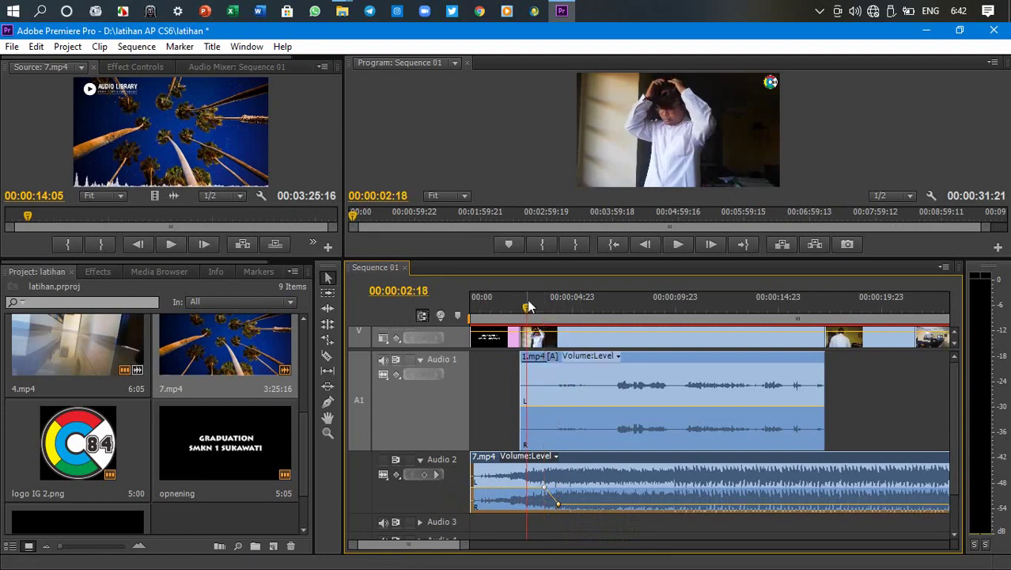
{"action": "key", "text": "space"}
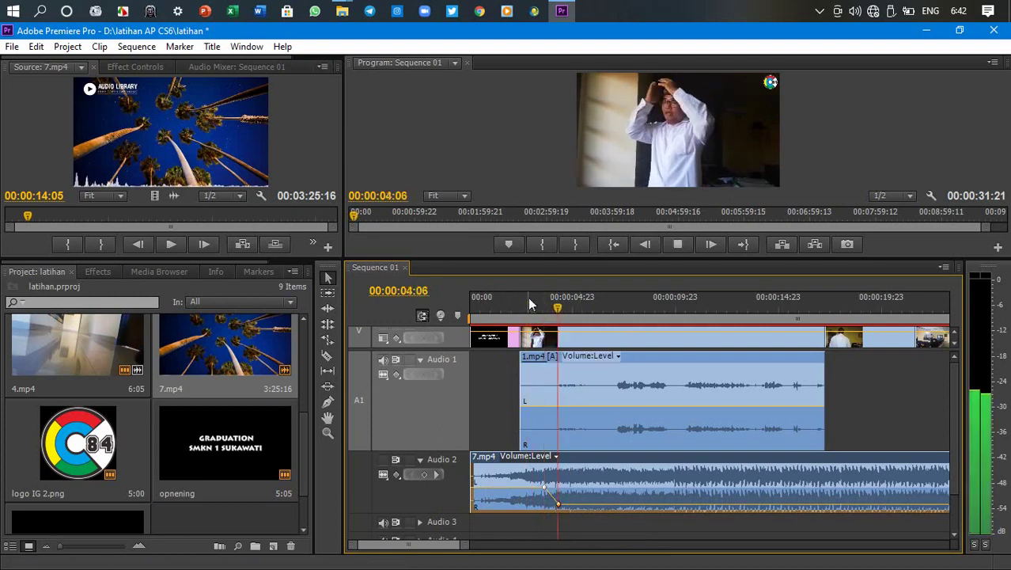
{"action": "left_click_drag", "start_coordinate": [530, 298], "coordinate": [490, 325]}
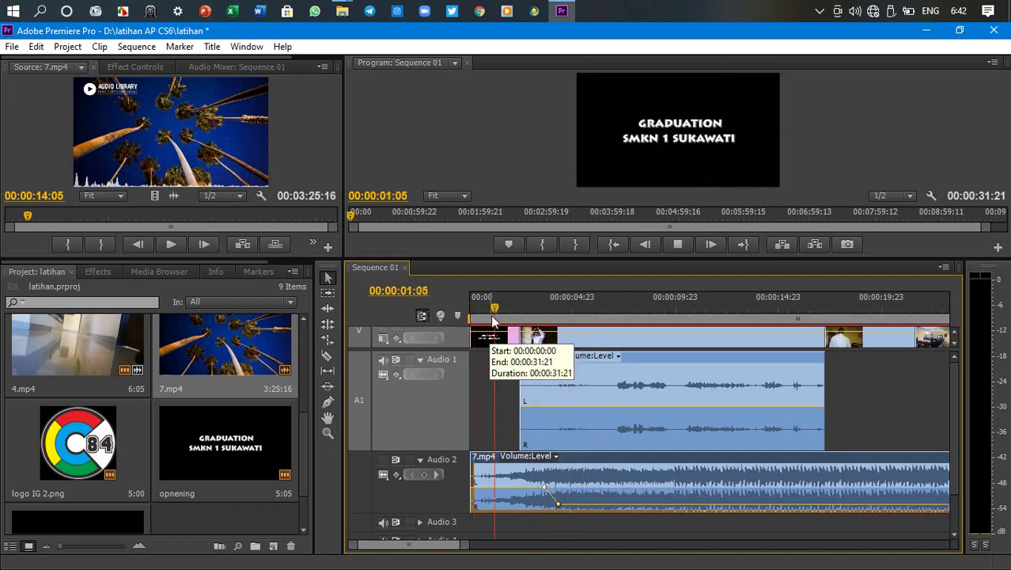
{"action": "left_click", "coordinate": [384, 459]}
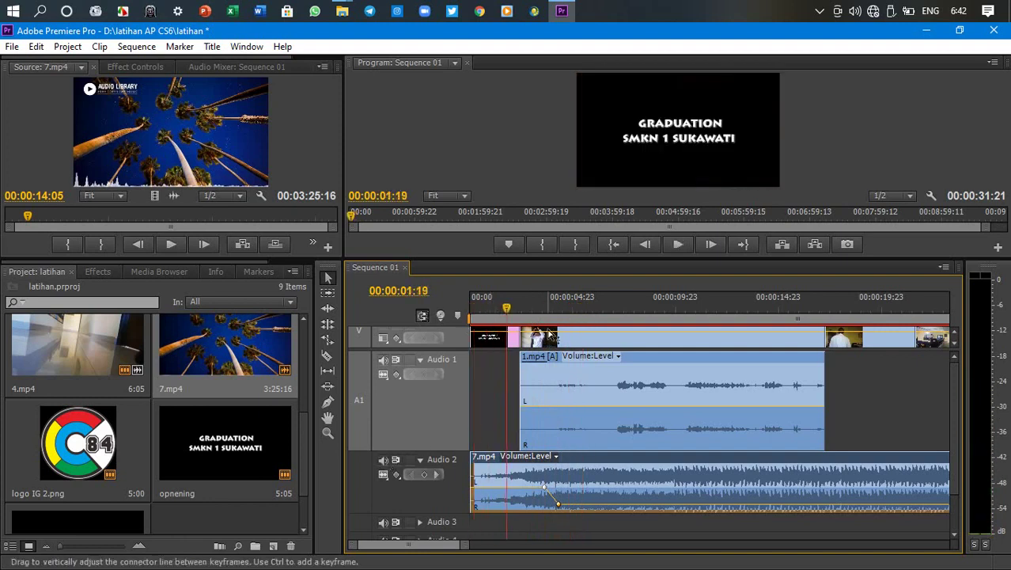
{"action": "left_click_drag", "start_coordinate": [507, 306], "coordinate": [476, 304]}
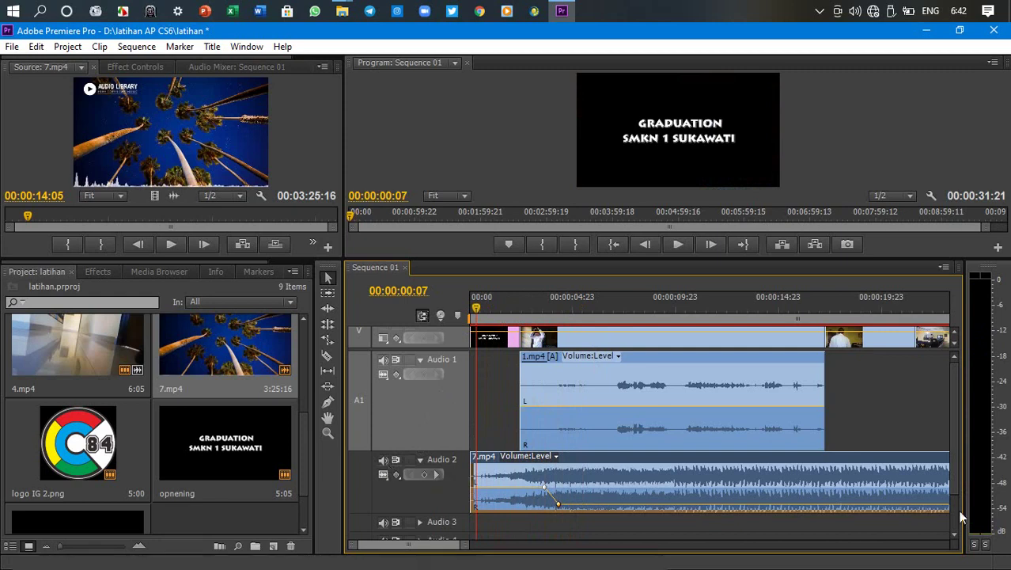
{"action": "key", "text": "space"}
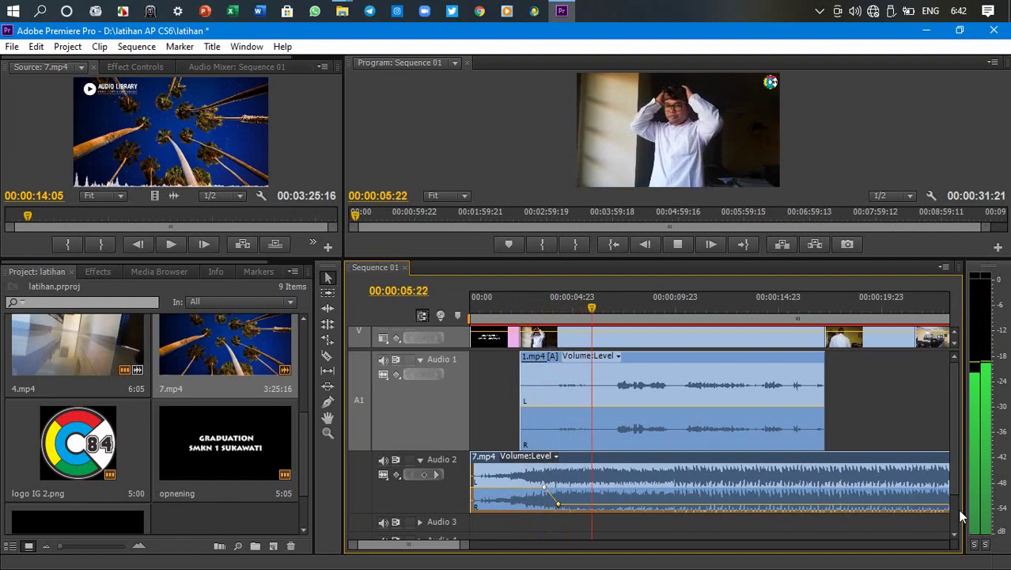
{"action": "key", "text": "space"}
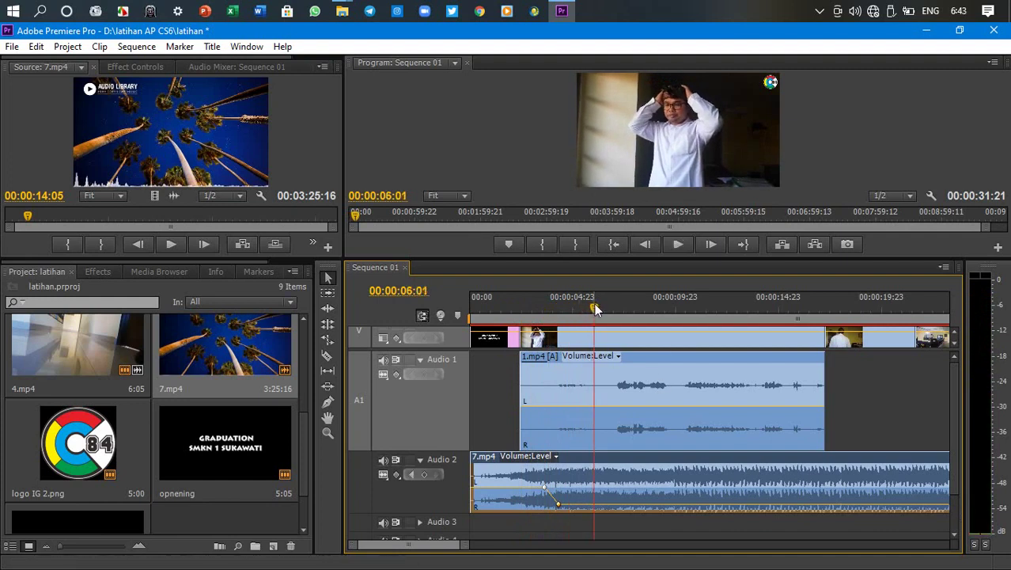
Raise the volume level of the 1.mp4 audio to about 3.4 dB and play back the start of the clip.
{"action": "left_click", "coordinate": [645, 411]}
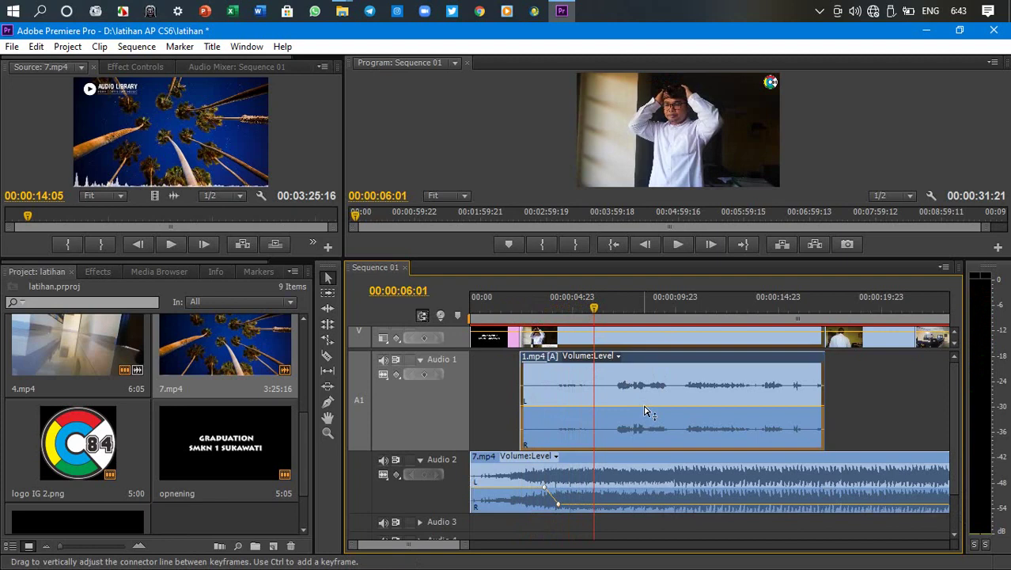
{"action": "left_click_drag", "start_coordinate": [644, 410], "coordinate": [645, 404]}
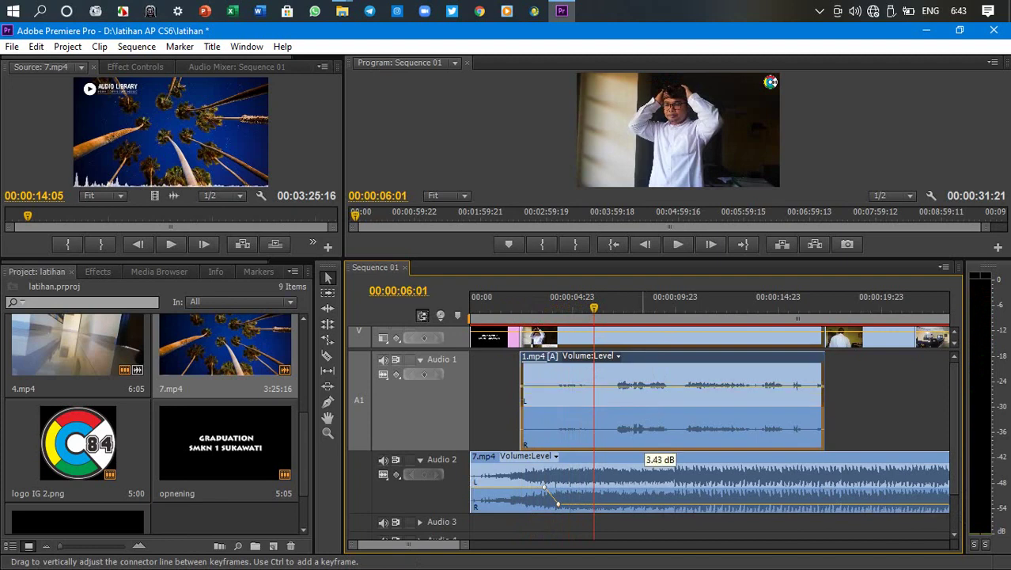
{"action": "left_click_drag", "start_coordinate": [596, 308], "coordinate": [537, 309]}
{"action": "key", "text": "space"}
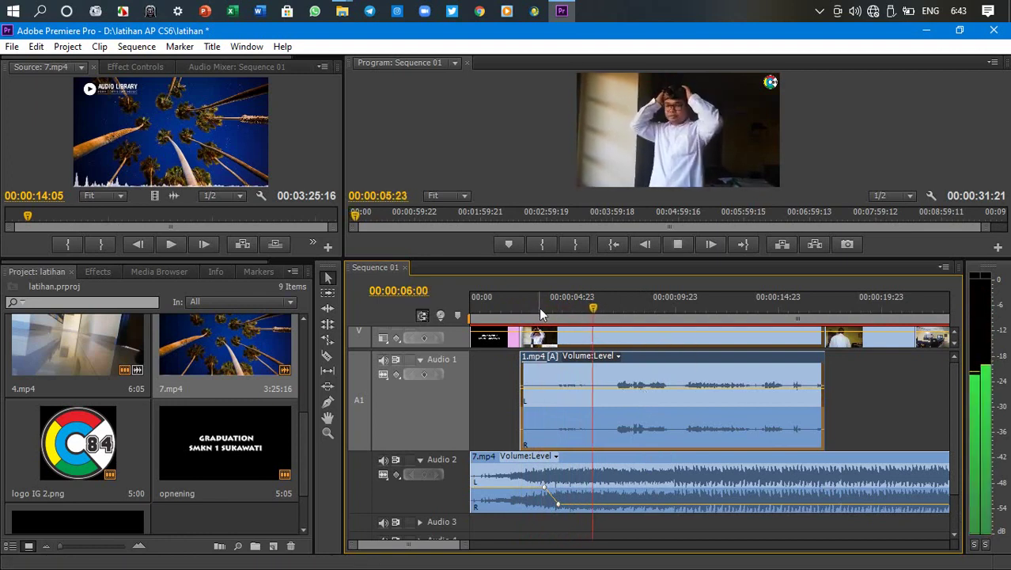
{"action": "key", "text": "space"}
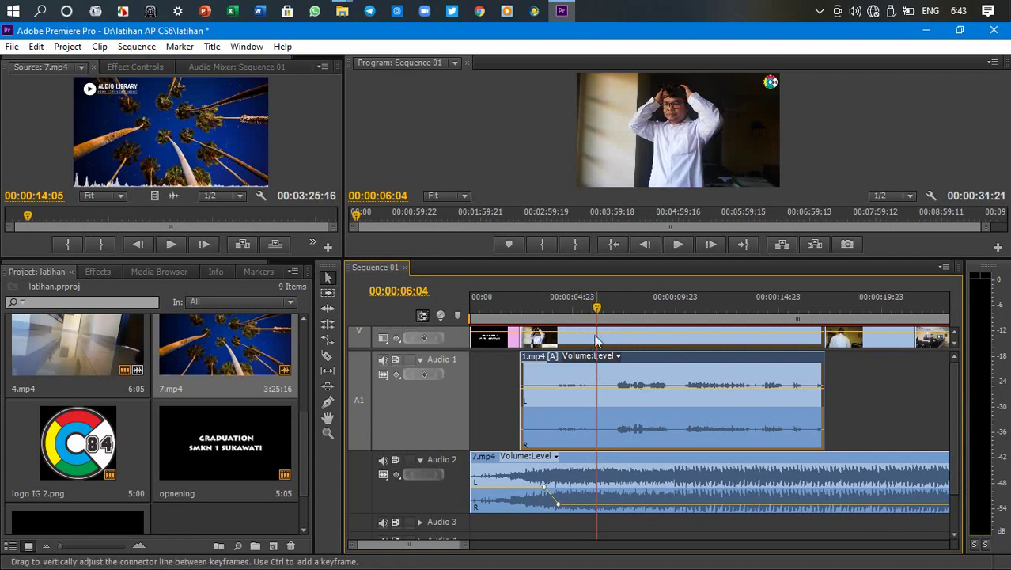
Fine-tune the music's 00:00:04:07 volume keyframe to a slightly lower level, replaying the fade after each adjustment.
{"action": "left_click", "coordinate": [558, 506]}
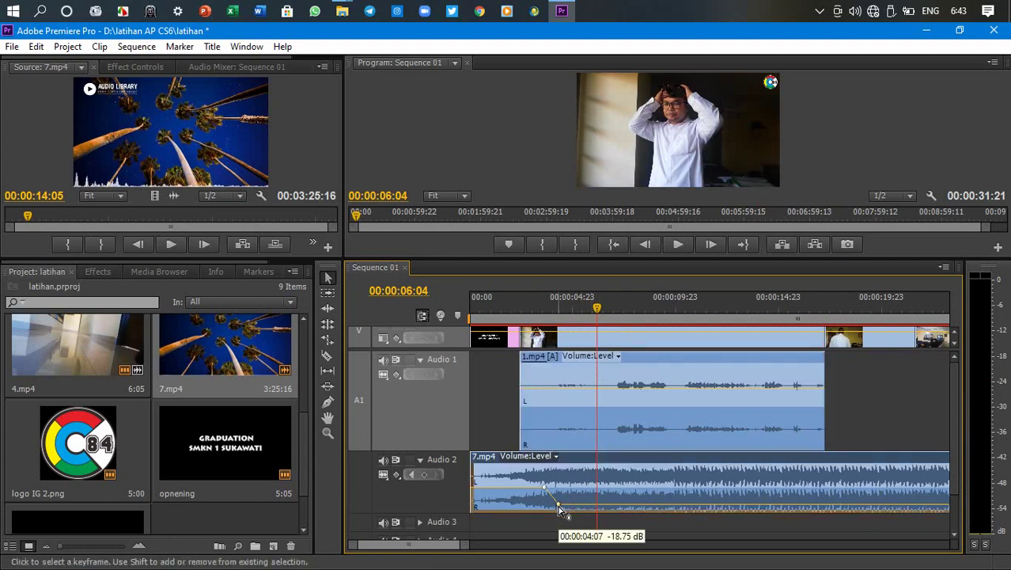
{"action": "left_click_drag", "start_coordinate": [559, 510], "coordinate": [559, 515]}
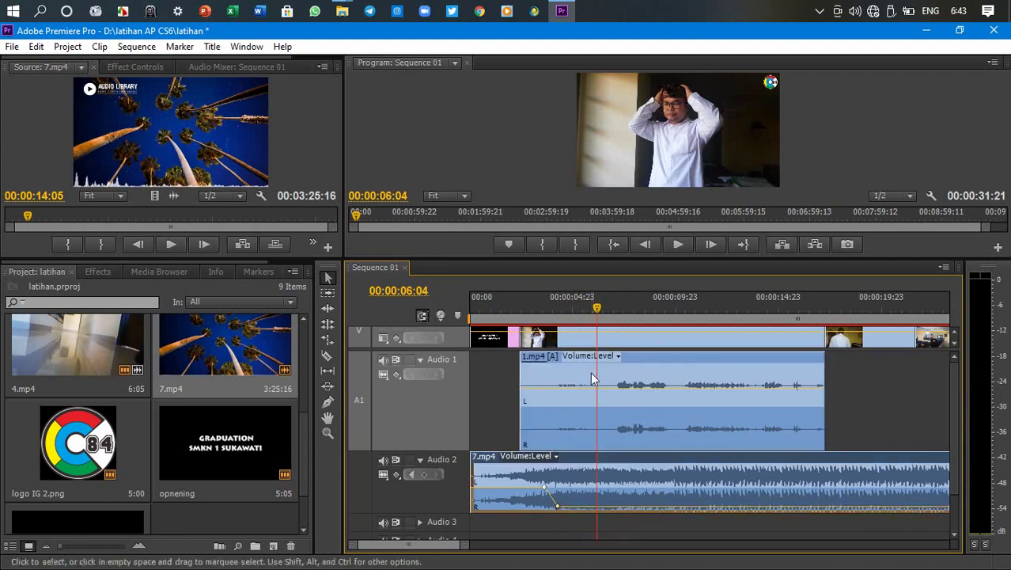
{"action": "left_click_drag", "start_coordinate": [600, 308], "coordinate": [537, 299]}
{"action": "key", "text": "space"}
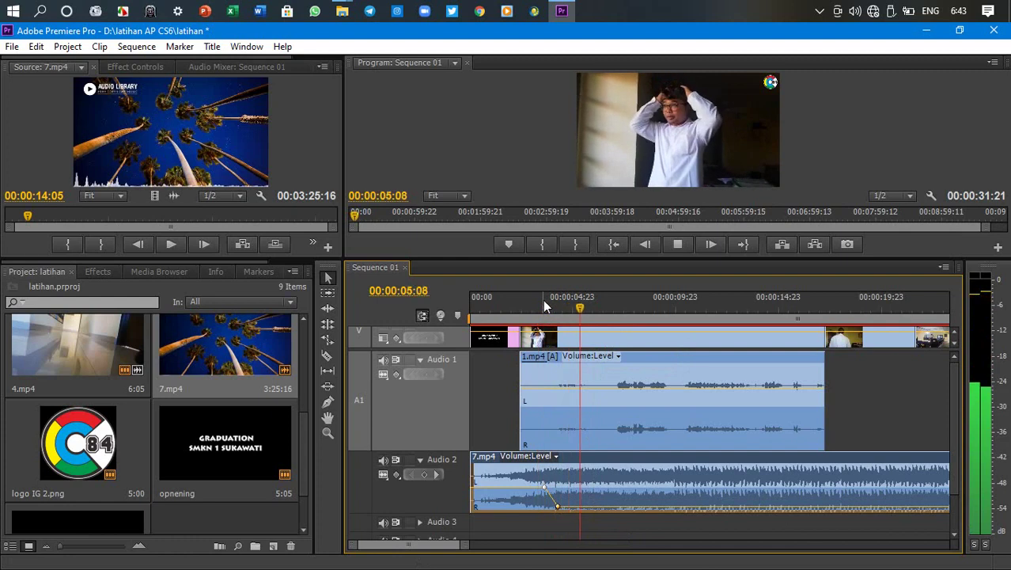
{"action": "key", "text": "space"}
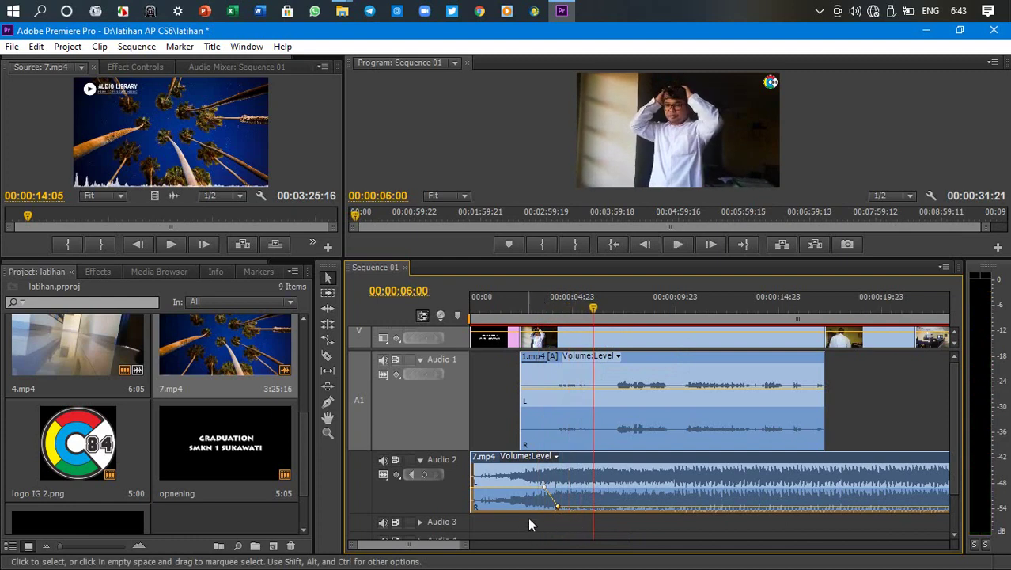
{"action": "mouse_move", "coordinate": [558, 509]}
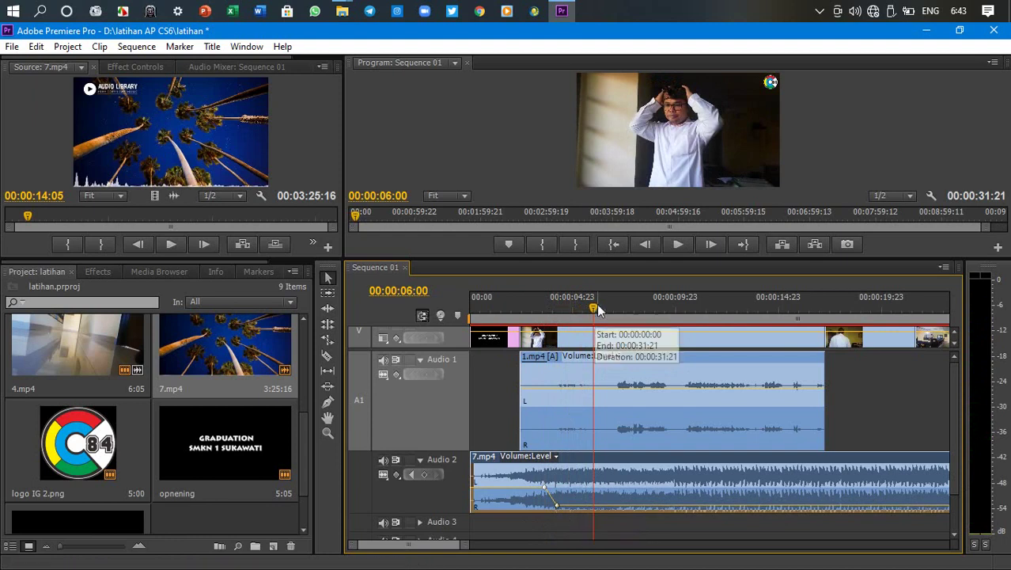
{"action": "left_click_drag", "start_coordinate": [595, 303], "coordinate": [545, 299]}
{"action": "key", "text": "space"}
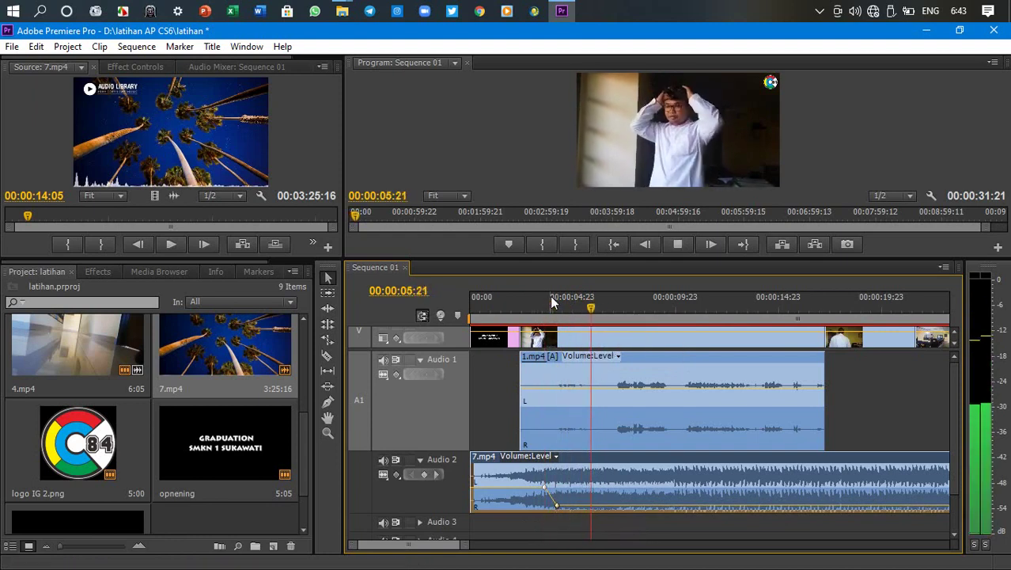
Raise the system volume to 96 and play through the 1.mp4 clip to judge its voice against the music.
{"action": "key", "text": "XF86AudioRaiseVolume"}
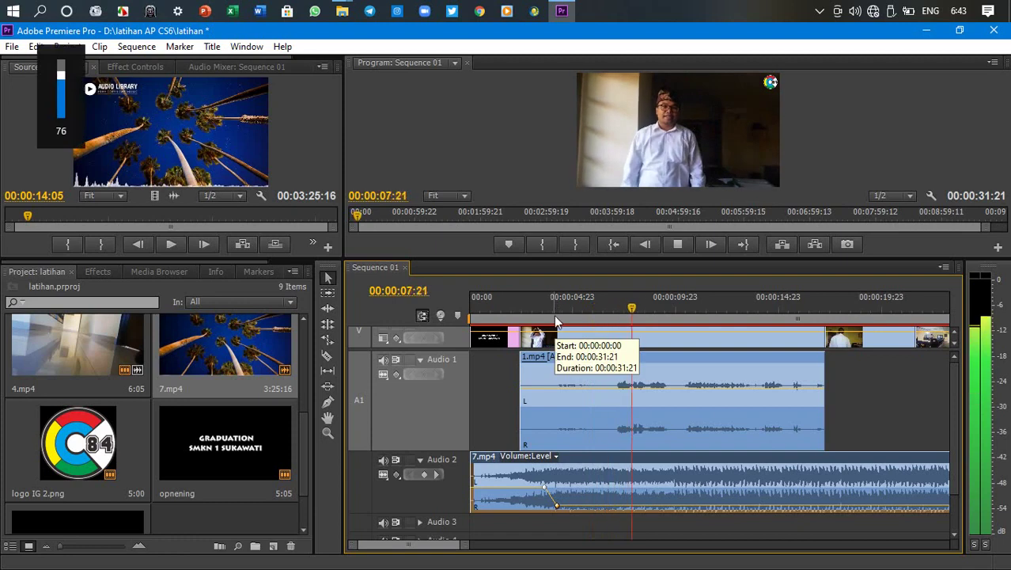
{"action": "key", "text": "XF86AudioRaiseVolume"}
{"action": "key", "text": "XF86AudioRaiseVolume"}
{"action": "key", "text": "XF86AudioRaiseVolume"}
{"action": "key", "text": "XF86AudioRaiseVolume"}
{"action": "key", "text": "XF86AudioRaiseVolume"}
{"action": "key", "text": "XF86AudioRaiseVolume"}
{"action": "key", "text": "XF86AudioRaiseVolume"}
{"action": "key", "text": "XF86AudioRaiseVolume"}
{"action": "key", "text": "XF86AudioRaiseVolume"}
{"action": "key", "text": "XF86AudioRaiseVolume"}
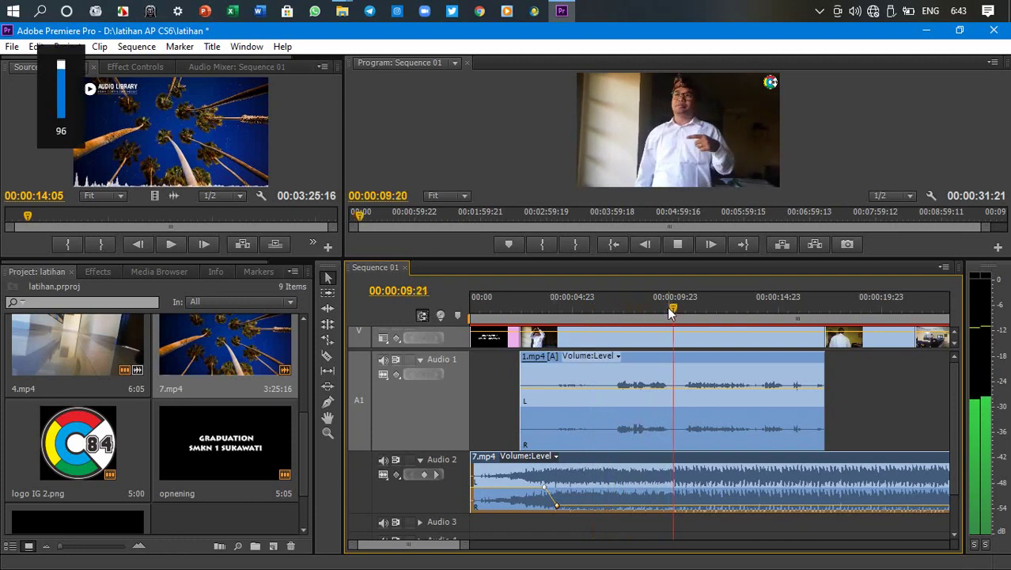
{"action": "left_click_drag", "start_coordinate": [667, 306], "coordinate": [527, 339]}
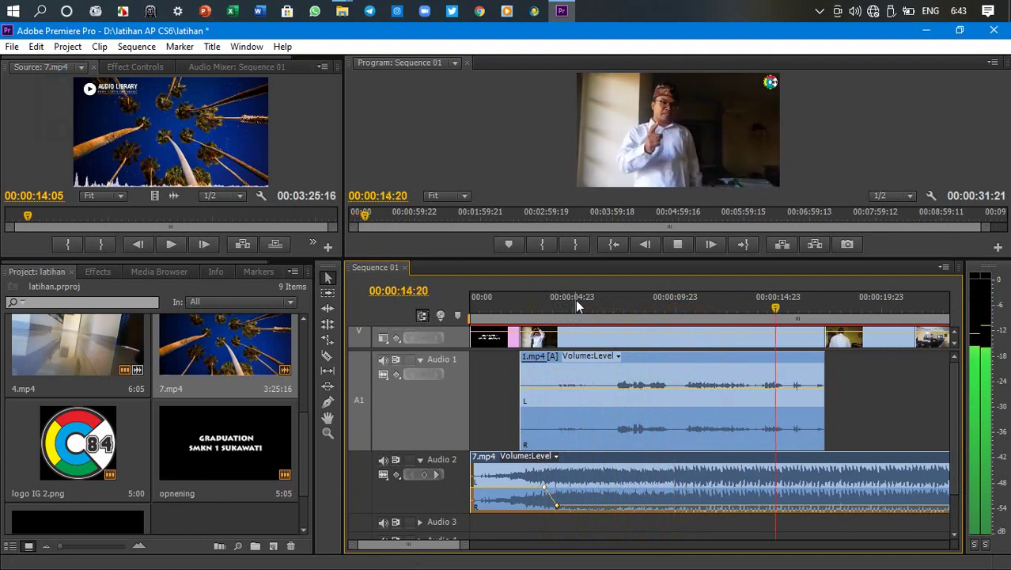
{"action": "key", "text": "space"}
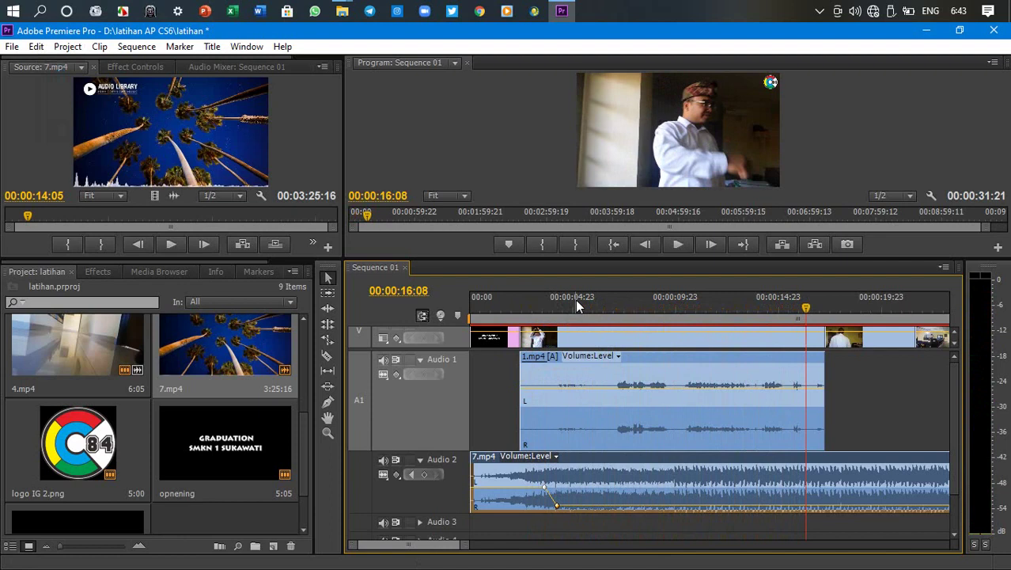
Add music volume keyframes at 00:00:16:12 and 00:00:17:05, raising the second one back to the level before the dip.
{"action": "key", "text": "space"}
{"action": "key", "text": "space"}
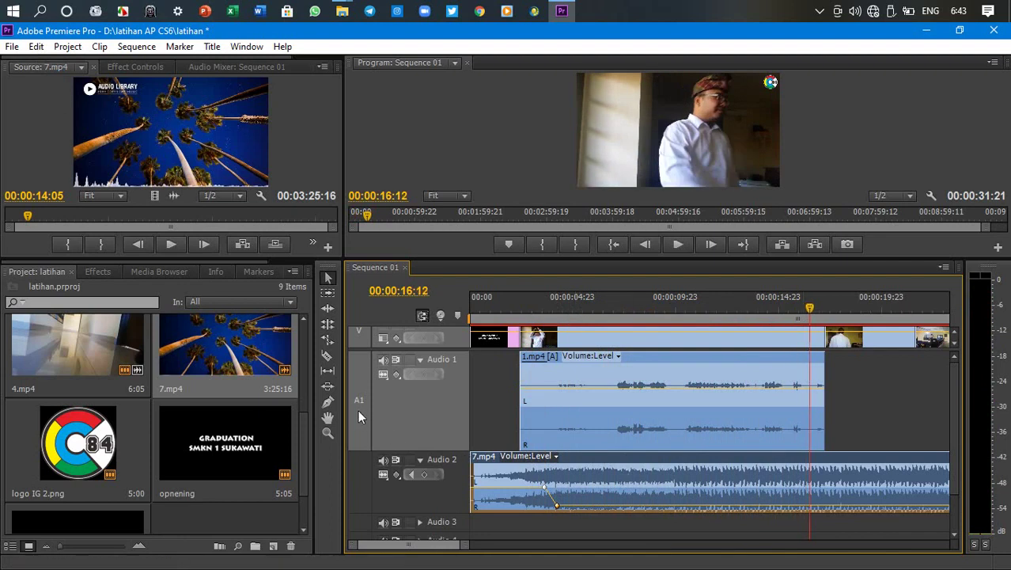
{"action": "left_click", "coordinate": [423, 475]}
{"action": "left_click_drag", "start_coordinate": [808, 310], "coordinate": [823, 313]}
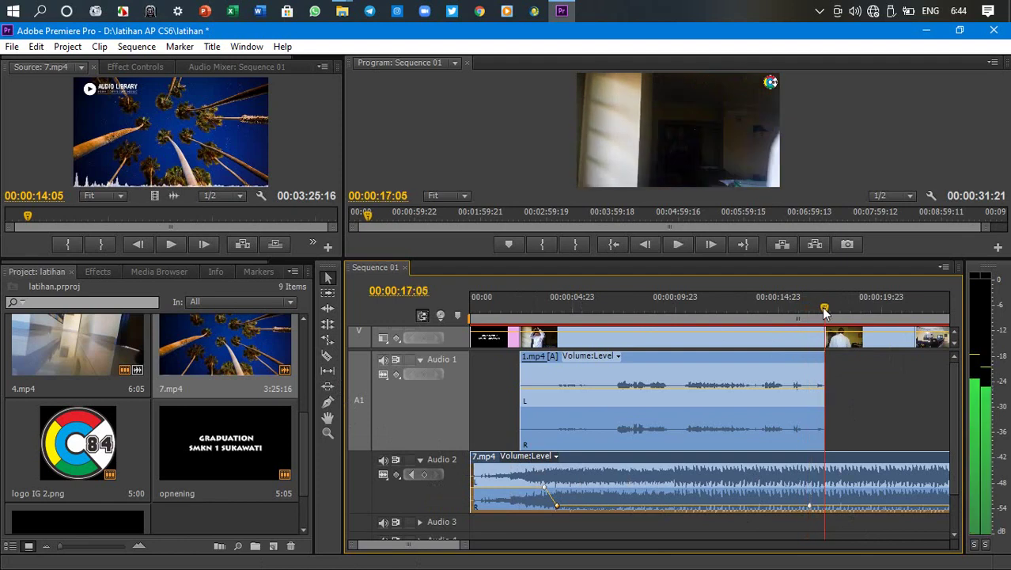
{"action": "left_click", "coordinate": [424, 475]}
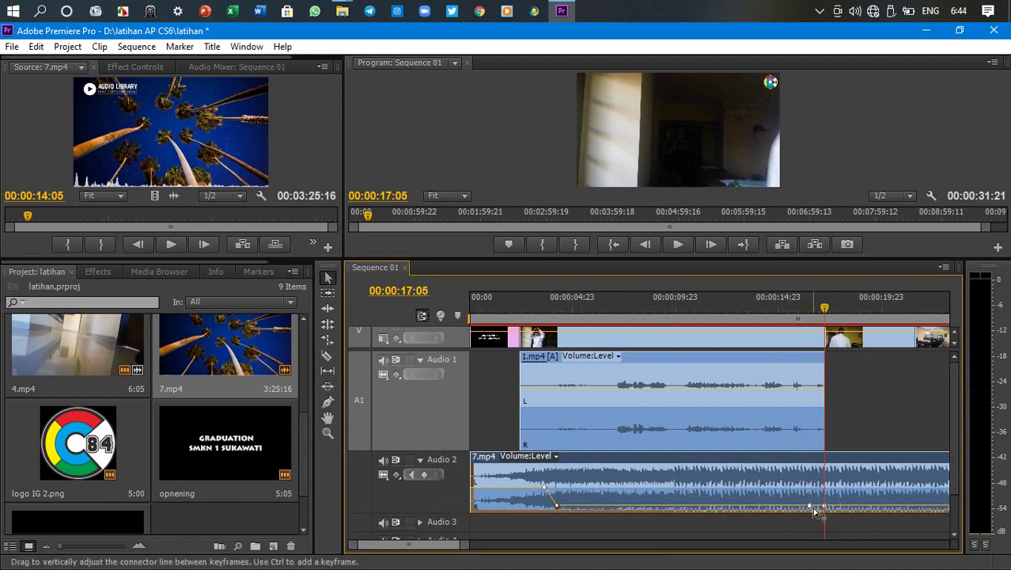
{"action": "left_click_drag", "start_coordinate": [825, 506], "coordinate": [823, 485]}
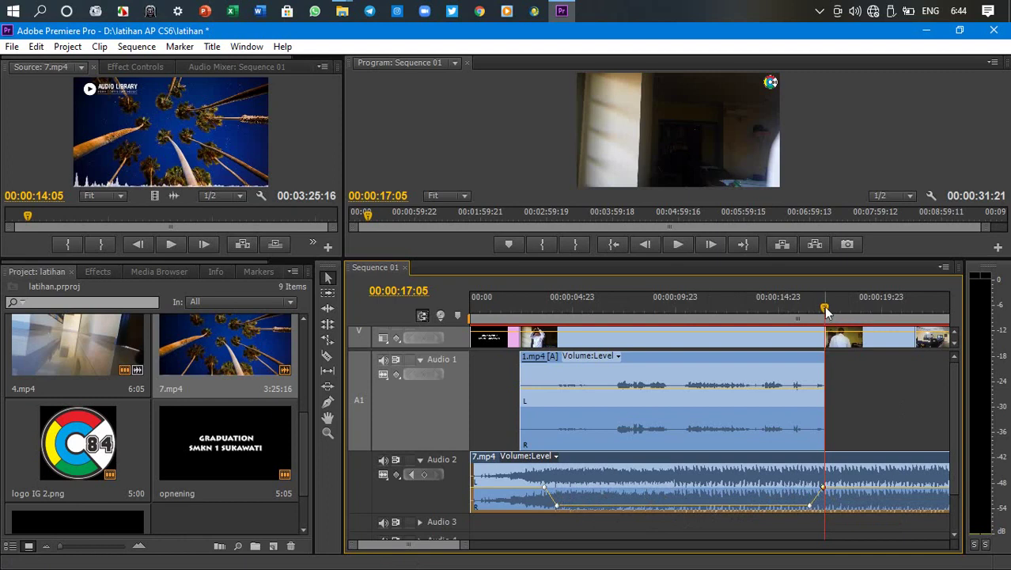
Play from shortly before the end of the 1.mp4 clip to check how the music rises again.
{"action": "left_click", "coordinate": [793, 302]}
{"action": "key", "text": "space"}
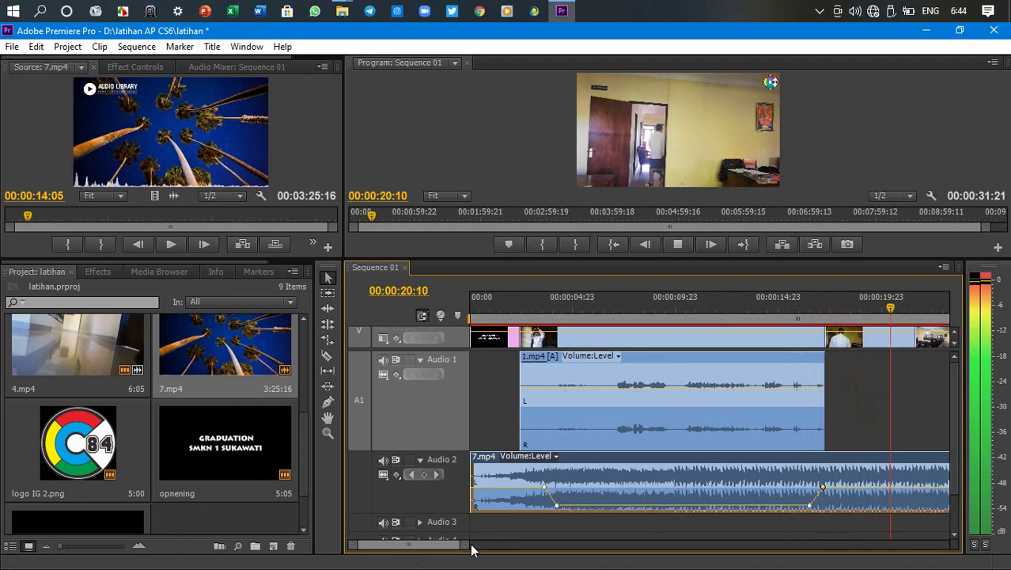
{"action": "key", "text": "space"}
Play the closing title from 00:00:29:22 to the end of the sequence to check how the 7.mp4 music ends.
{"action": "left_click_drag", "start_coordinate": [462, 547], "coordinate": [537, 545]}
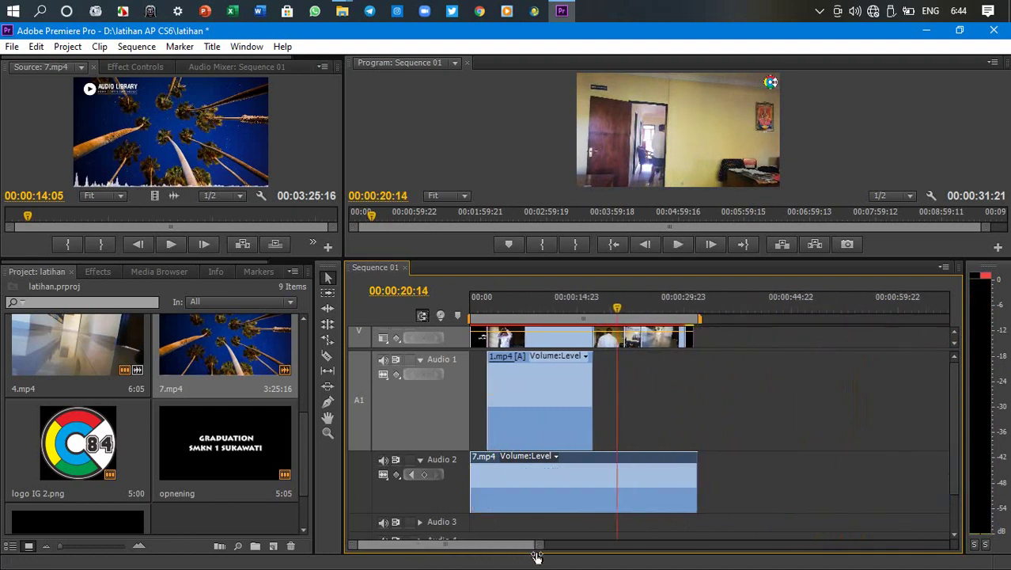
{"action": "left_click_drag", "start_coordinate": [621, 315], "coordinate": [688, 312]}
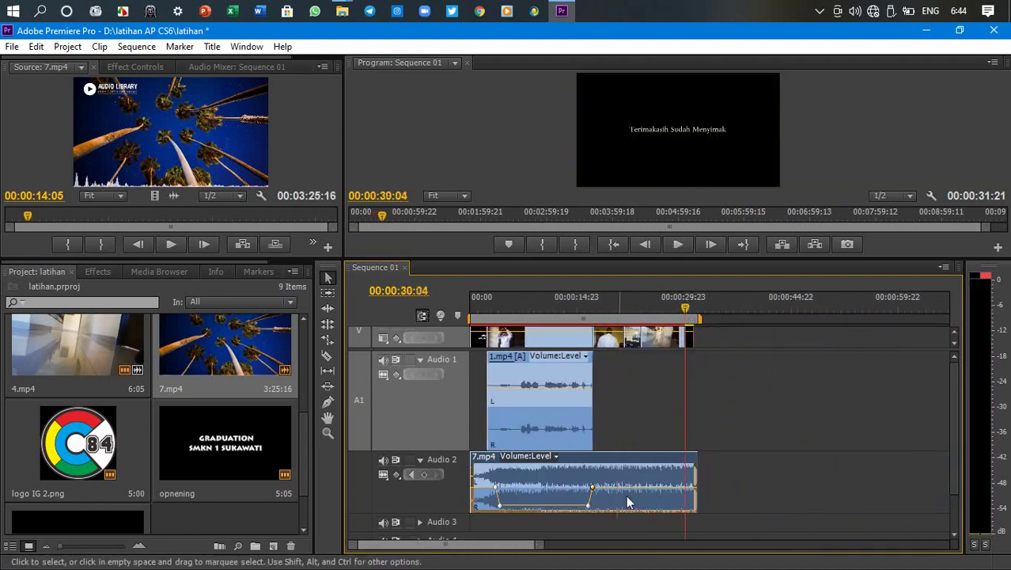
{"action": "left_click_drag", "start_coordinate": [535, 545], "coordinate": [496, 524]}
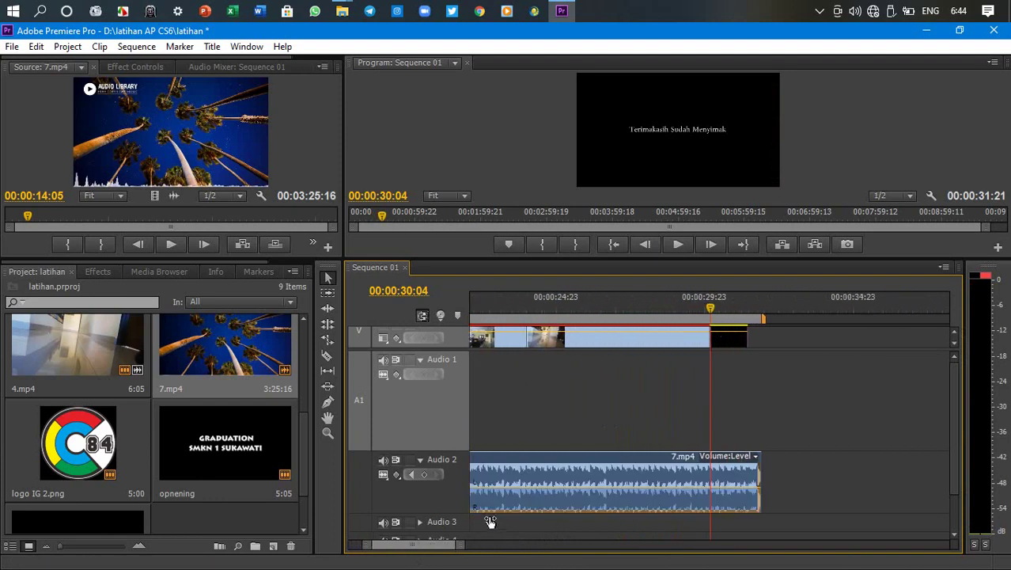
{"action": "left_click", "coordinate": [704, 303]}
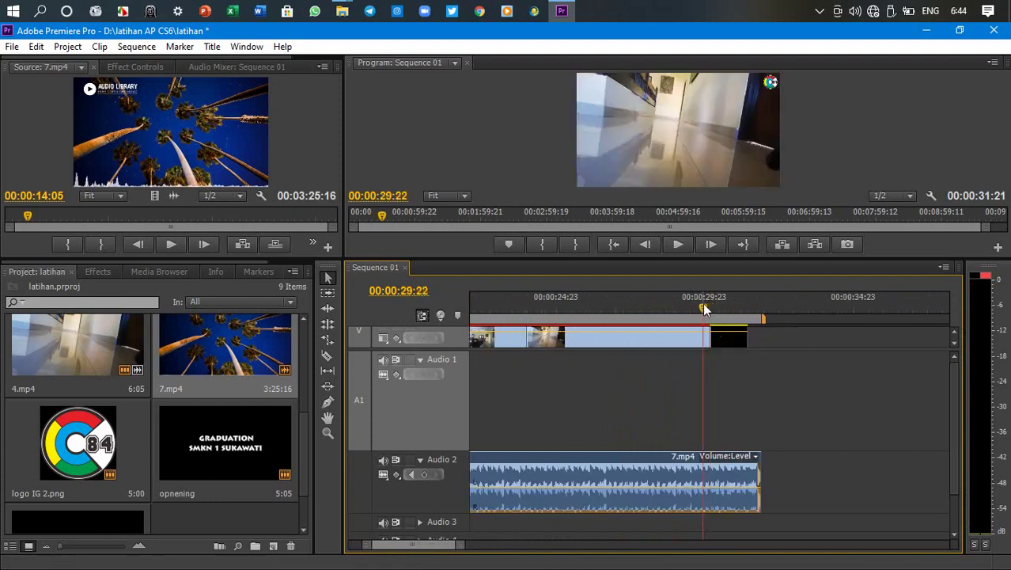
{"action": "key", "text": "space"}
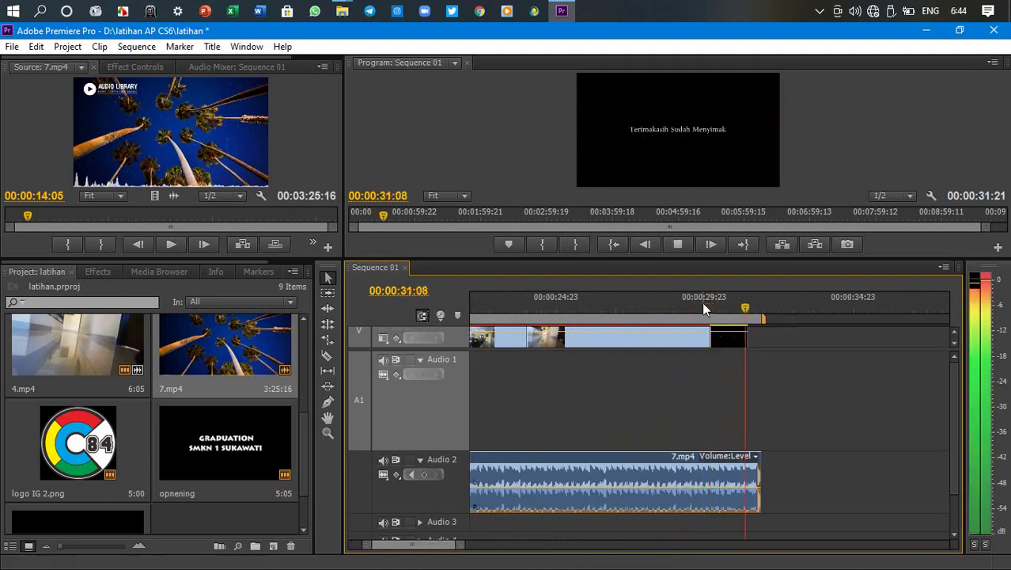
{"action": "left_click_drag", "start_coordinate": [758, 314], "coordinate": [709, 311]}
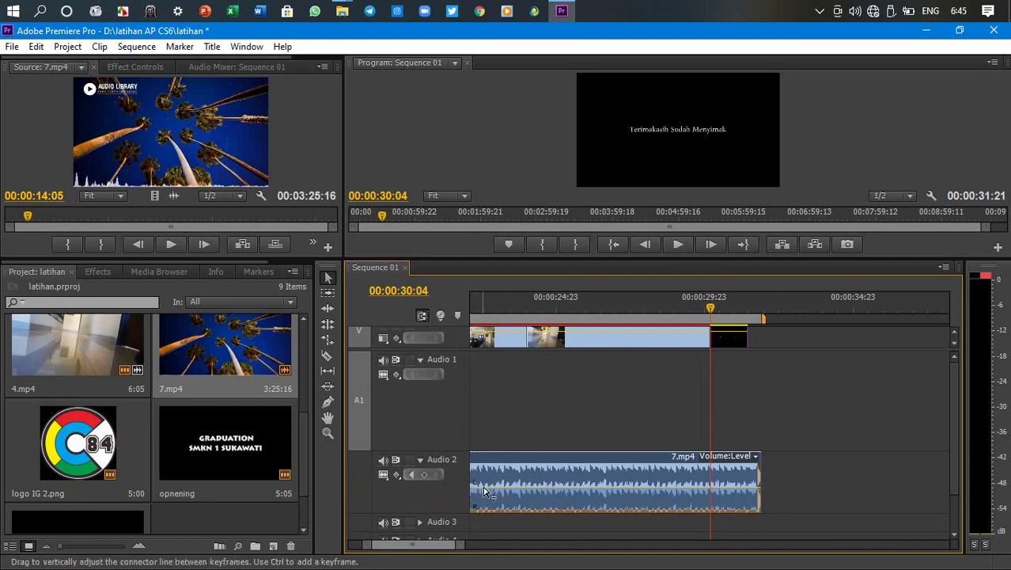
Add a volume keyframe to the 7.mp4 music at 00:00:30:01, just before the closing title begins.
{"action": "left_click_drag", "start_coordinate": [402, 546], "coordinate": [536, 545]}
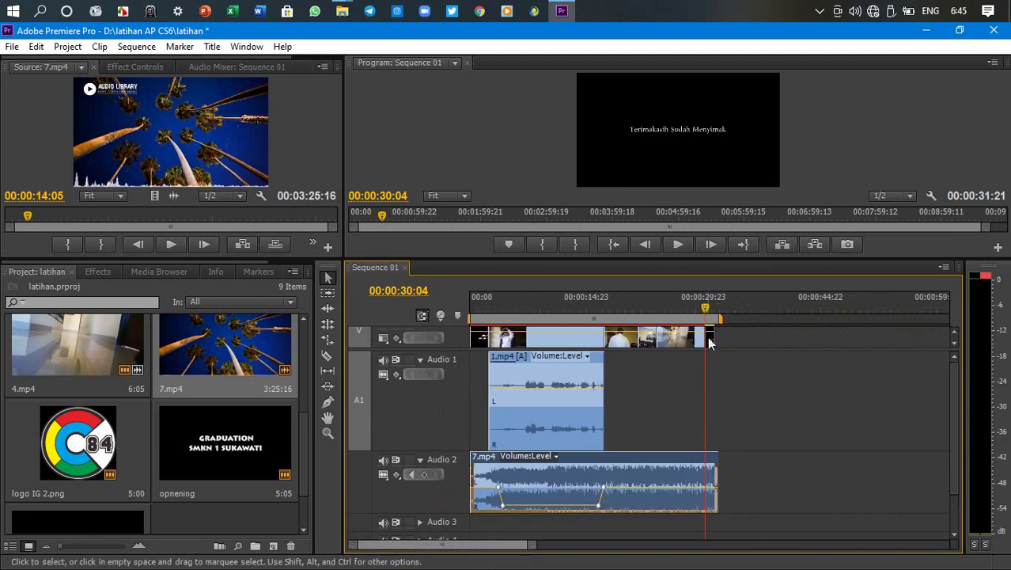
{"action": "left_click_drag", "start_coordinate": [698, 304], "coordinate": [688, 302]}
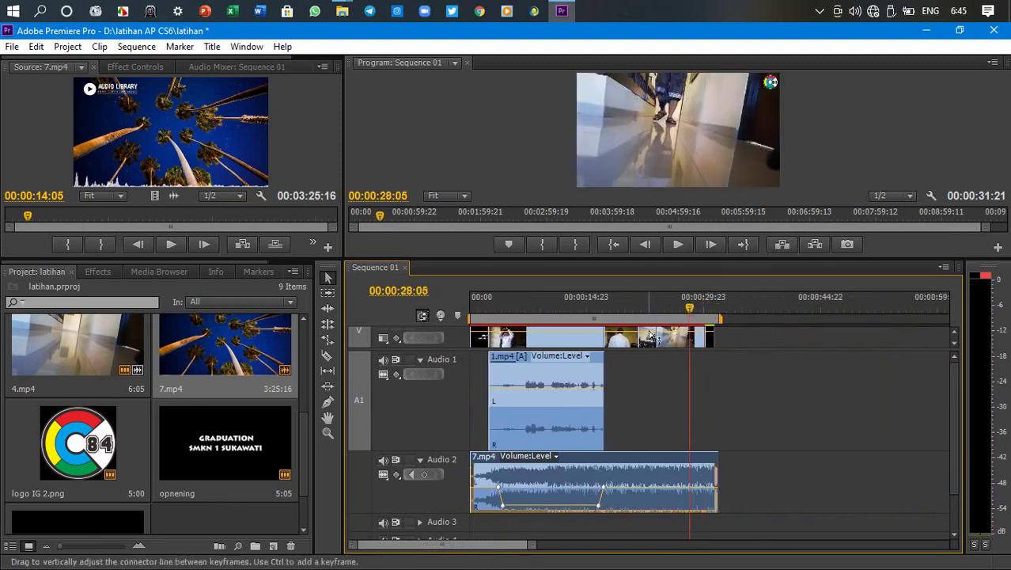
{"action": "left_click_drag", "start_coordinate": [697, 310], "coordinate": [710, 315]}
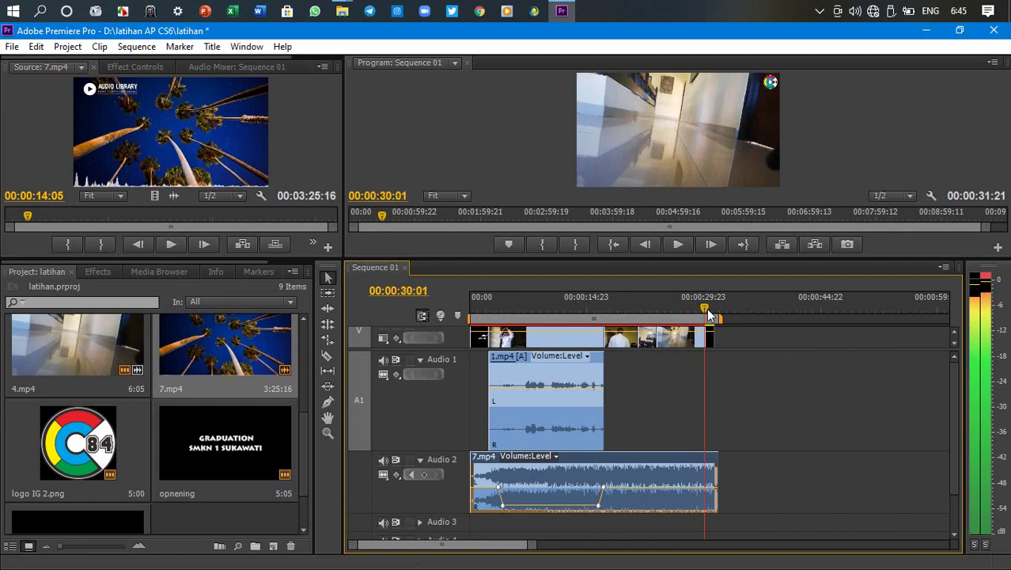
{"action": "left_click", "coordinate": [423, 475]}
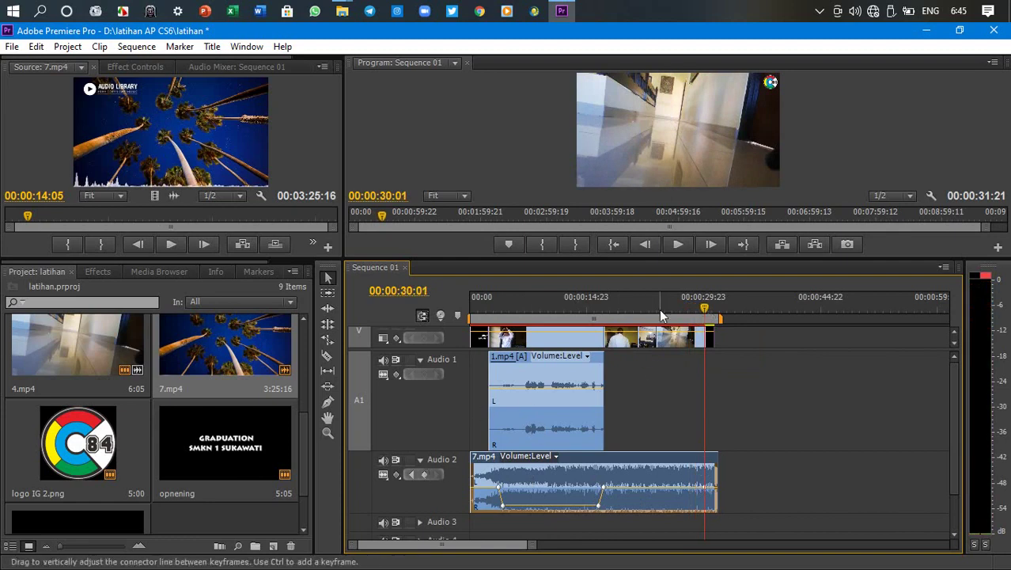
Add a volume keyframe at the end of the 7.mp4 music and lower it to -oo dB at 00:00:31:21.
{"action": "left_click", "coordinate": [718, 311]}
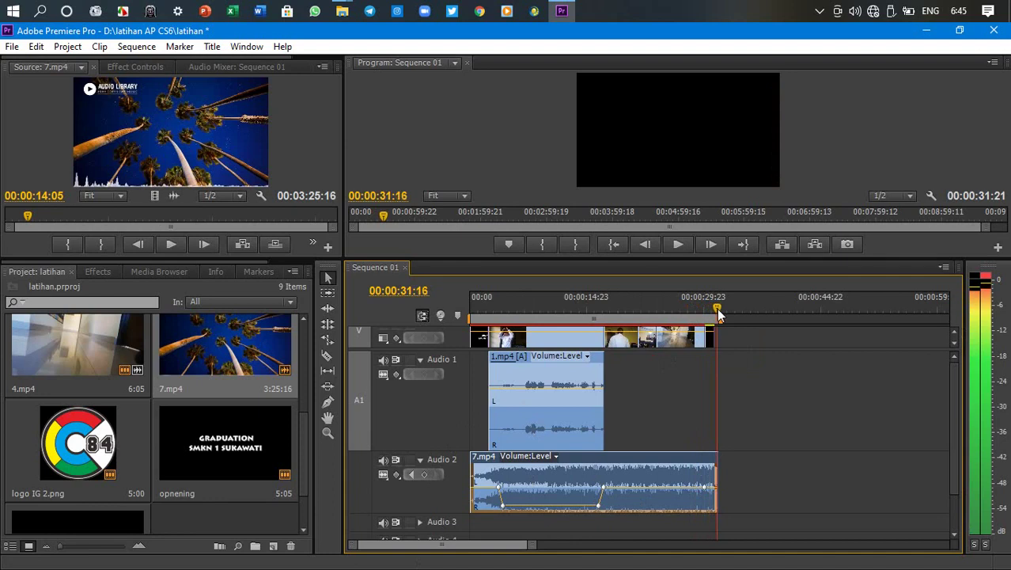
{"action": "left_click_drag", "start_coordinate": [717, 309], "coordinate": [715, 310]}
{"action": "left_click_drag", "start_coordinate": [535, 543], "coordinate": [495, 535]}
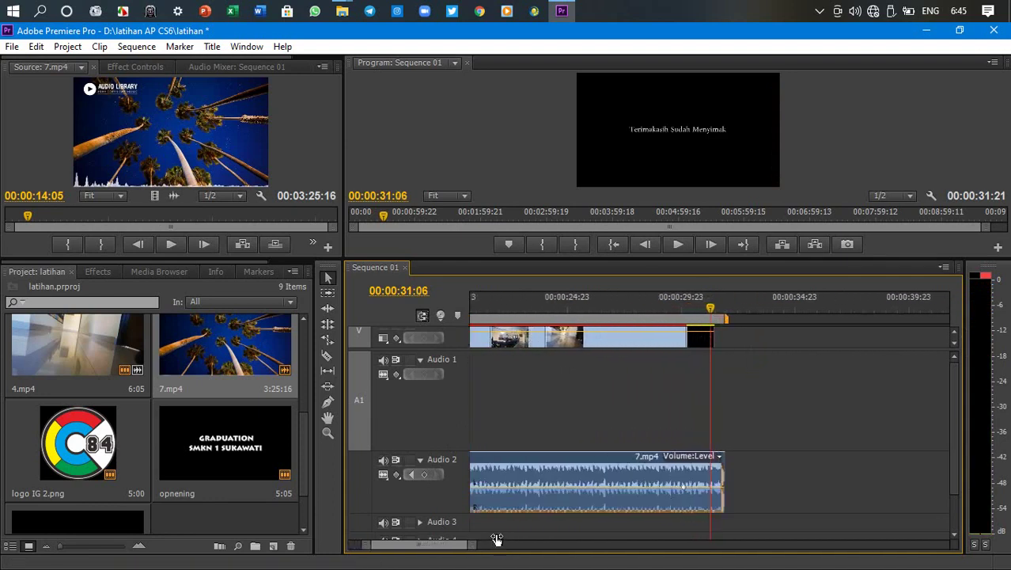
{"action": "left_click", "coordinate": [712, 310]}
{"action": "left_click_drag", "start_coordinate": [712, 308], "coordinate": [723, 310]}
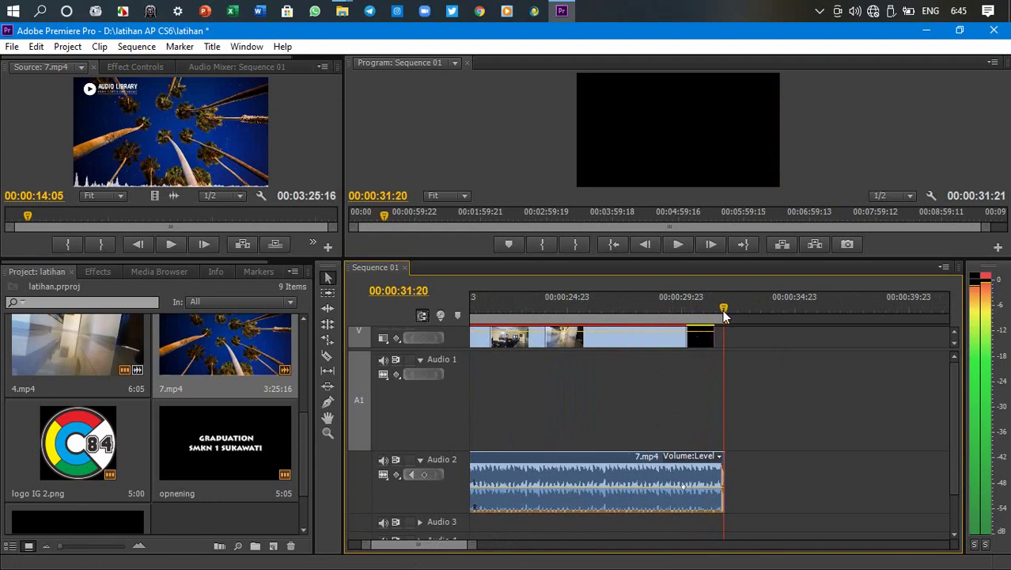
{"action": "left_click", "coordinate": [424, 474]}
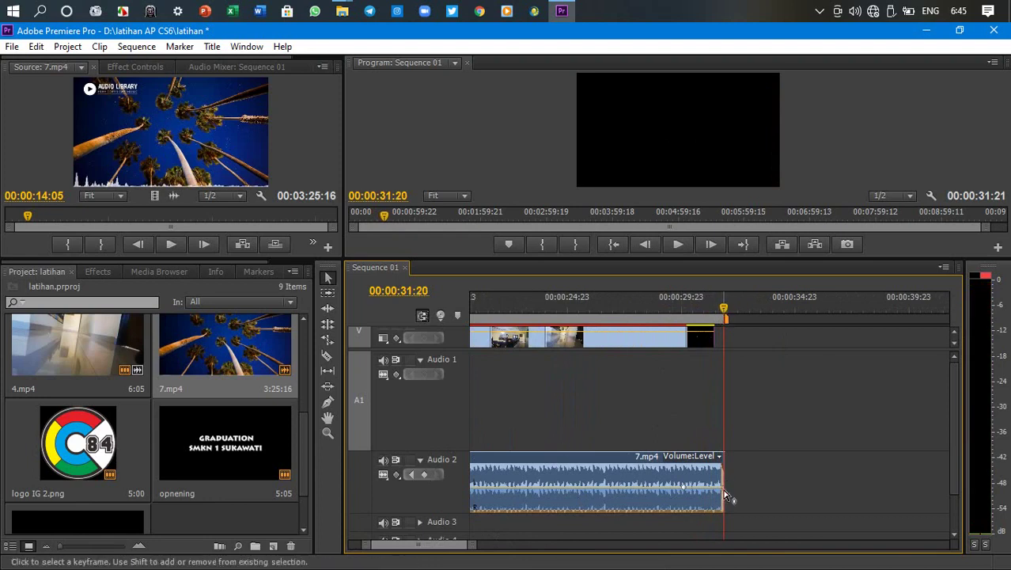
{"action": "left_click_drag", "start_coordinate": [724, 493], "coordinate": [723, 508]}
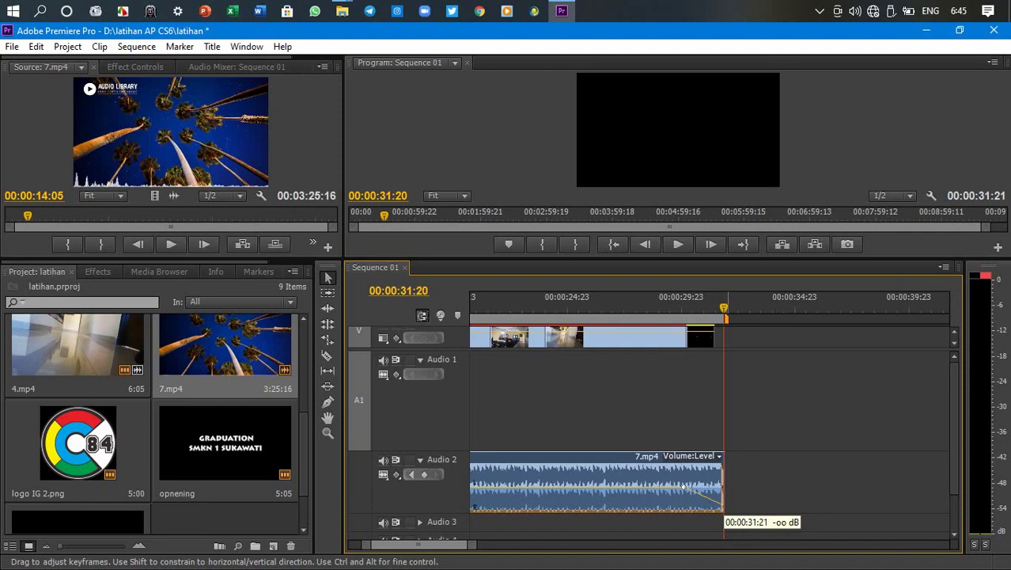
Play the last seconds of the sequence repeatedly to check the music's fade-out under the closing title.
{"action": "left_click_drag", "start_coordinate": [723, 310], "coordinate": [613, 295]}
{"action": "key", "text": "space"}
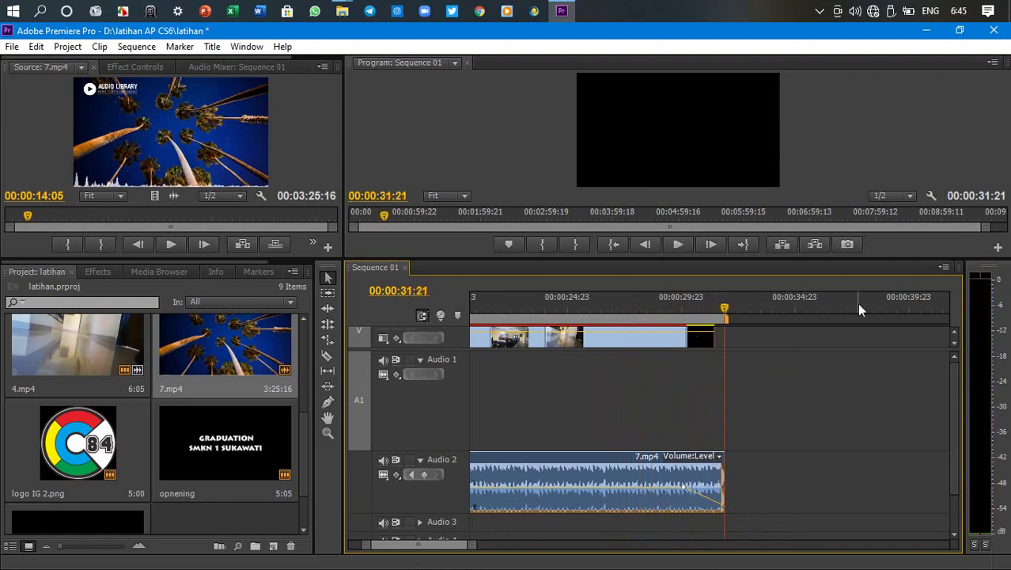
{"action": "left_click_drag", "start_coordinate": [725, 310], "coordinate": [643, 310]}
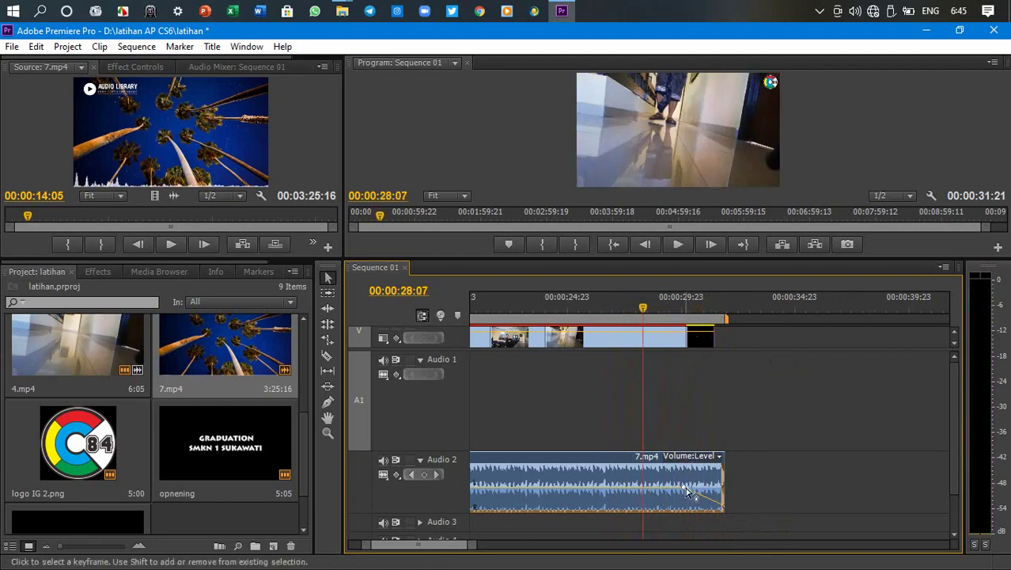
{"action": "key", "text": "space"}
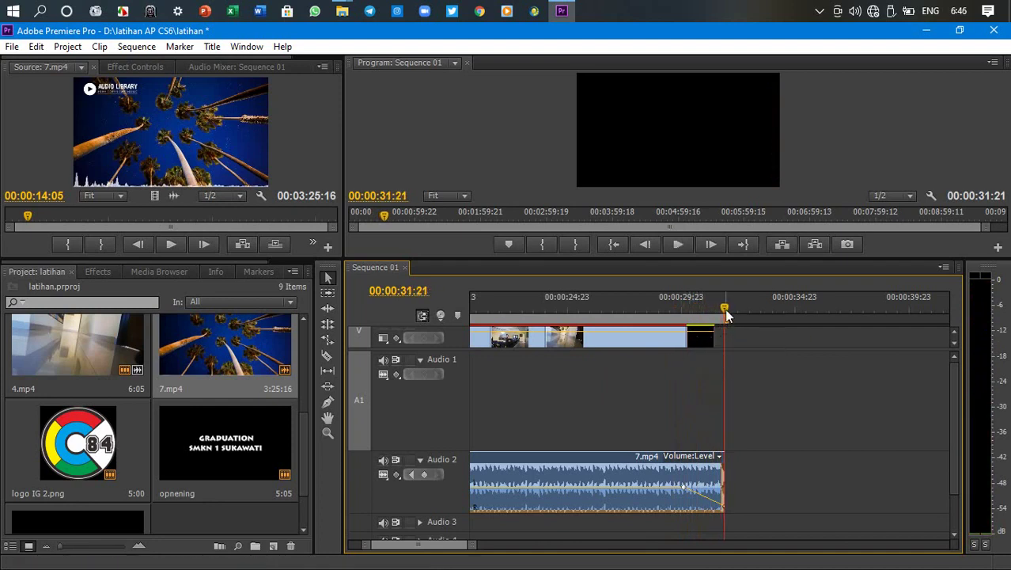
{"action": "left_click_drag", "start_coordinate": [726, 314], "coordinate": [601, 298]}
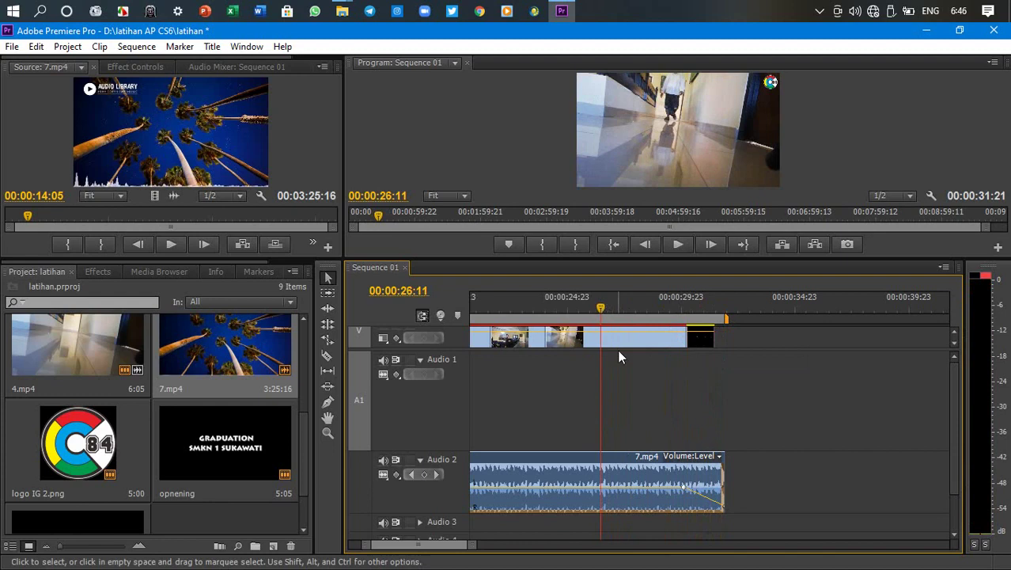
Try shortening the sequence's work area from its end and extending it back toward the end of the clips.
{"action": "left_click_drag", "start_coordinate": [473, 546], "coordinate": [532, 546]}
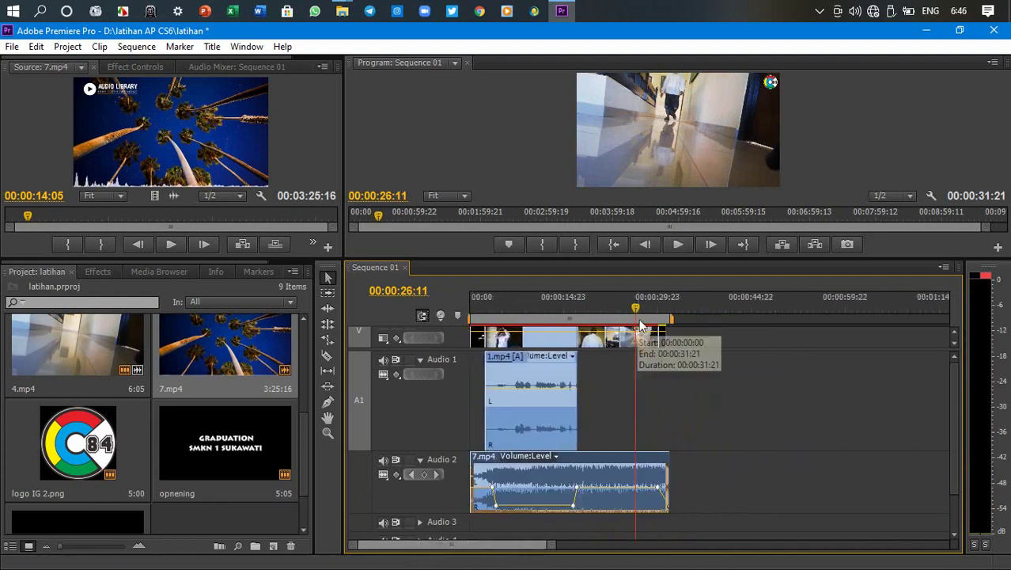
{"action": "left_click_drag", "start_coordinate": [638, 311], "coordinate": [609, 314]}
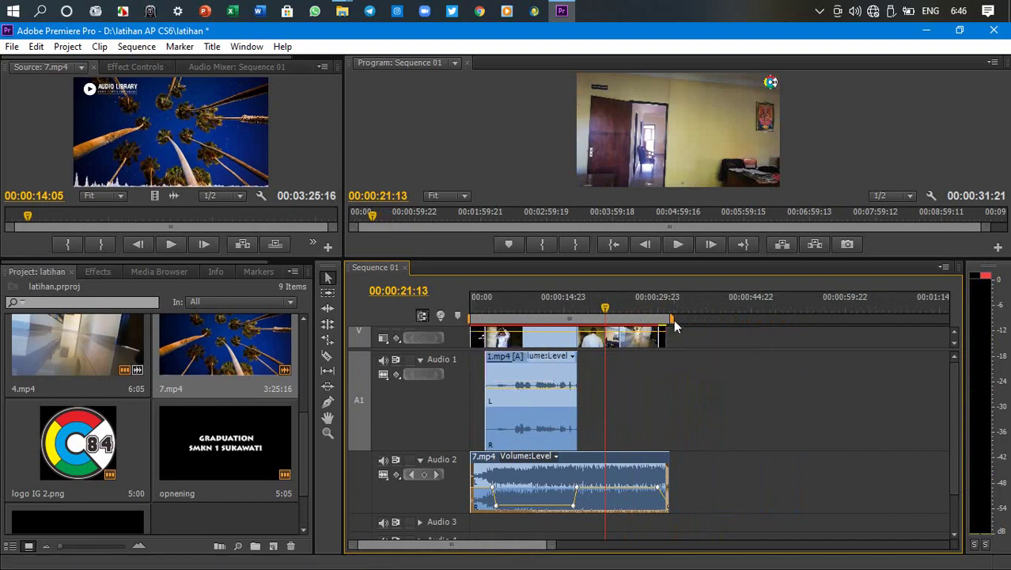
{"action": "left_click_drag", "start_coordinate": [674, 319], "coordinate": [643, 330]}
{"action": "left_click_drag", "start_coordinate": [641, 319], "coordinate": [669, 326]}
Extend the work area's end to 00:00:31:21 so it covers the whole sequence up to the music's end.
{"action": "left_click_drag", "start_coordinate": [552, 546], "coordinate": [484, 545]}
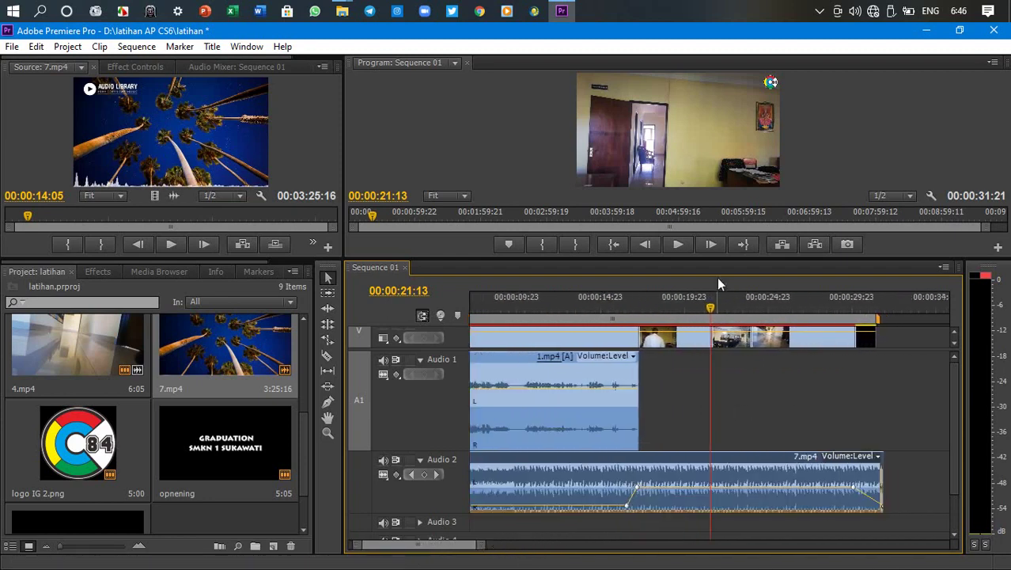
{"action": "left_click_drag", "start_coordinate": [711, 308], "coordinate": [885, 346]}
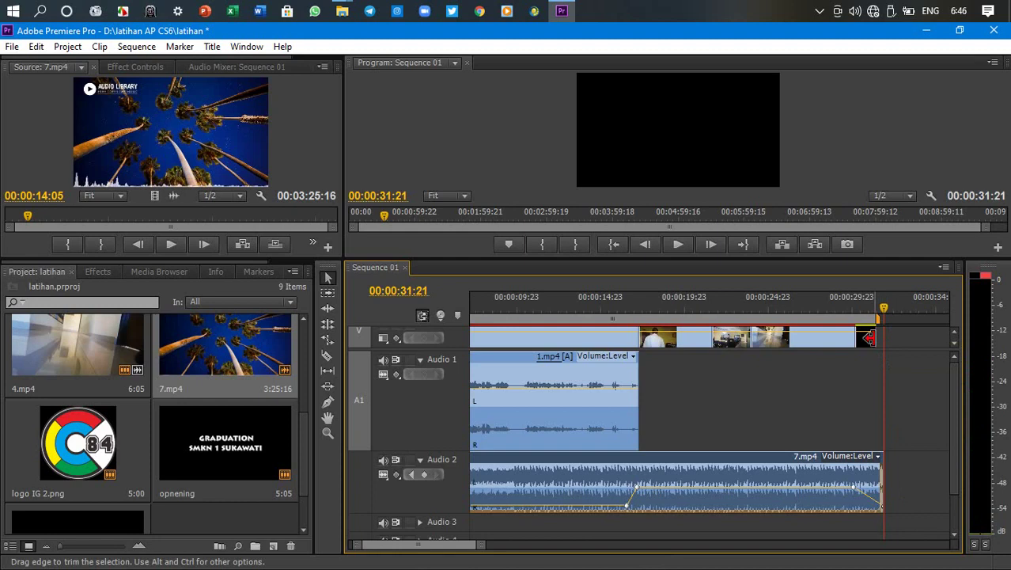
{"action": "left_click_drag", "start_coordinate": [877, 320], "coordinate": [887, 319]}
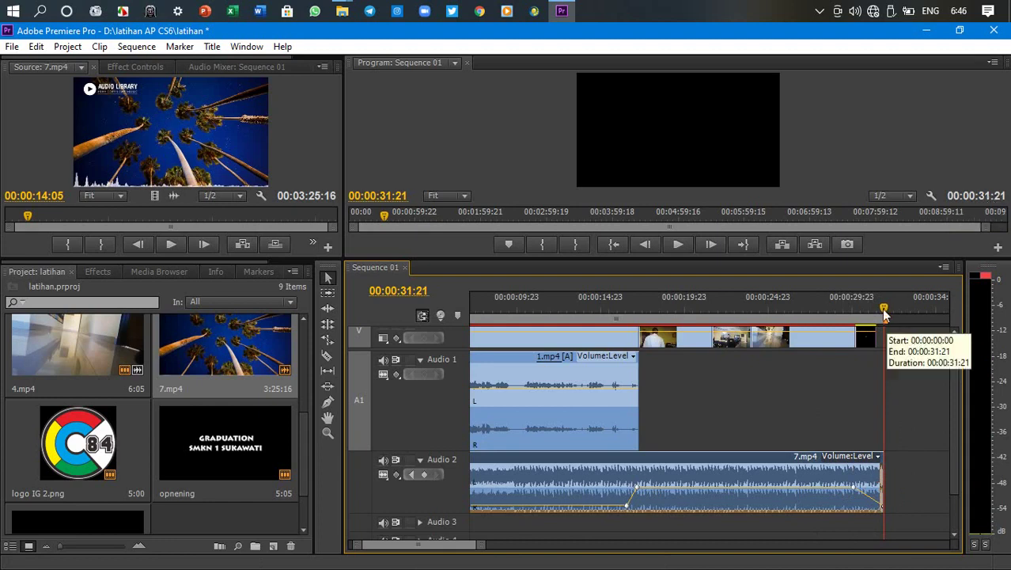
Move the playhead to 00:00:15:15 and open the media export settings for Sequence 01.
{"action": "left_click", "coordinate": [787, 294]}
{"action": "left_click_drag", "start_coordinate": [787, 294], "coordinate": [609, 263]}
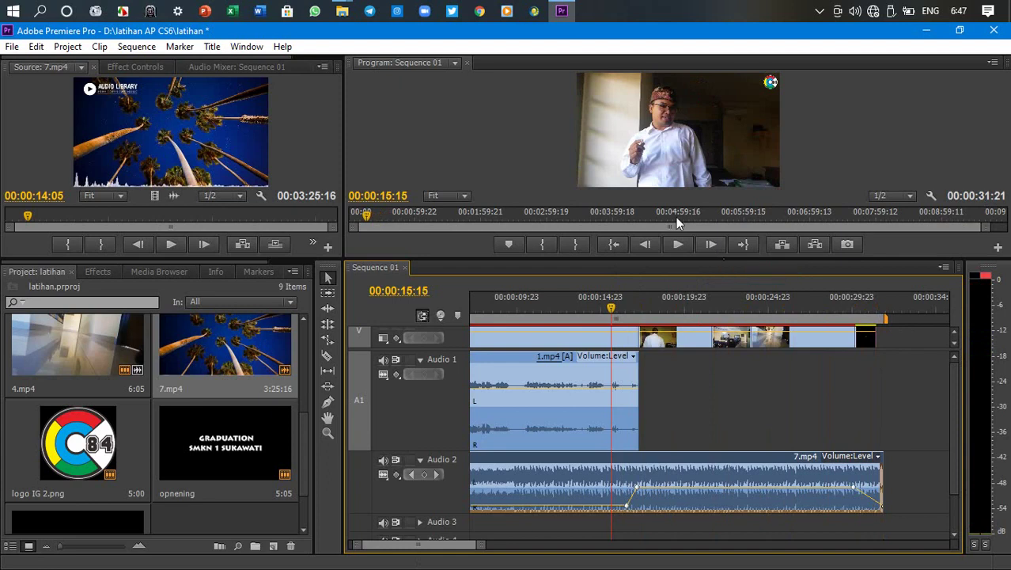
{"action": "left_click", "coordinate": [11, 47]}
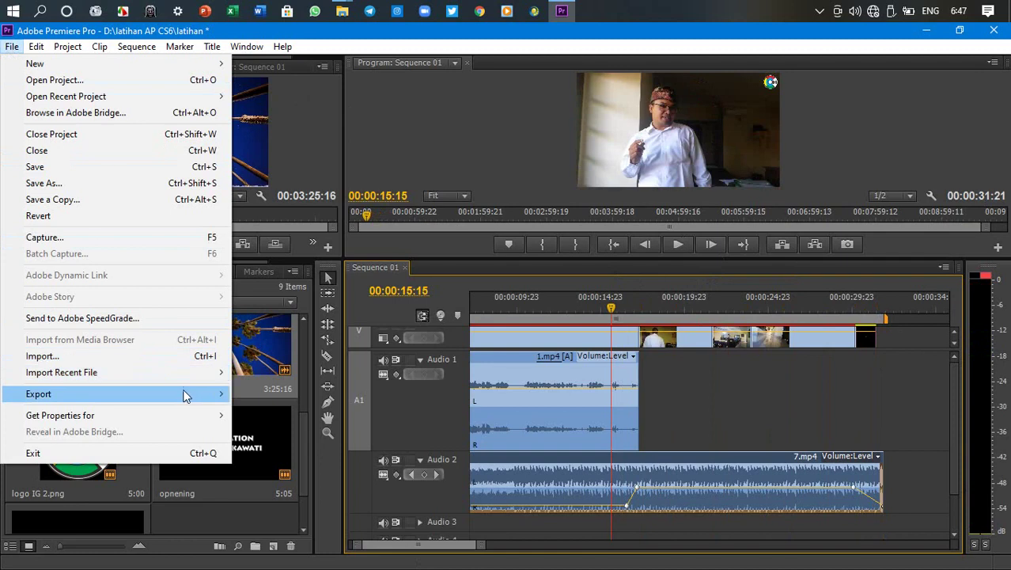
{"action": "mouse_move", "coordinate": [191, 394]}
{"action": "left_click", "coordinate": [266, 394]}
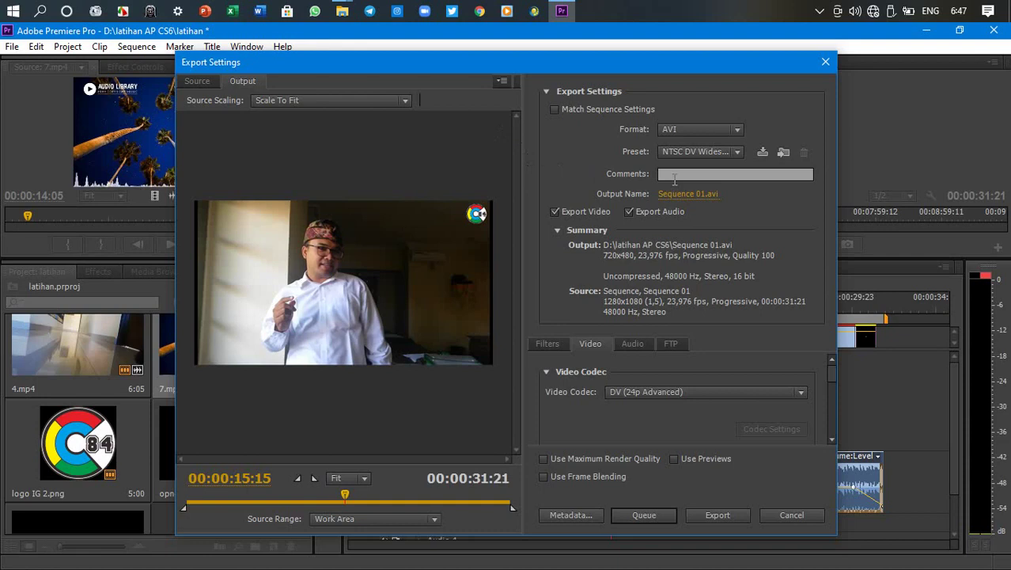
Set the export format to H.264 and look through its presets, keeping HD 1080p 23.976.
{"action": "left_click", "coordinate": [725, 133]}
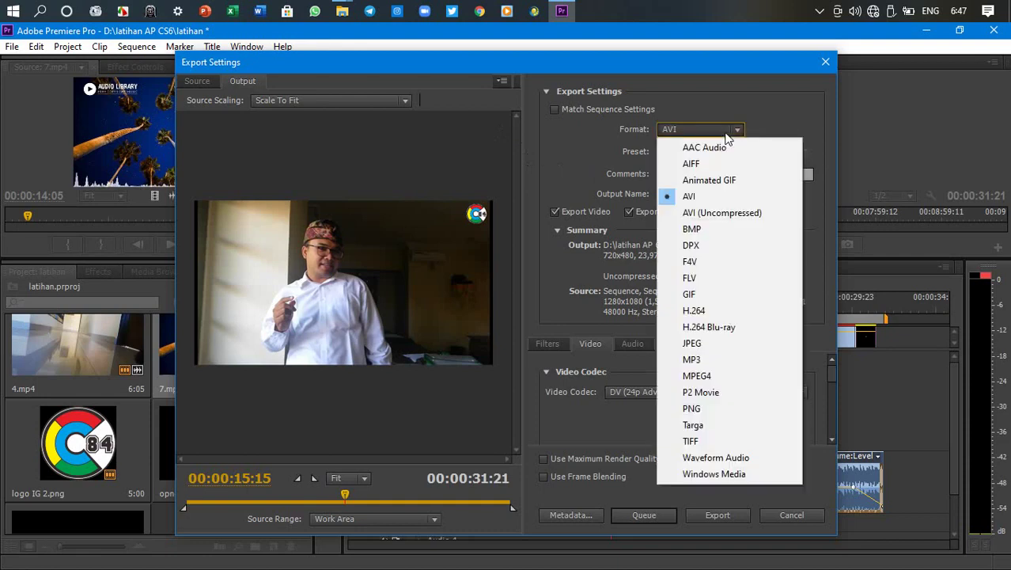
{"action": "left_click", "coordinate": [716, 311]}
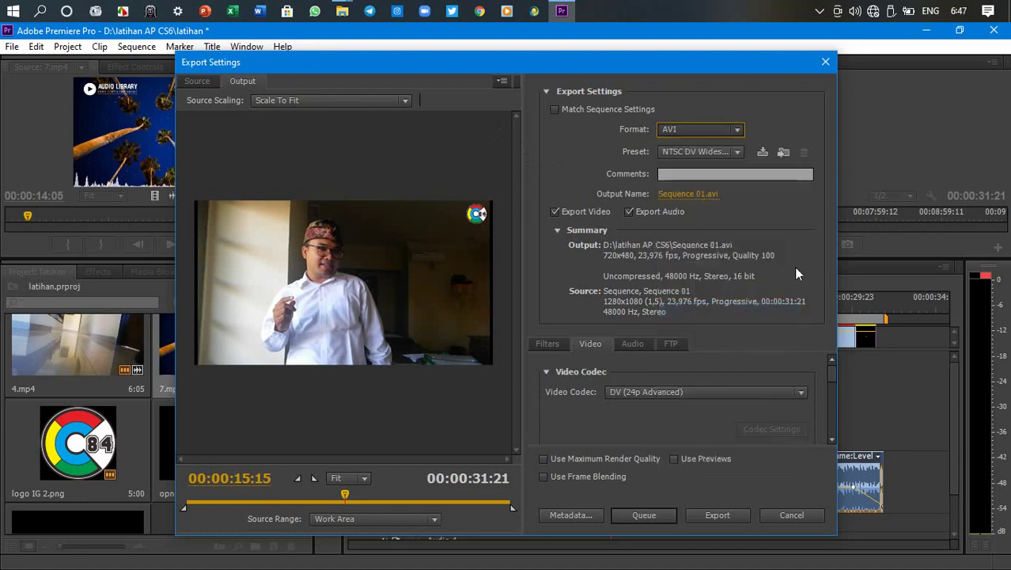
{"action": "left_click", "coordinate": [735, 153]}
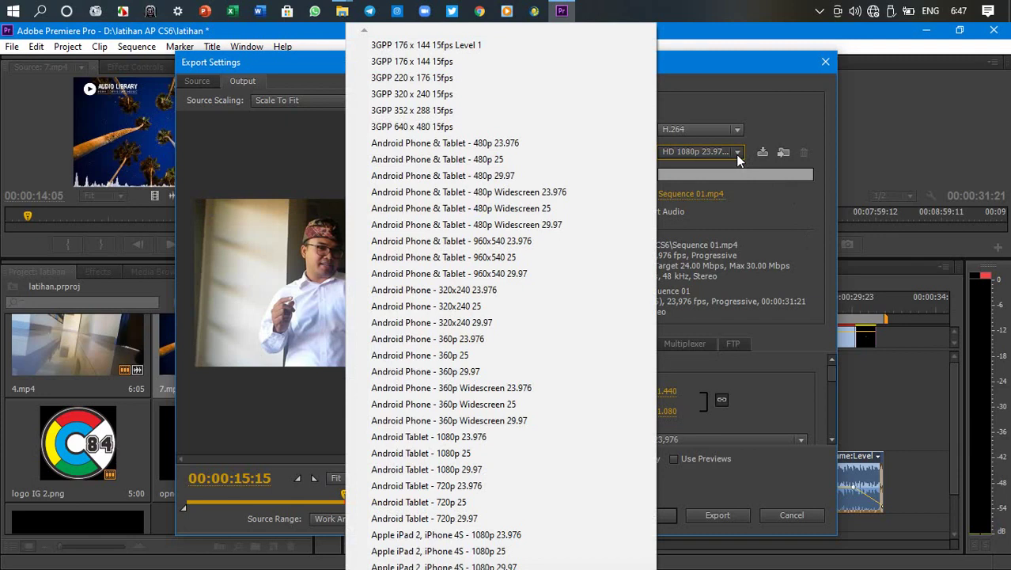
{"action": "left_click", "coordinate": [777, 130]}
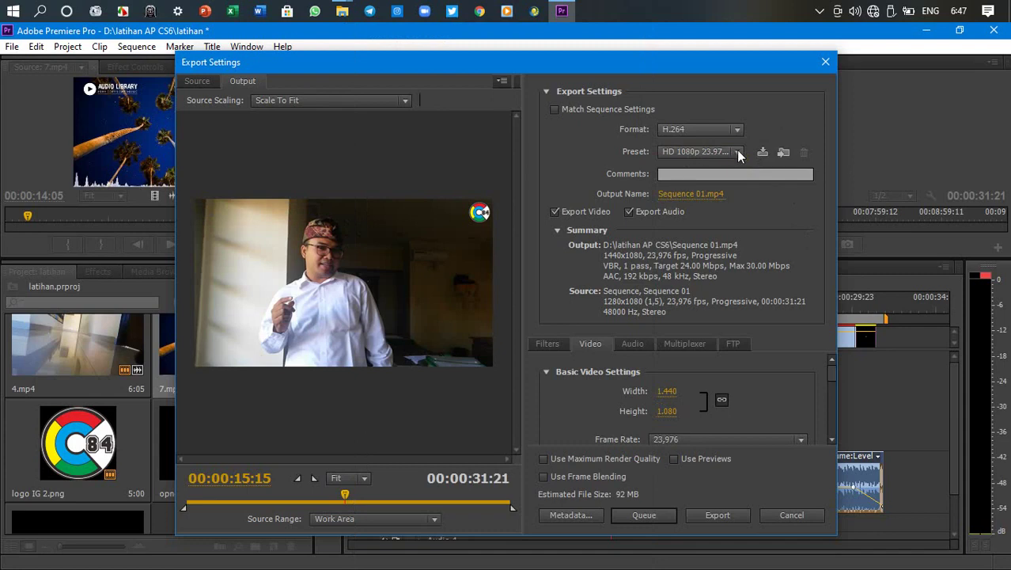
{"action": "left_click", "coordinate": [737, 151]}
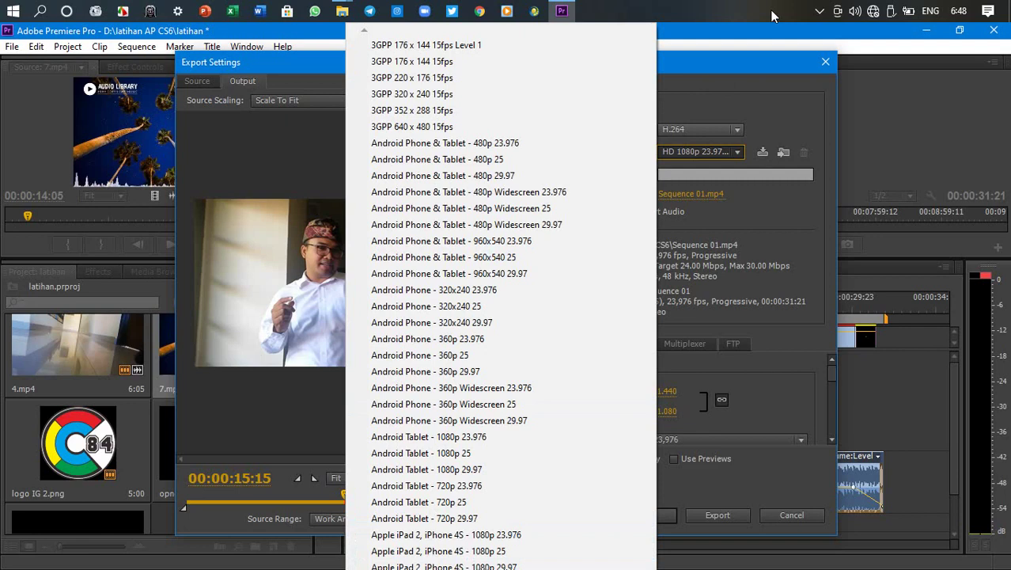
{"action": "left_click", "coordinate": [736, 53]}
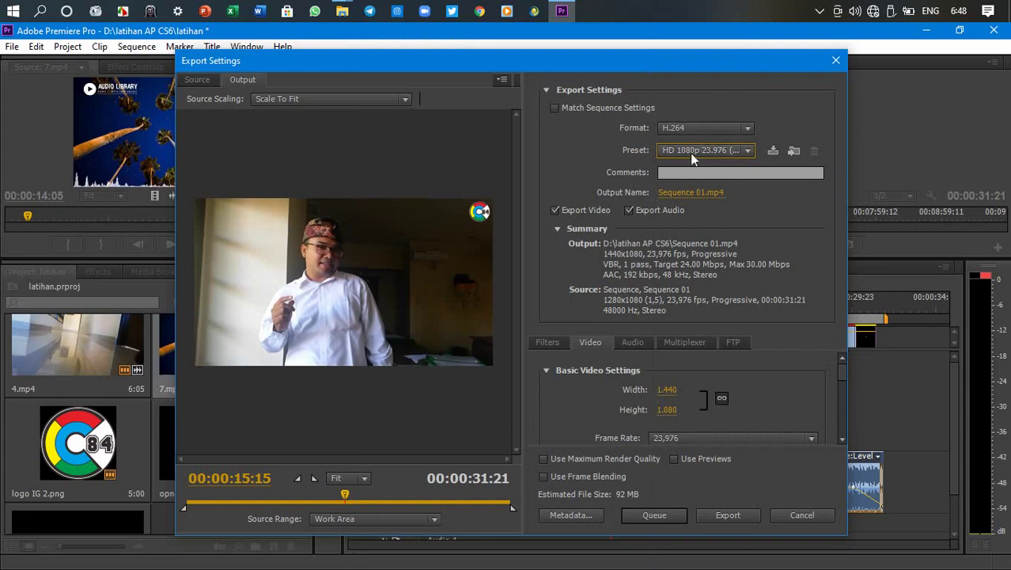
Name the output file "video jadi" in the latihan AP CS6 folder and export the sequence.
{"action": "left_click", "coordinate": [690, 196]}
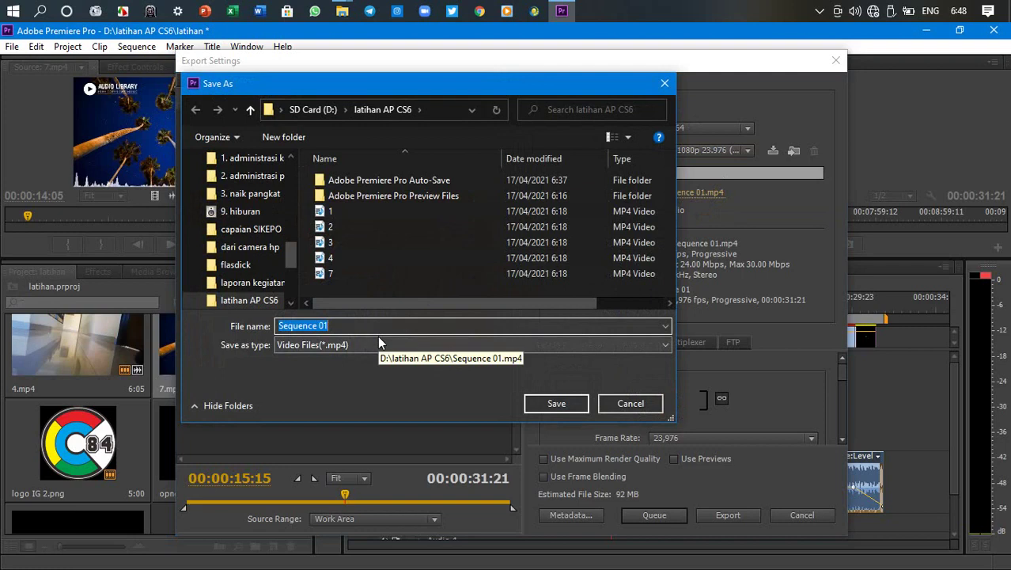
{"action": "type", "text": "v"}
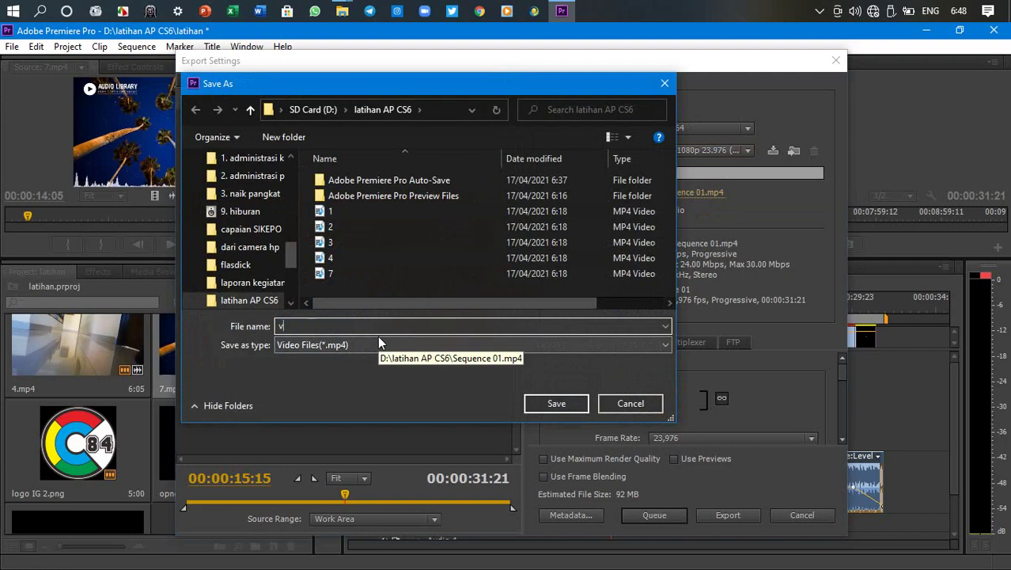
{"action": "type", "text": "ideo "}
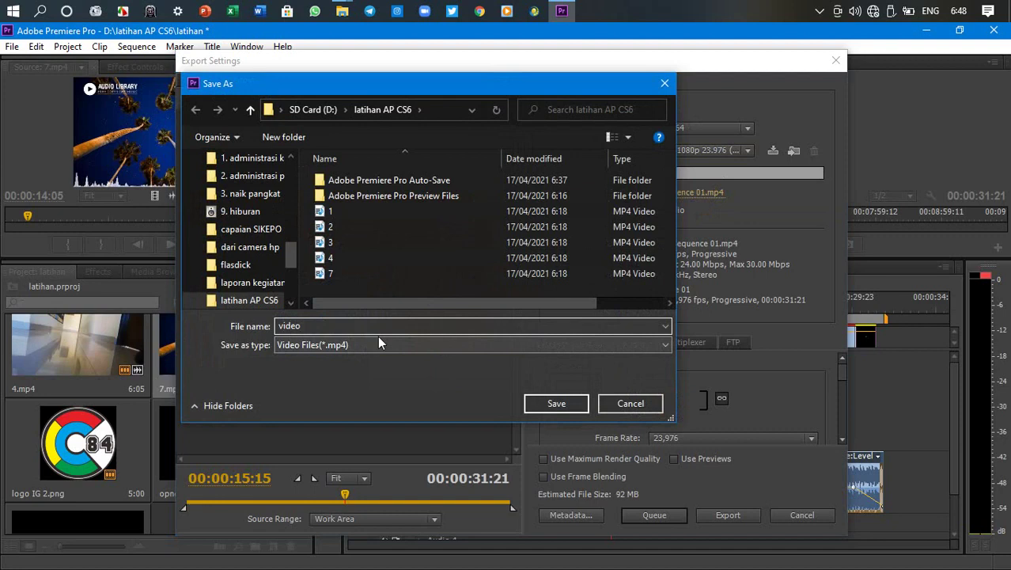
{"action": "type", "text": "jadi"}
{"action": "left_click", "coordinate": [581, 407]}
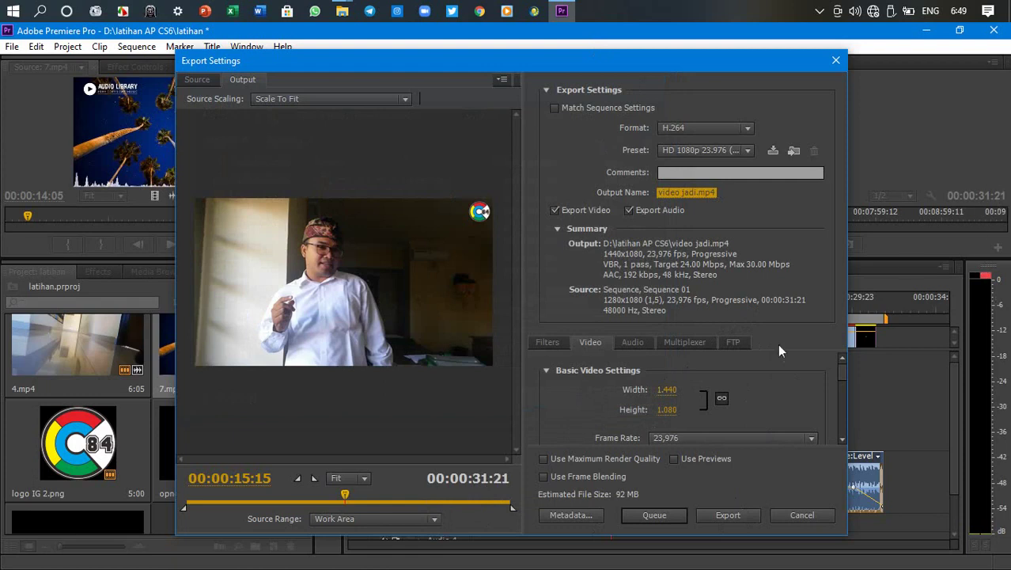
{"action": "left_click", "coordinate": [718, 515]}
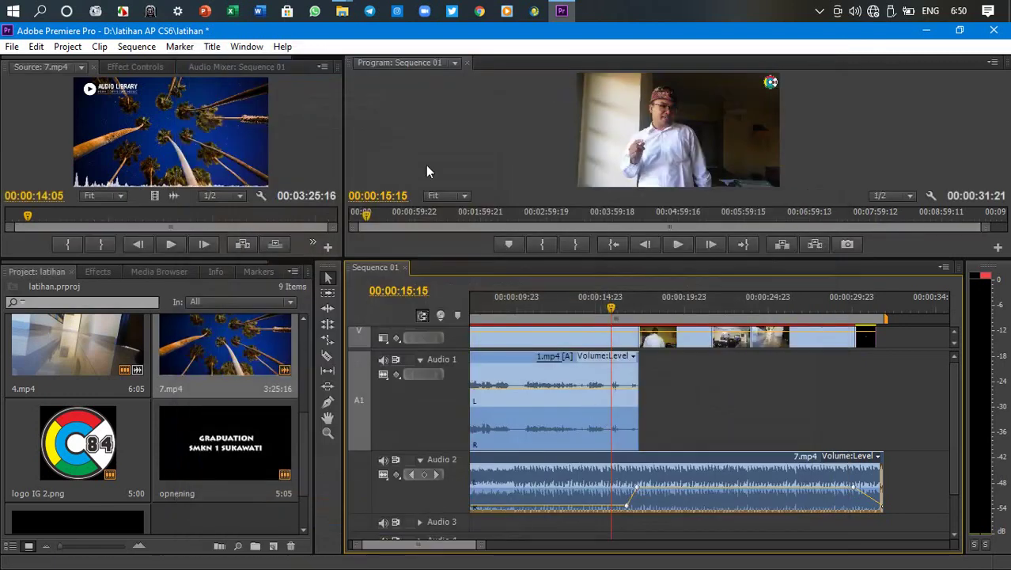
Switch to File Explorer's latihan AP CS6 folder, play the exported "video jadi" in a maximized player, and close it.
{"action": "mouse_move", "coordinate": [344, 11]}
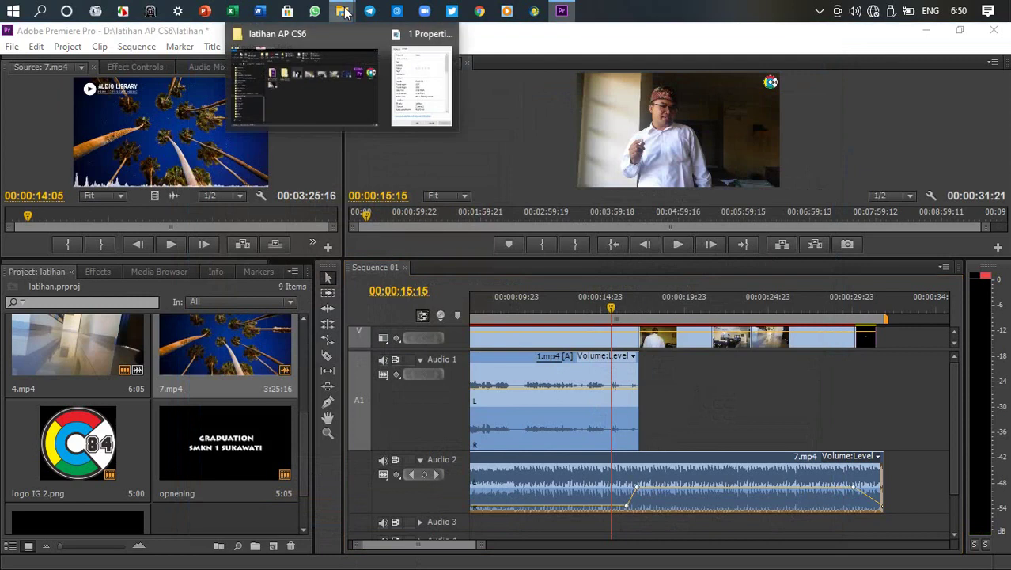
{"action": "left_click", "coordinate": [353, 87]}
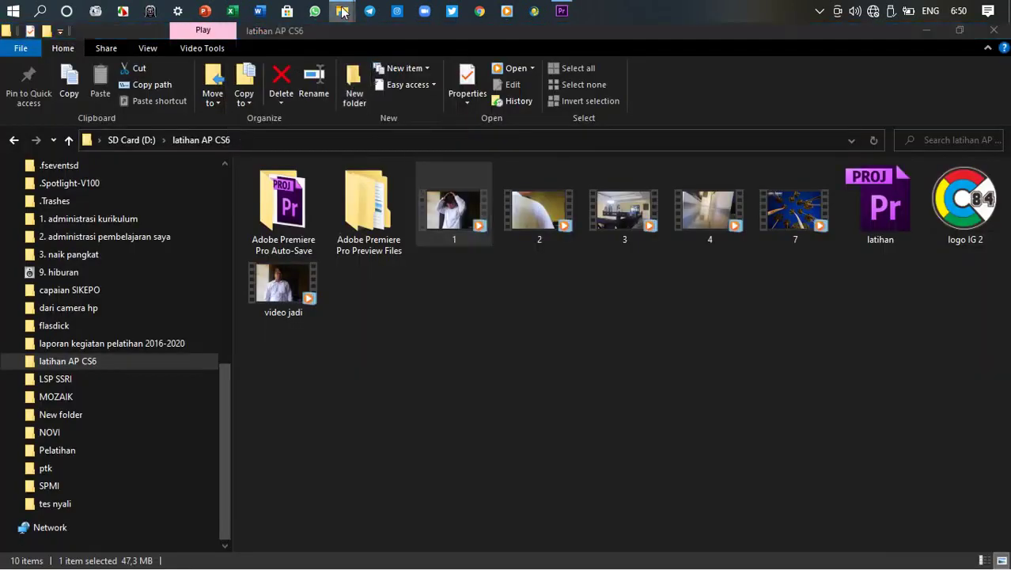
{"action": "mouse_move", "coordinate": [342, 11]}
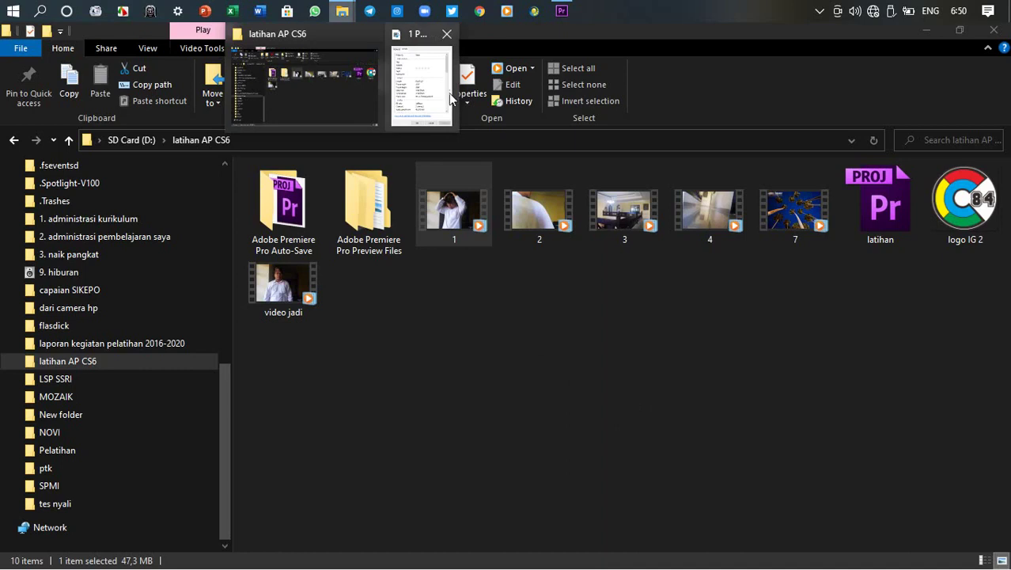
{"action": "left_click", "coordinate": [342, 12]}
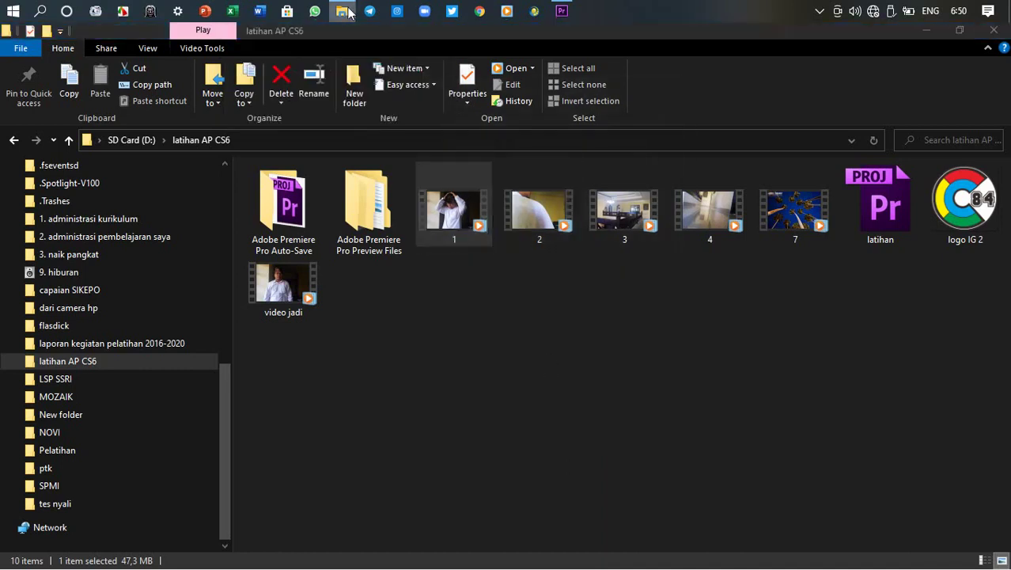
{"action": "left_click", "coordinate": [342, 12]}
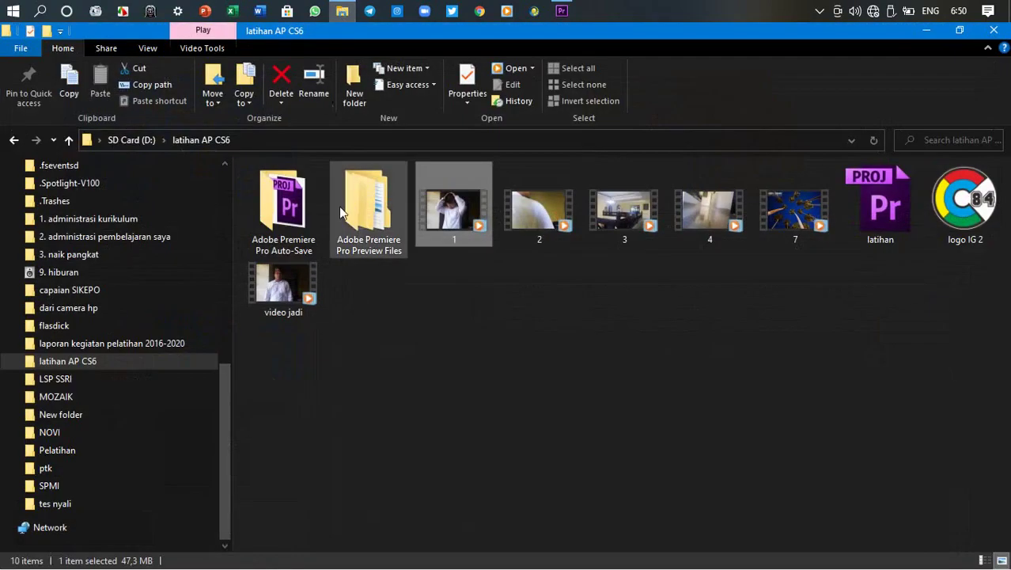
{"action": "double_click", "coordinate": [284, 292]}
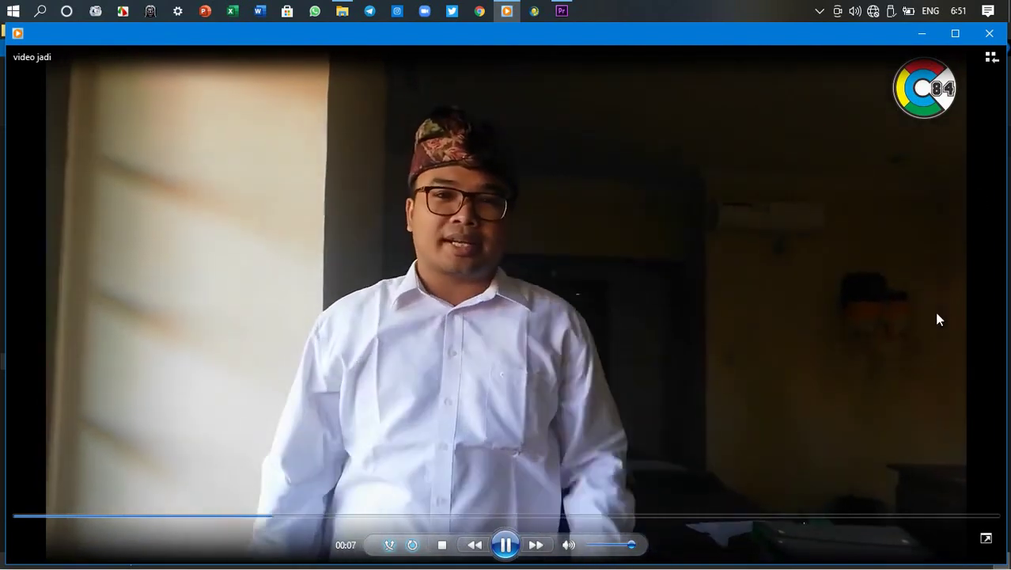
{"action": "left_click", "coordinate": [959, 39]}
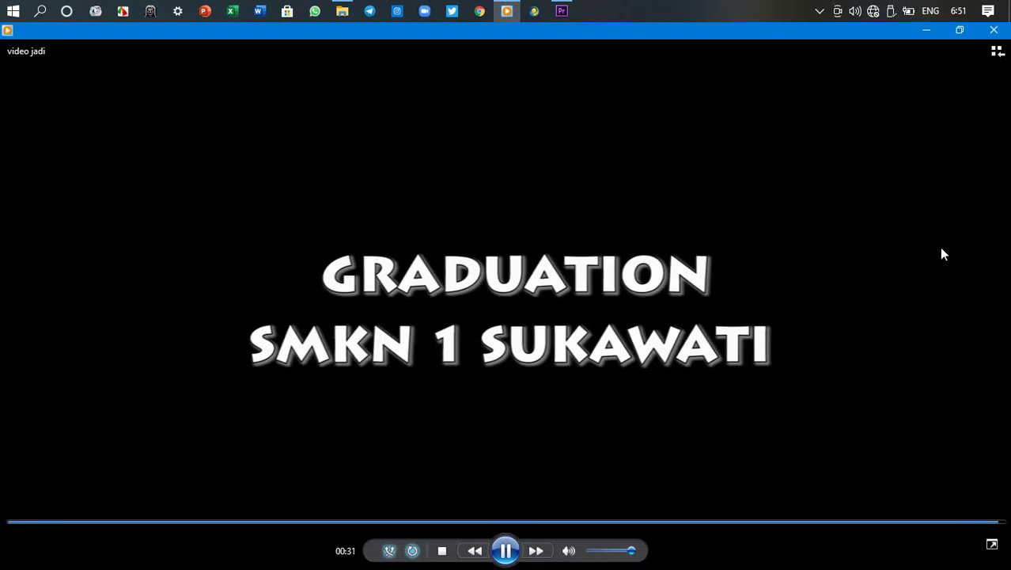
{"action": "left_click", "coordinate": [994, 29]}
{"action": "left_click", "coordinate": [824, 359]}
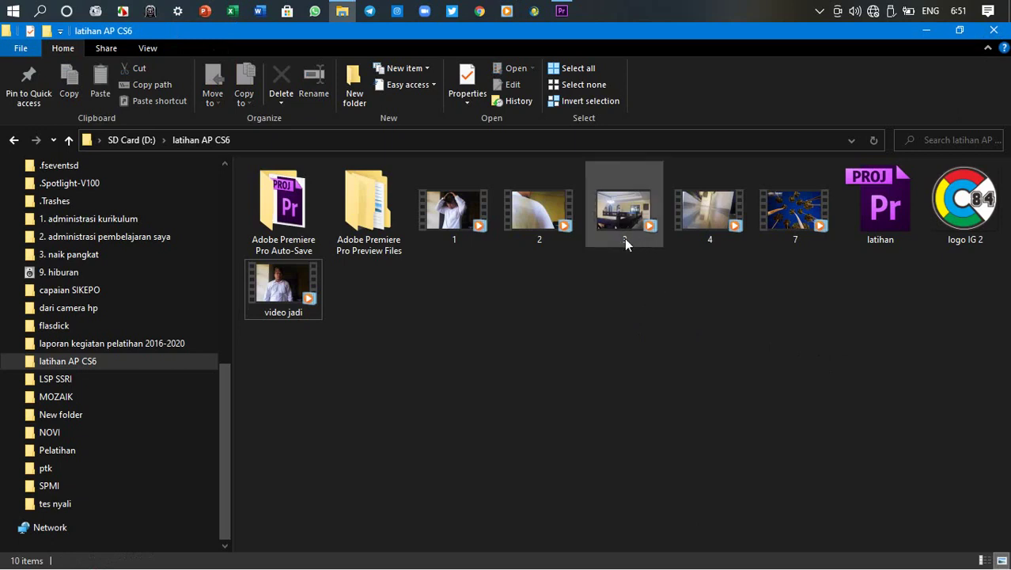
Switch back to Premiere Pro, collapse the Audio 1 and Audio 2 tracks, and enlarge the video track area to show Video 1 to 3.
{"action": "left_click", "coordinate": [562, 11]}
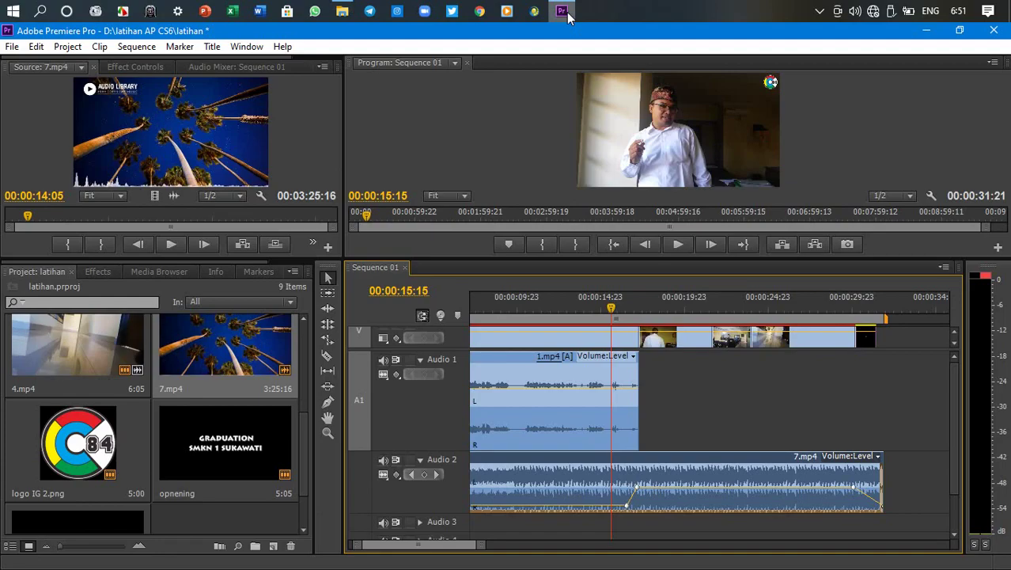
{"action": "scroll", "coordinate": [480, 543], "scroll_direction": "up", "scroll_amount": 1}
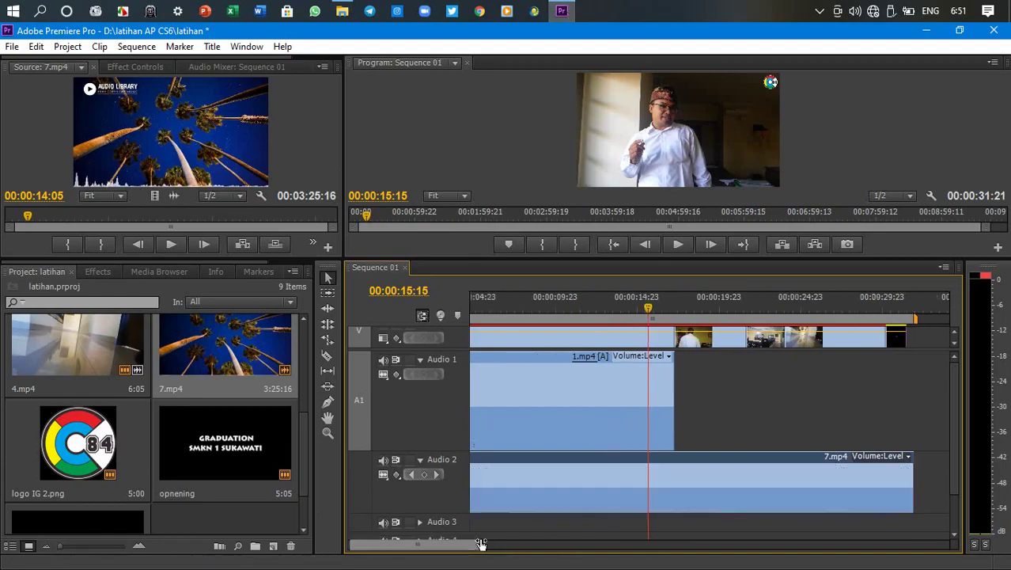
{"action": "left_click_drag", "start_coordinate": [480, 543], "coordinate": [567, 546]}
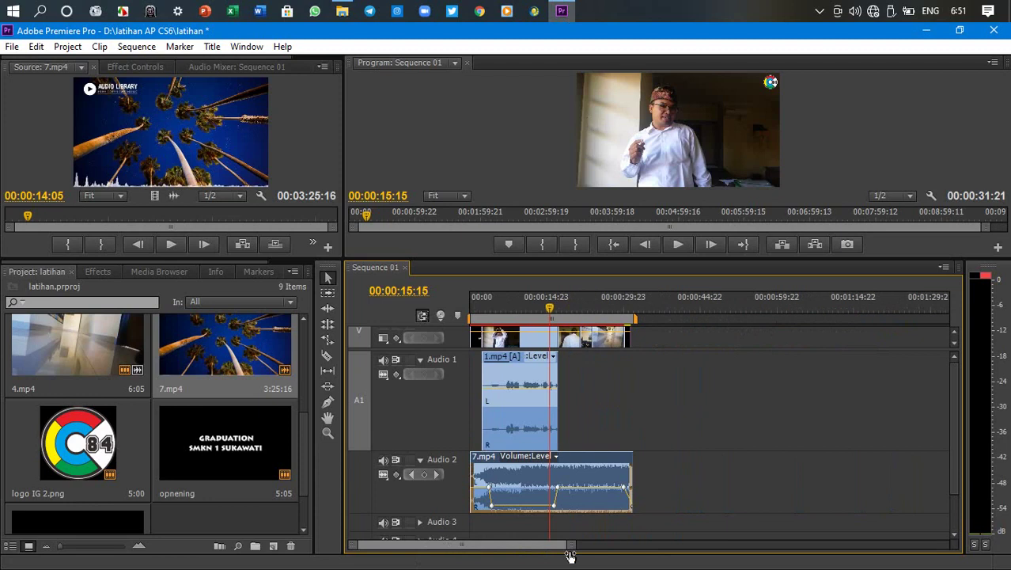
{"action": "left_click", "coordinate": [419, 460]}
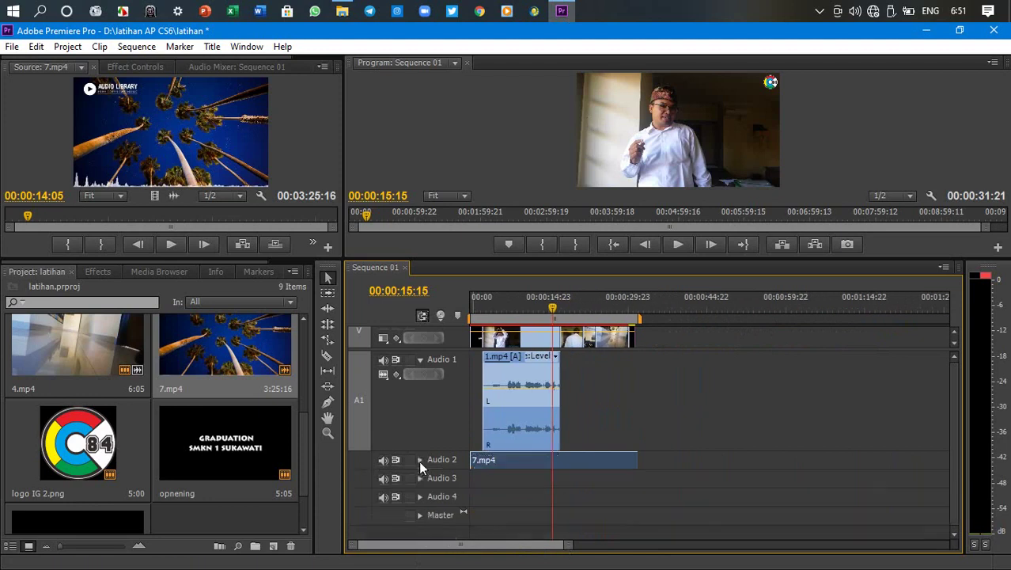
{"action": "left_click", "coordinate": [417, 359]}
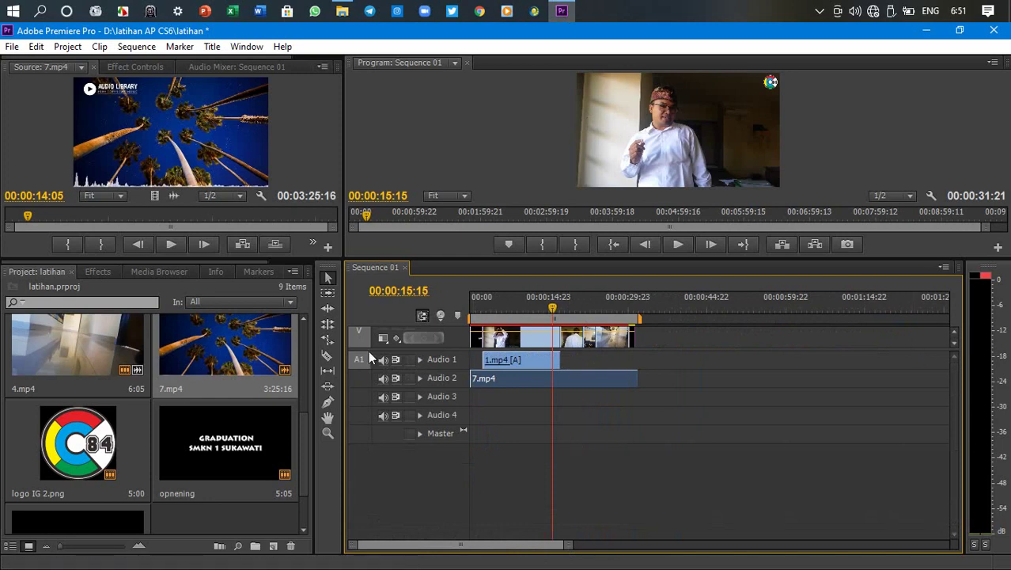
{"action": "left_click_drag", "start_coordinate": [370, 348], "coordinate": [371, 418]}
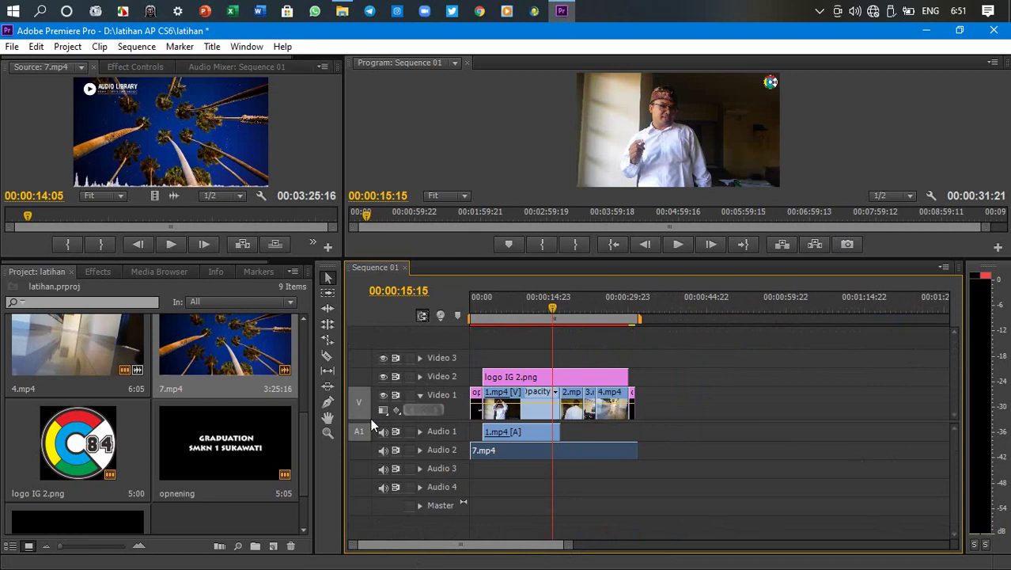
Review Sequence 01 from its start, playing it from 00:00:02:20 and stopping at 00:00:09:00.
{"action": "left_click_drag", "start_coordinate": [552, 311], "coordinate": [471, 318]}
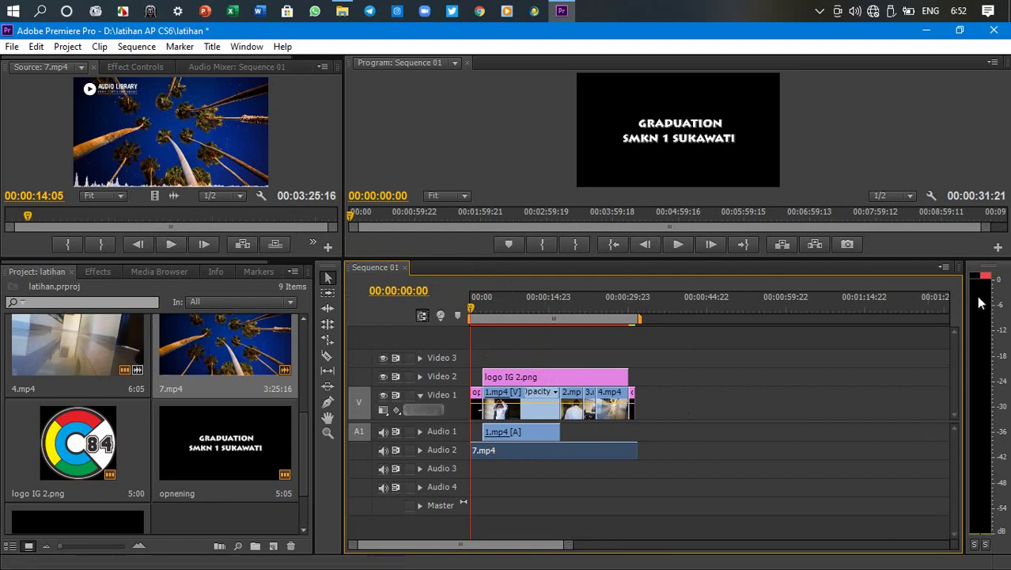
{"action": "left_click_drag", "start_coordinate": [473, 310], "coordinate": [485, 312]}
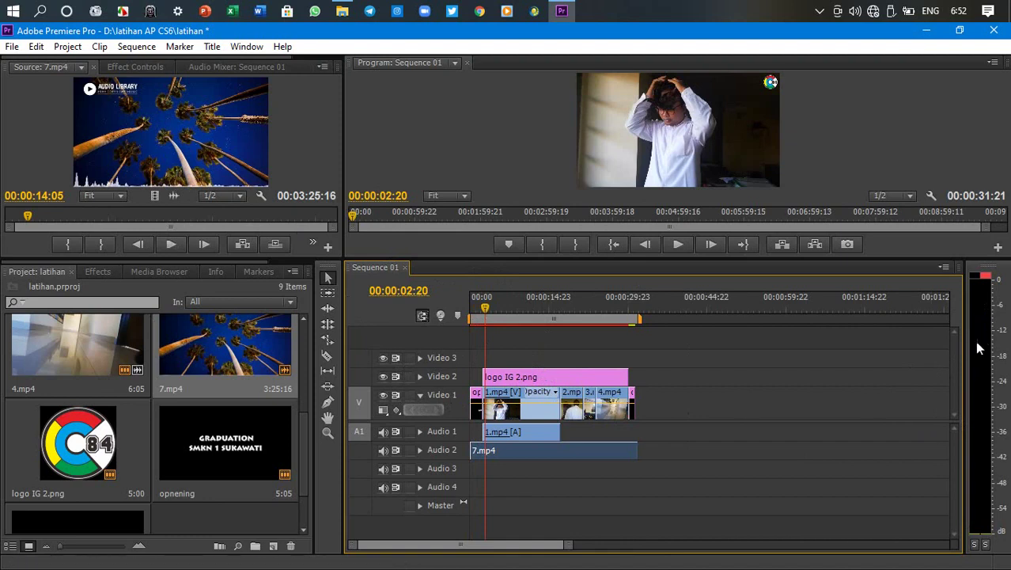
{"action": "key", "text": "space"}
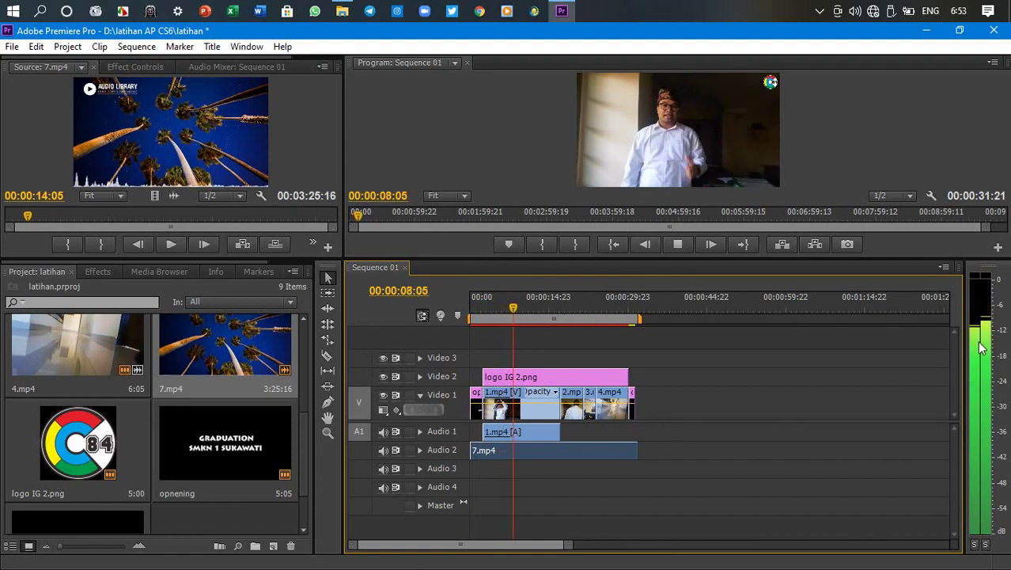
{"action": "key", "text": "space"}
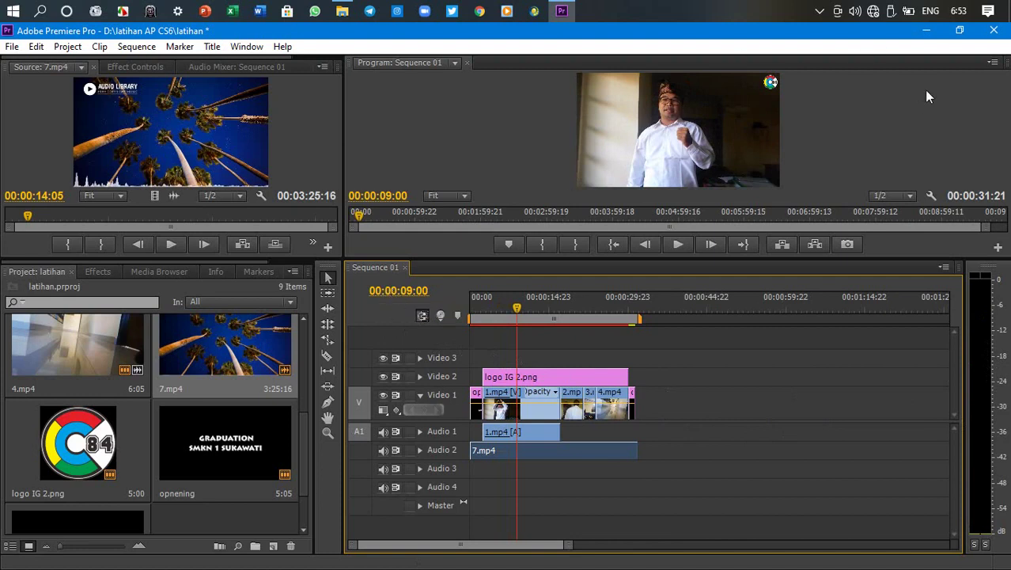
{"action": "left_click", "coordinate": [821, 12]}
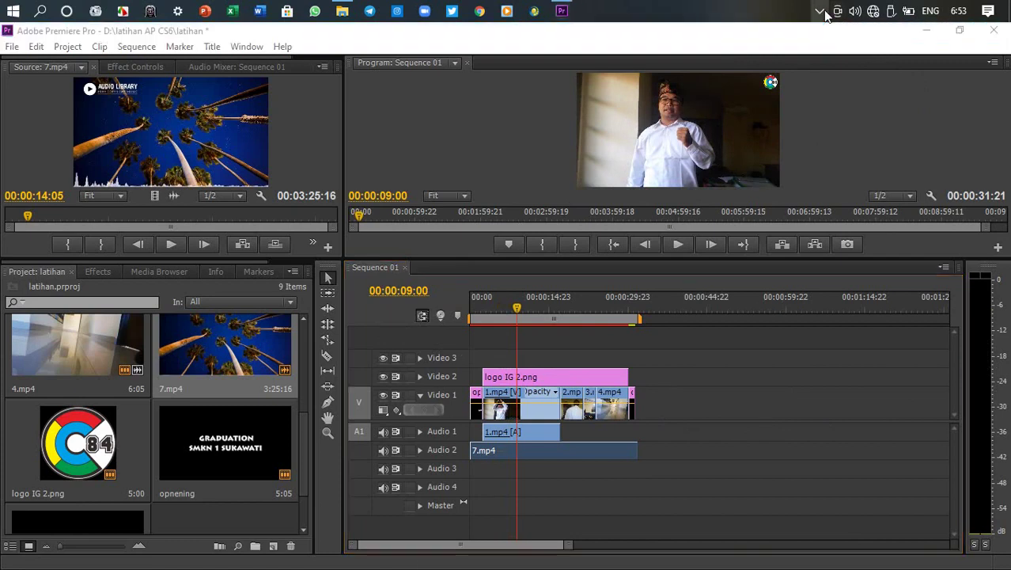